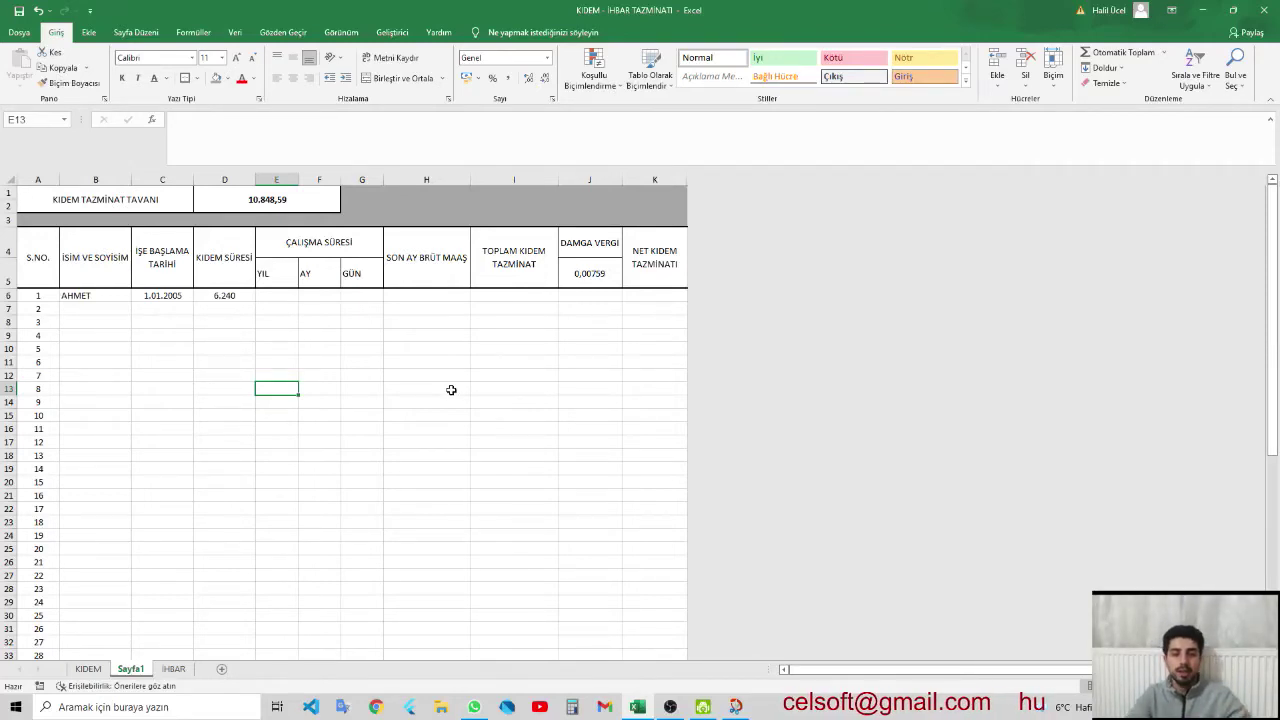
- Click a few empty table cells, then drag column B wider to fit employee names
left_click(460, 400)
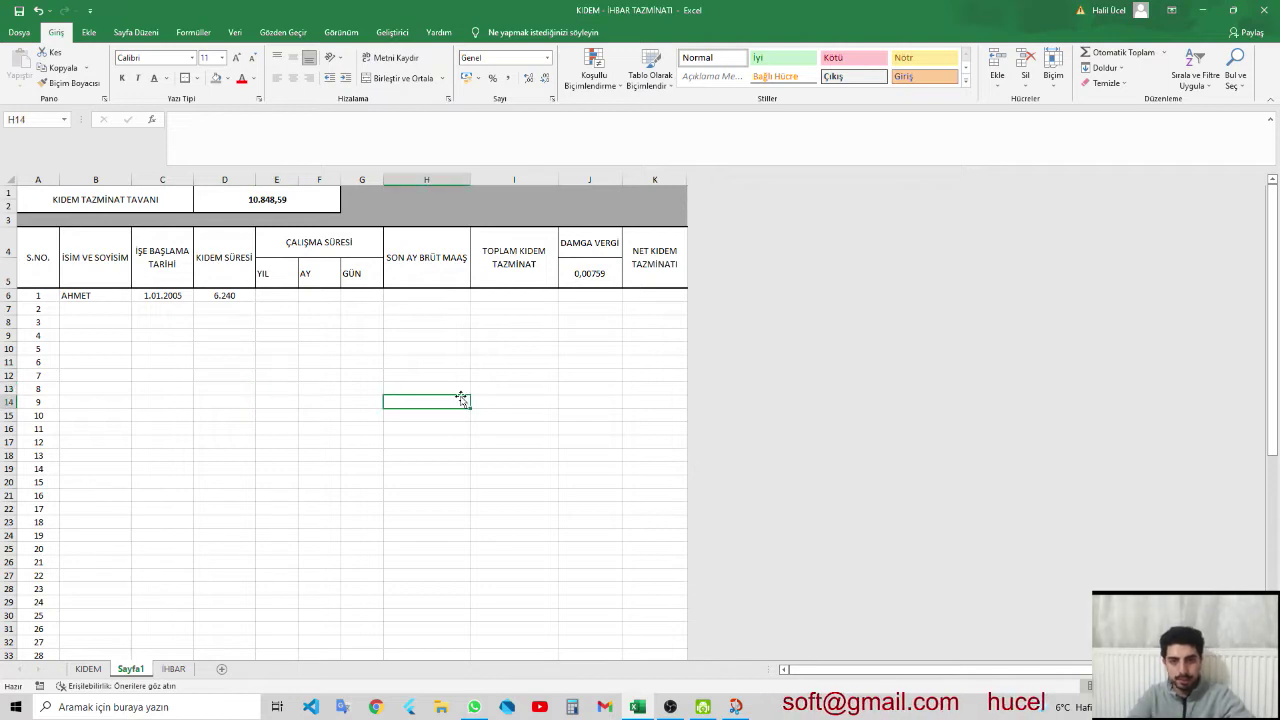
left_click(417, 351)
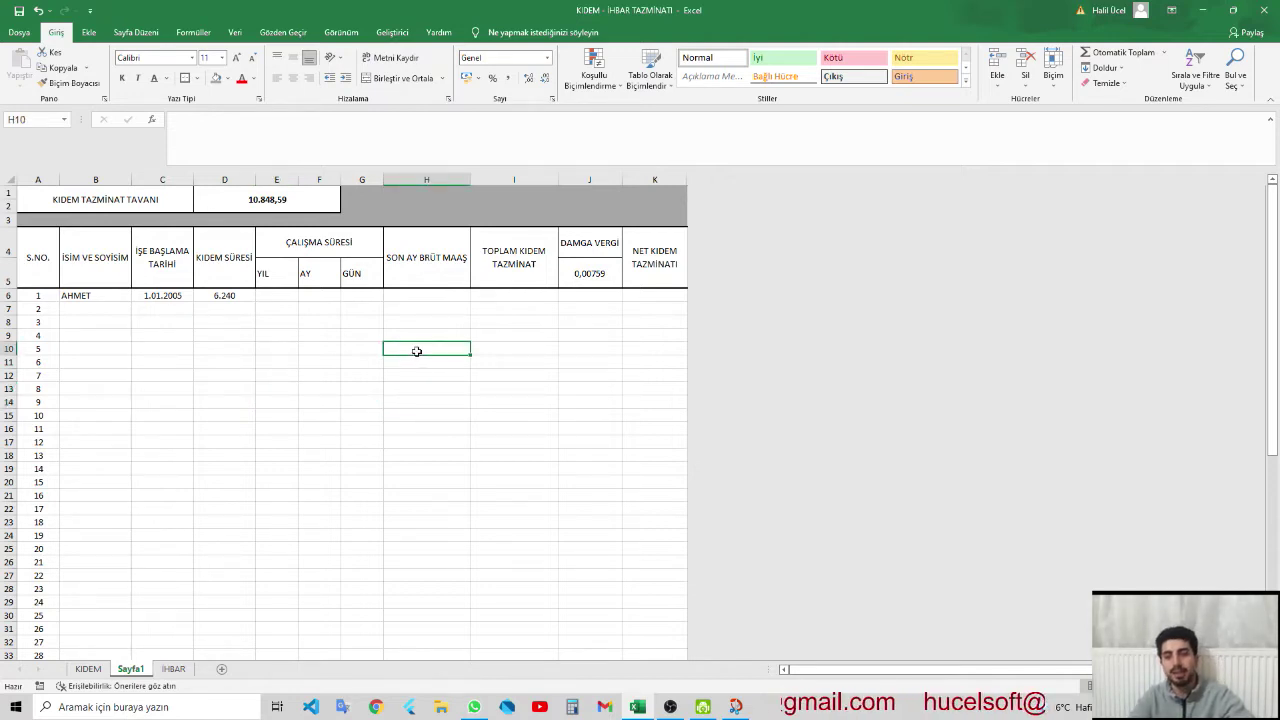
left_click(333, 348)
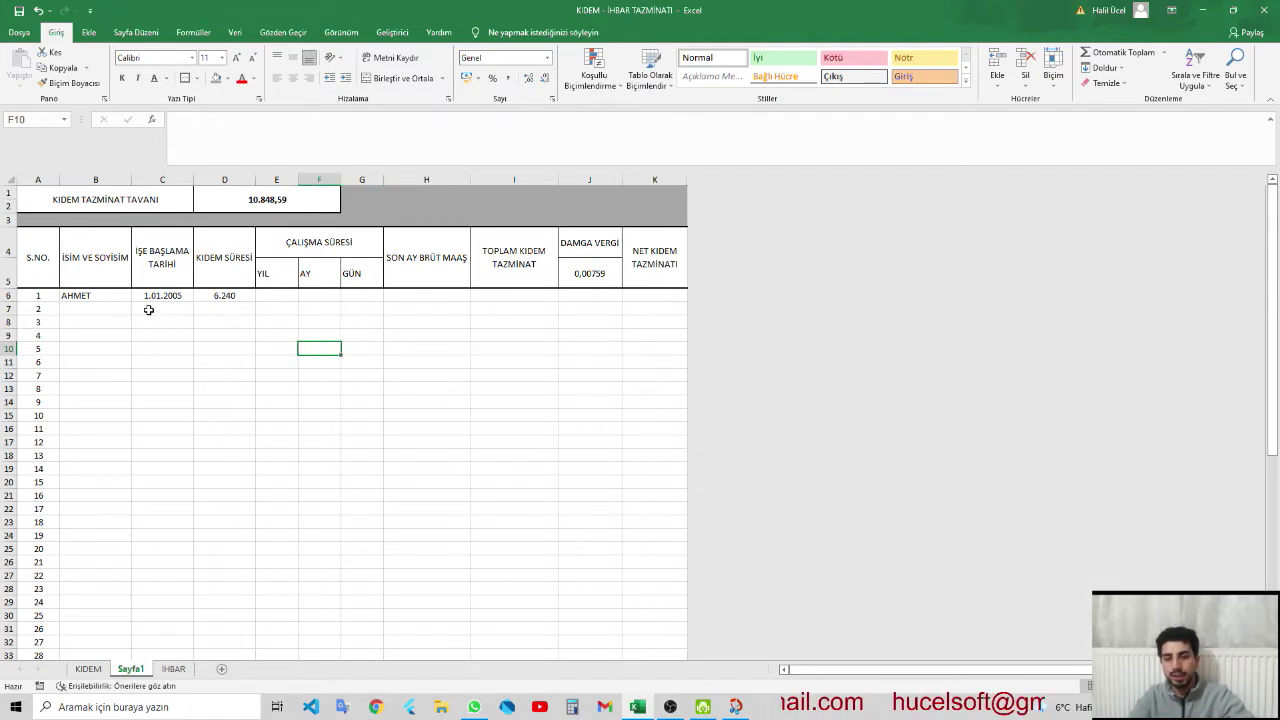
left_click_drag(131, 180, 161, 180)
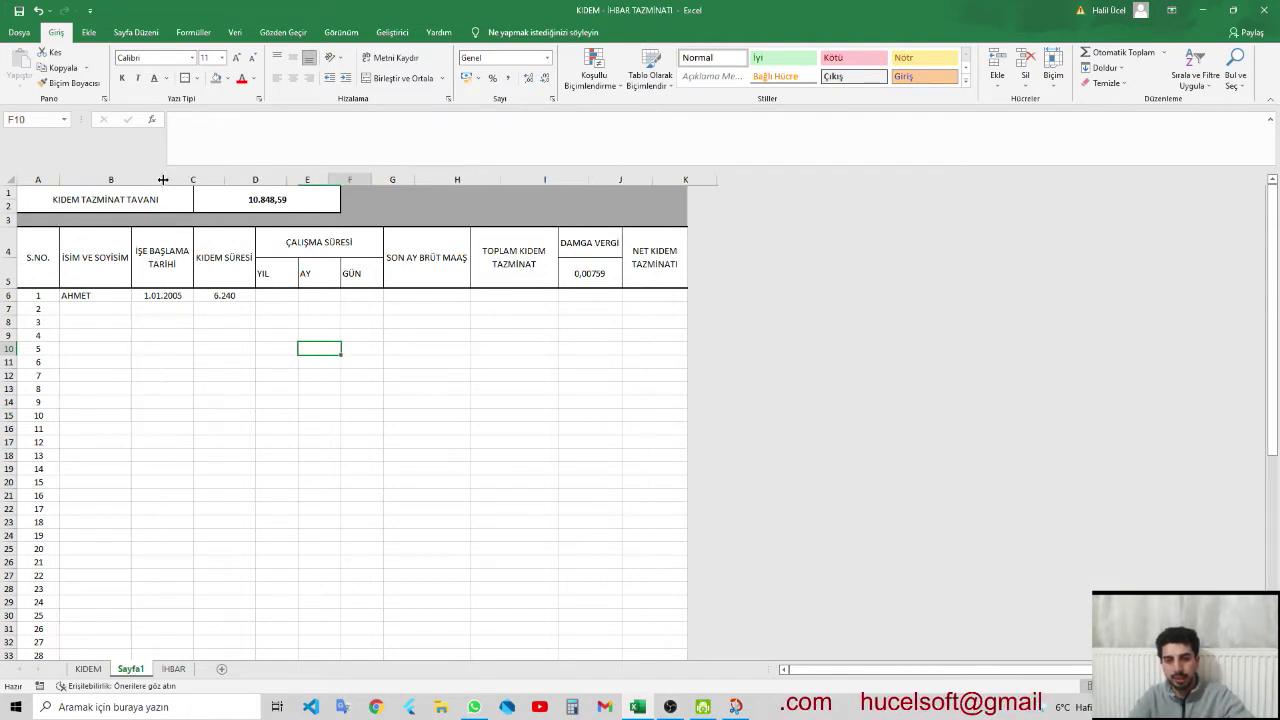
- Drag-select the start dates in column C down toward row 55
left_click_drag(177, 292, 190, 655)
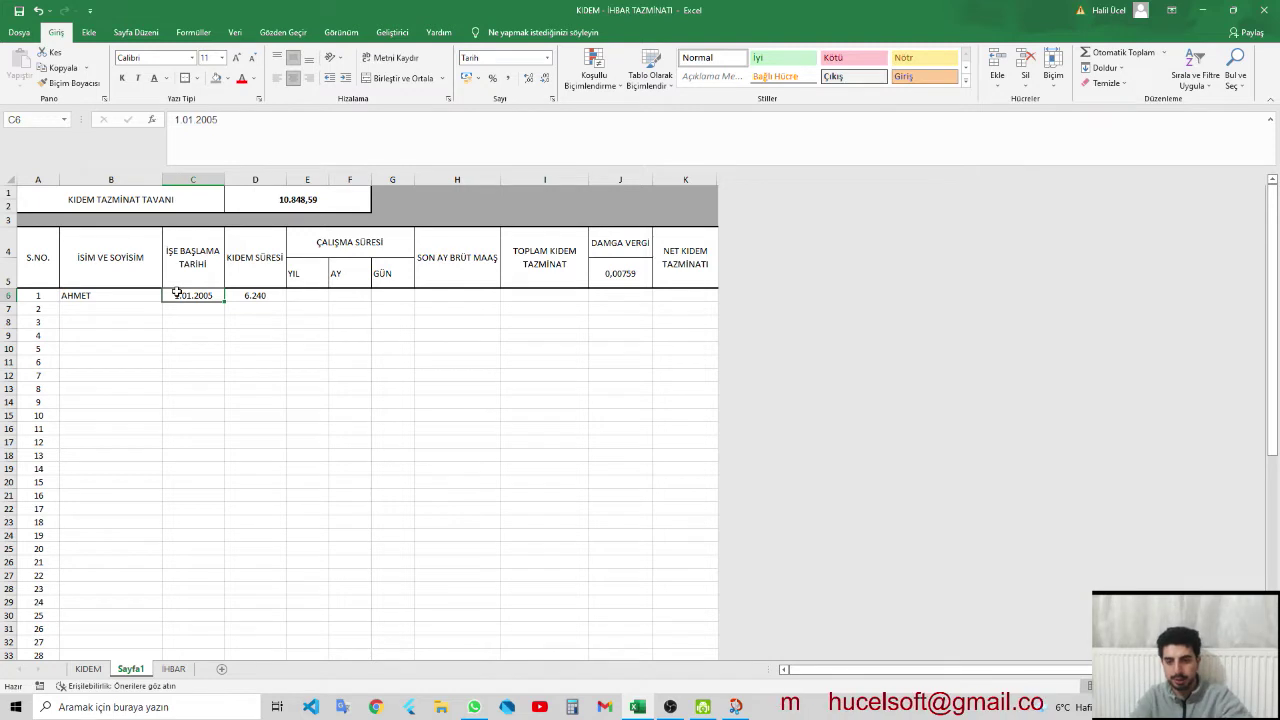
scroll(176, 291, "down", 2)
left_click_drag(193, 650, 193, 583)
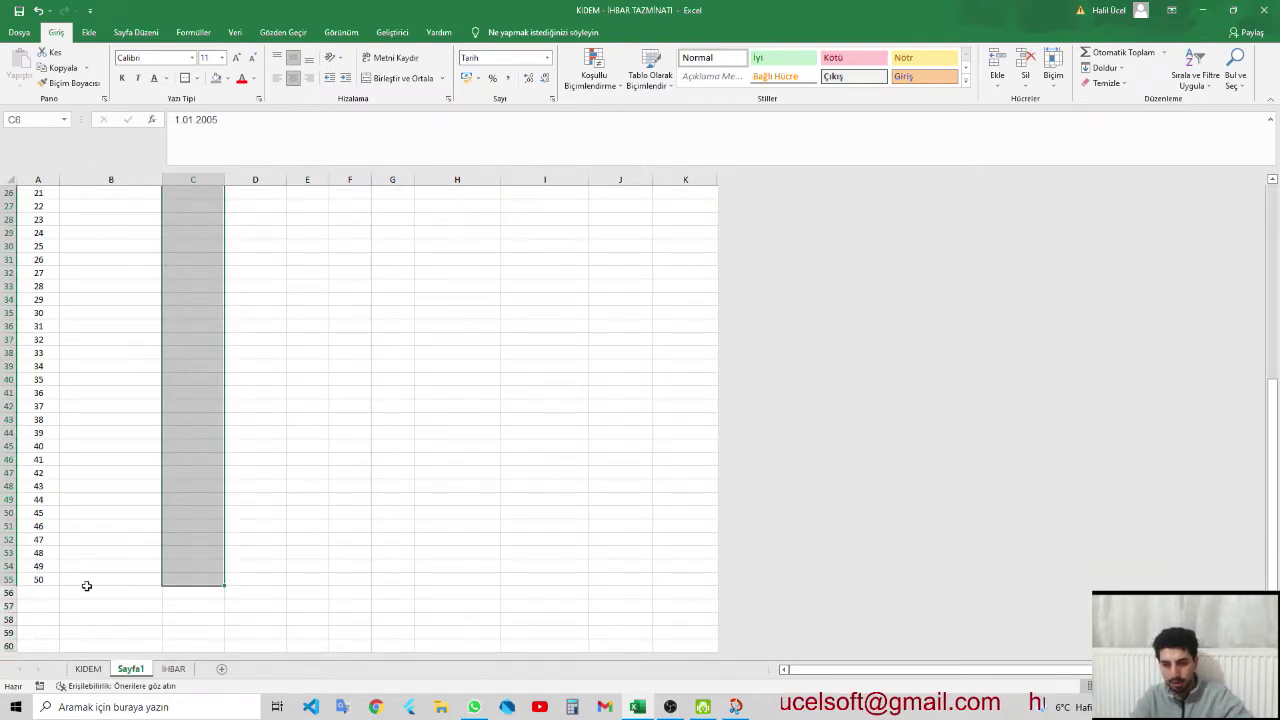
left_click_drag(52, 594, 662, 592)
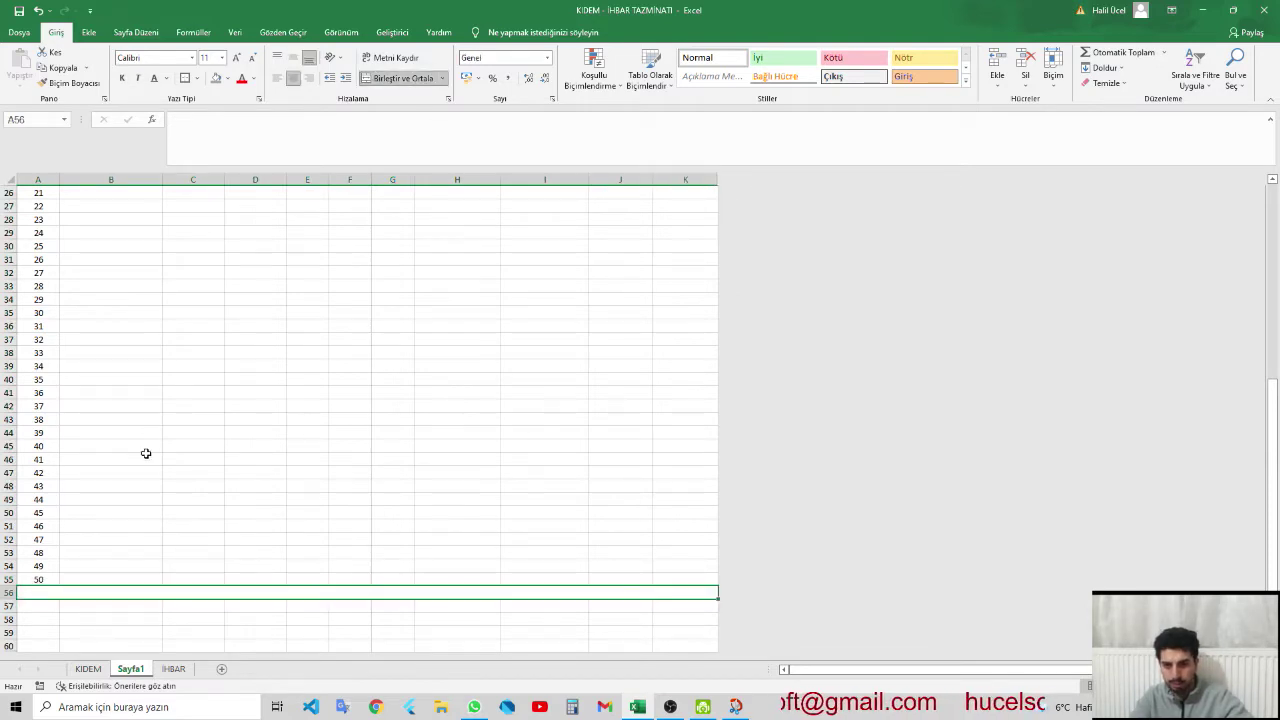
- Navigate the table from the name column, trying ranges across columns A–K
left_click(122, 550)
key("ctrl+Up")
key("Up")
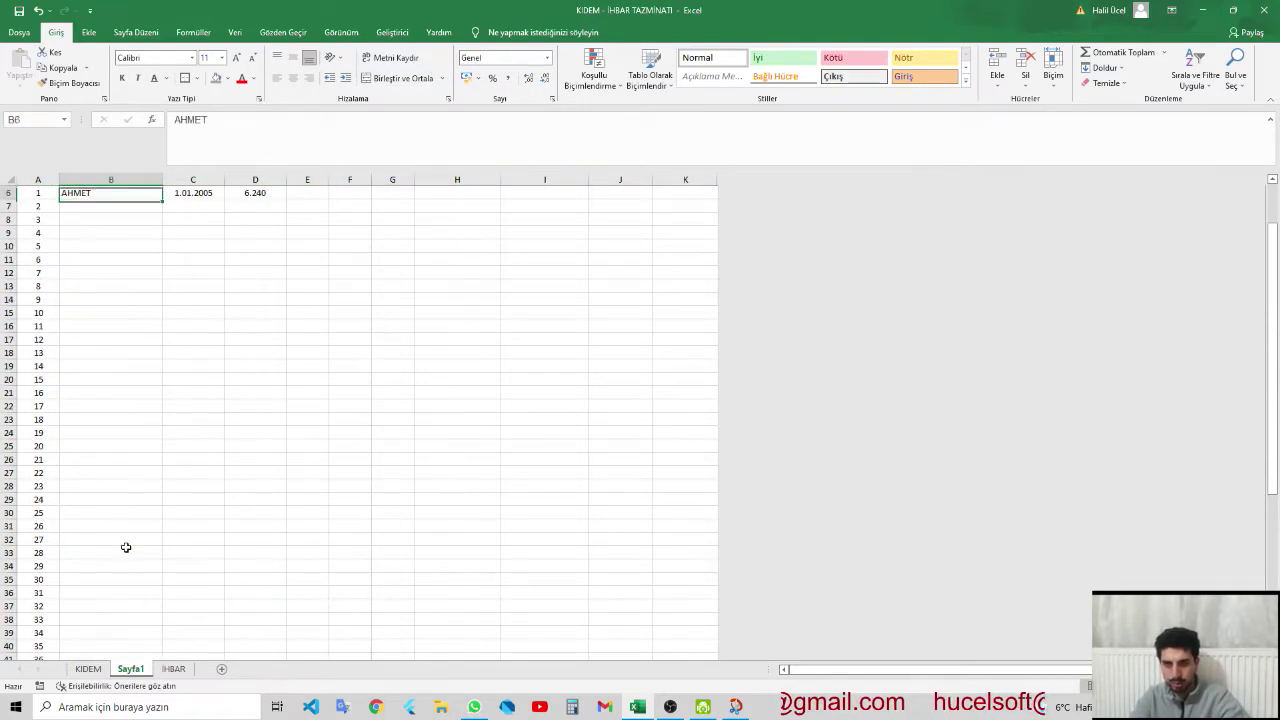
key("Up")
key("Down")
key("ctrl+shift+End")
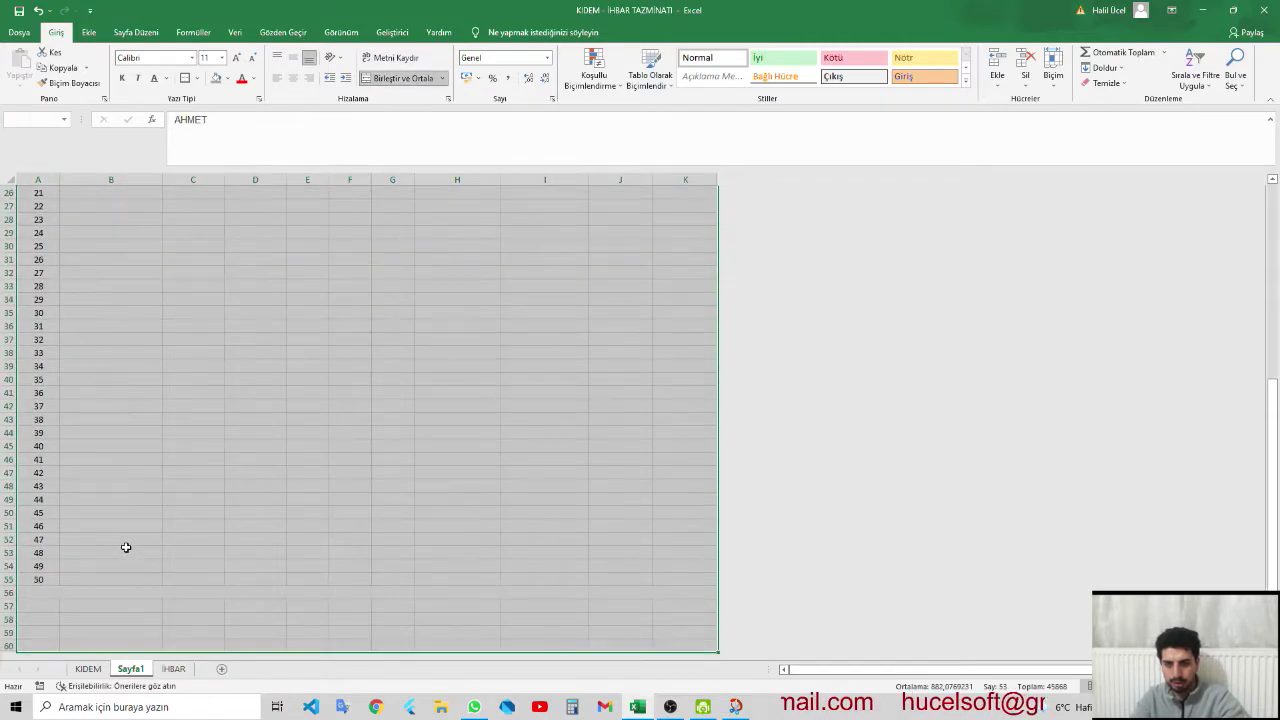
key("Up")
key("Down")
key("Right")
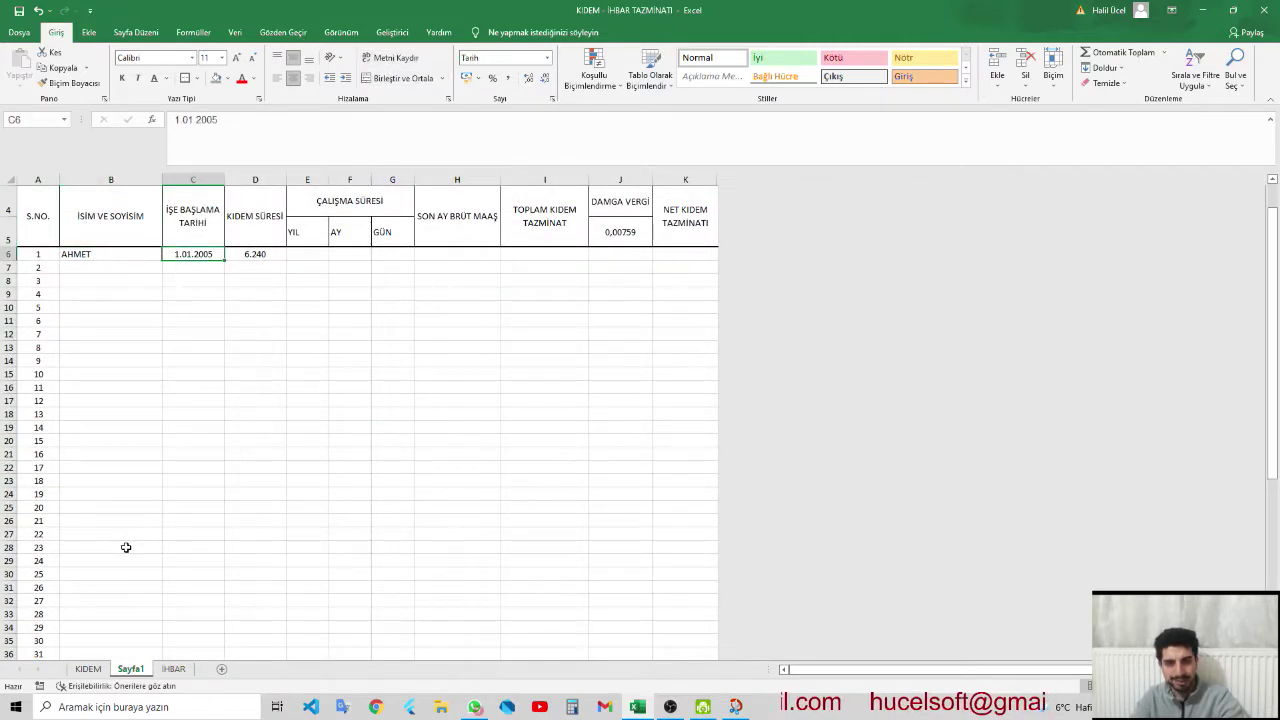
key("ctrl+shift+End")
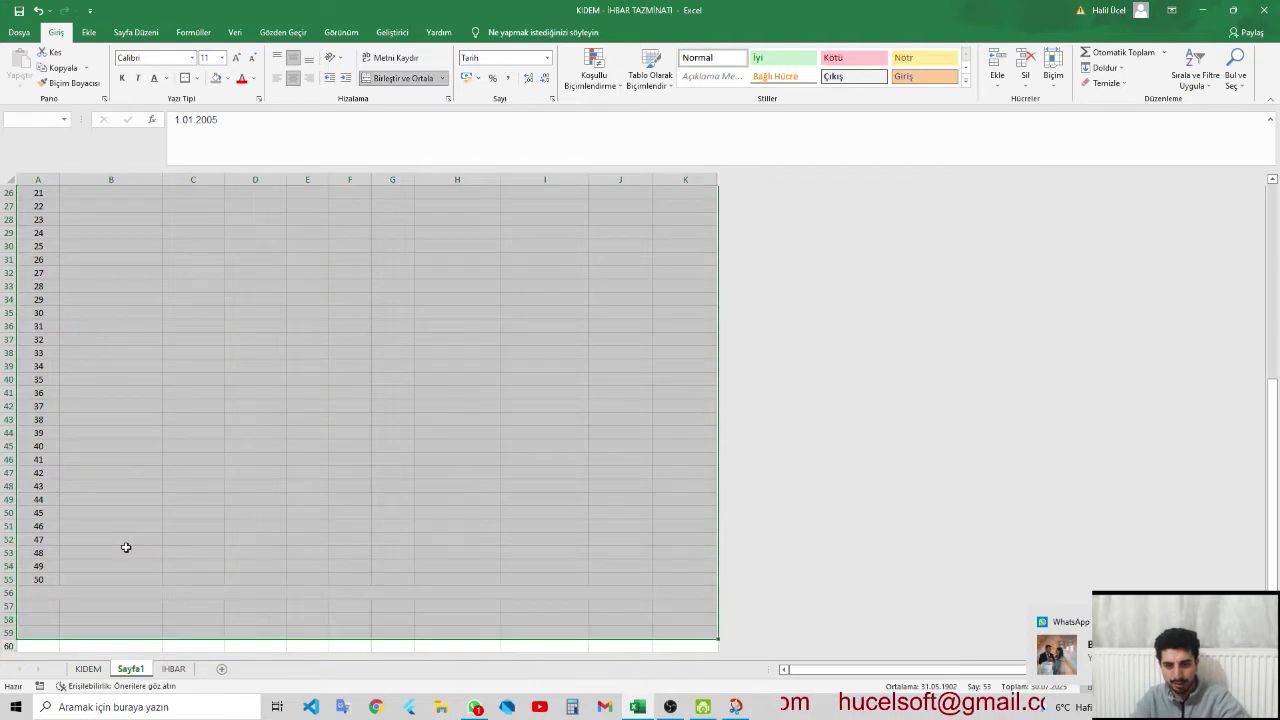
key("Up")
- Select C6:C55 by selecting upward from row 55, then dismiss the shortcut menu
key("Down")
key("ctrl+Down")
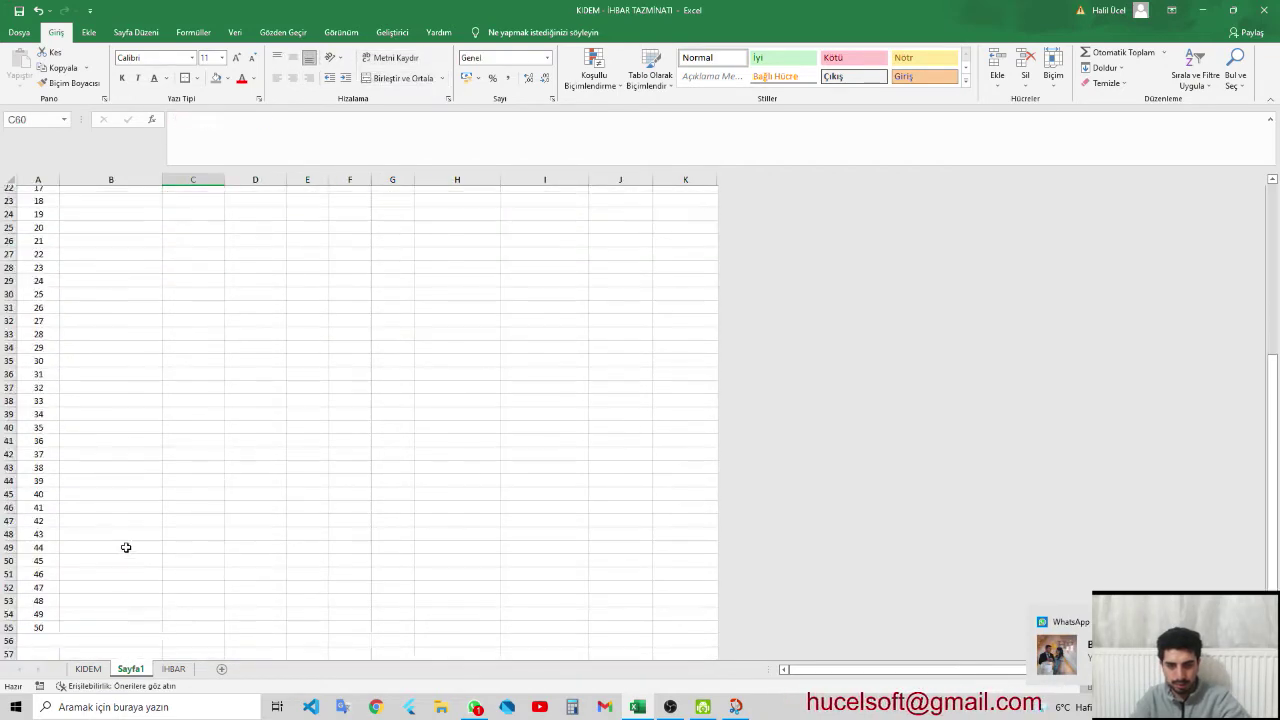
key("Up")
key("Up")
key("Up")
key("Up")
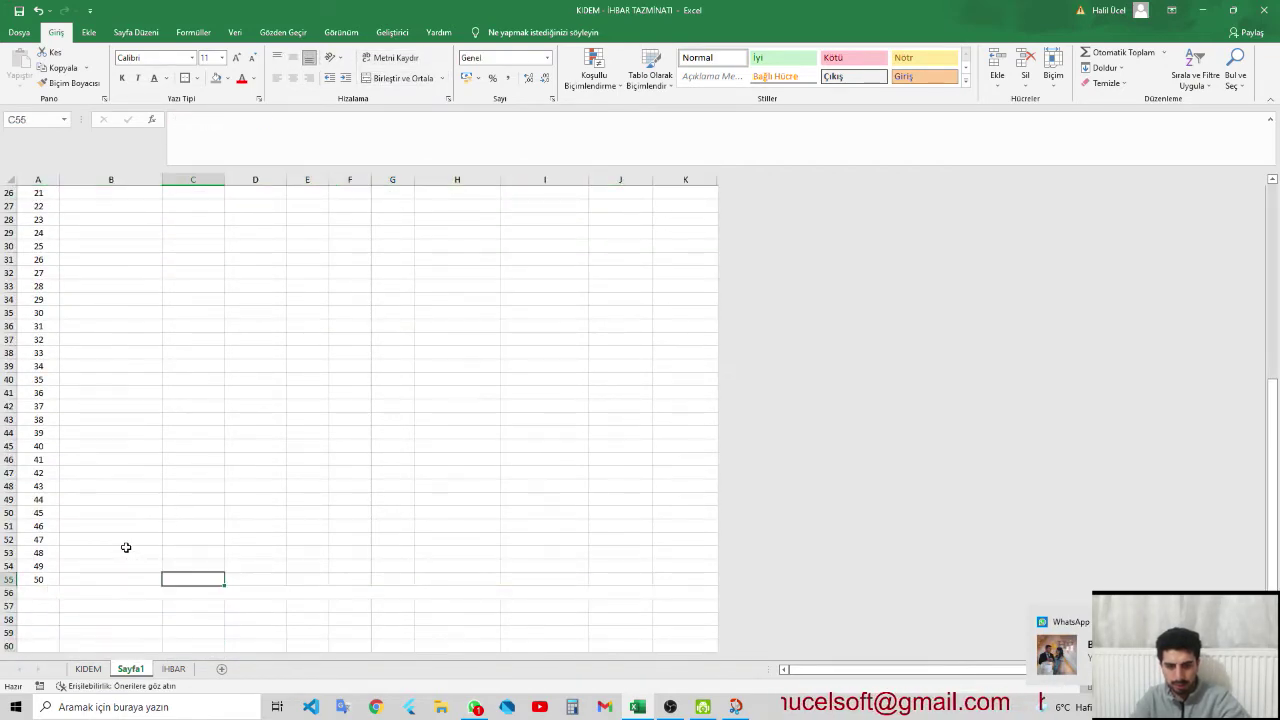
key("ctrl+shift+Up")
scroll(126, 547, "up", 2)
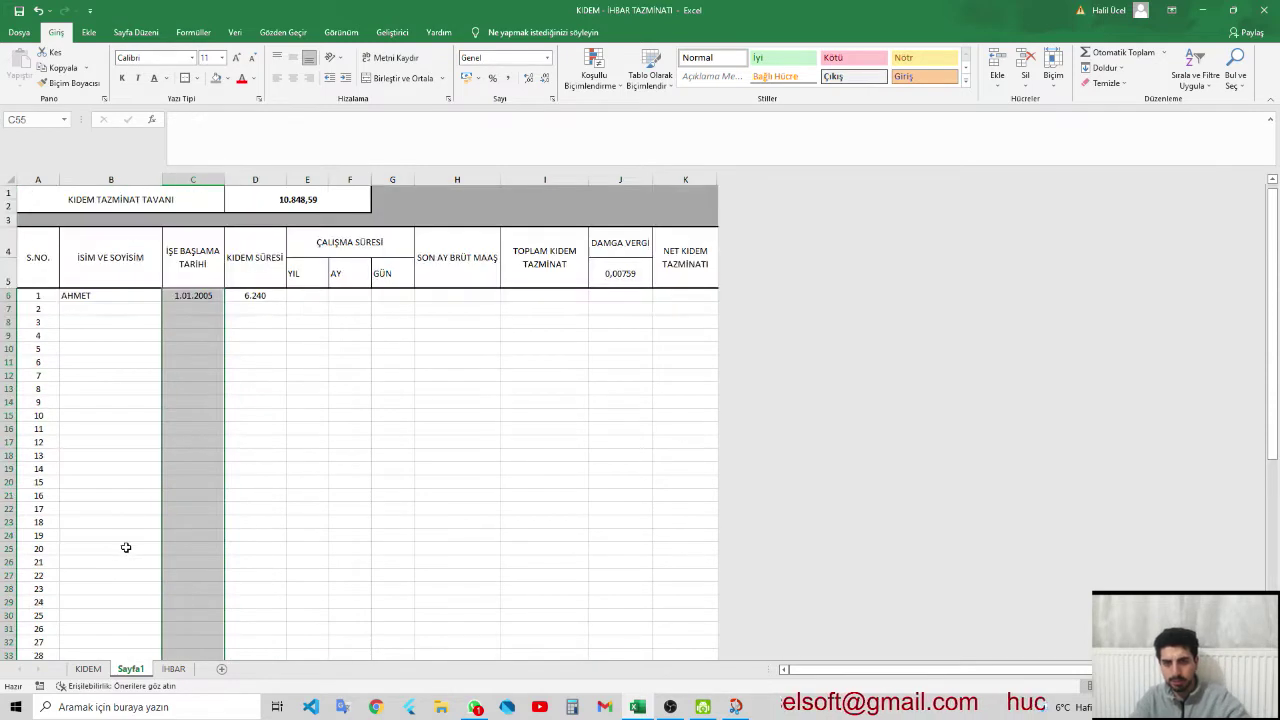
right_click(205, 350)
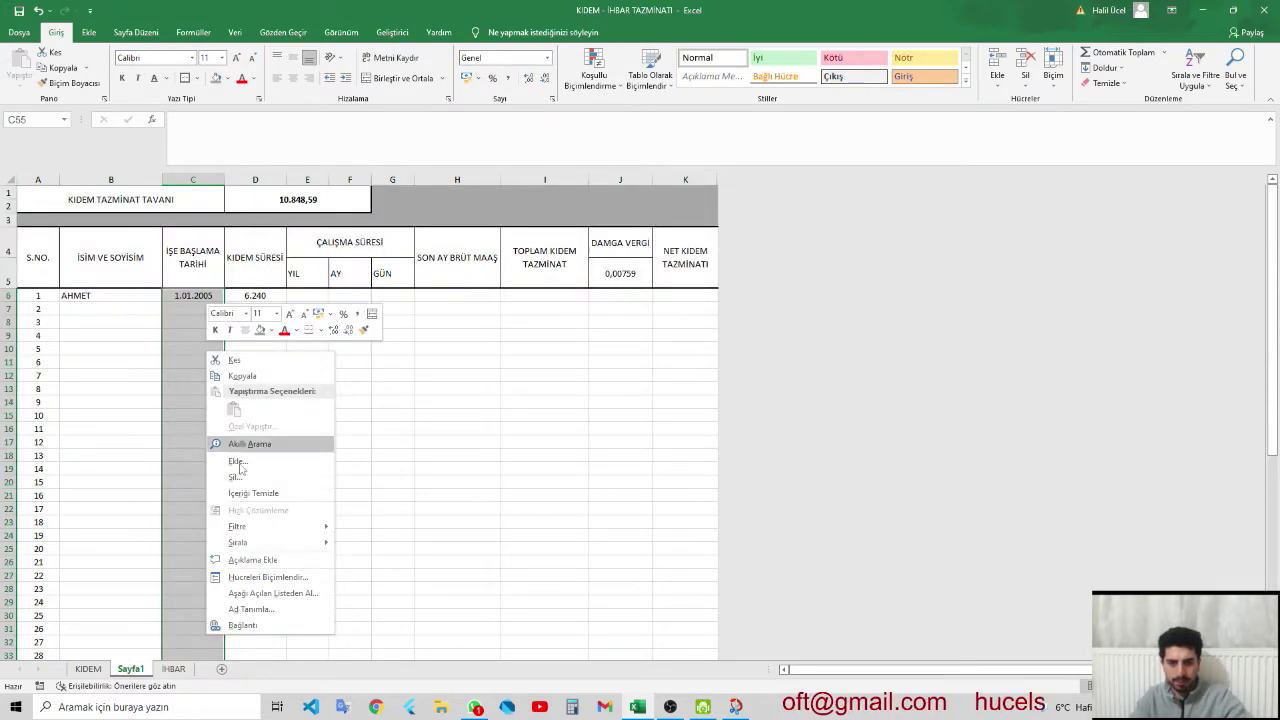
key("Escape")
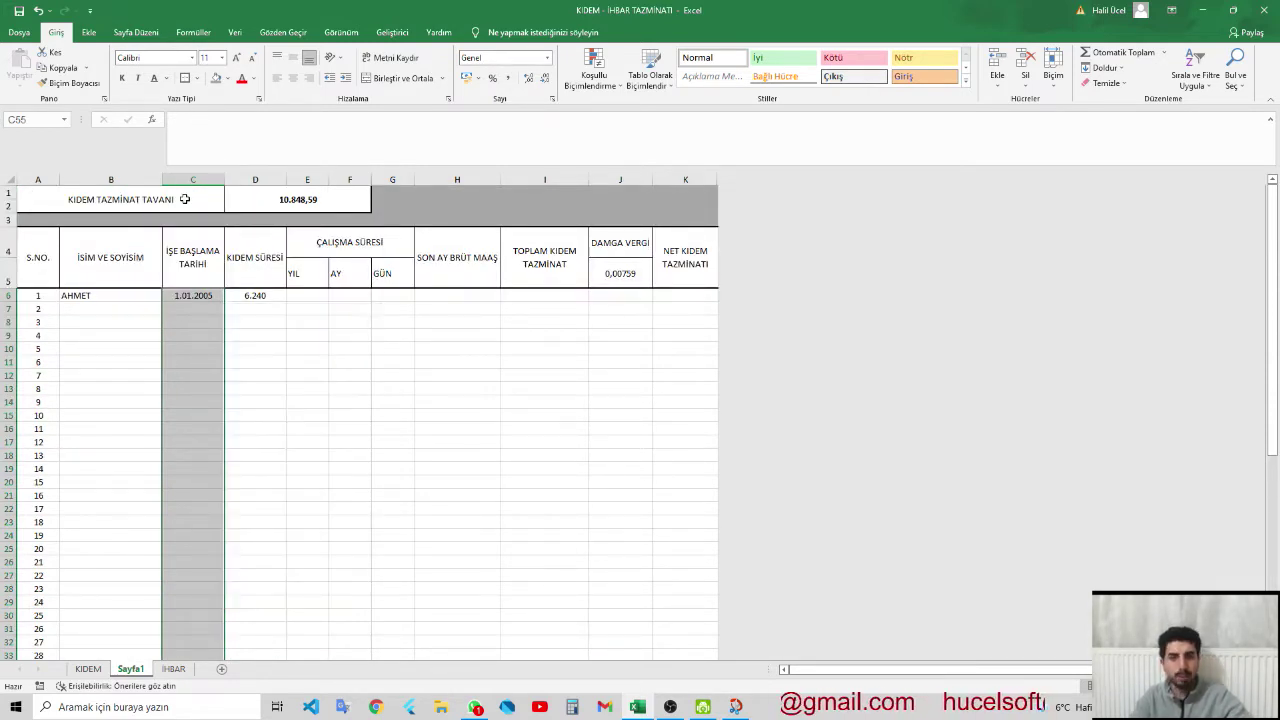
- Set up Data Validation on the selected cells to allow only Date values
left_click(235, 32)
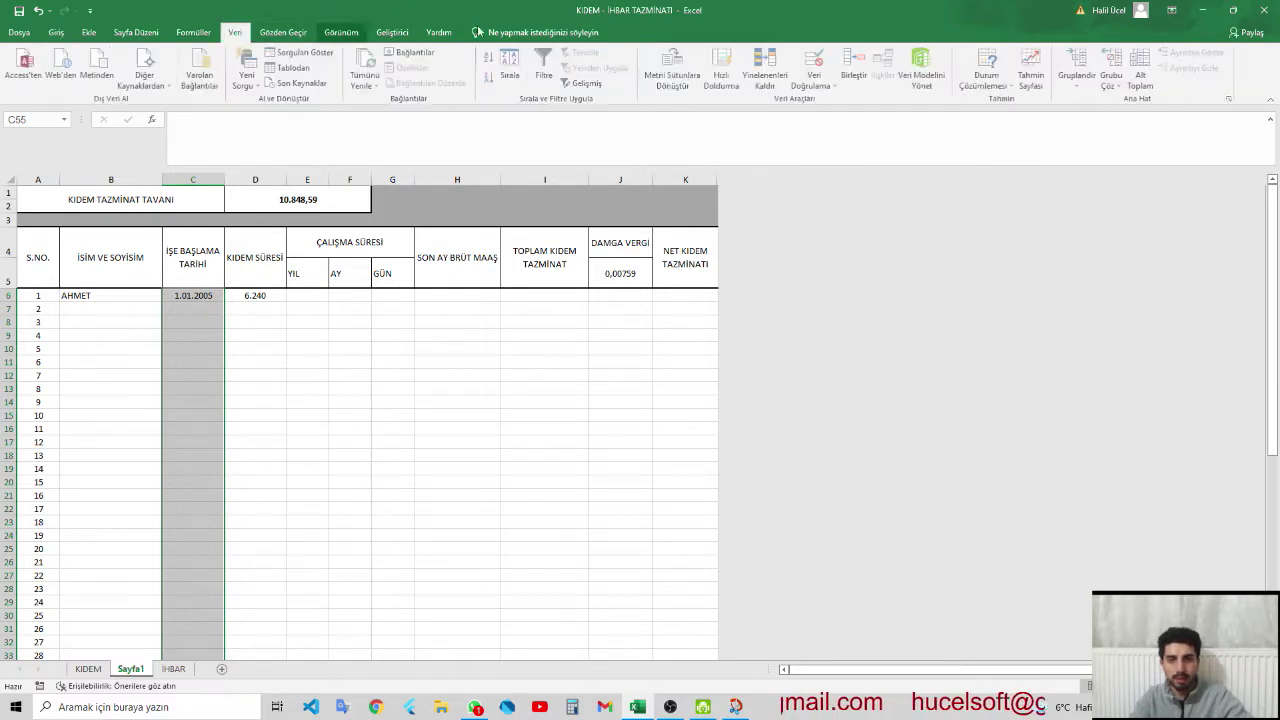
left_click(803, 88)
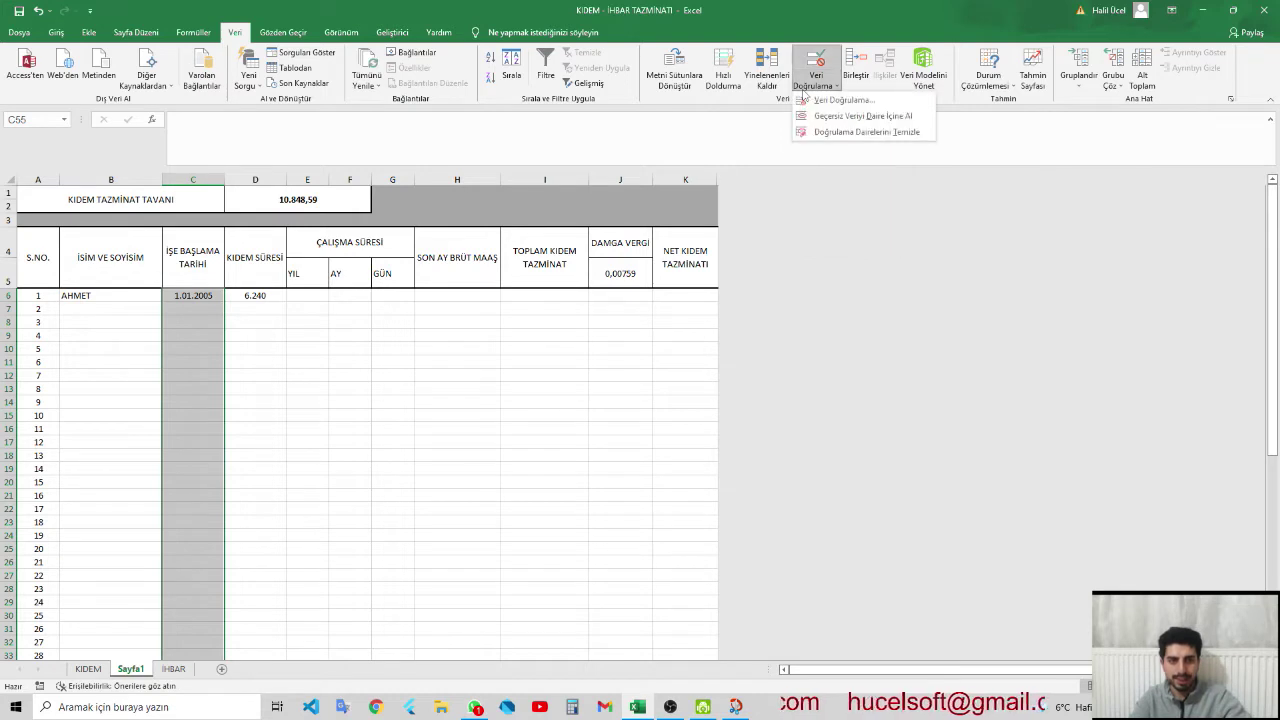
left_click(830, 100)
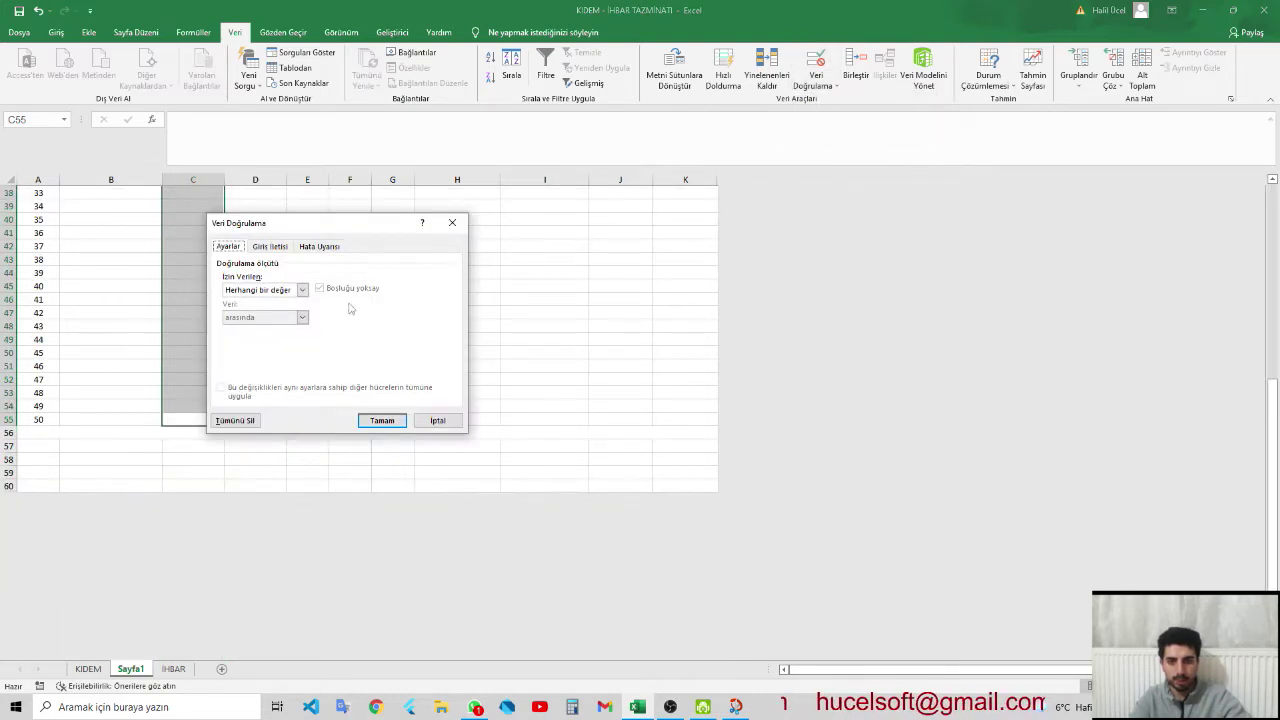
left_click(301, 292)
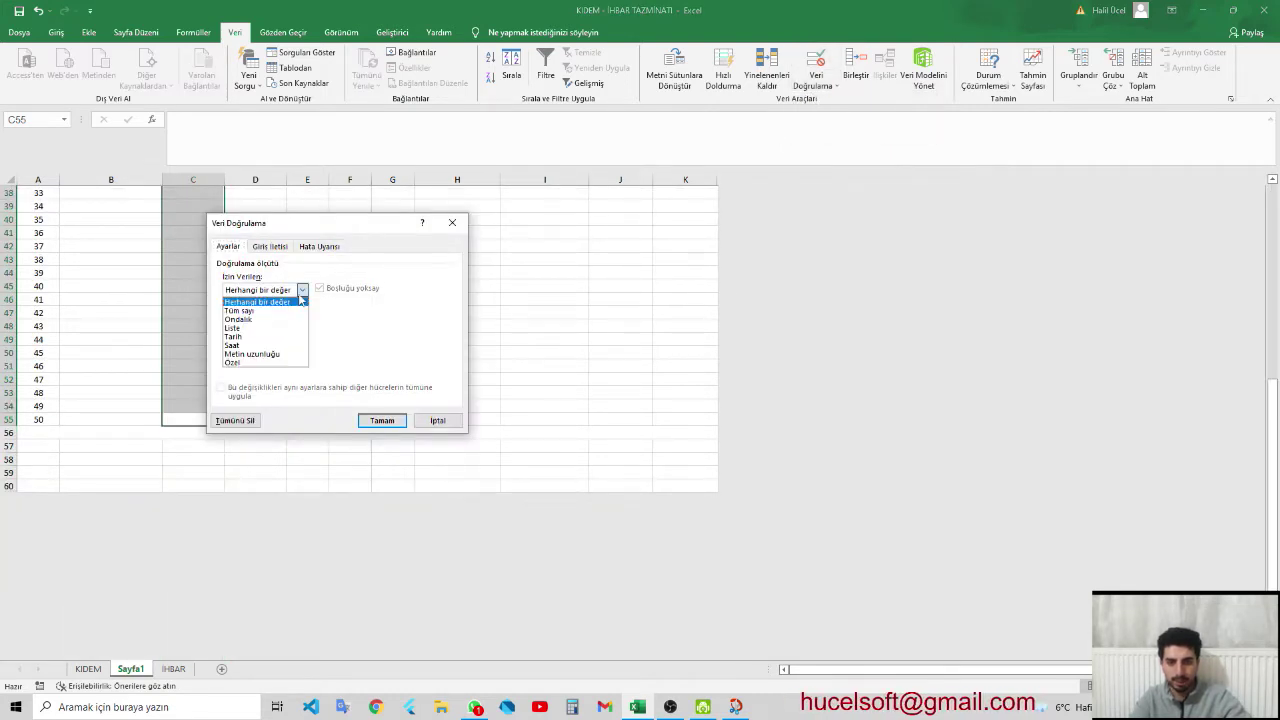
left_click(257, 337)
- Enter the allowed date limits 01.01.1980 to 31.12.2030
left_click(366, 344)
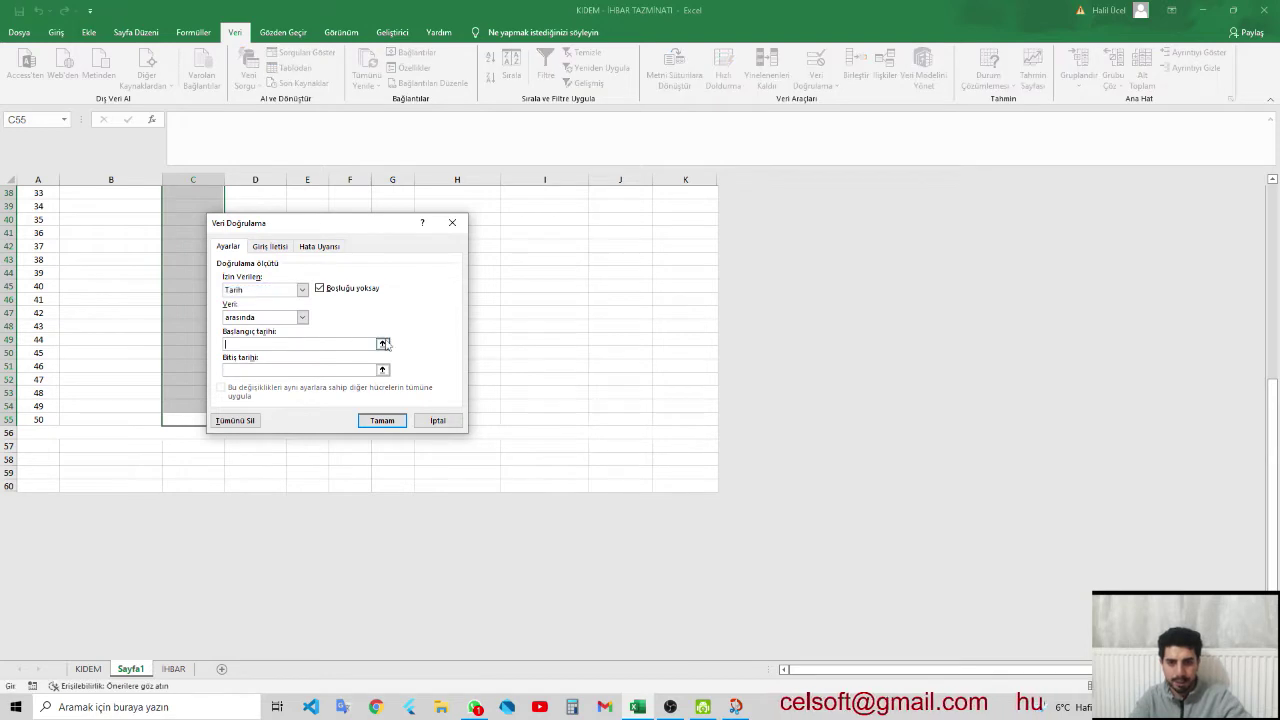
left_click(383, 344)
left_click(462, 241)
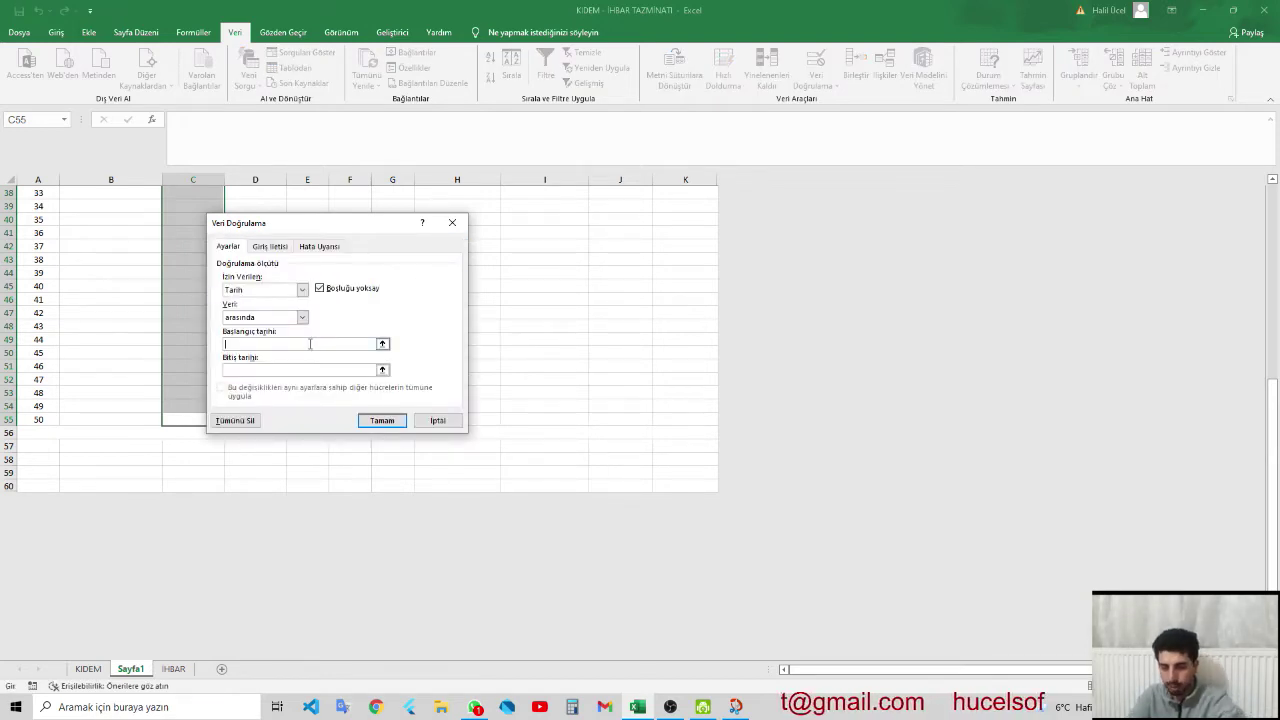
type("01.0")
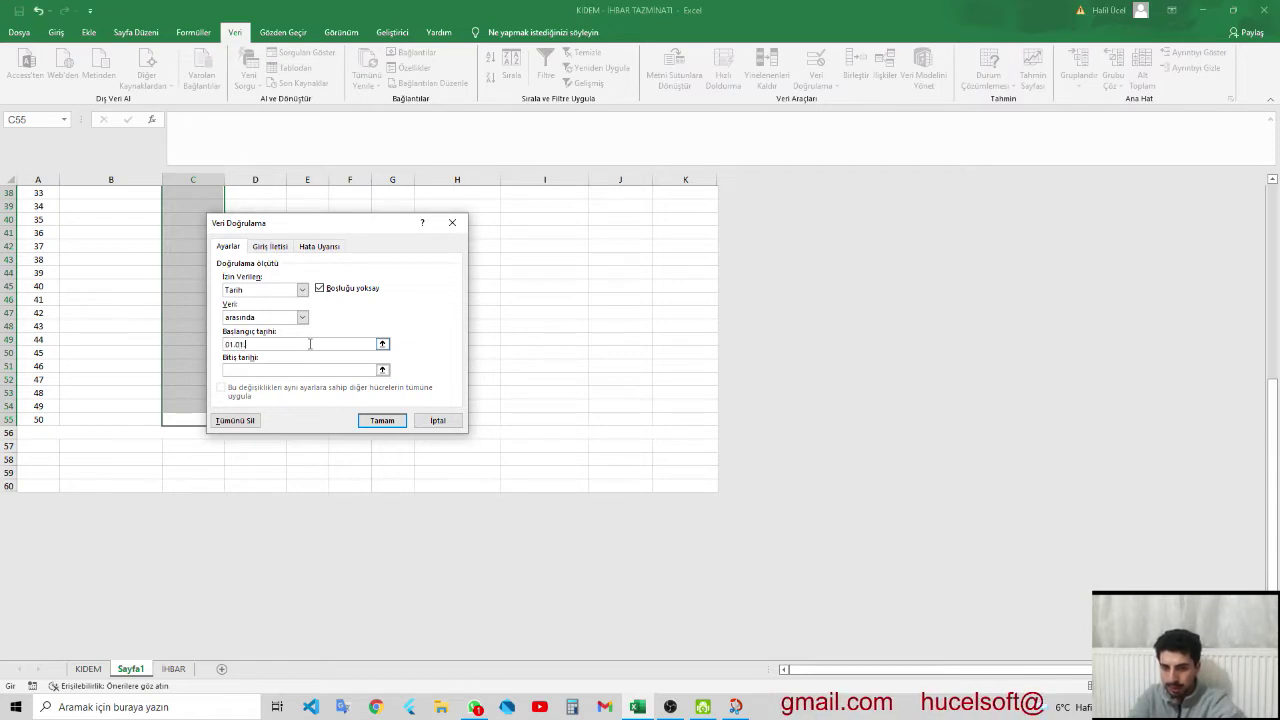
type("198")
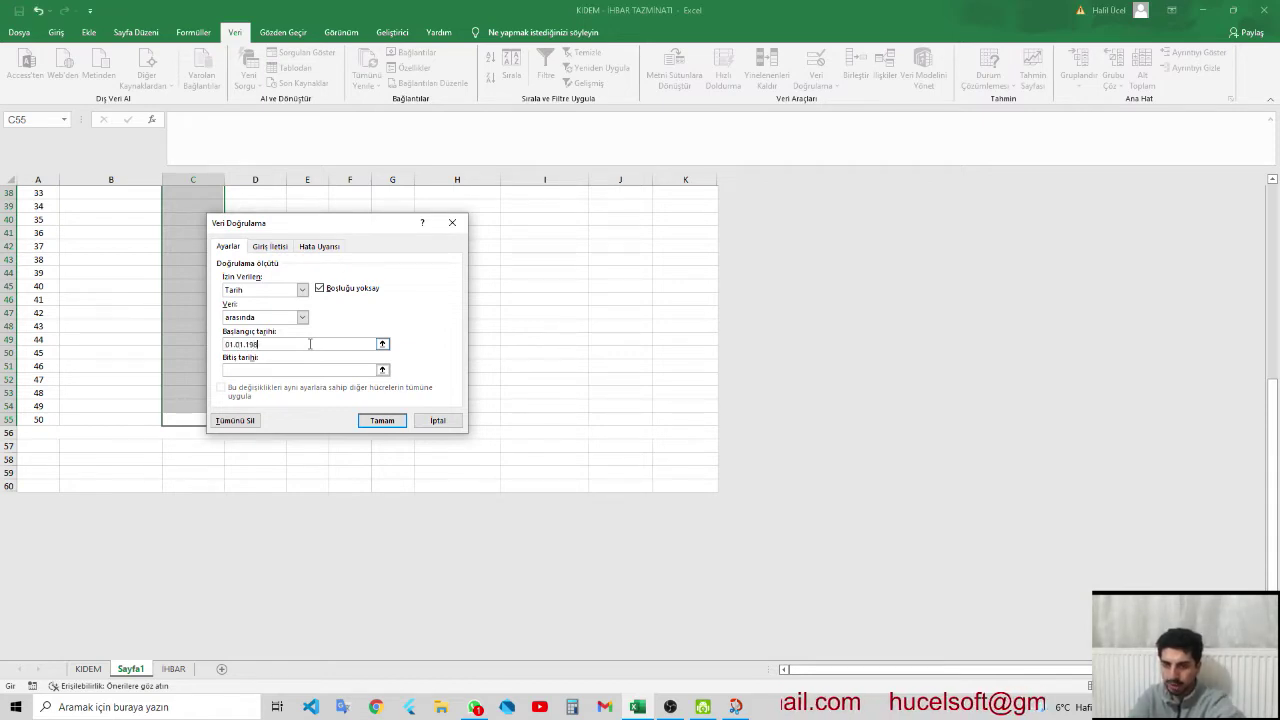
type("0")
key("Tab")
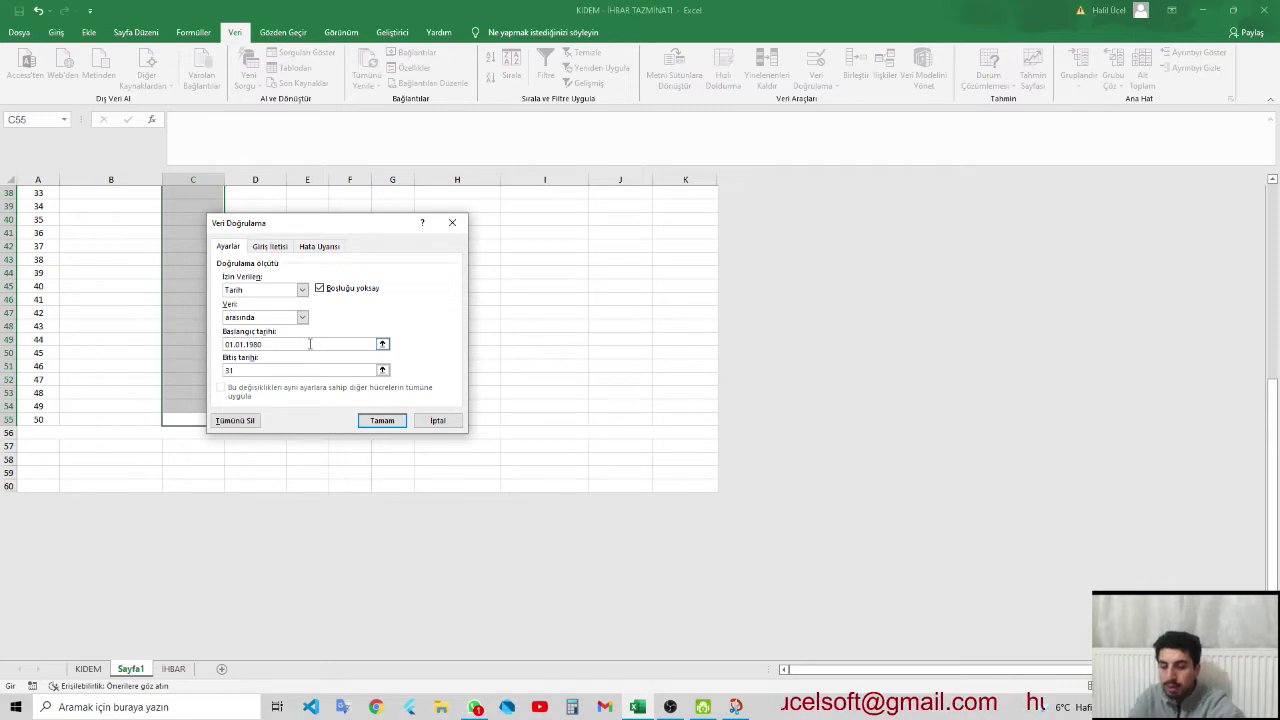
type(".12.2030")
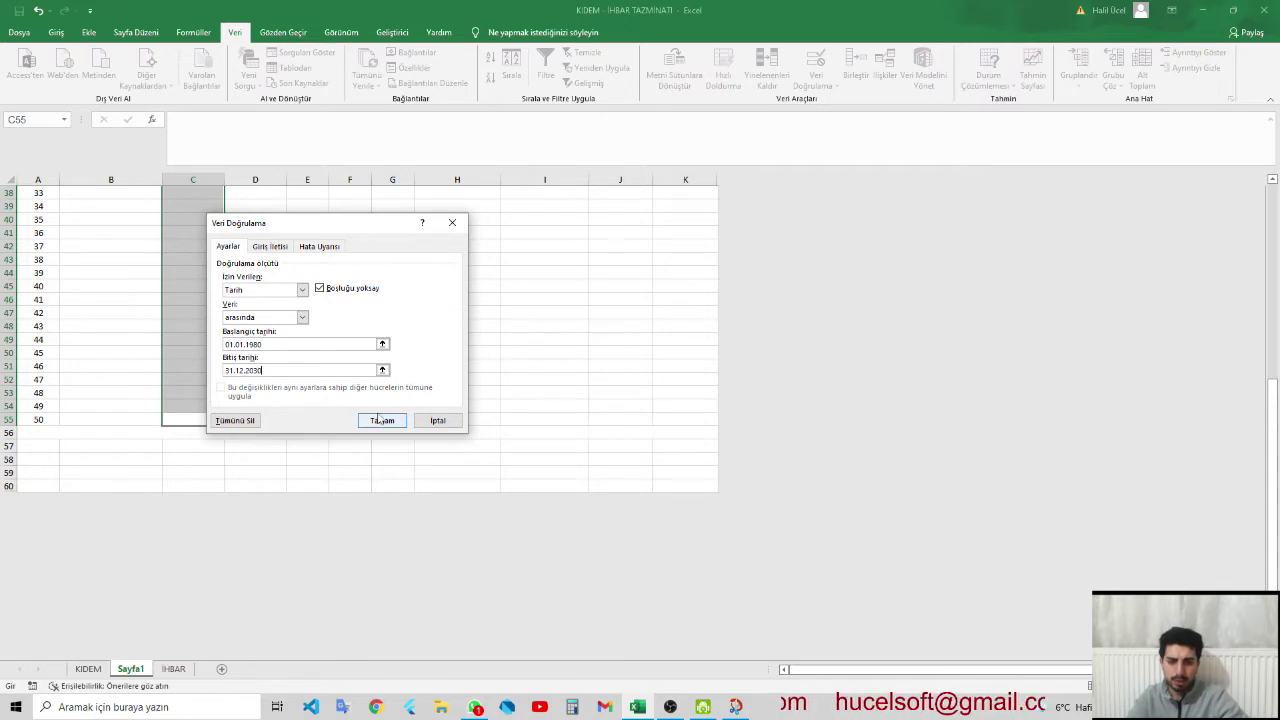
- Apply the date rule and test it by entering 1 in C8, which is rejected
left_click(379, 420)
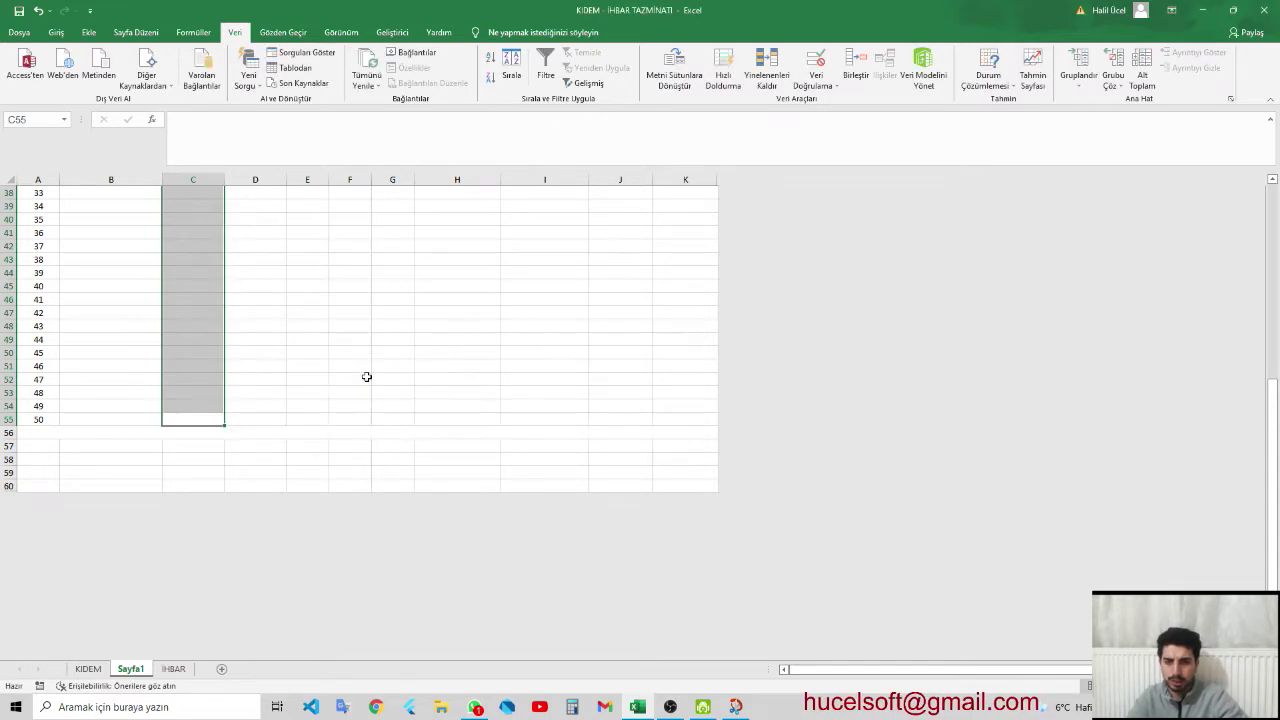
scroll(366, 374, "up", 8)
scroll(357, 351, "up", 4)
left_click(191, 320)
type("1")
key("Return")
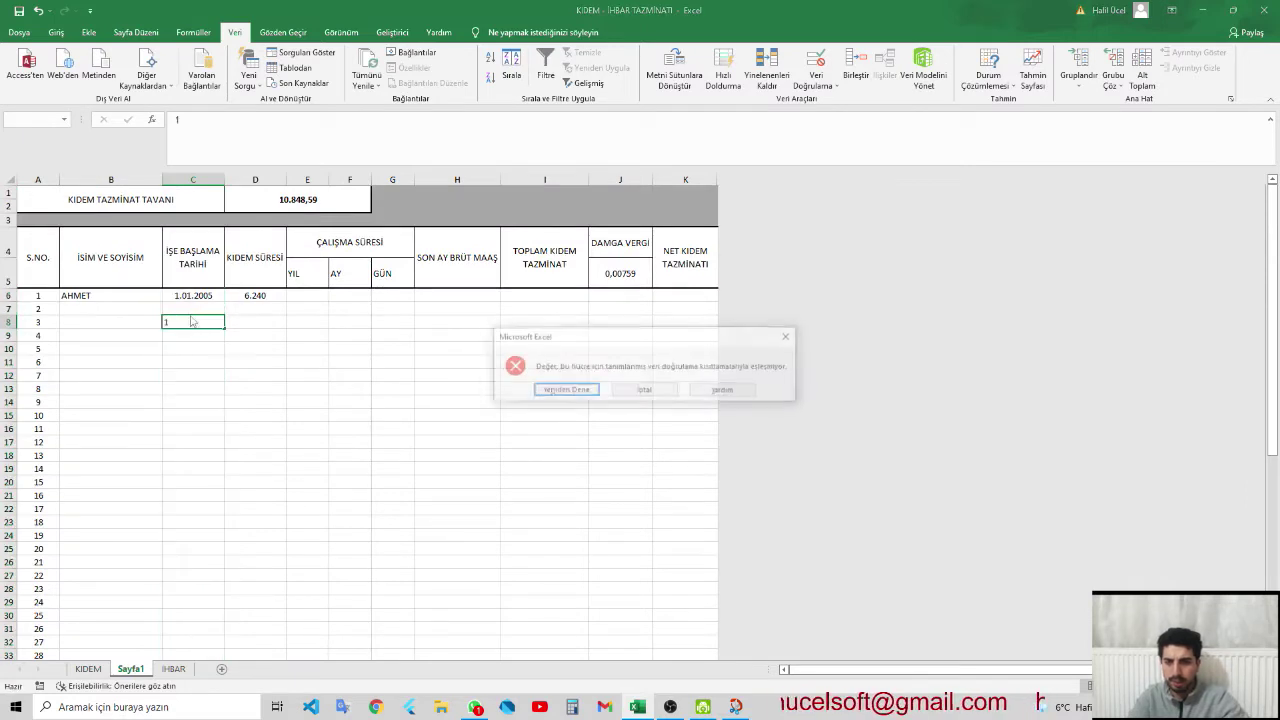
key("Return")
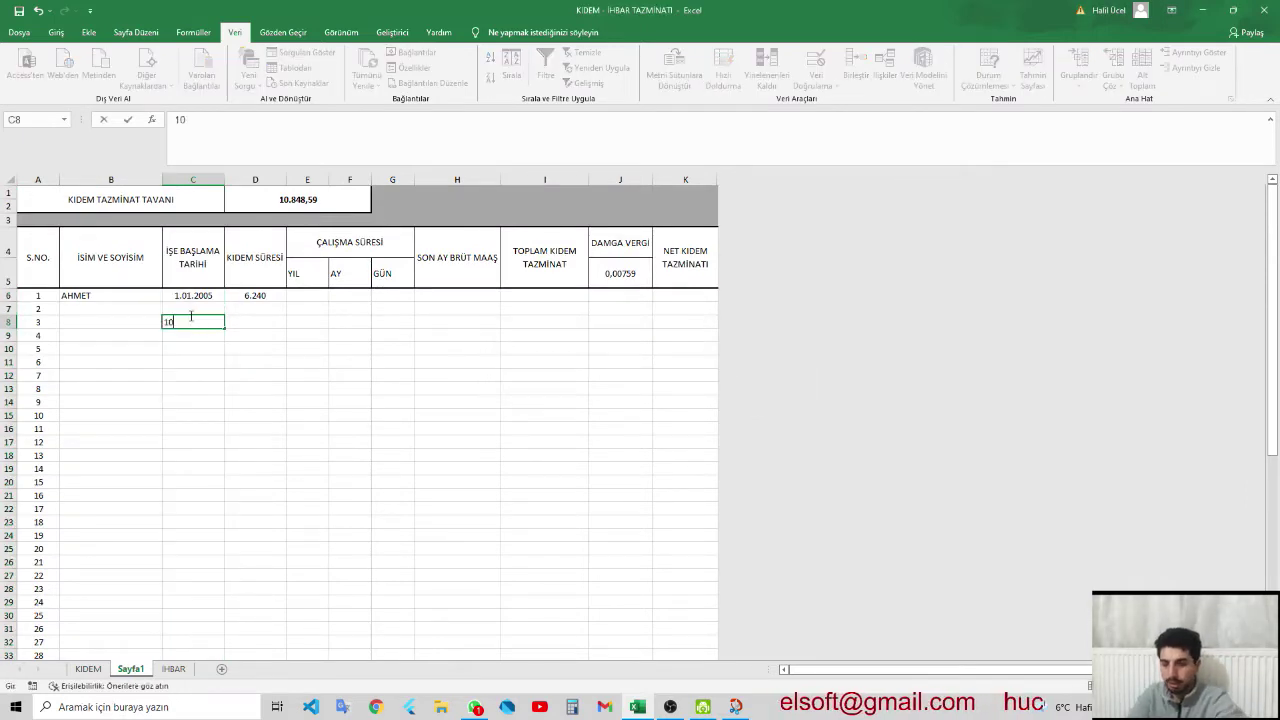
key("Return")
key("Escape")
- Enter 01.01.2020 as C8's start date after an invalid date is rejected
type("01.01.105")
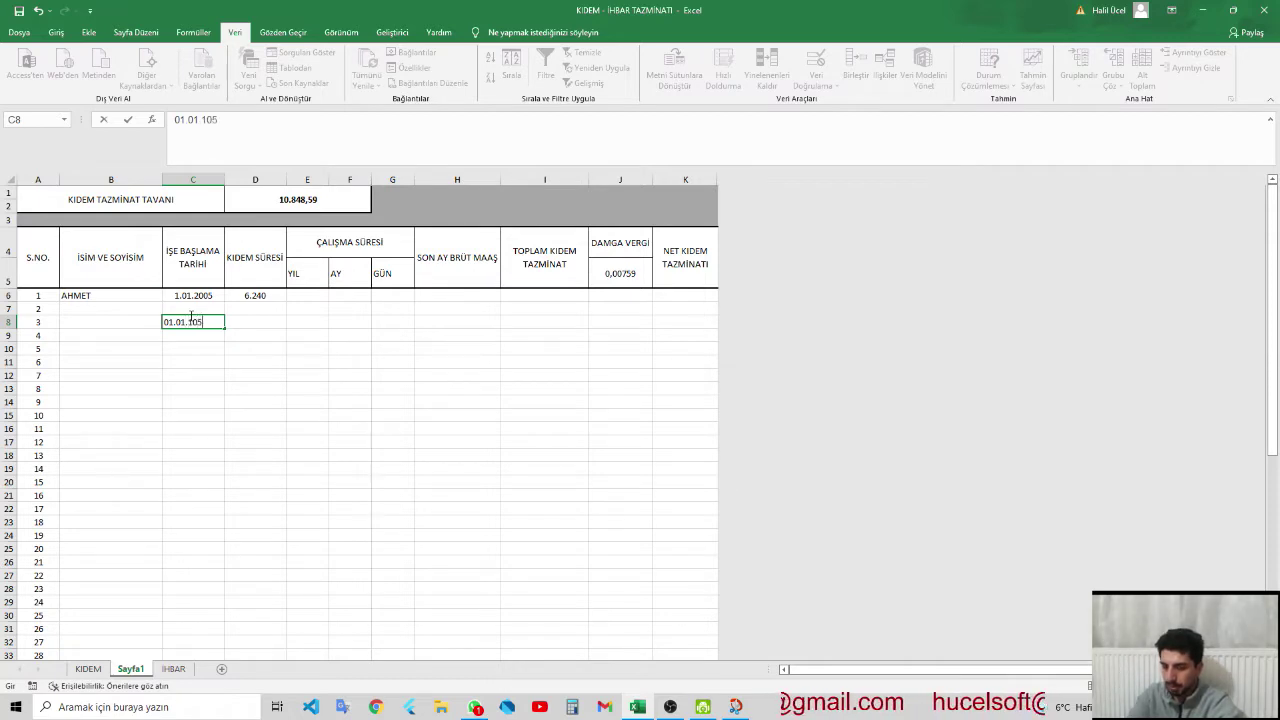
key("Return")
key("Escape")
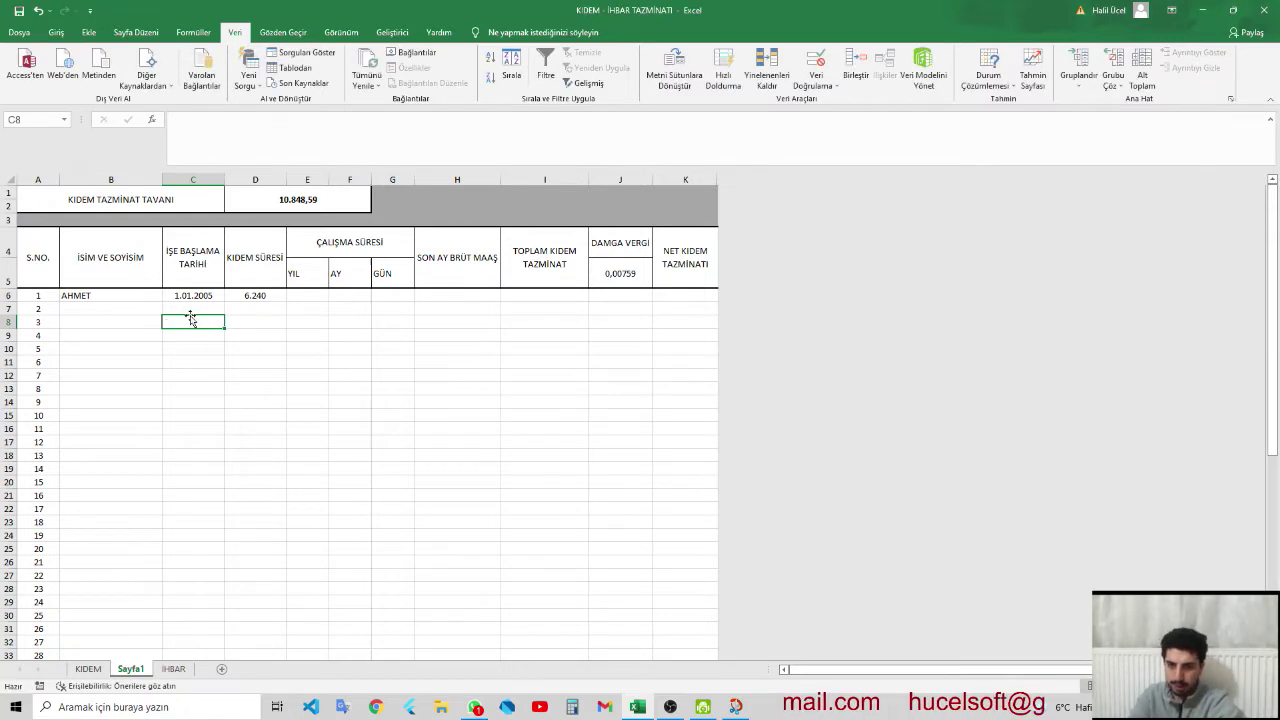
type("01.01.")
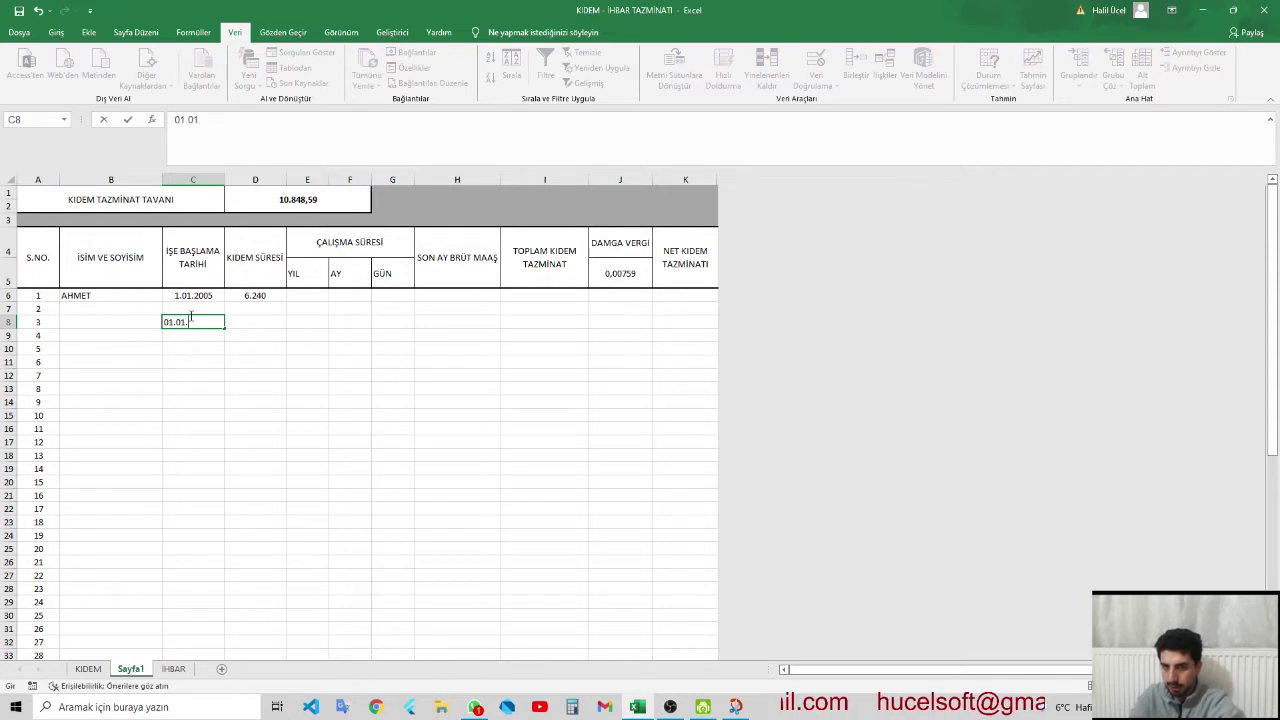
type("202")
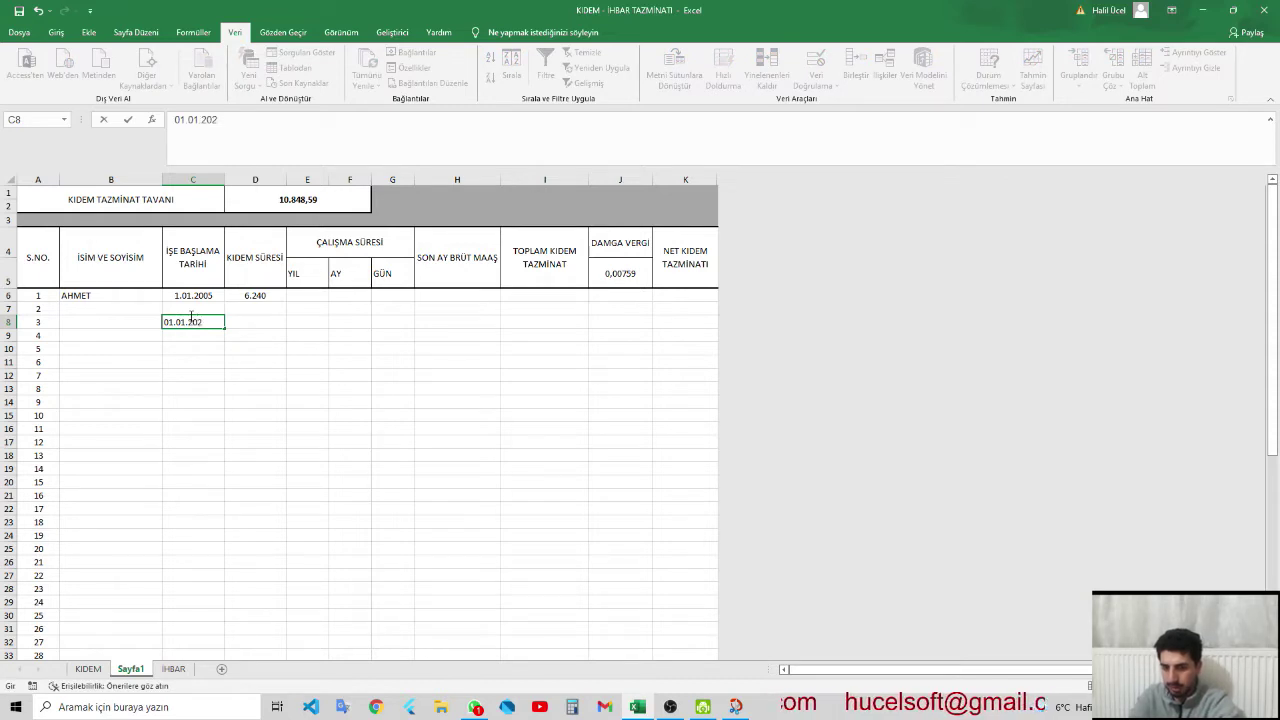
type("0")
key("Return")
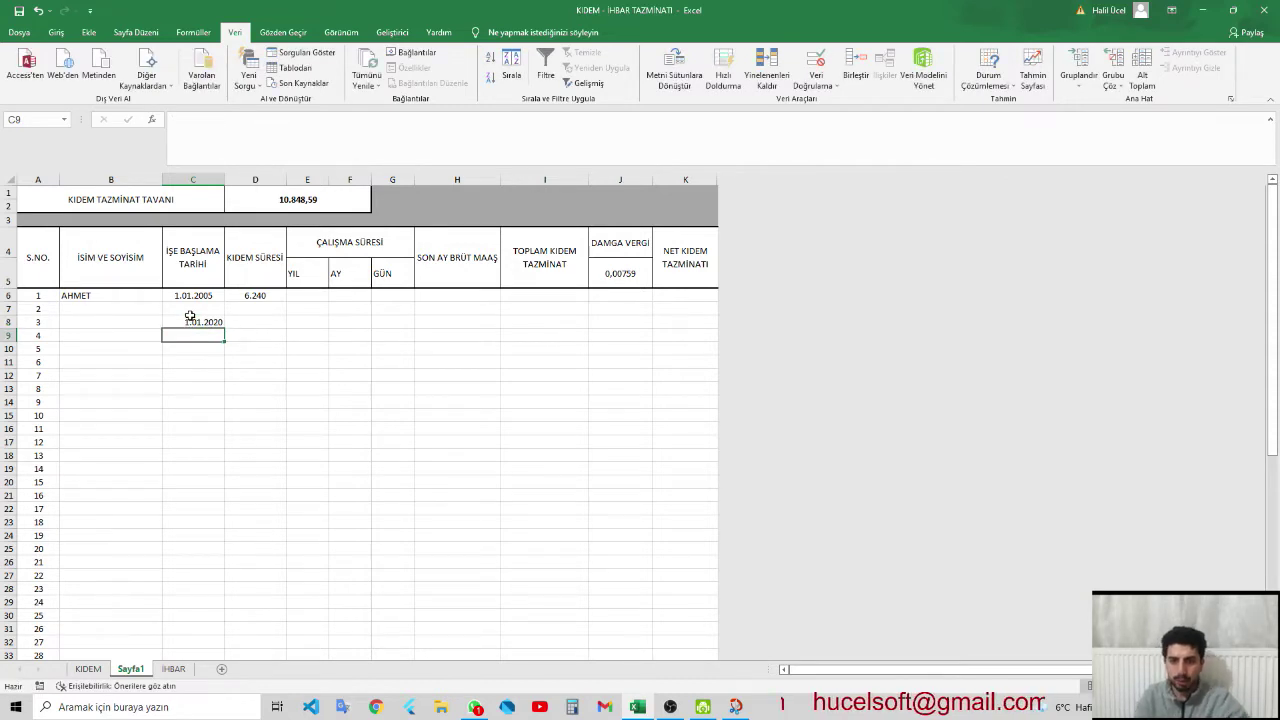
left_click(246, 298)
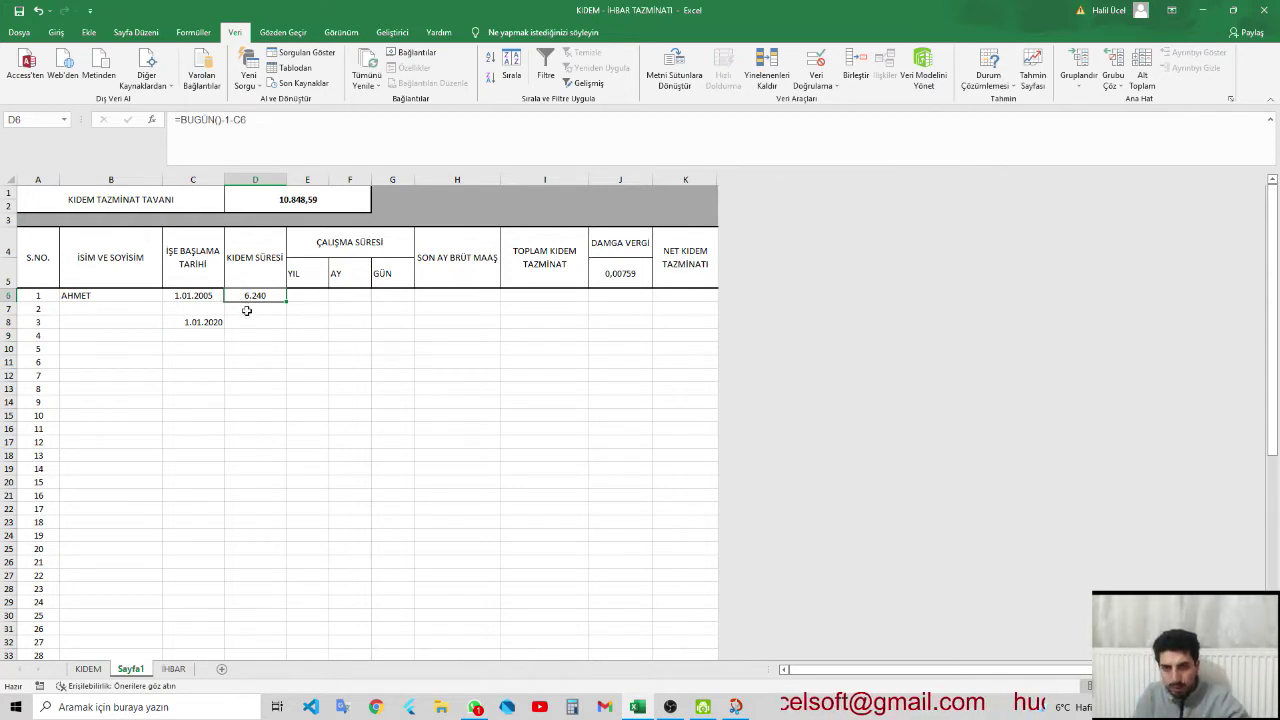
- Test D6 by clearing C6's start date, then undo to restore 1.01.2005
key("Left")
key("Delete")
key("Right")
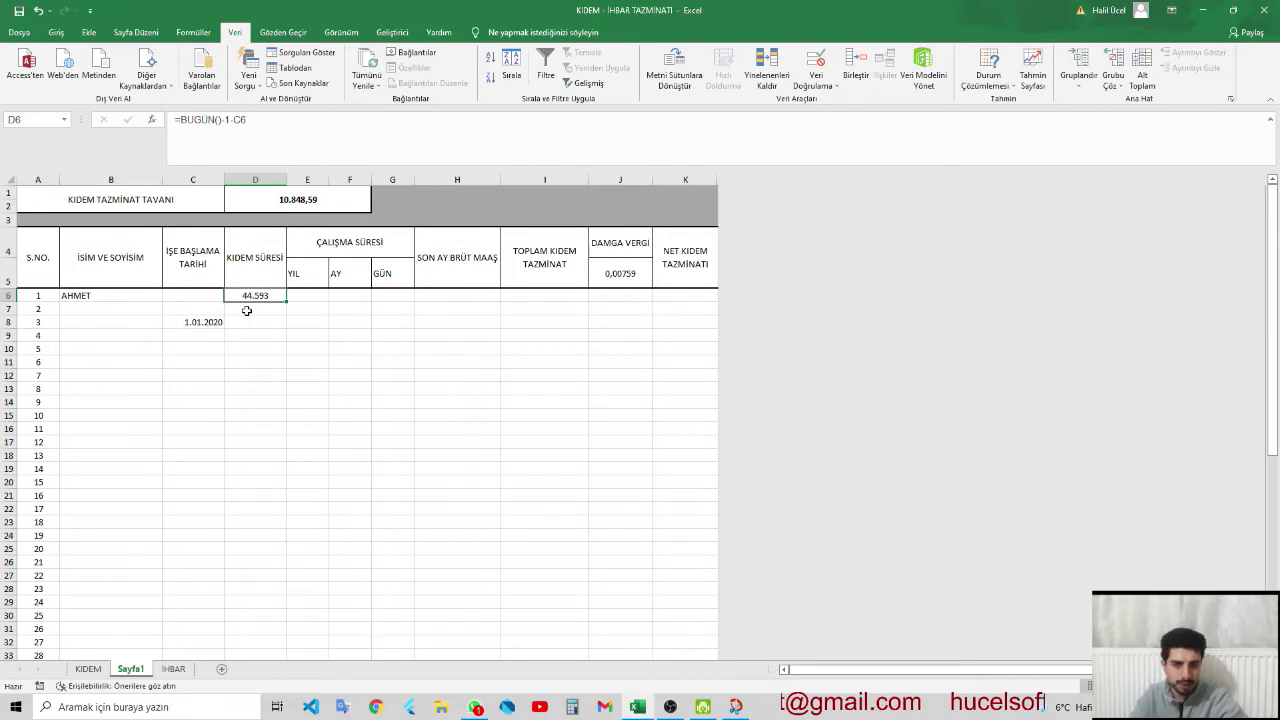
key("ctrl+z")
key("Right")
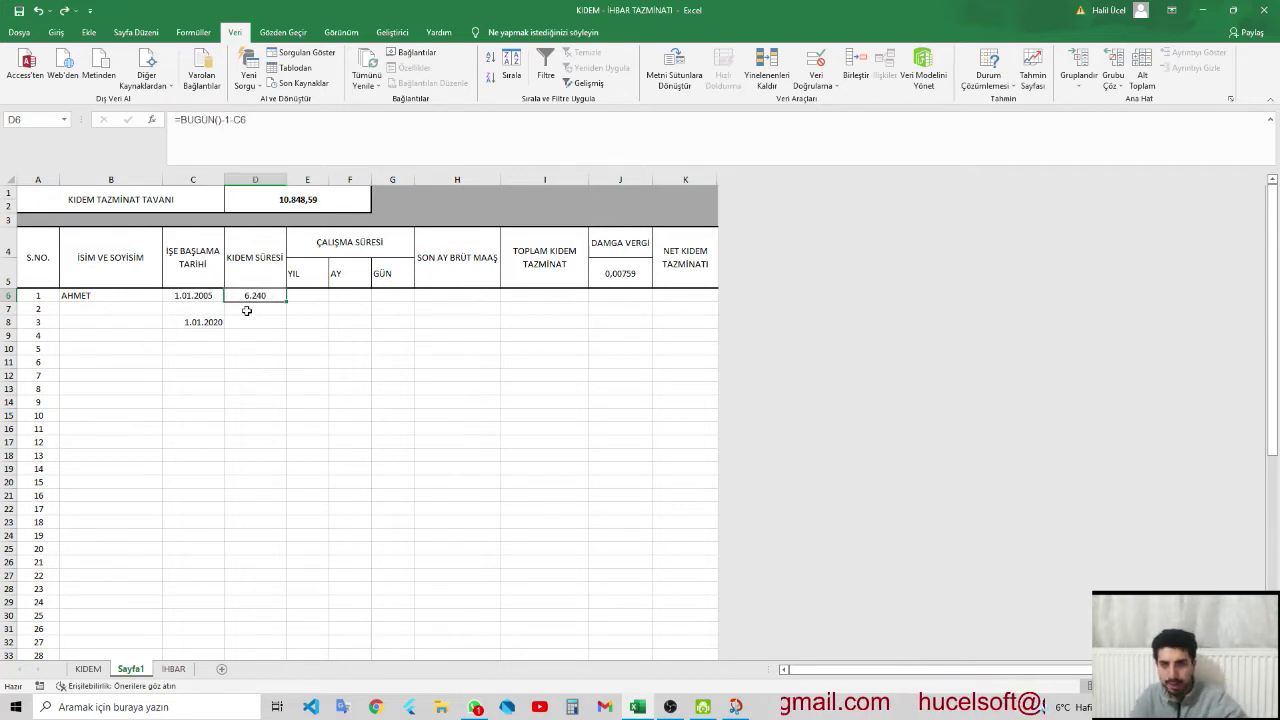
- Rewrite D6 as =EĞER($C6="";"";BUGÜN()-1-$C6) with column-locked references
left_click(178, 119)
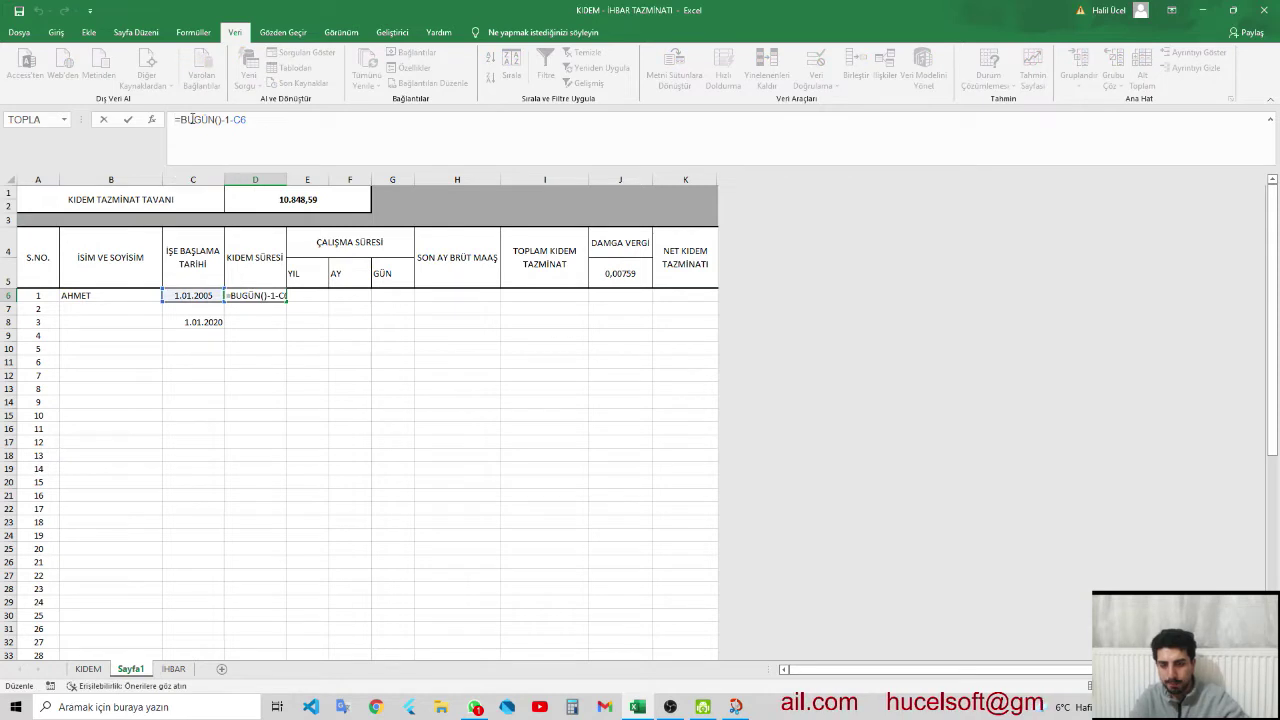
type("EĞER(")
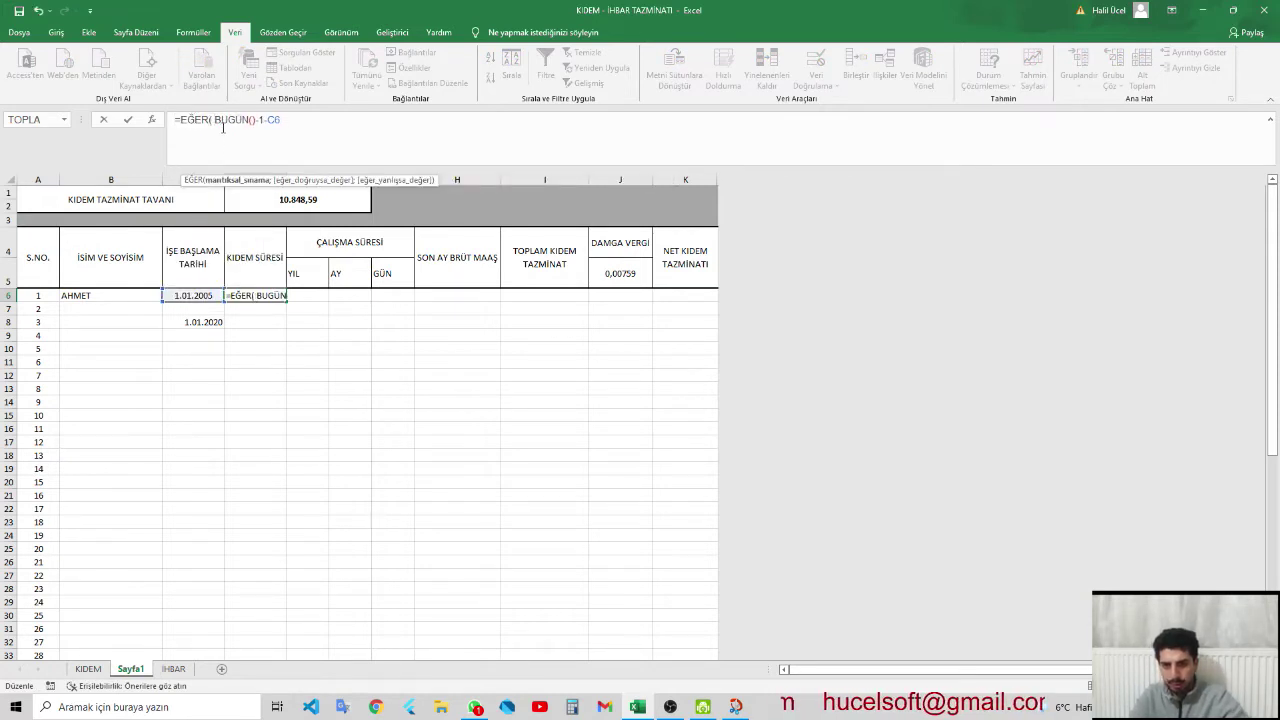
type(" c")
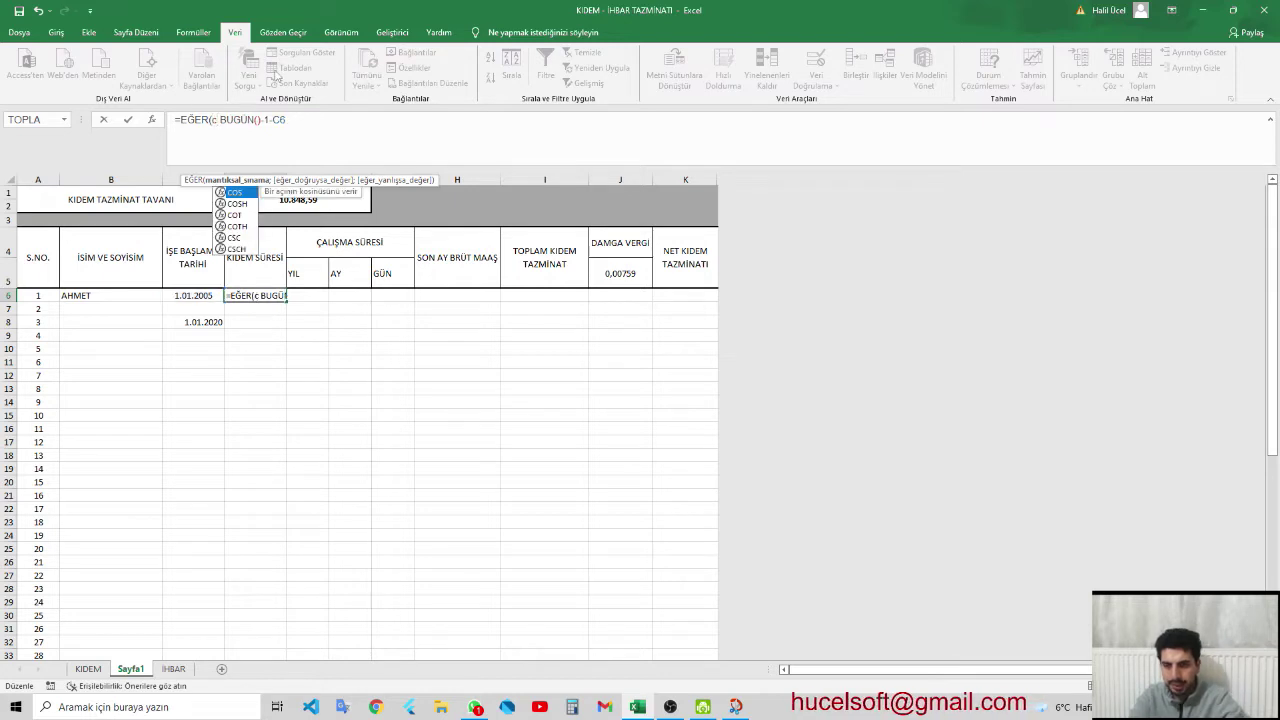
type("6")
key("BackSpace")
type("6")
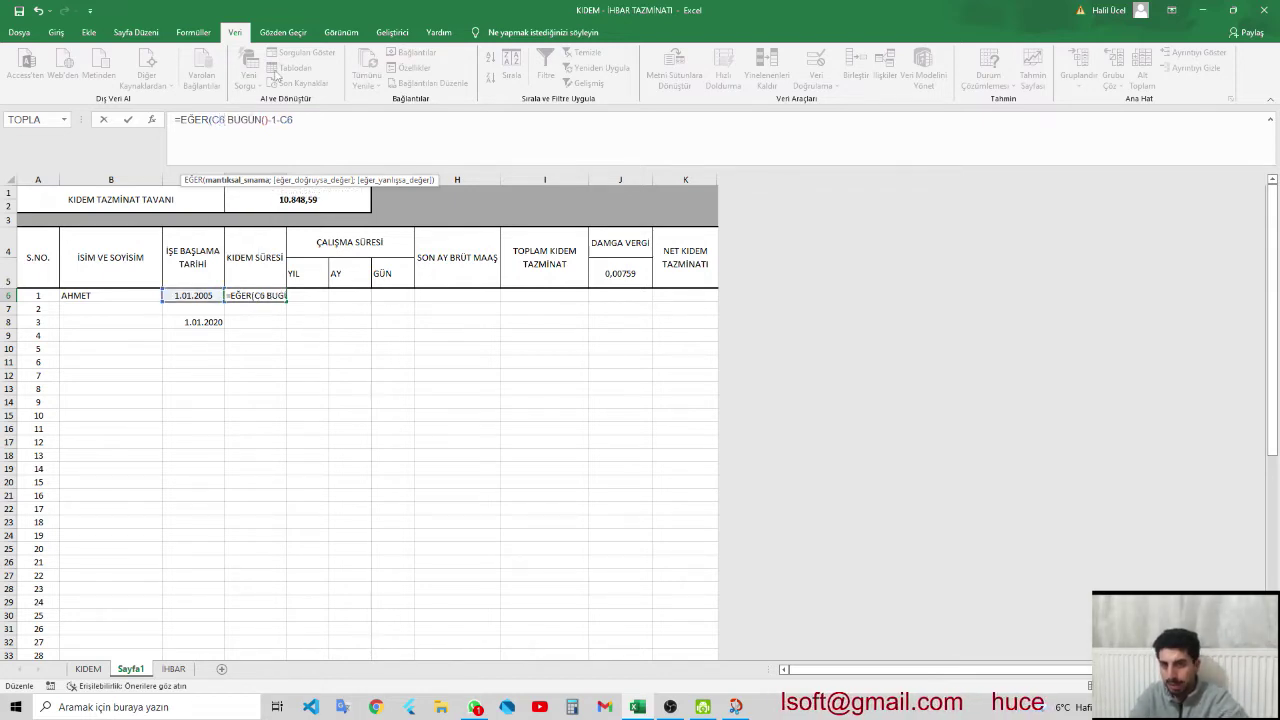
type("=\"\"")
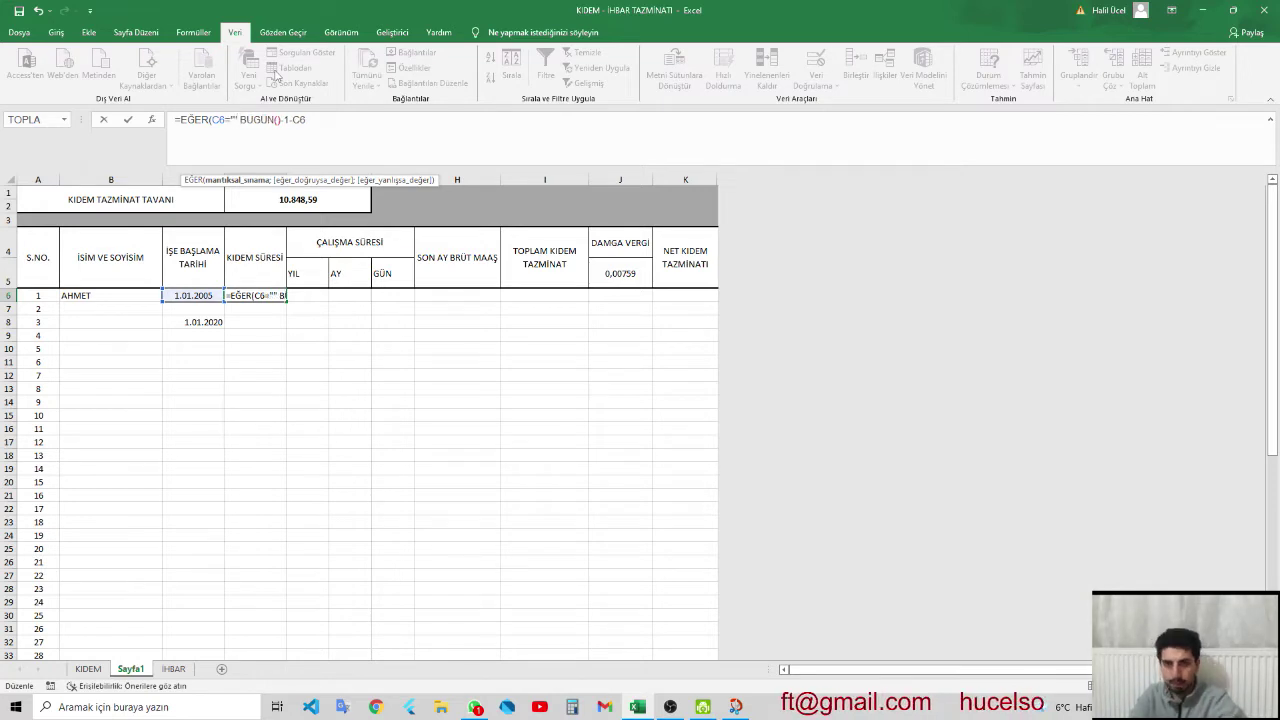
type(";")
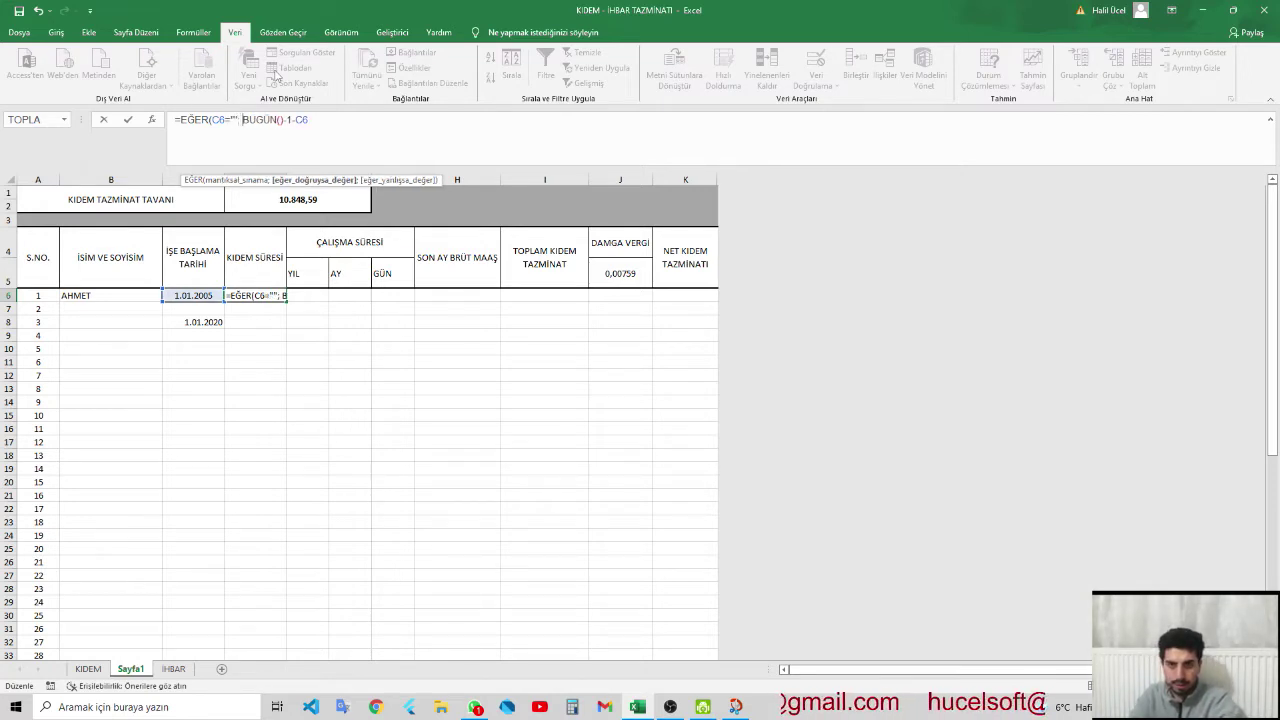
type("\"\"")
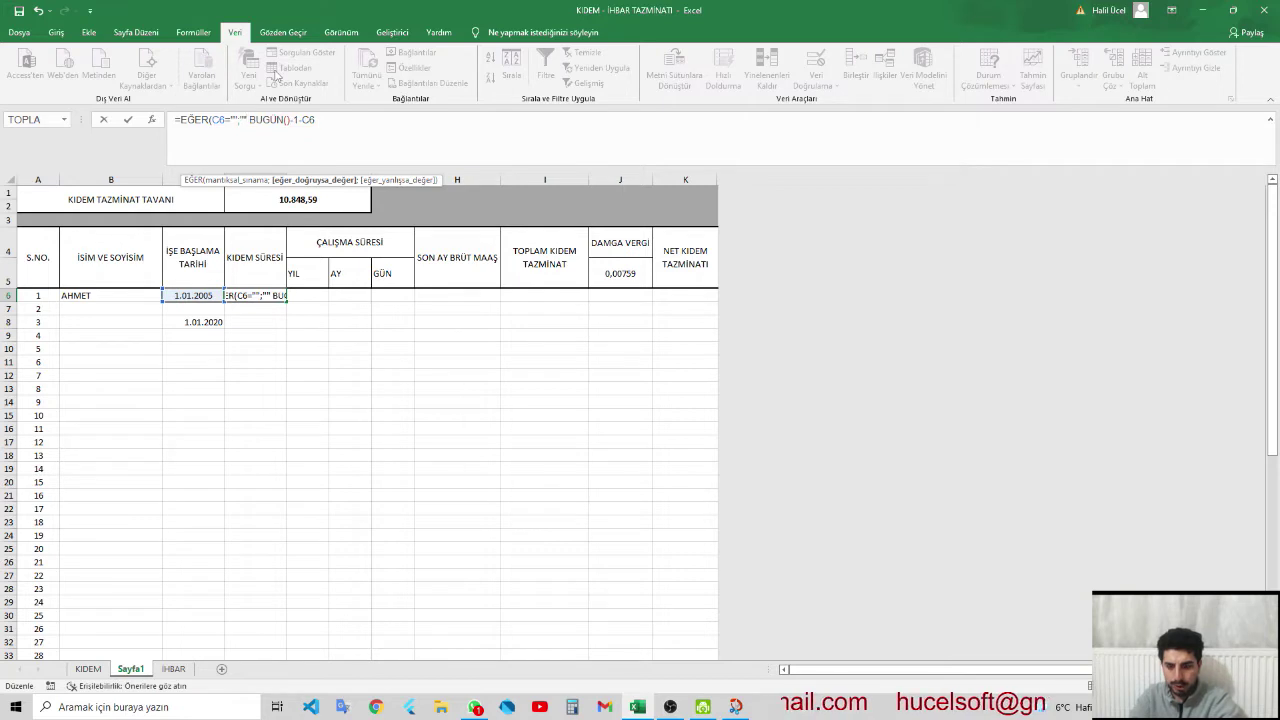
type(";BUGÜN(")
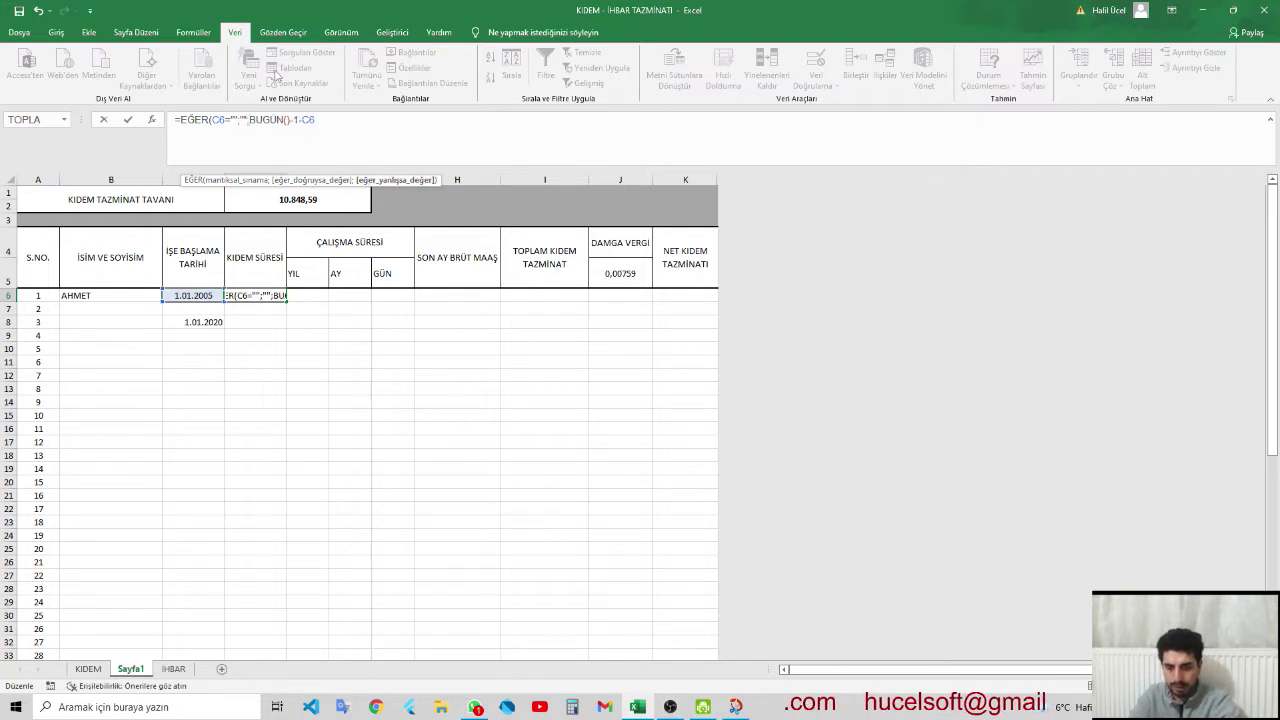
type(")")
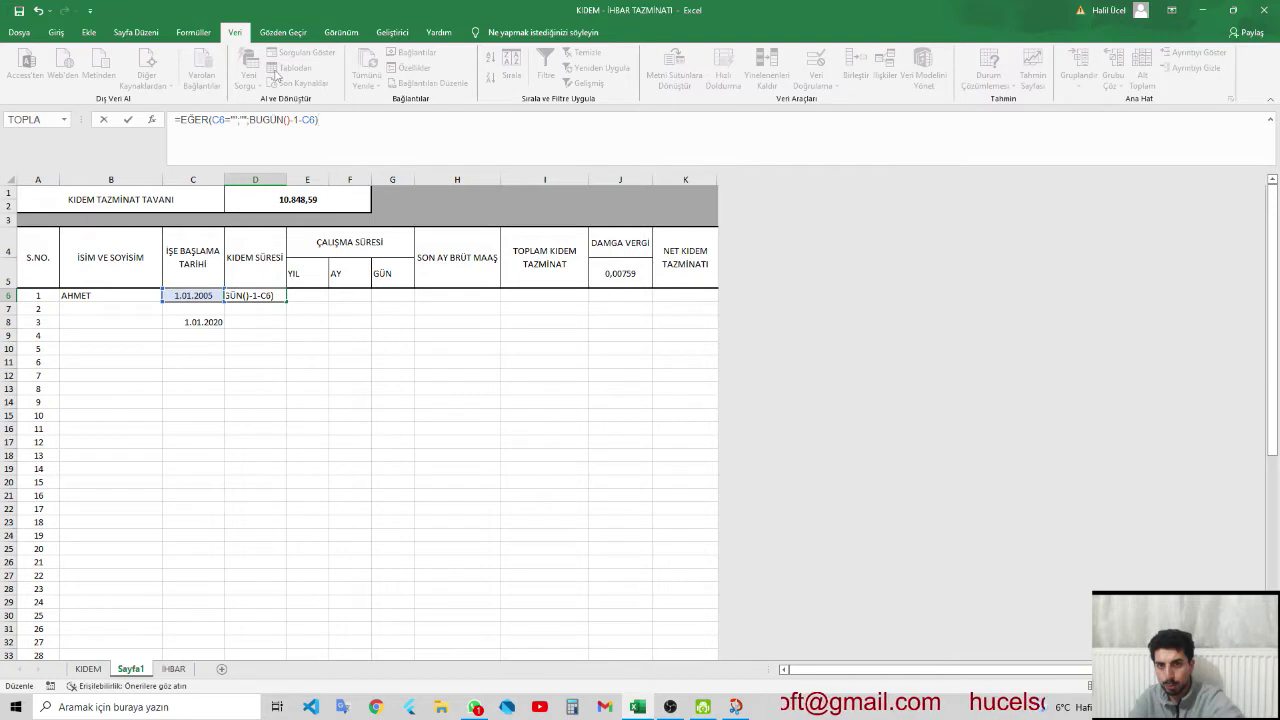
double_click(220, 119)
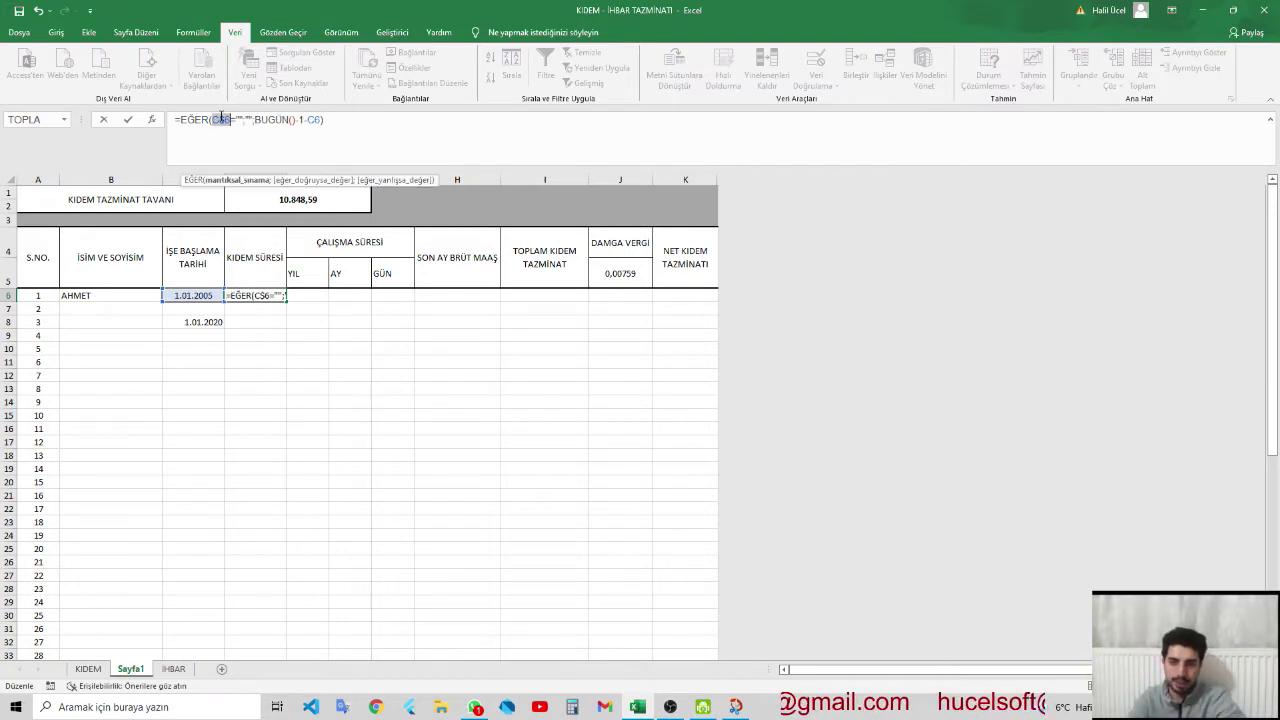
key("F4")
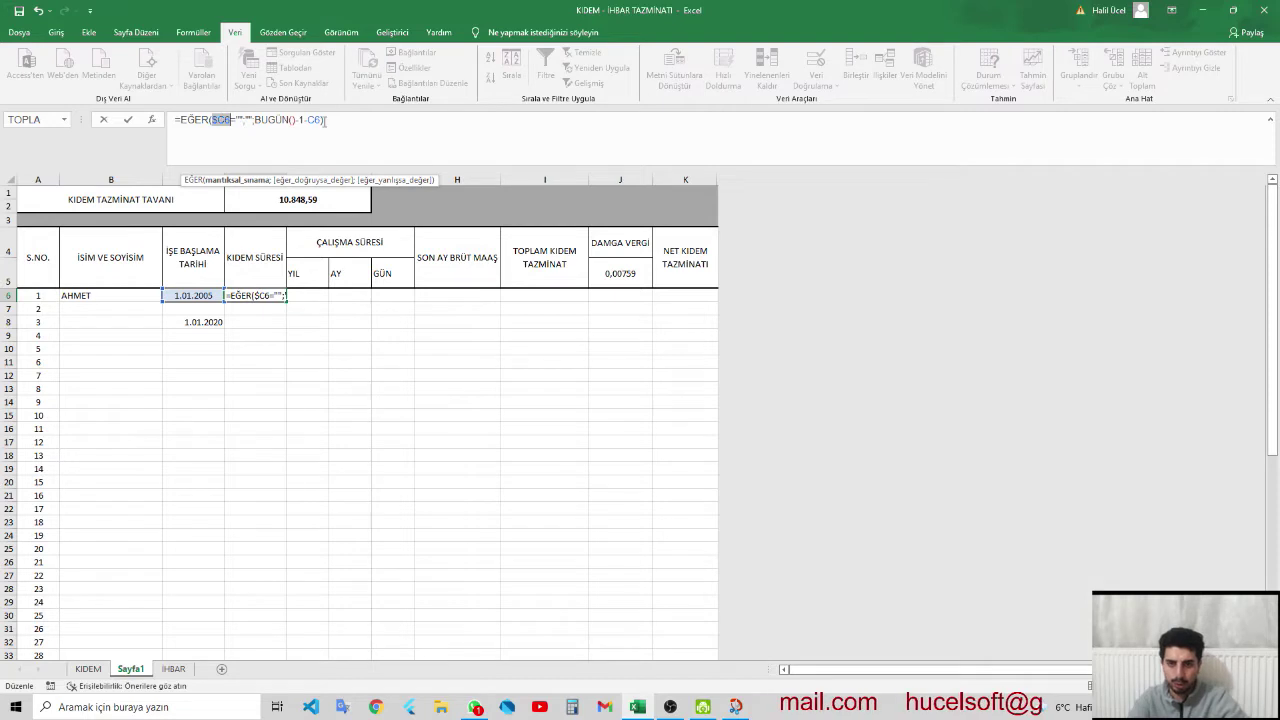
left_click(325, 120)
key("F4")
key("F4")
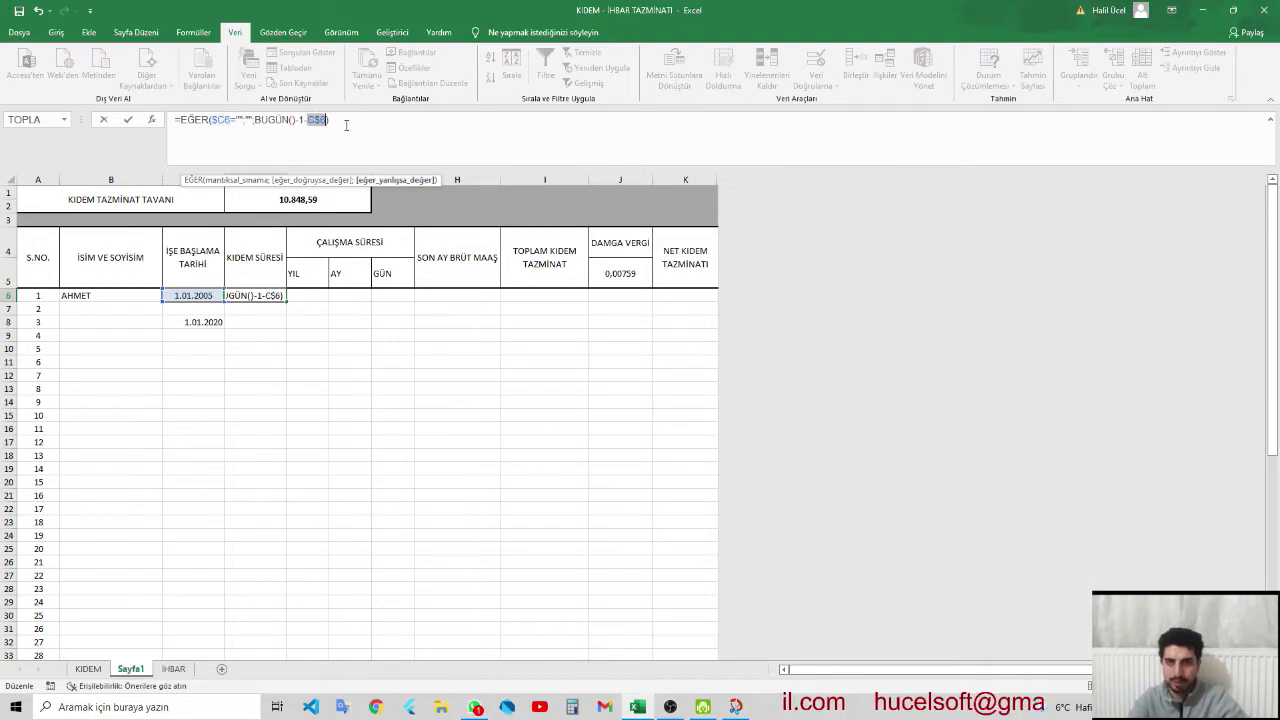
left_click(347, 125)
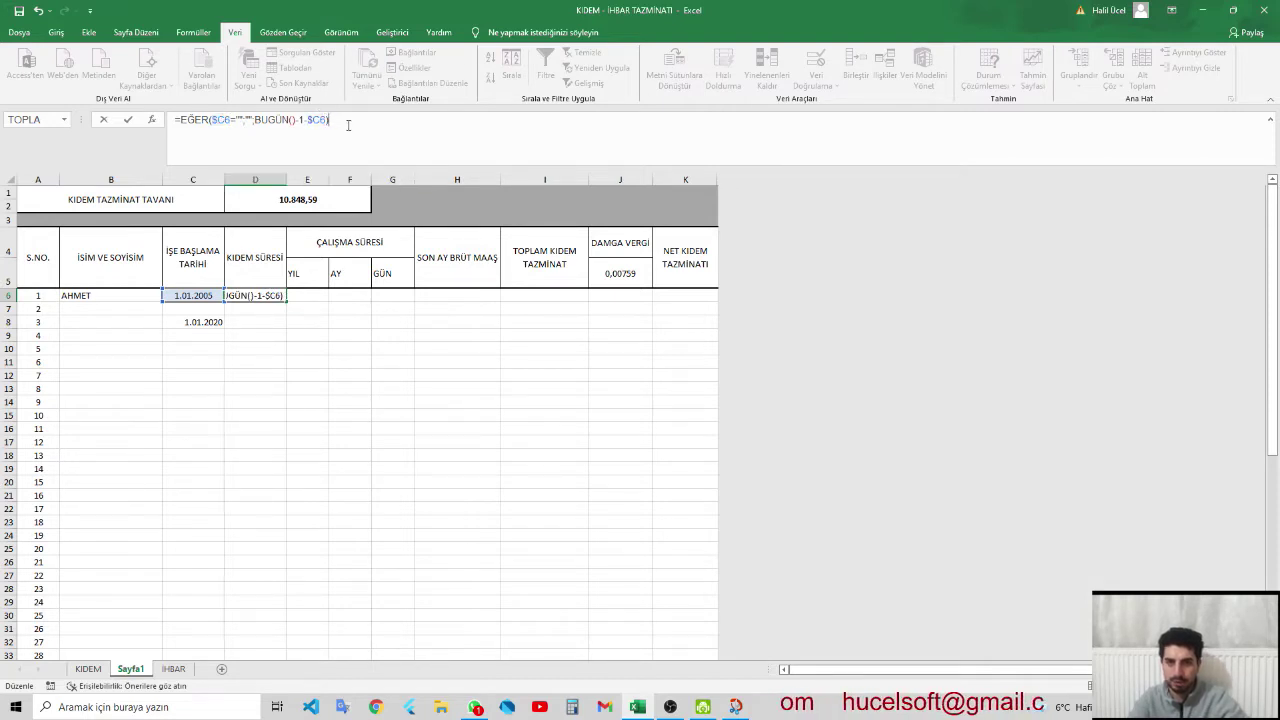
key("Return")
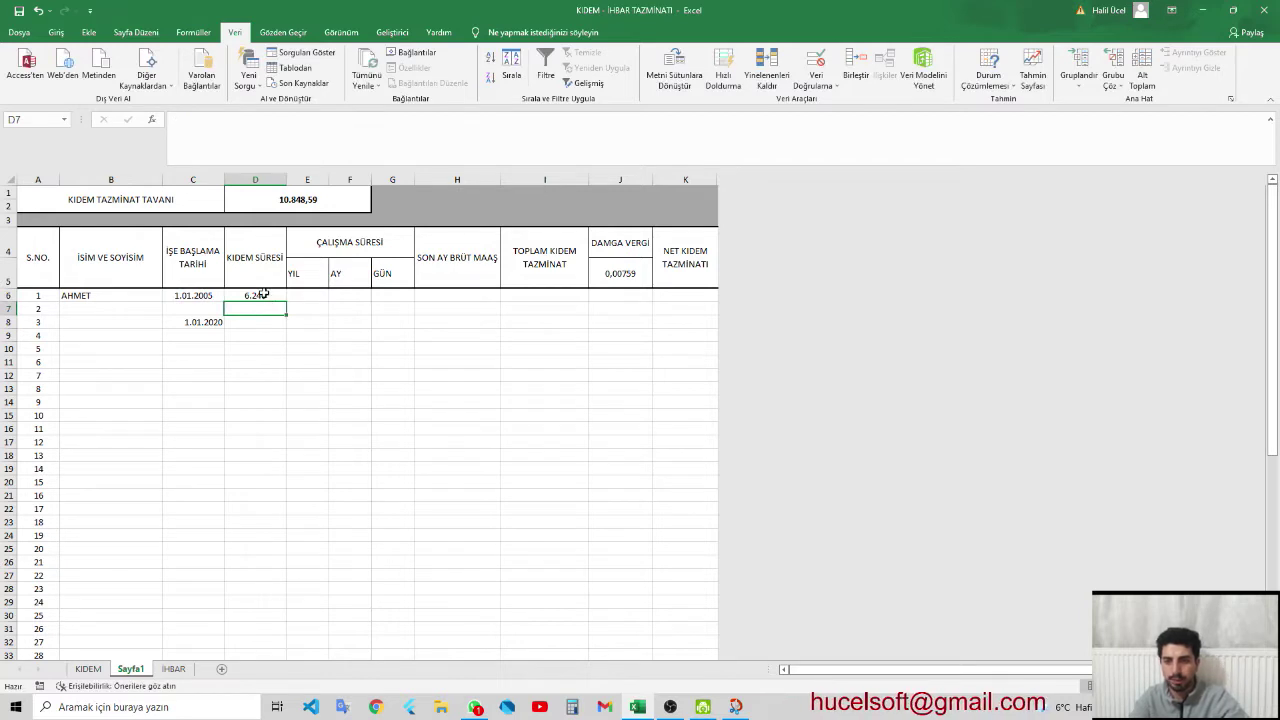
left_click(264, 296)
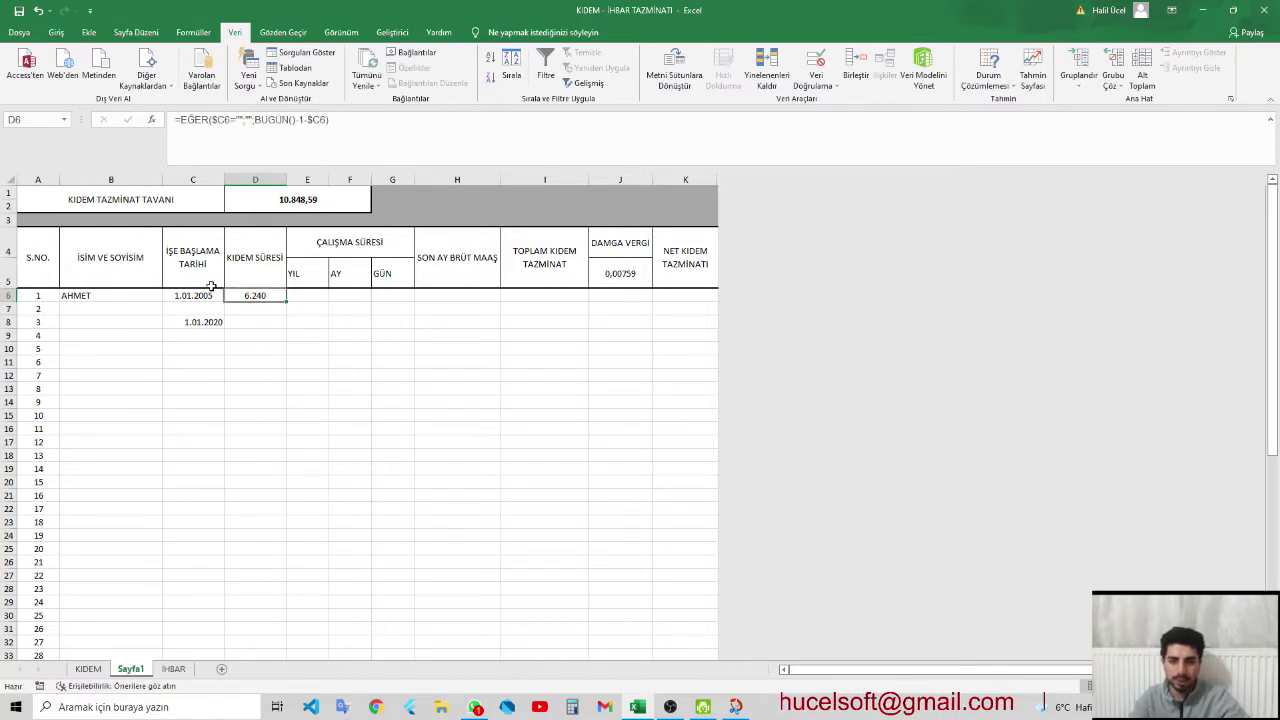
- Fill D6's formula down to row 55 and check D7 and D8, where row 8 shows 762
left_click_drag(287, 304, 320, 661)
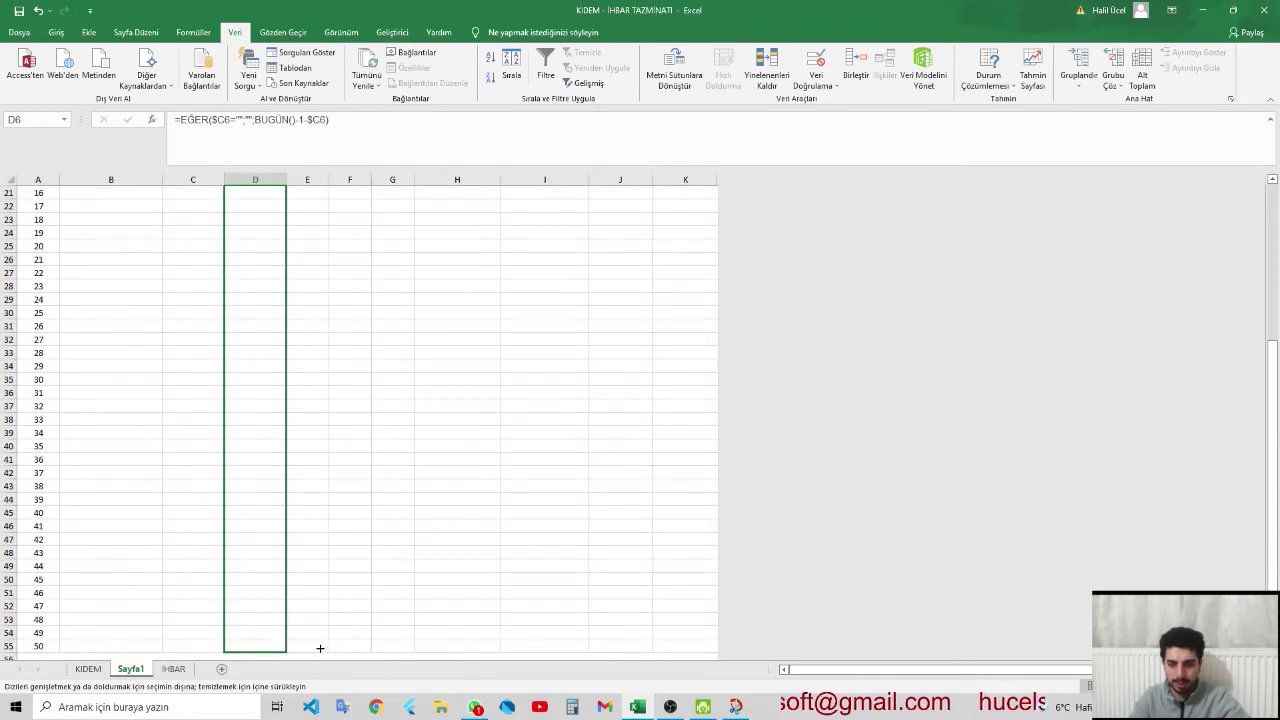
left_click_drag(320, 661, 317, 648)
scroll(293, 464, "up", 6)
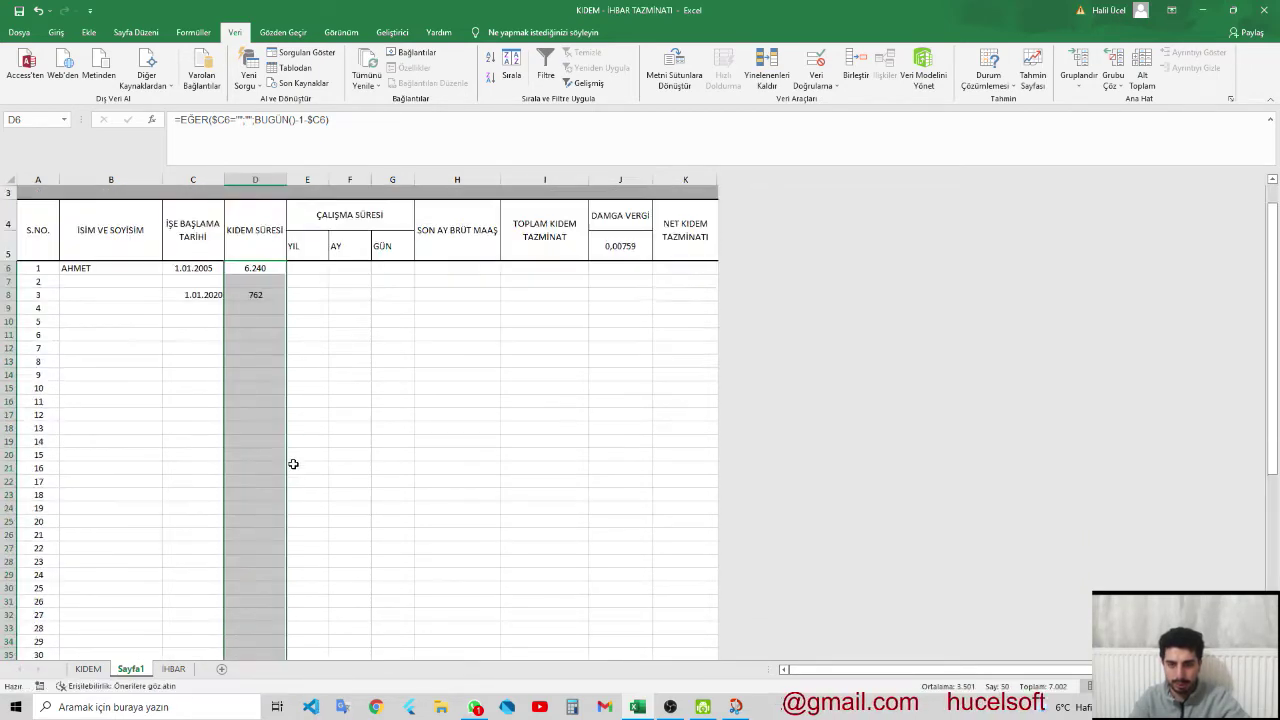
scroll(291, 463, "up", 1)
left_click(272, 388)
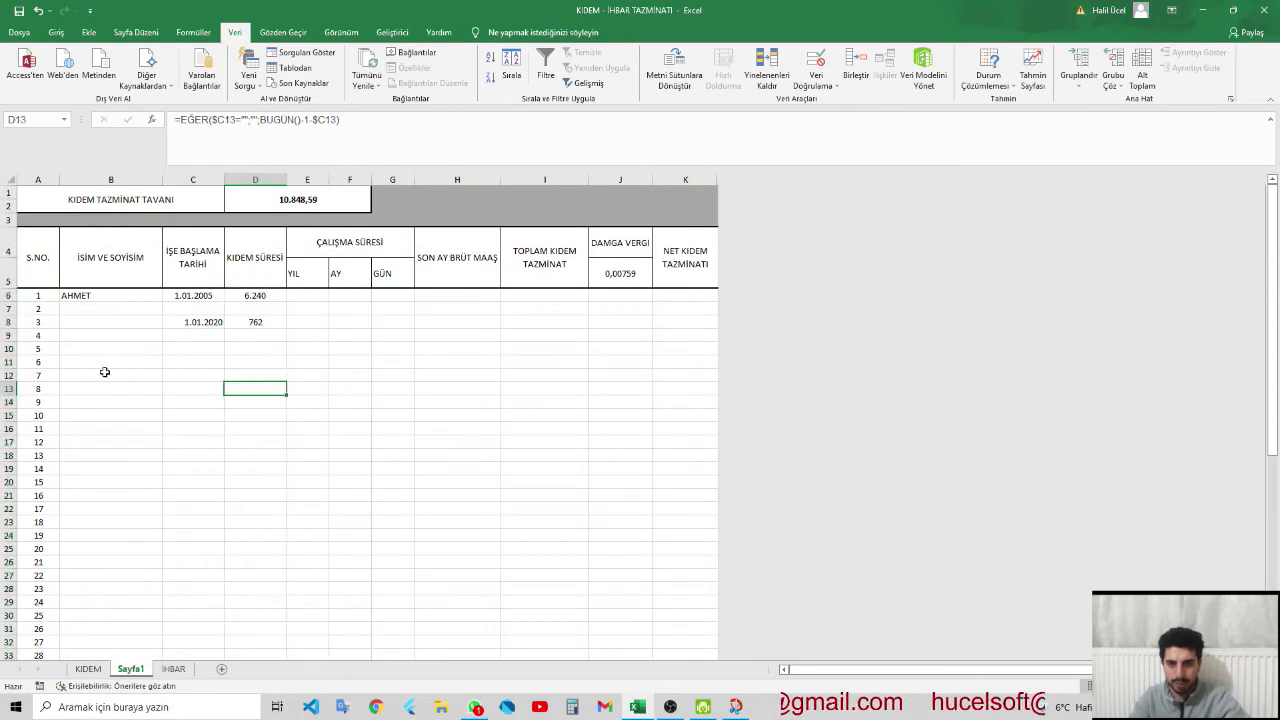
left_click(252, 308)
left_click(258, 321)
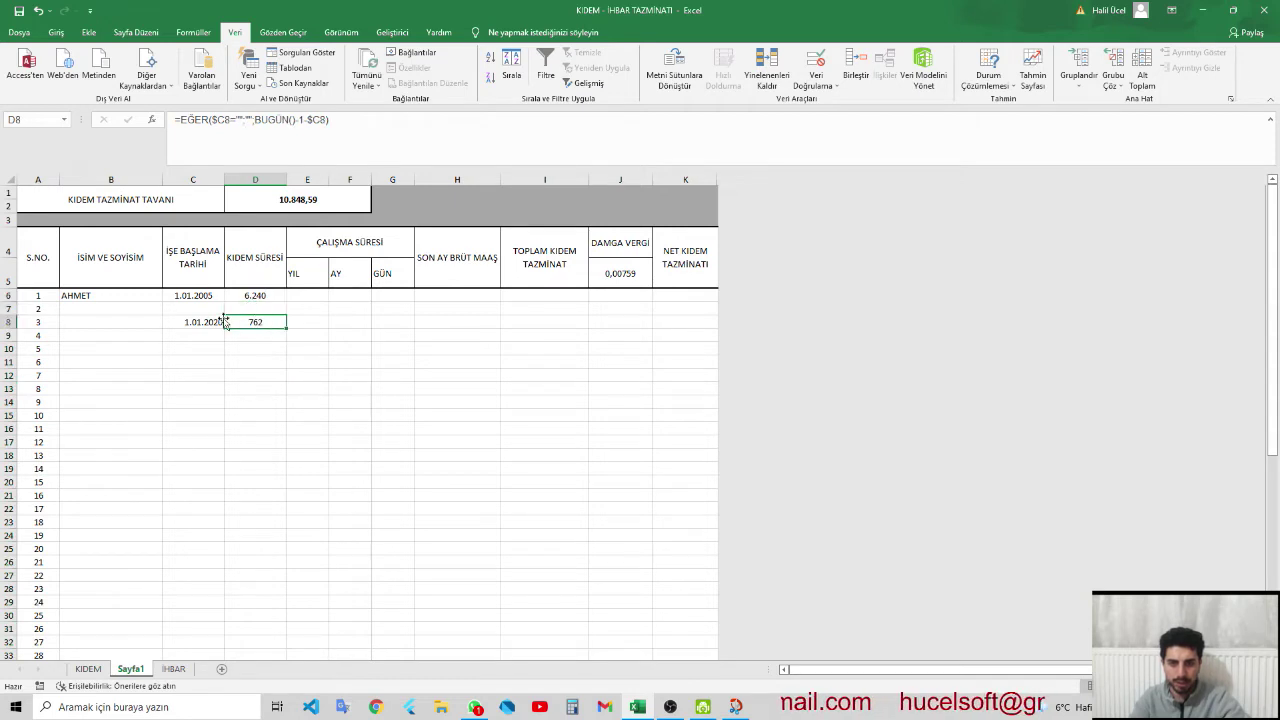
left_click(301, 300)
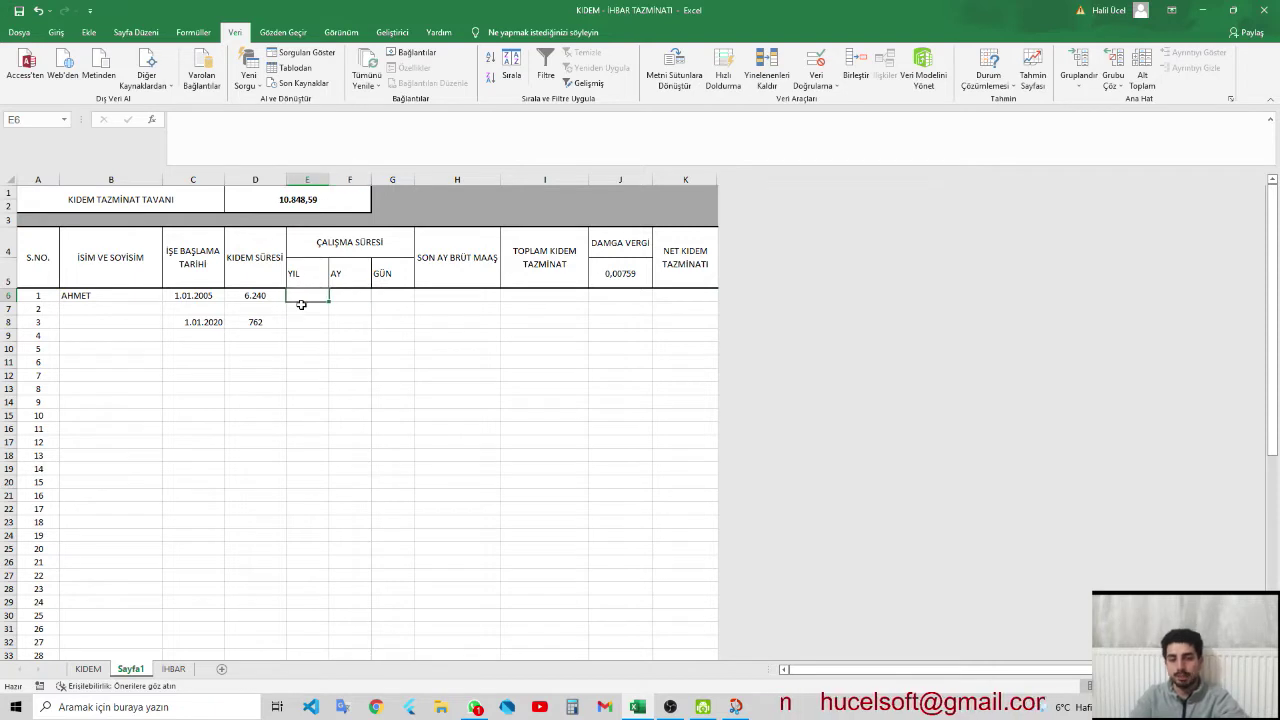
- Start a division formula on D6 in E6 and reselect the cell
type("=")
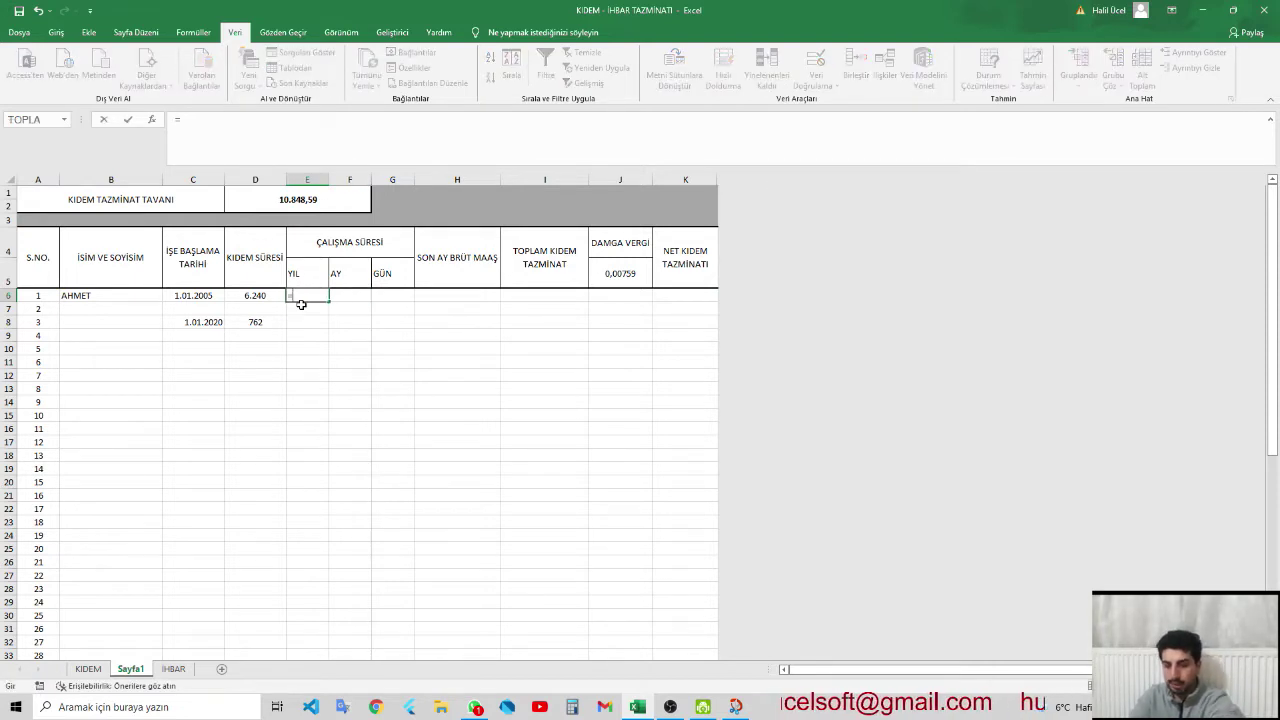
key("Left")
type("/")
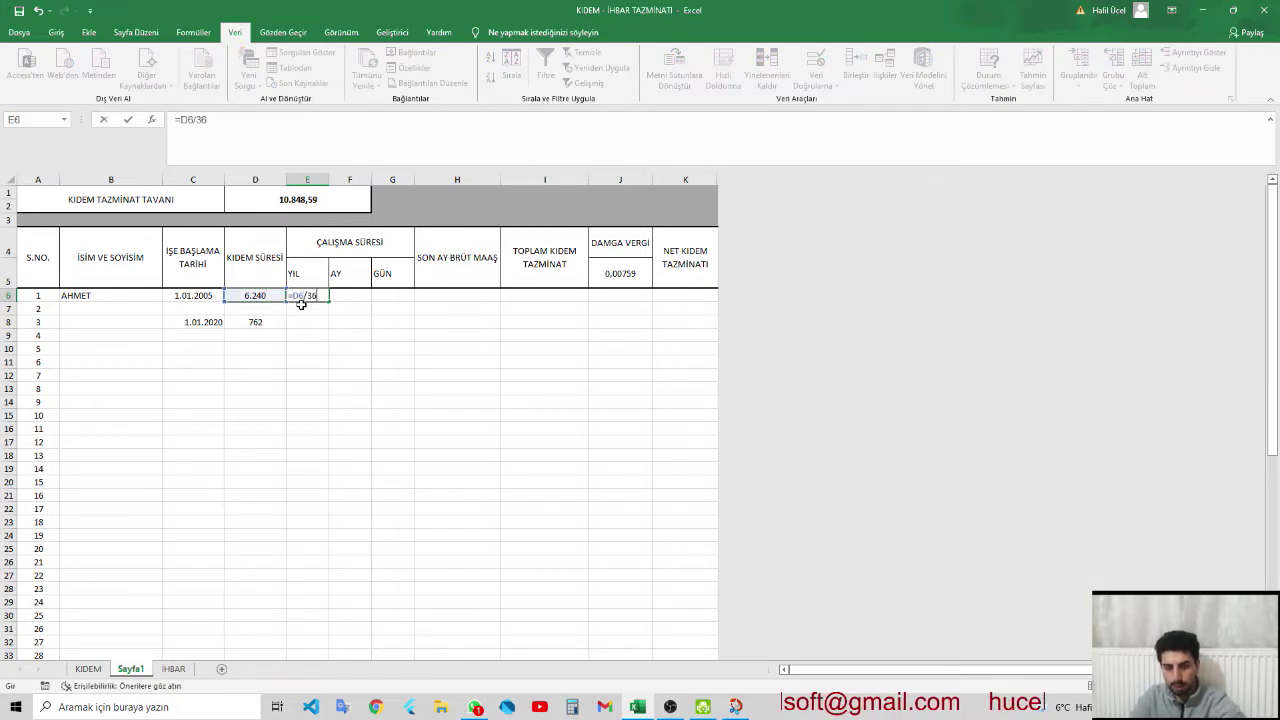
key("Return")
left_click(337, 306)
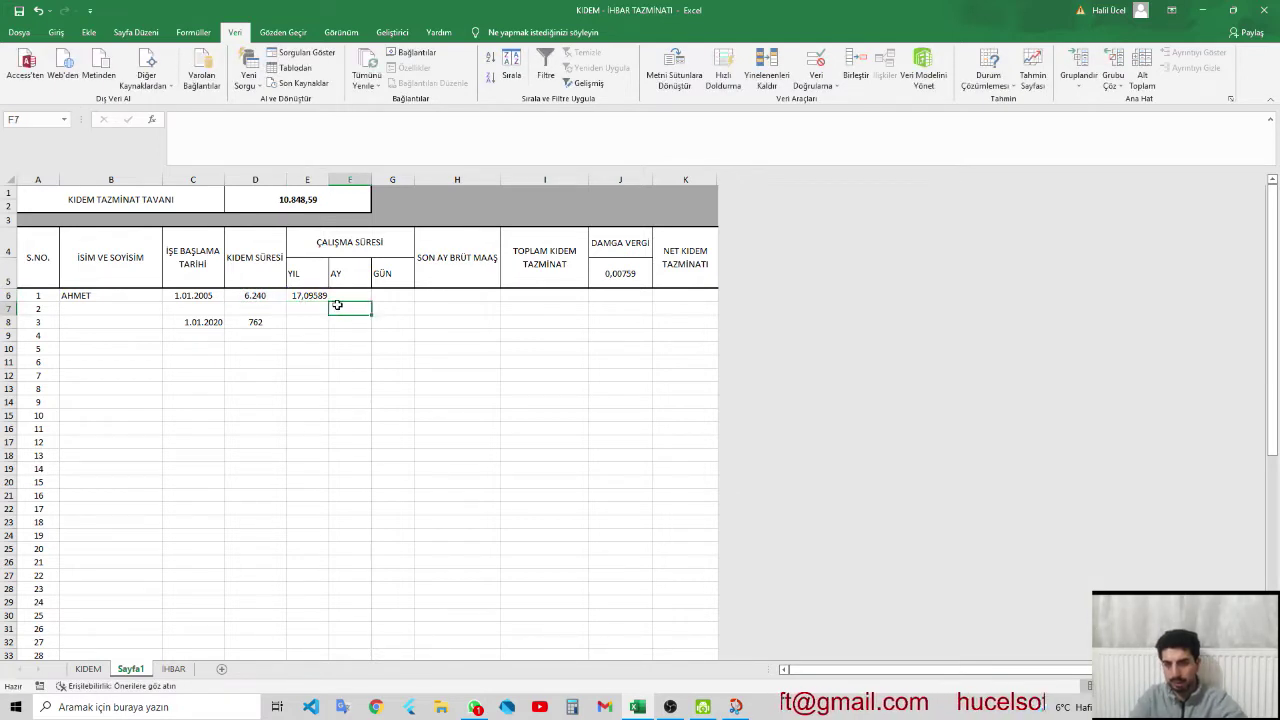
left_click(320, 298)
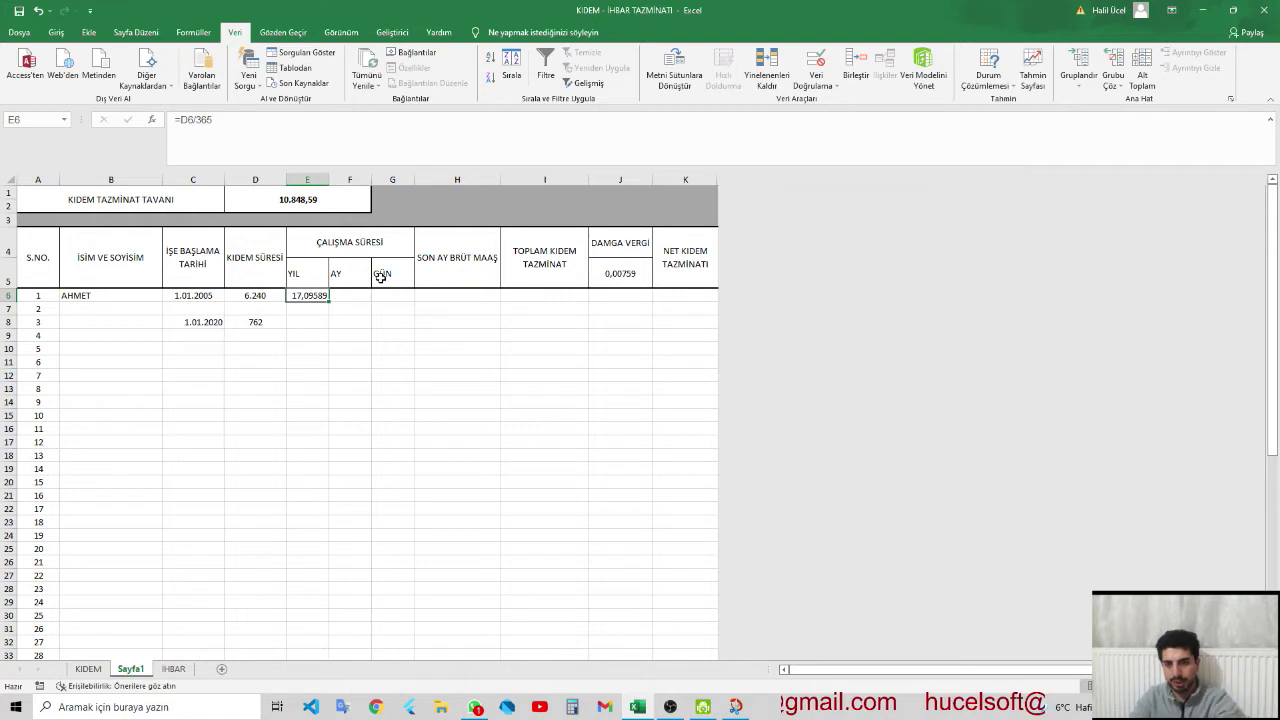
- Re-enter E6 as =D6/365, giving 17,09589 years
key("Delete")
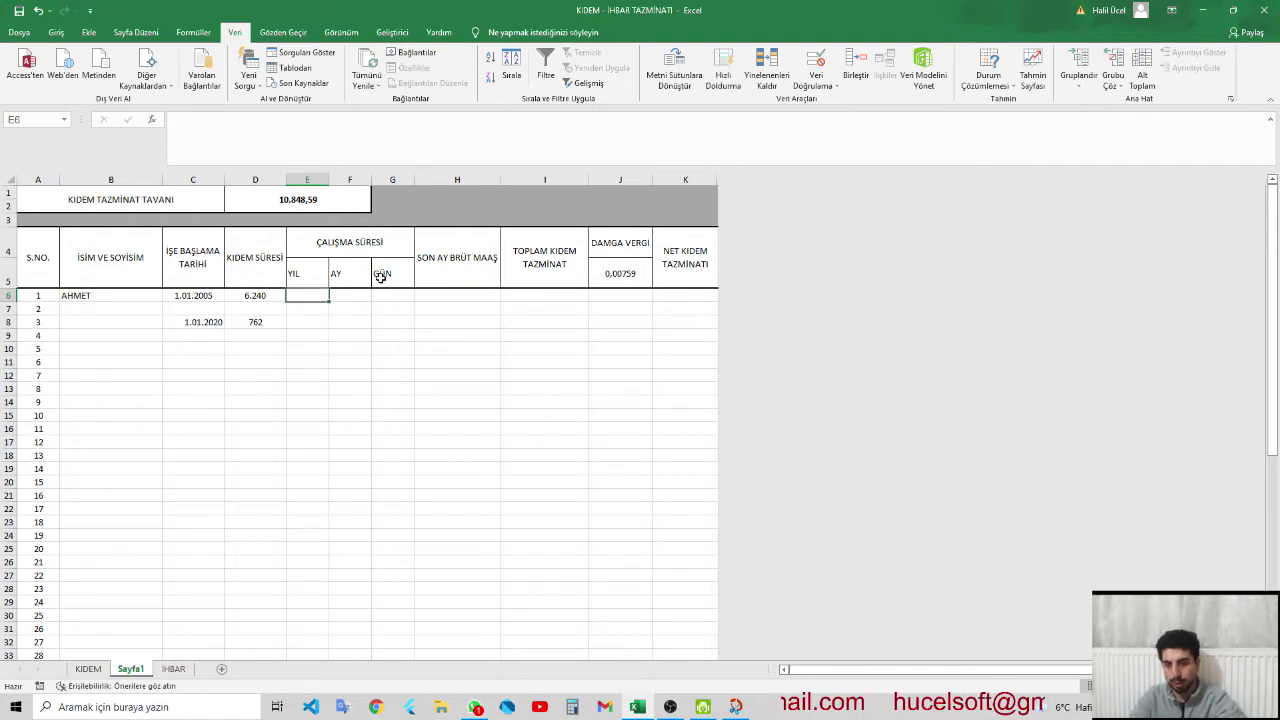
type("=")
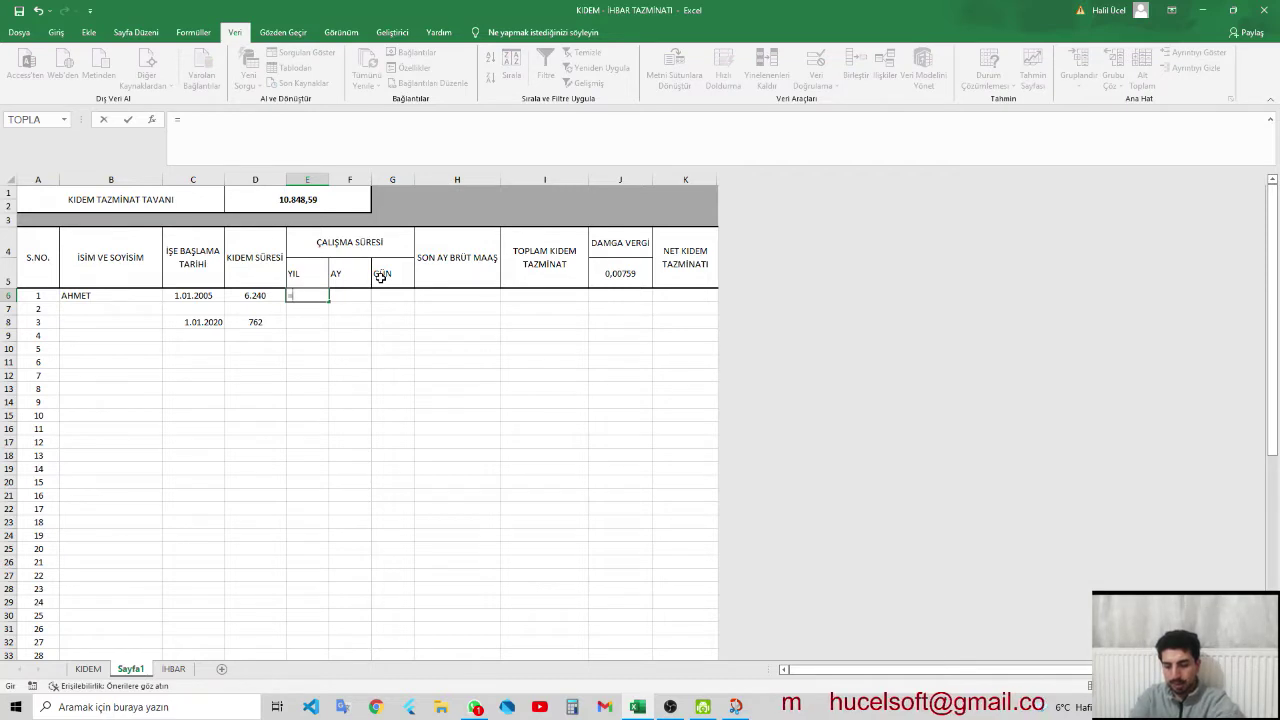
type("g")
key("BackSpace")
key("Left")
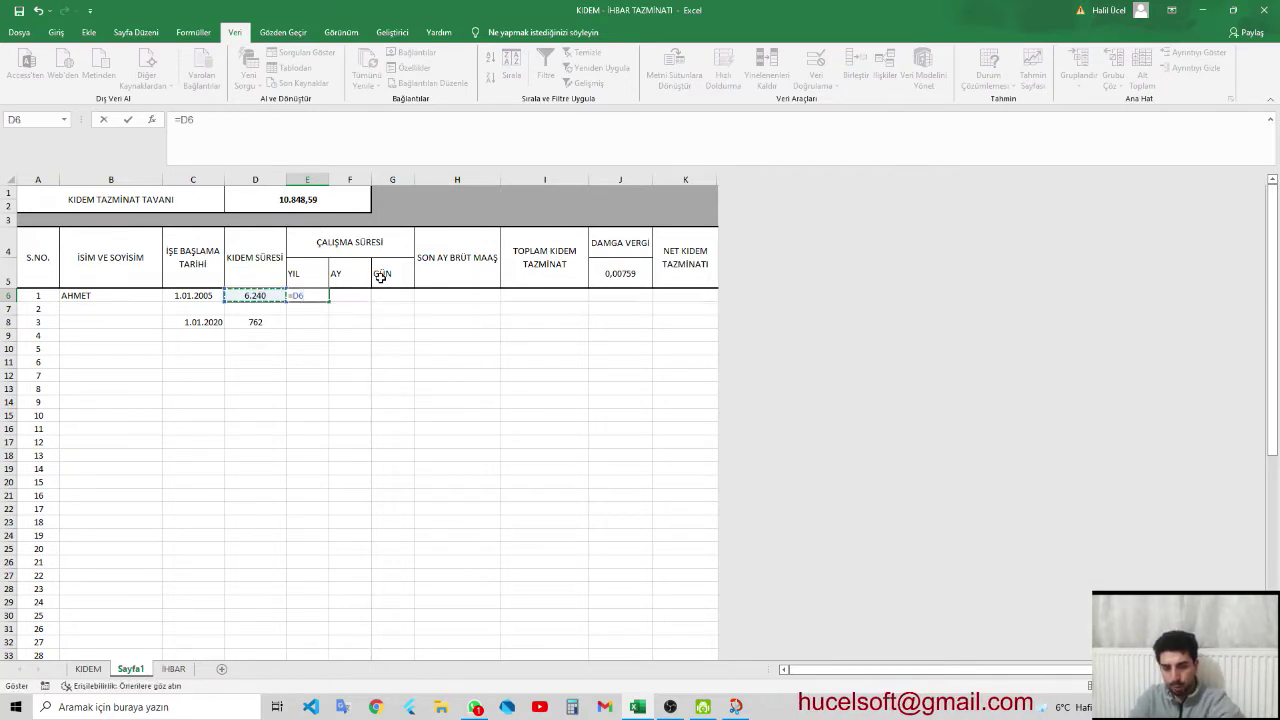
type("/365")
key("Return")
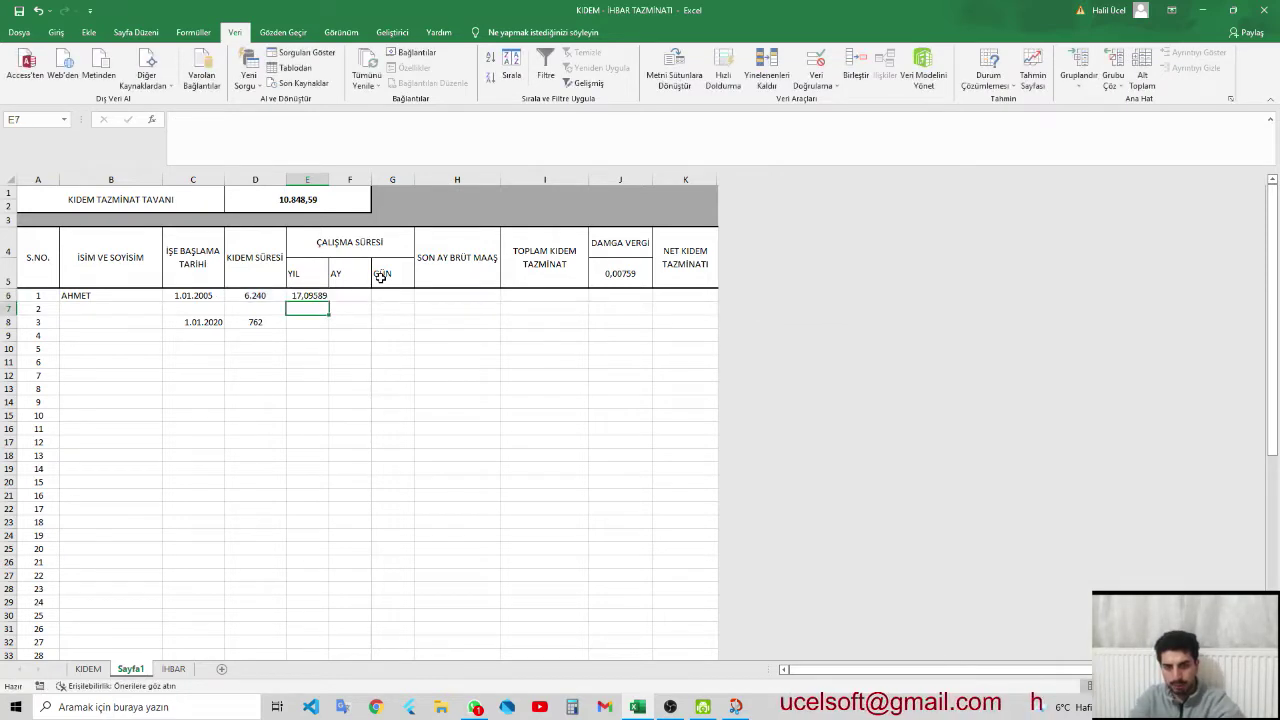
key("Up")
key("F2")
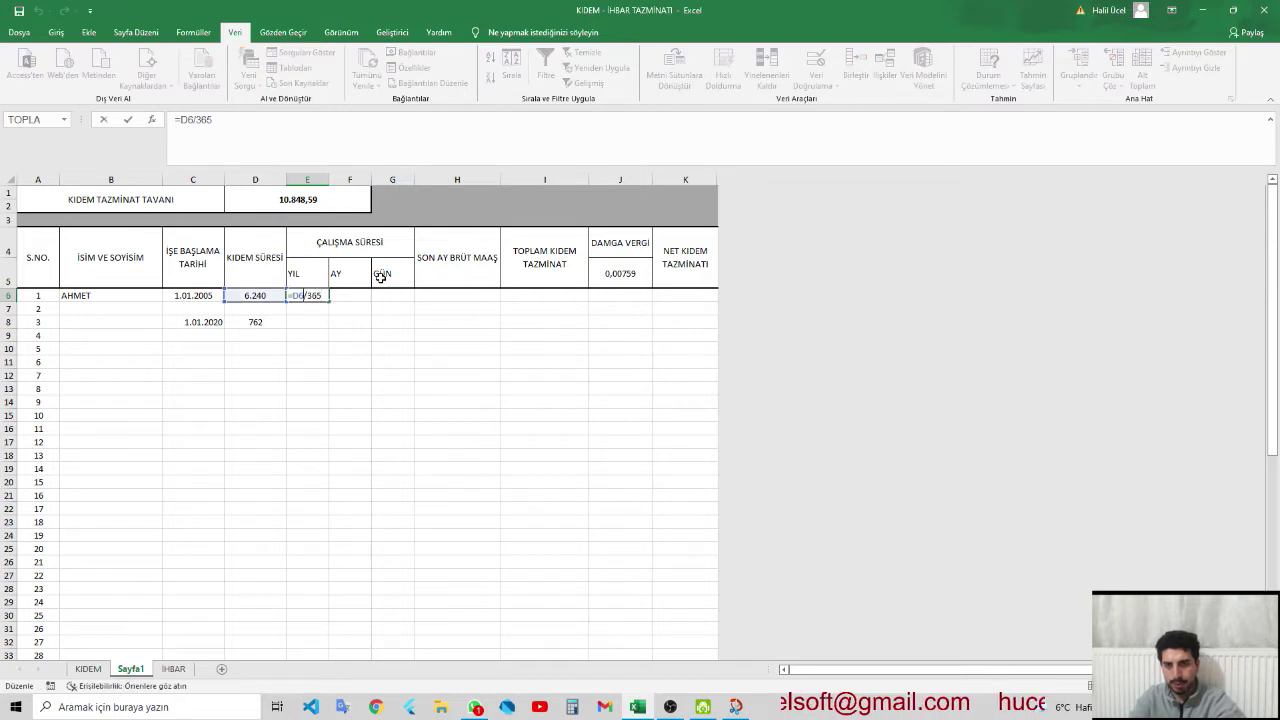
key("Escape")
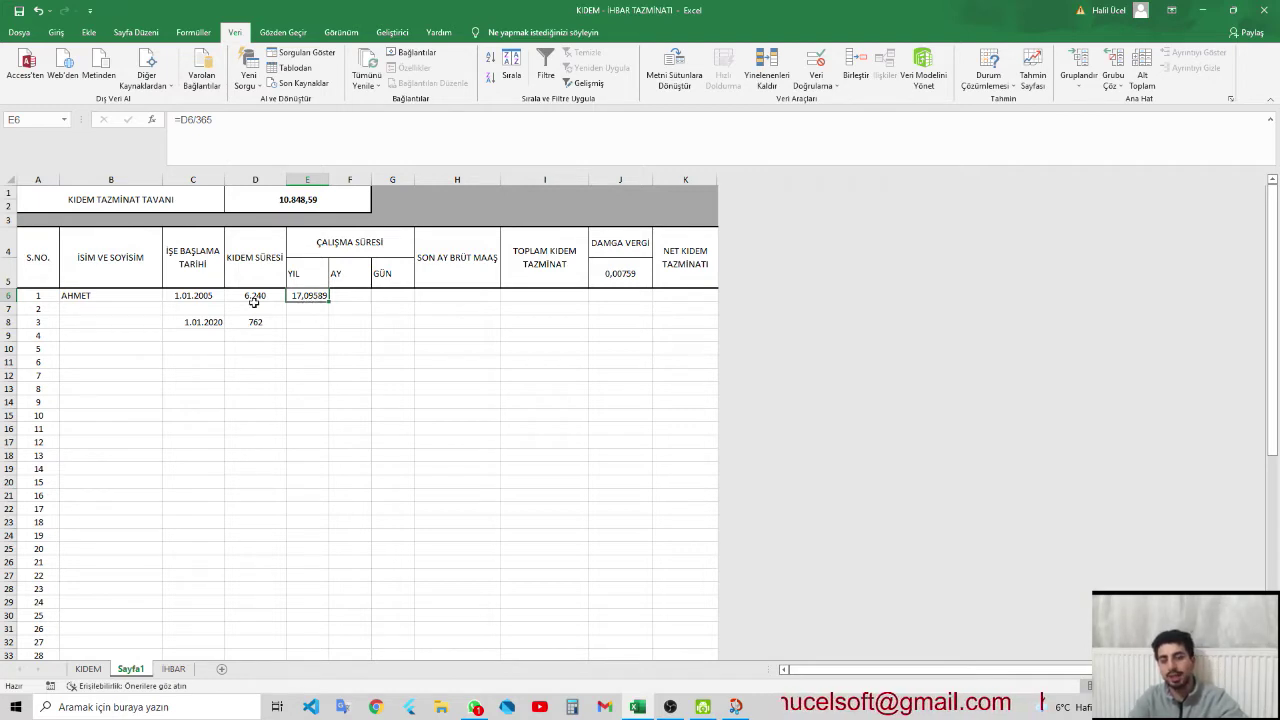
- Wrap E6's formula as =AŞAĞIYUVARLA(D6/365;0)
left_click(181, 120)
type("A")
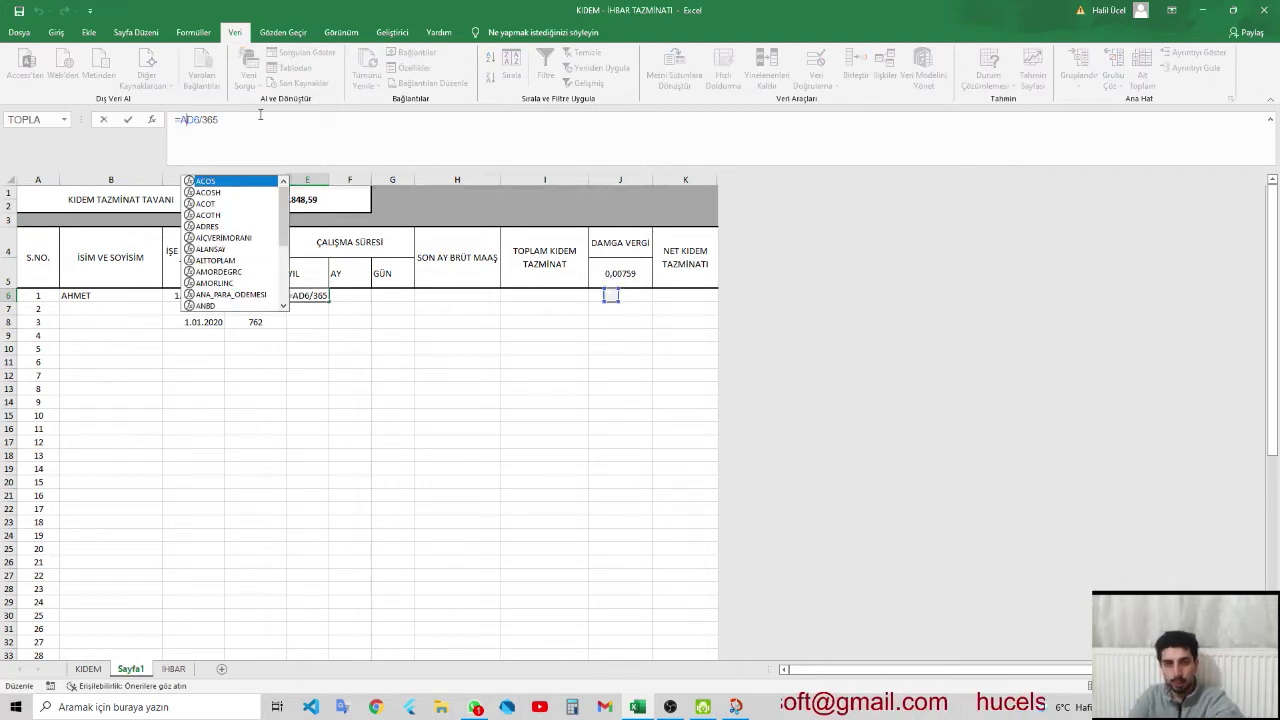
type("ŞA")
key("Tab")
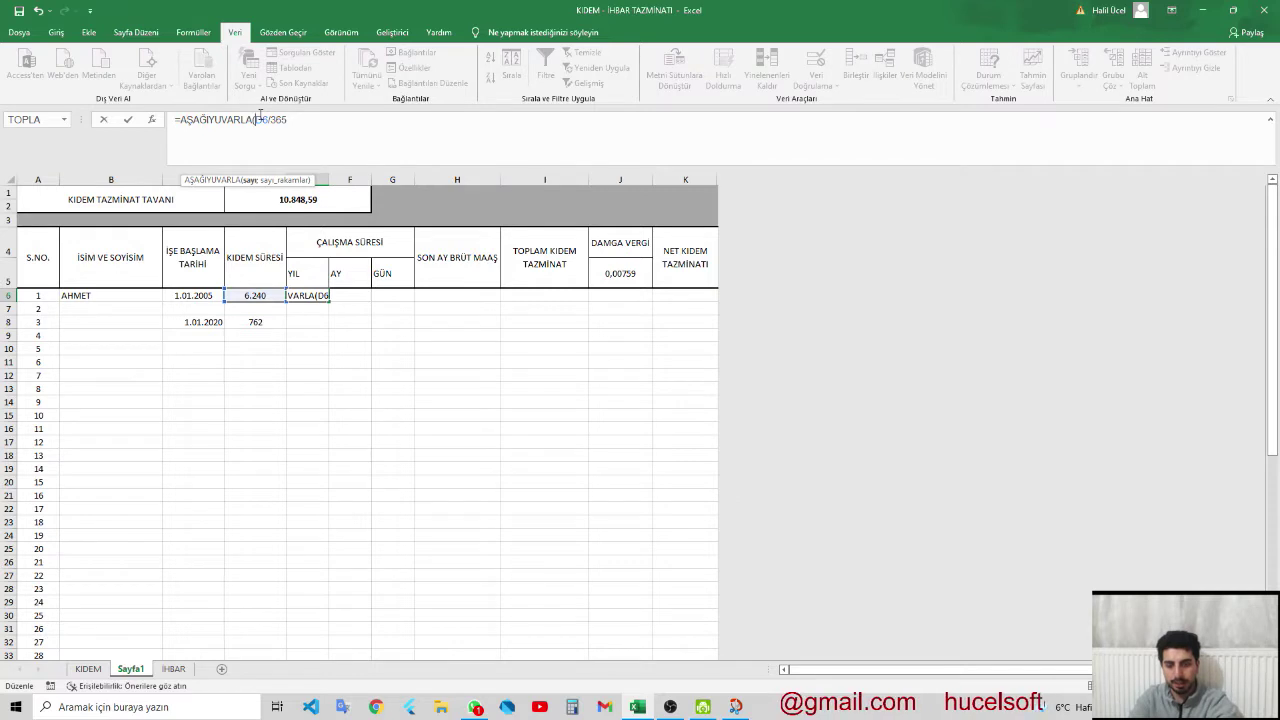
key("End")
type(";")
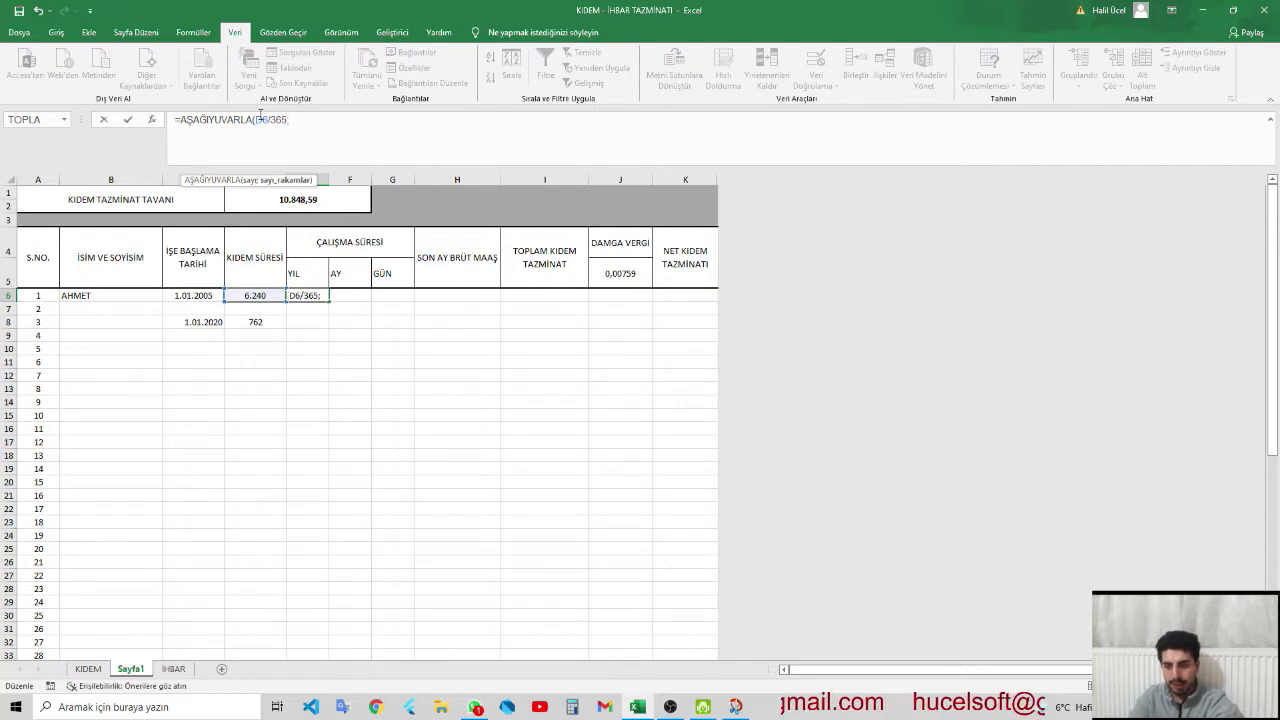
type("0")
key("ctrl+Return")
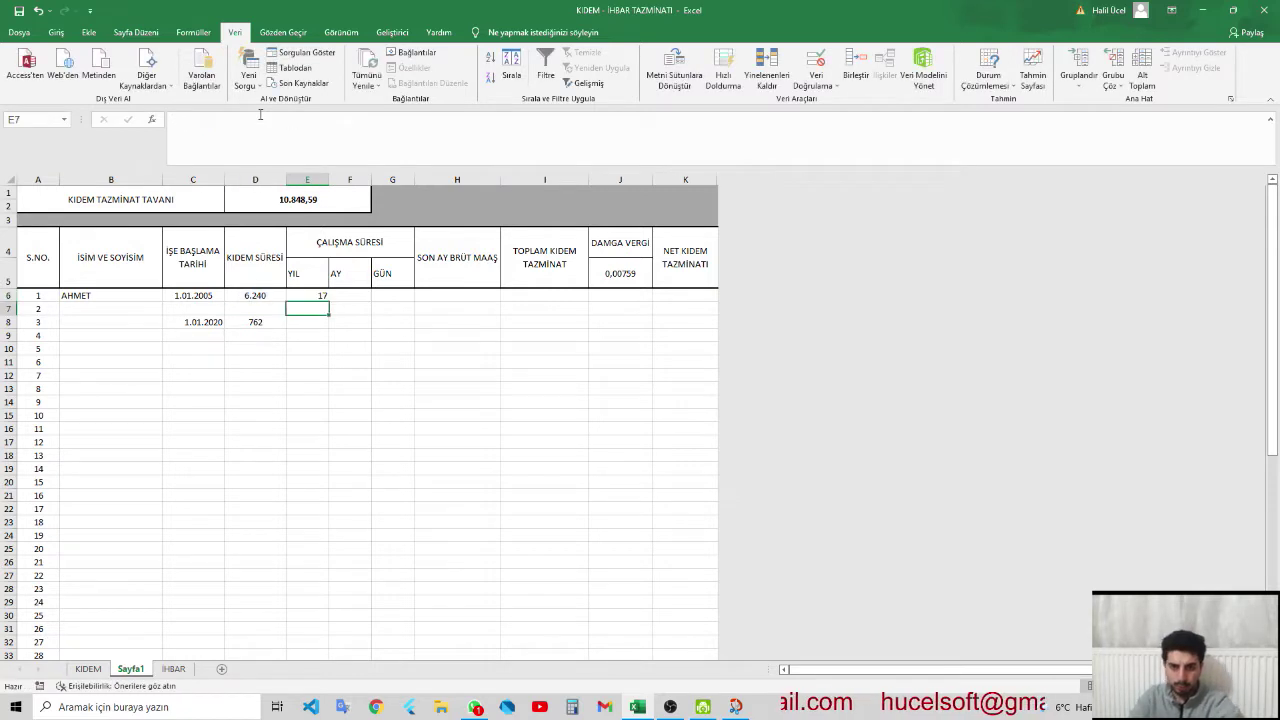
- Try rounding E6 to 2 and then 5 decimal places
left_click(292, 120)
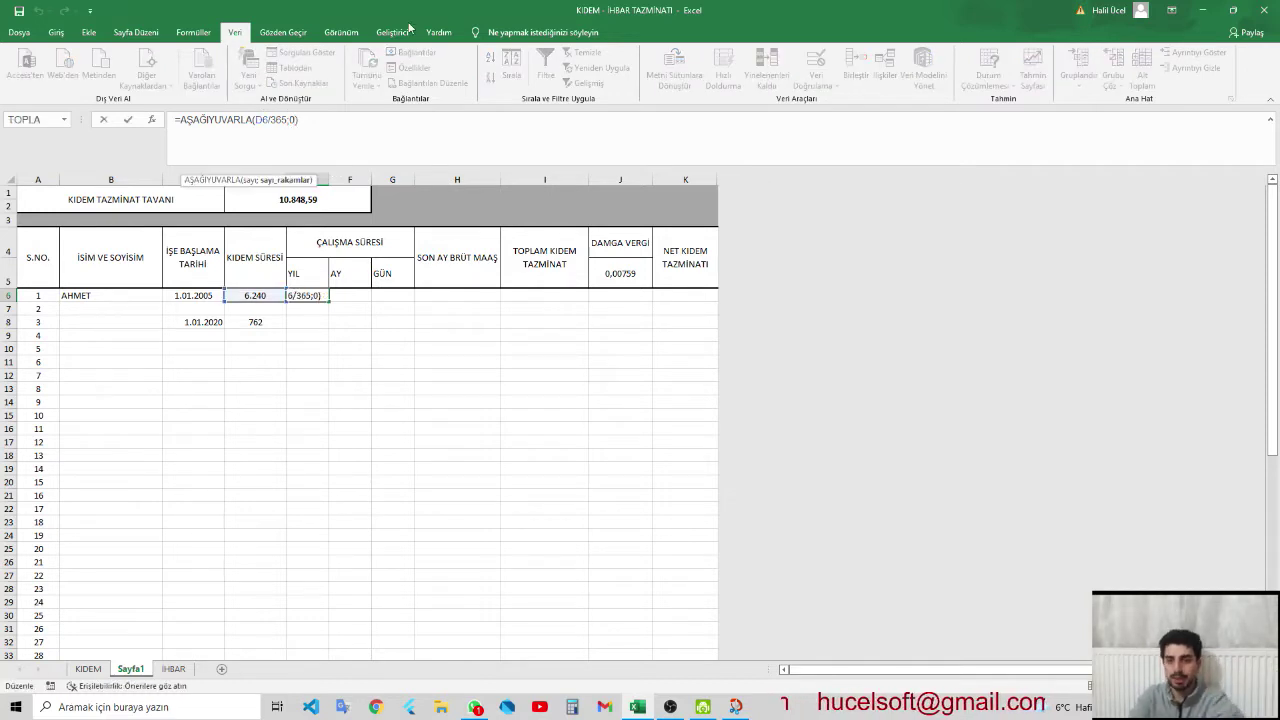
key("BackSpace")
type("2")
key("ctrl+Return")
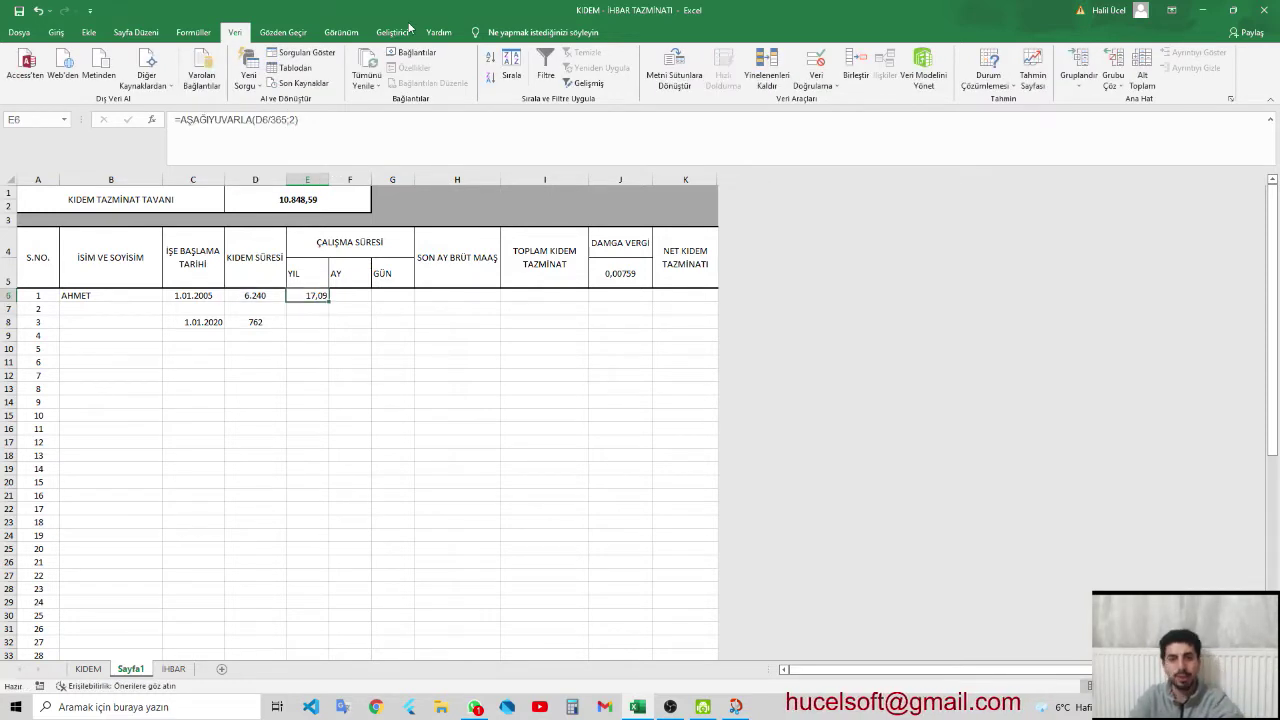
left_click(295, 117)
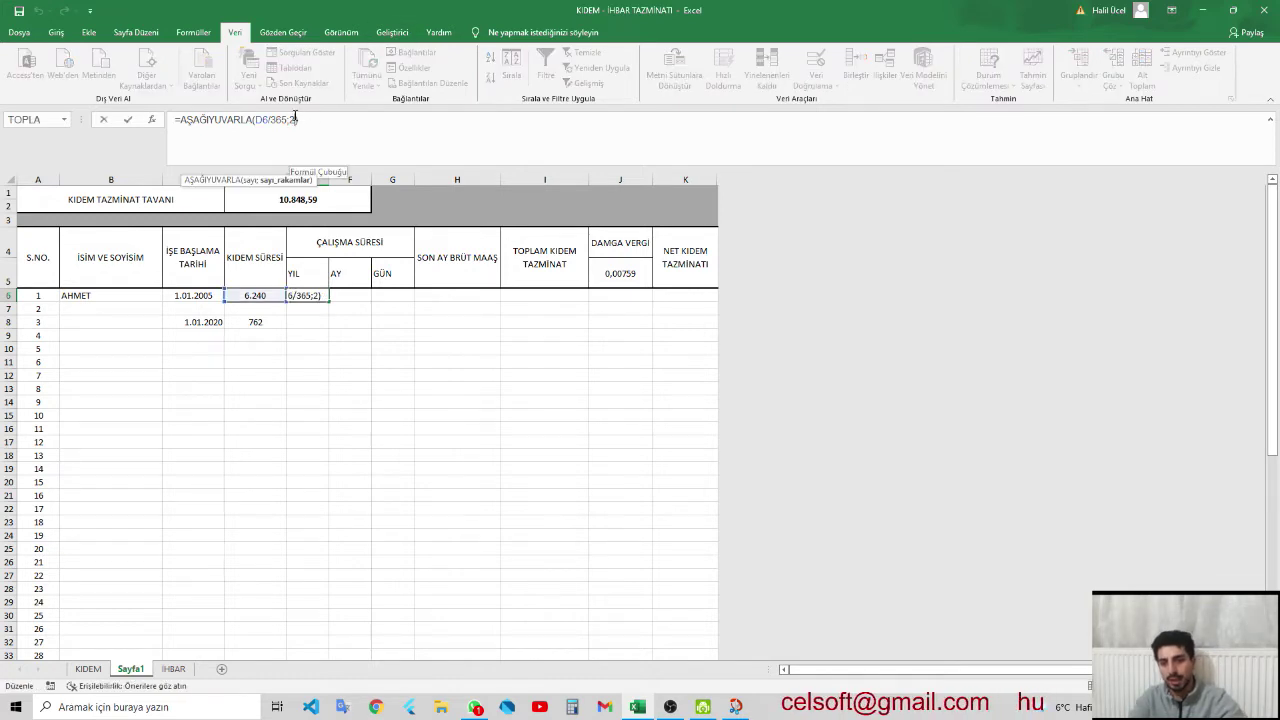
key("BackSpace")
type("5")
key("Return")
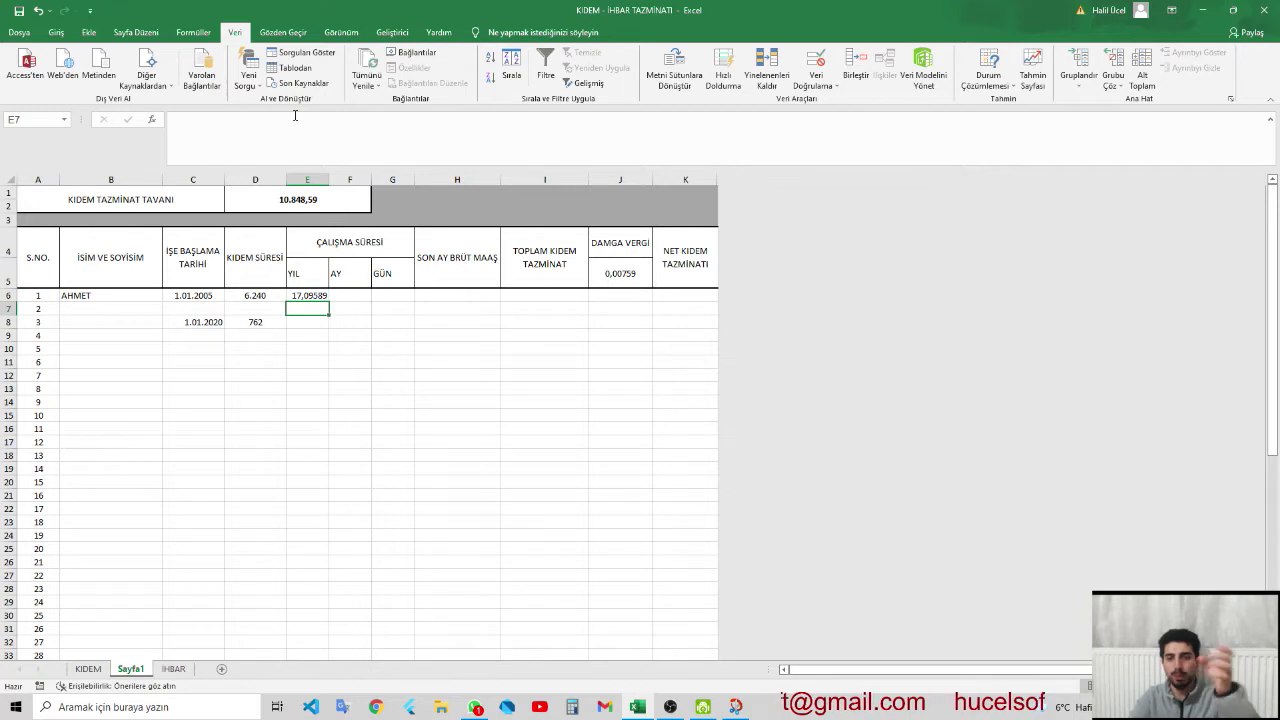
- Set the rounding back to 0 digits so E6 shows 17 whole years
left_click(302, 291)
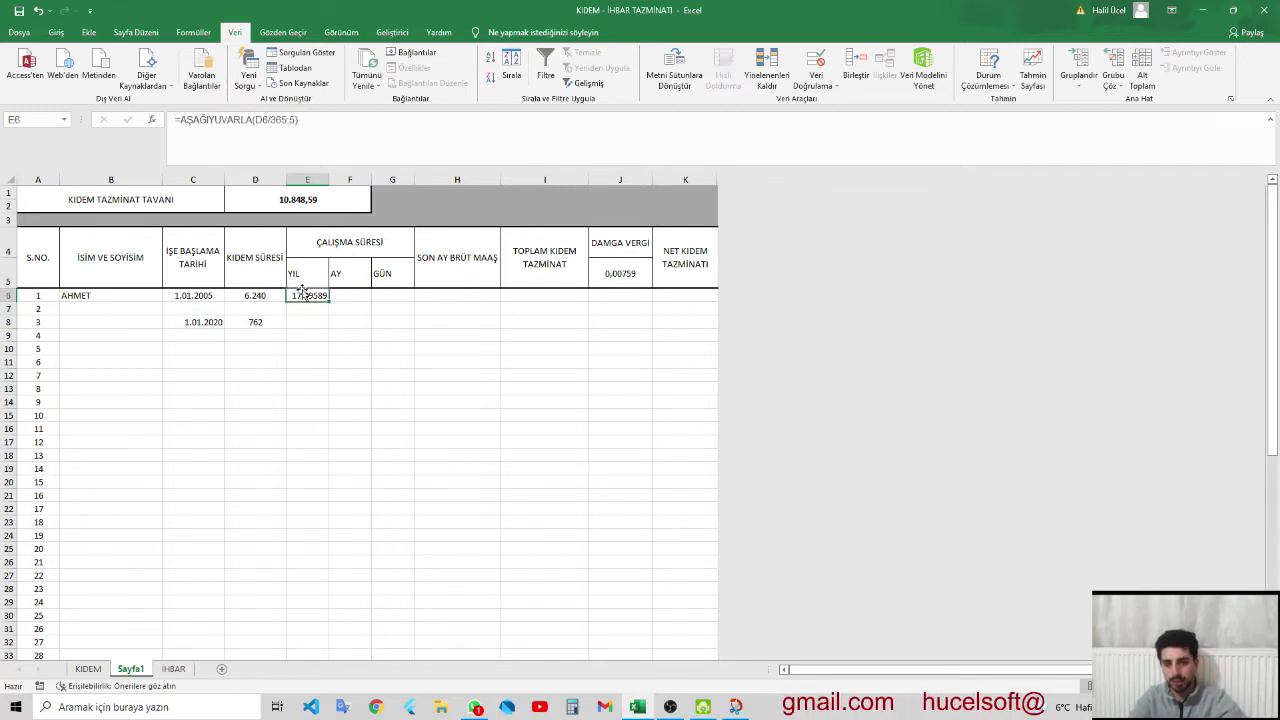
left_click(293, 119)
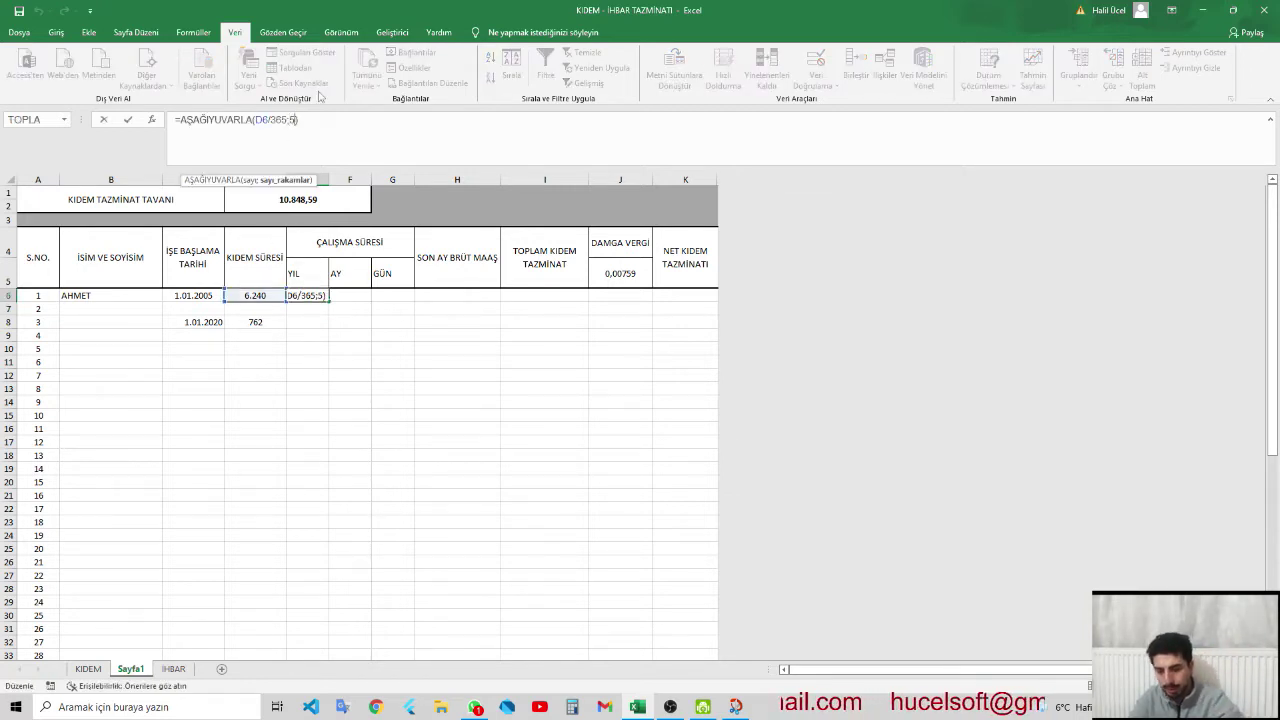
key("BackSpace")
type("0")
key("ctrl+Return")
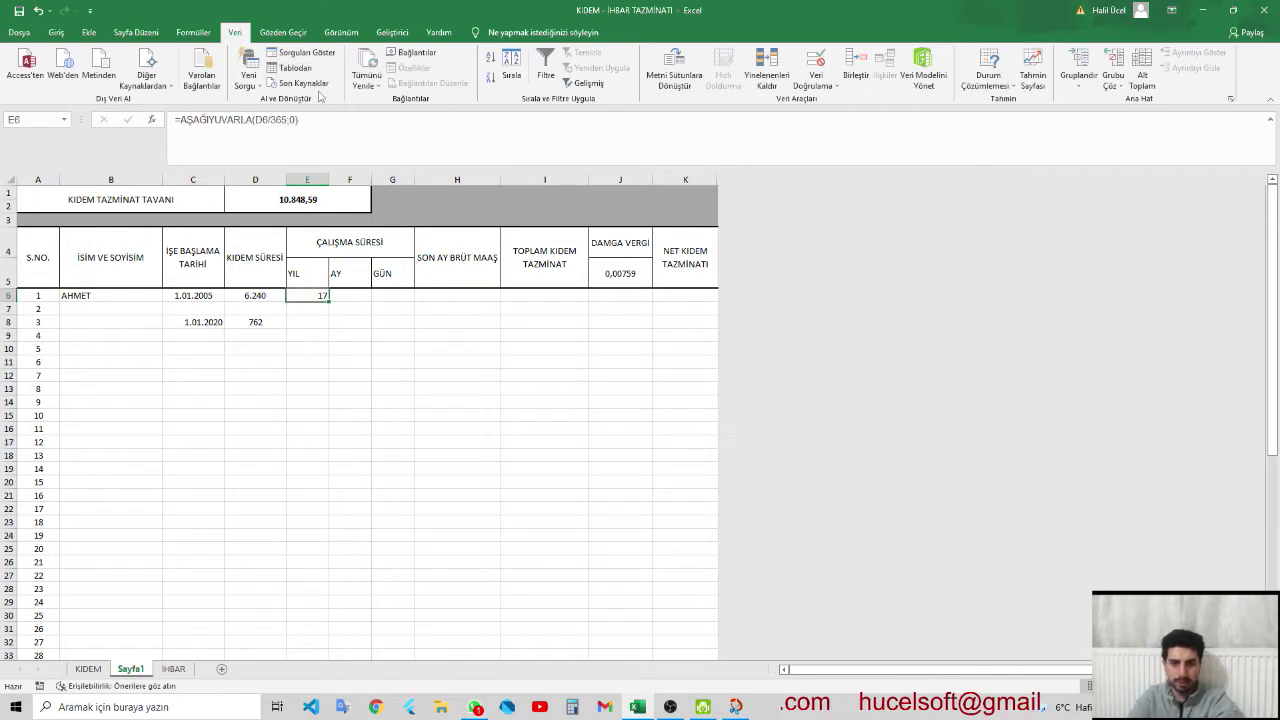
- Wrap E6 as =EĞER(C6="";"";AŞAĞIYUVARLA(D6/365;0)) and test it by deleting and restoring C6
left_click(186, 122)
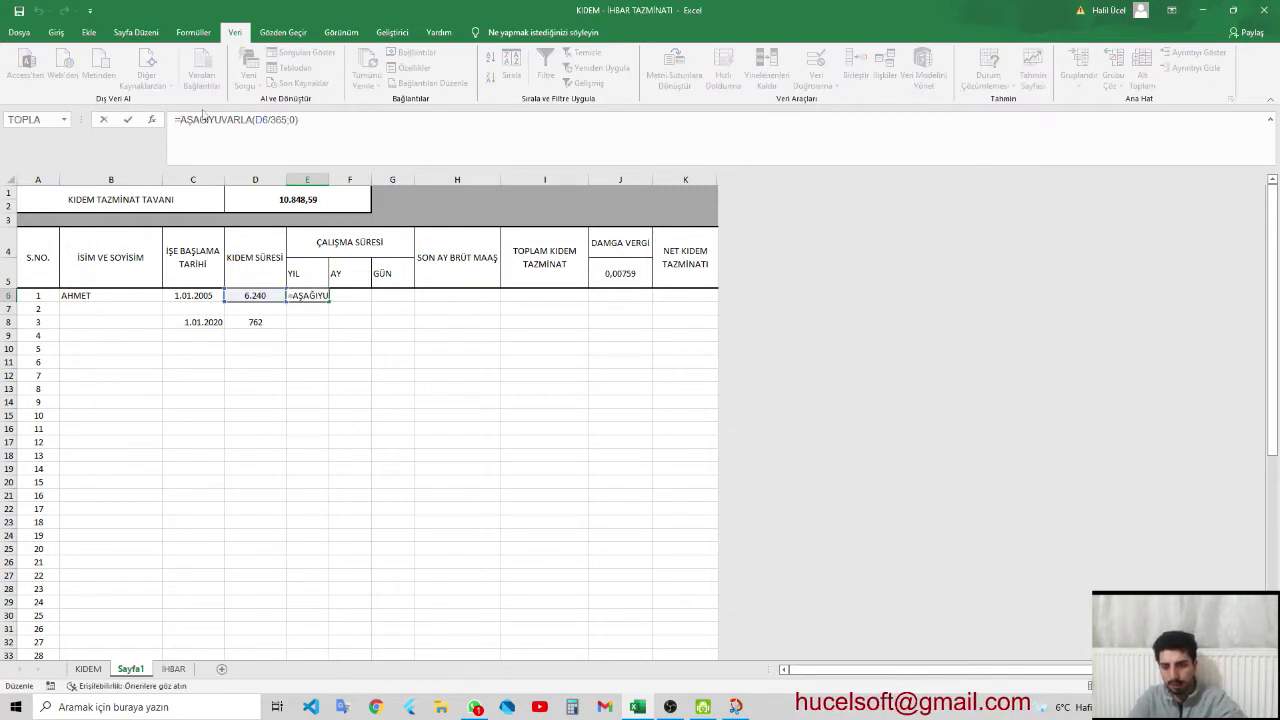
type("EĞER(")
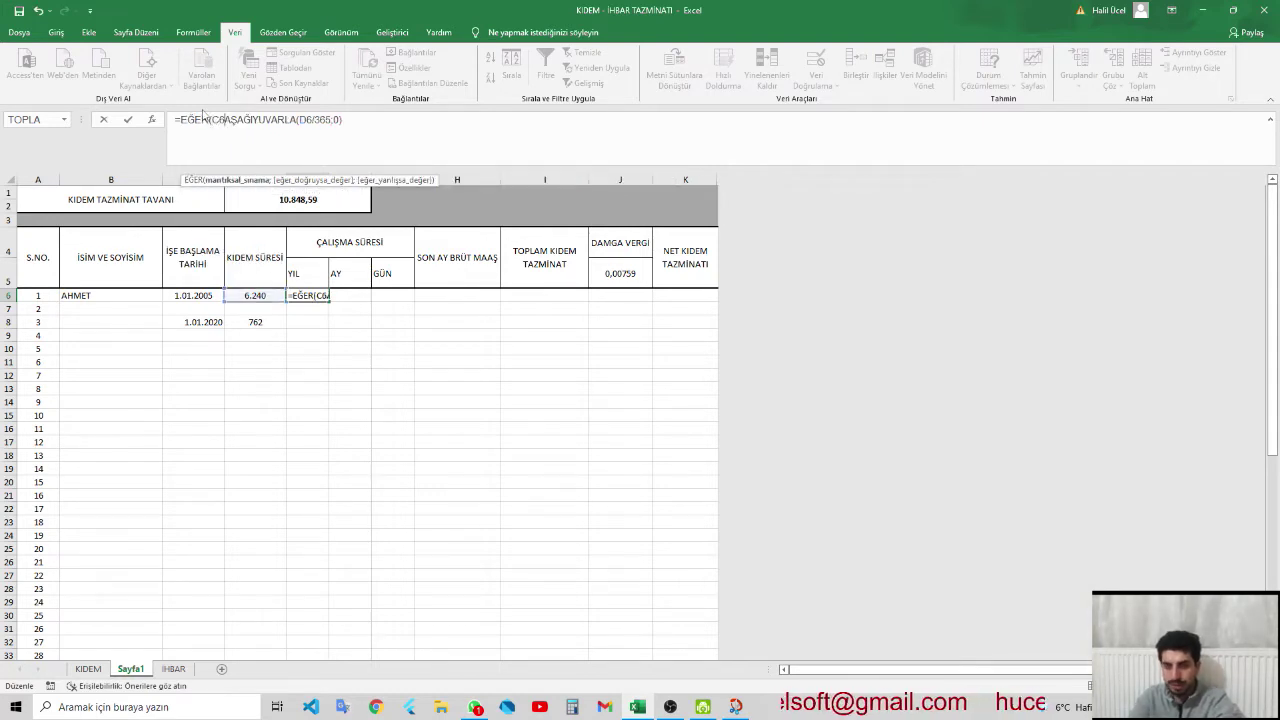
type("C6=")
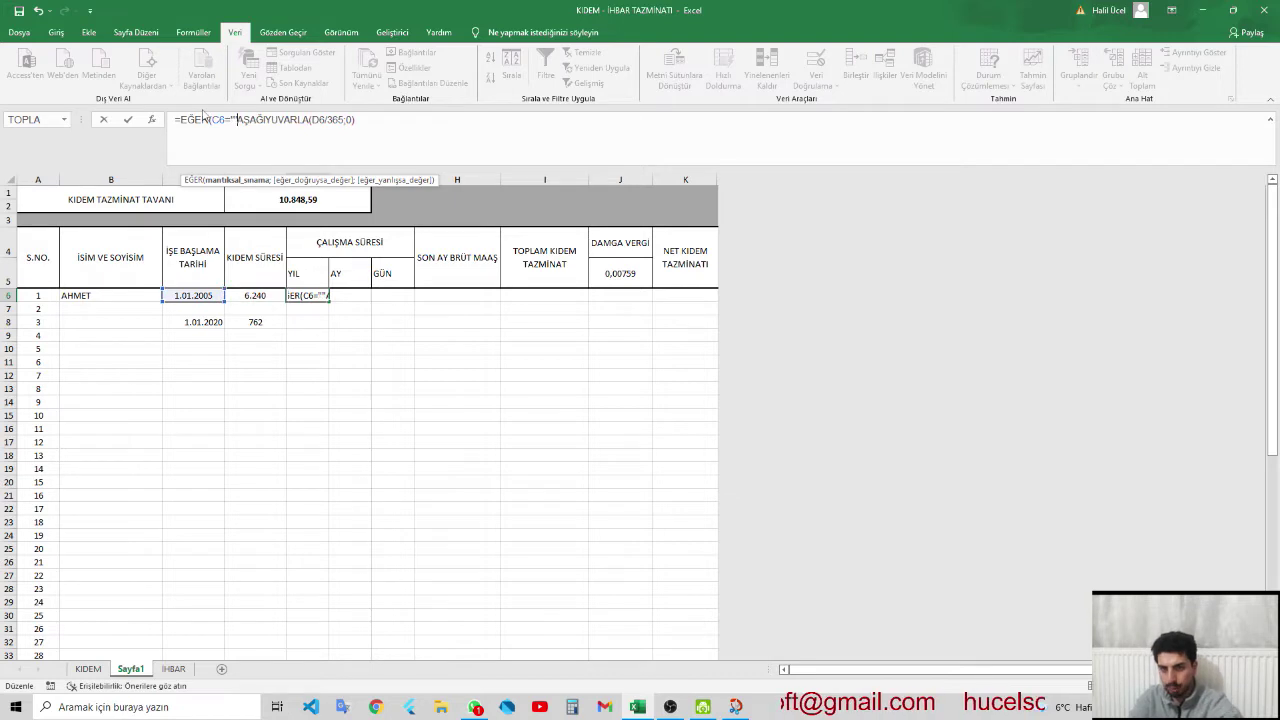
type("\"\";\"\";")
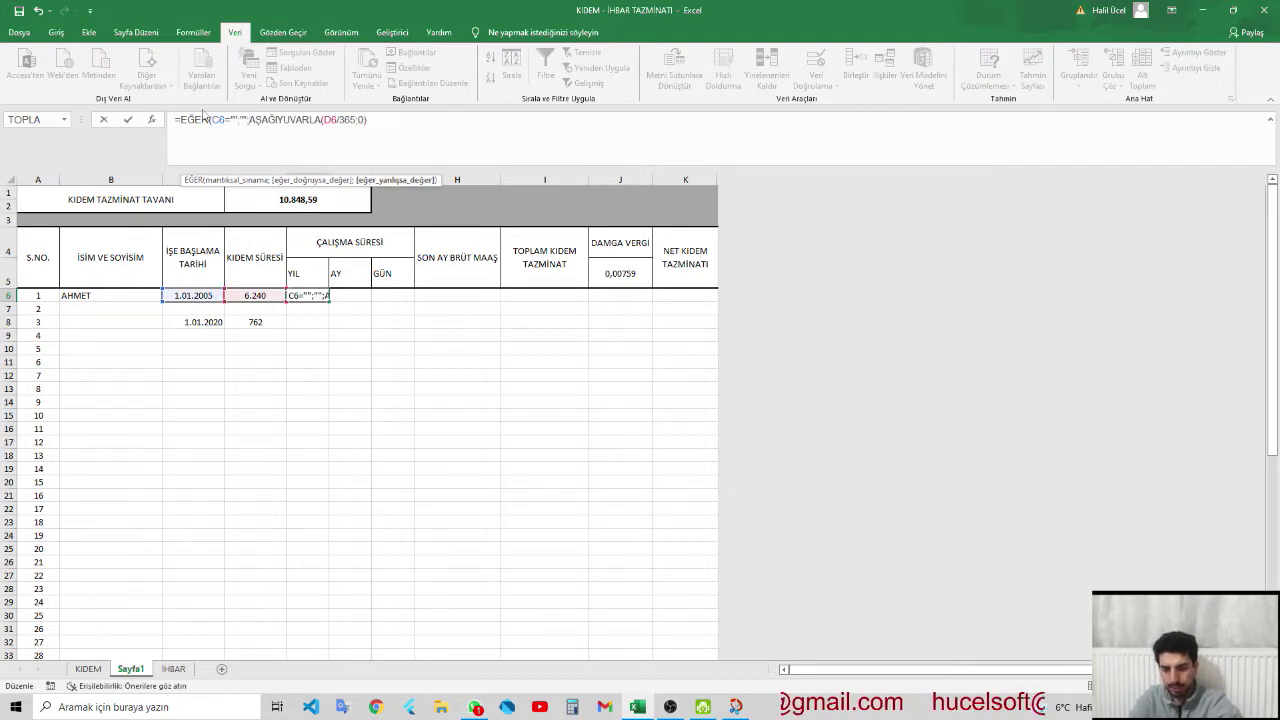
key("End")
type(")")
key("Return")
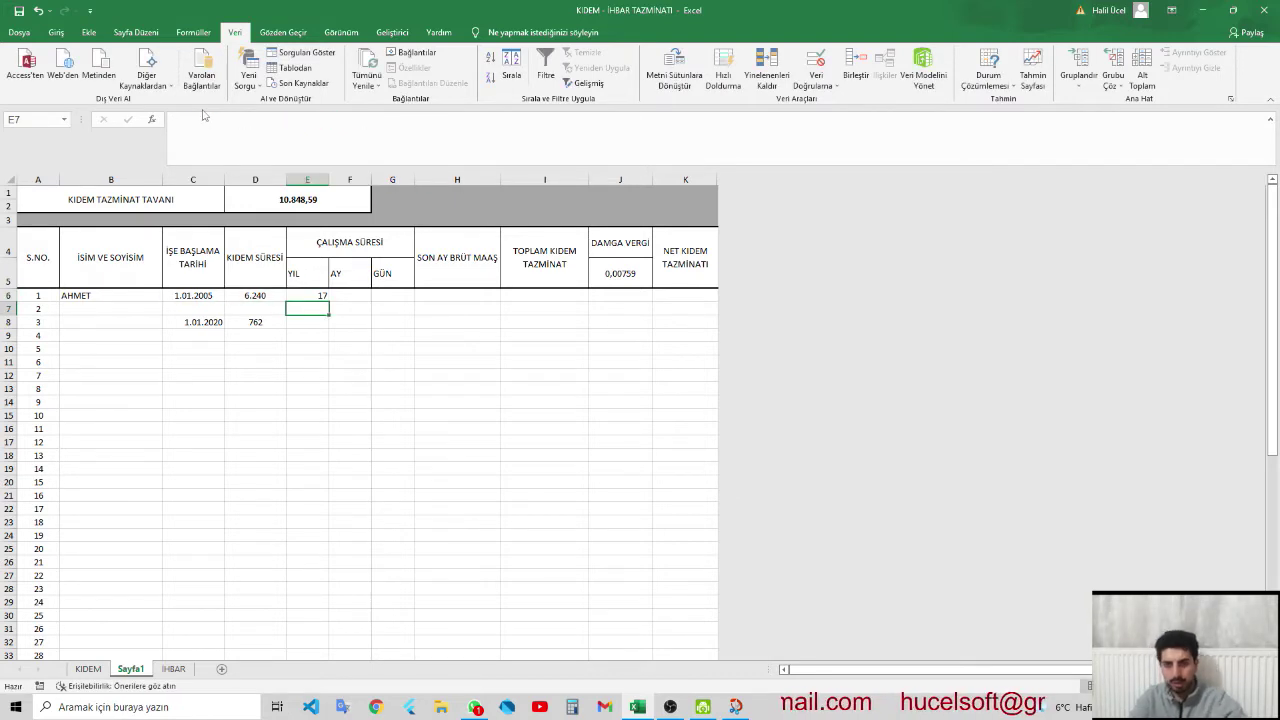
left_click(201, 292)
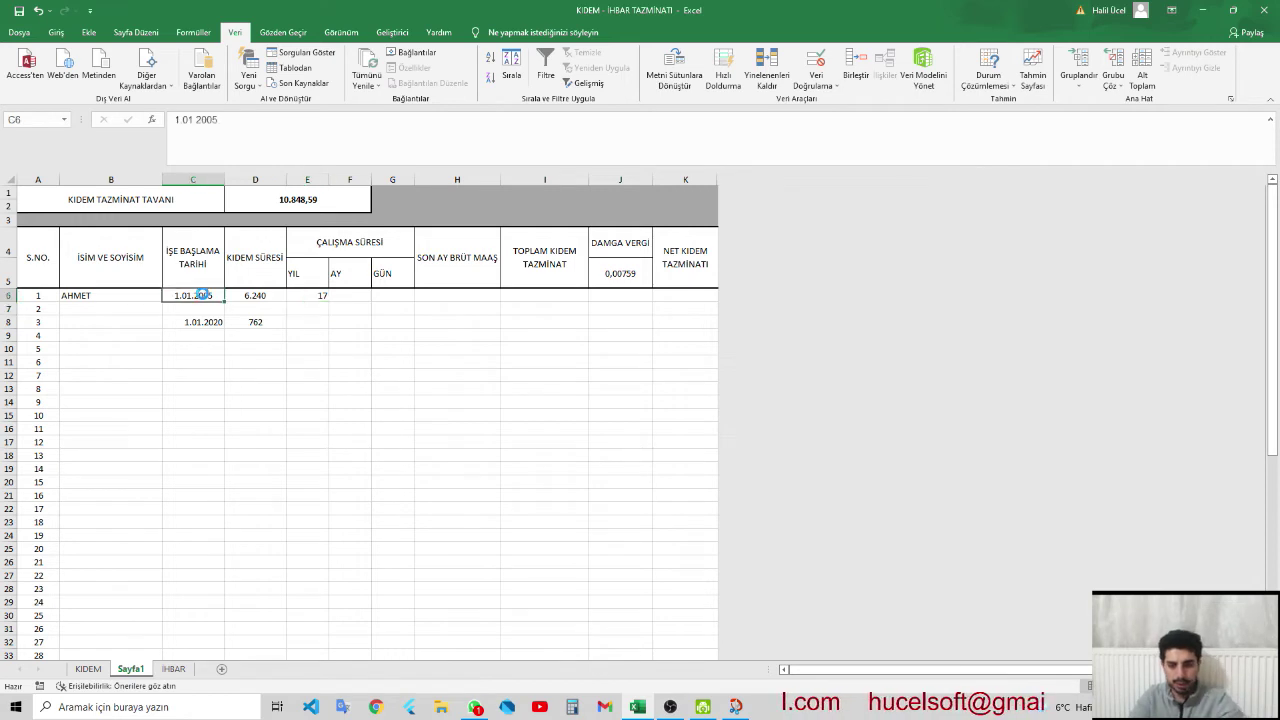
key("Delete")
key("ctrl+z")
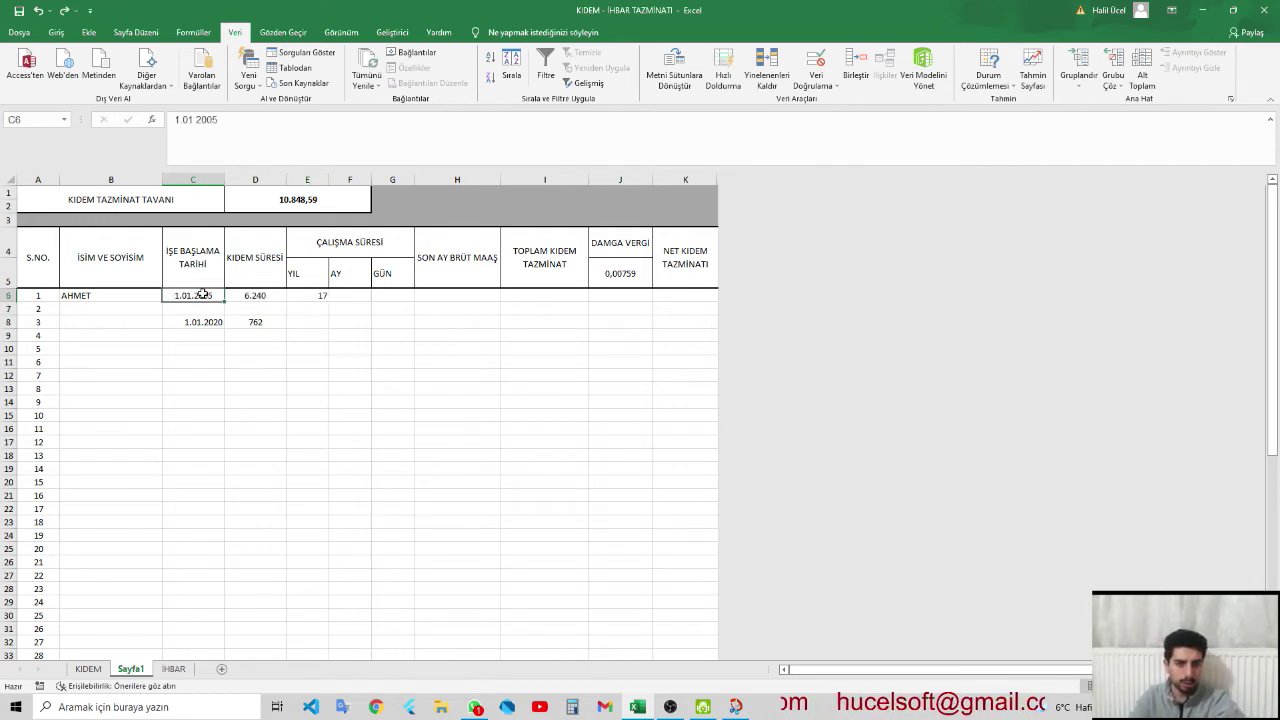
- Enter =D8/365 in E8
left_click(309, 320)
type("=")
key("Left")
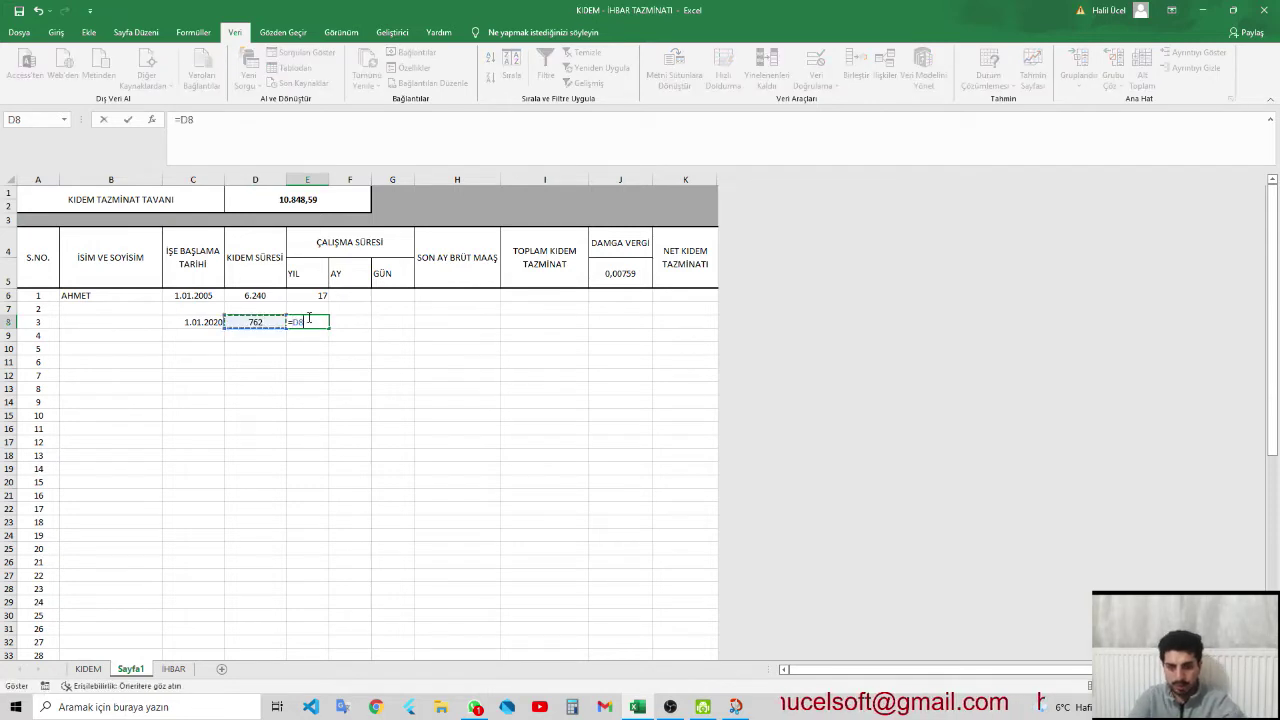
type("/365")
key("Return")
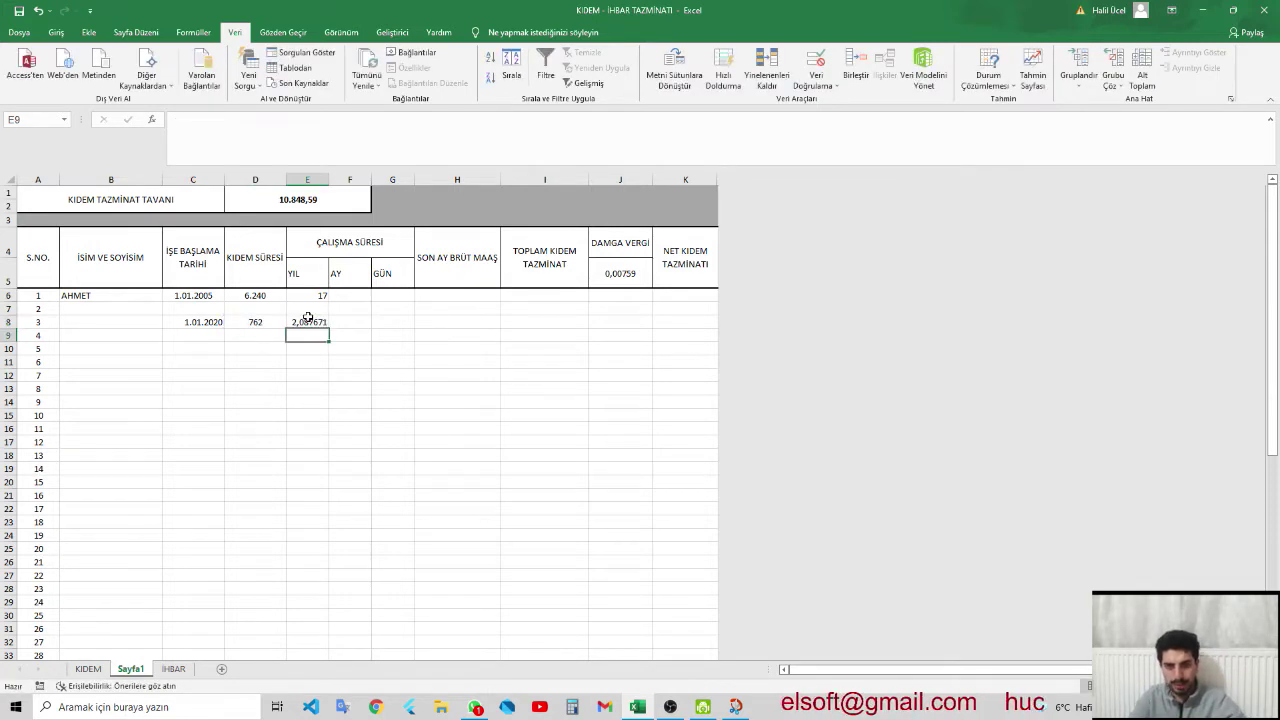
- Delete C8's start date to test E8, then undo so 1.01.2020 and 2,087671 return
left_click(176, 333)
key("Up")
key("Delete")
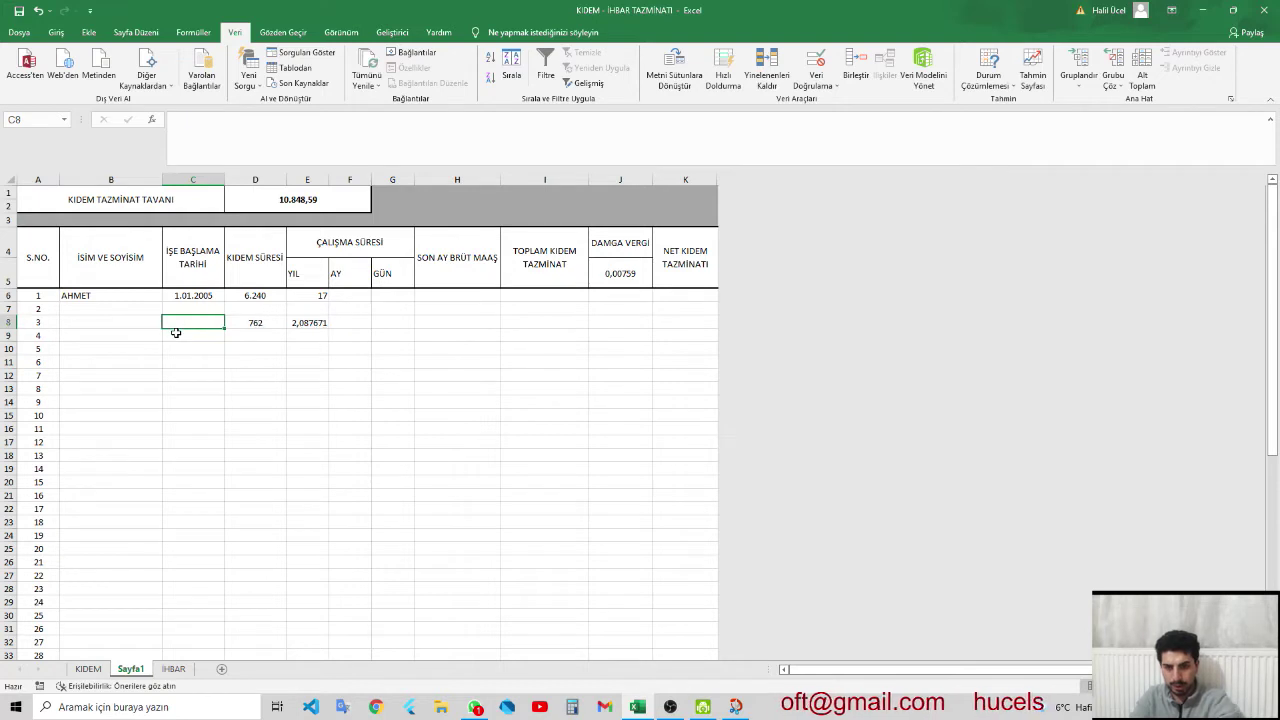
key("Right")
key("Right")
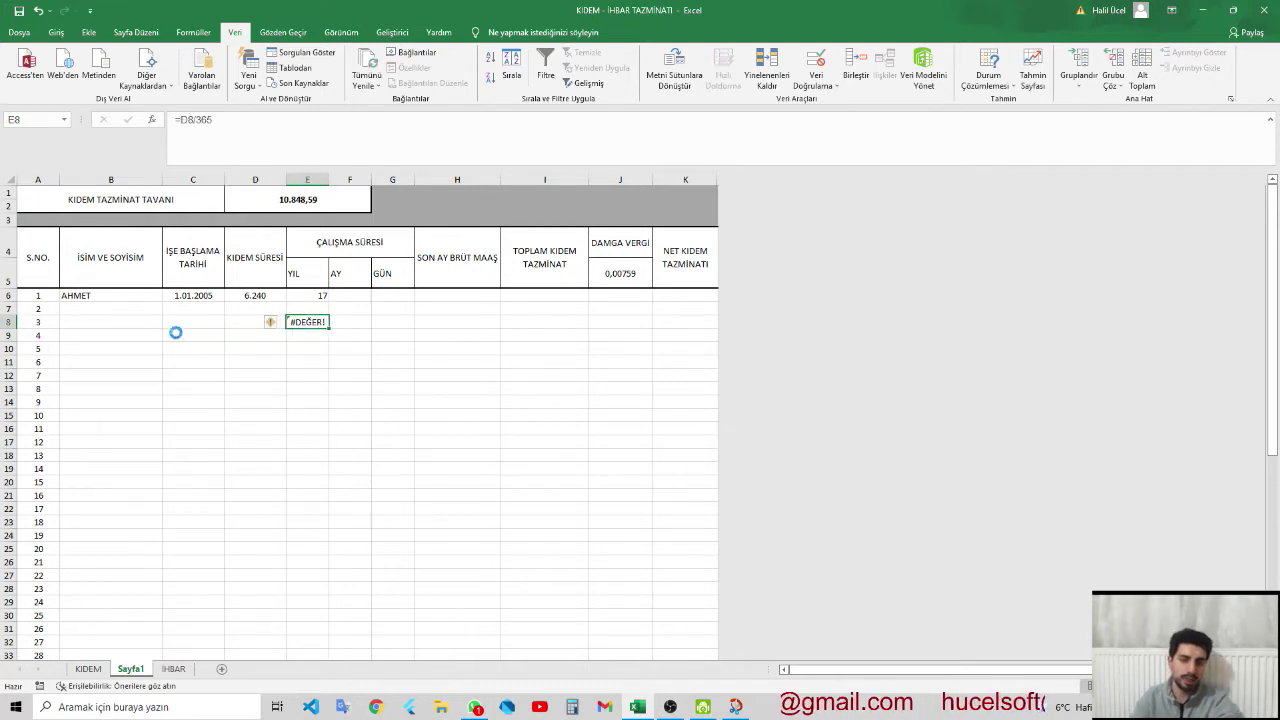
key("ctrl+z")
key("Right")
key("Right")
key("Up")
key("Up")
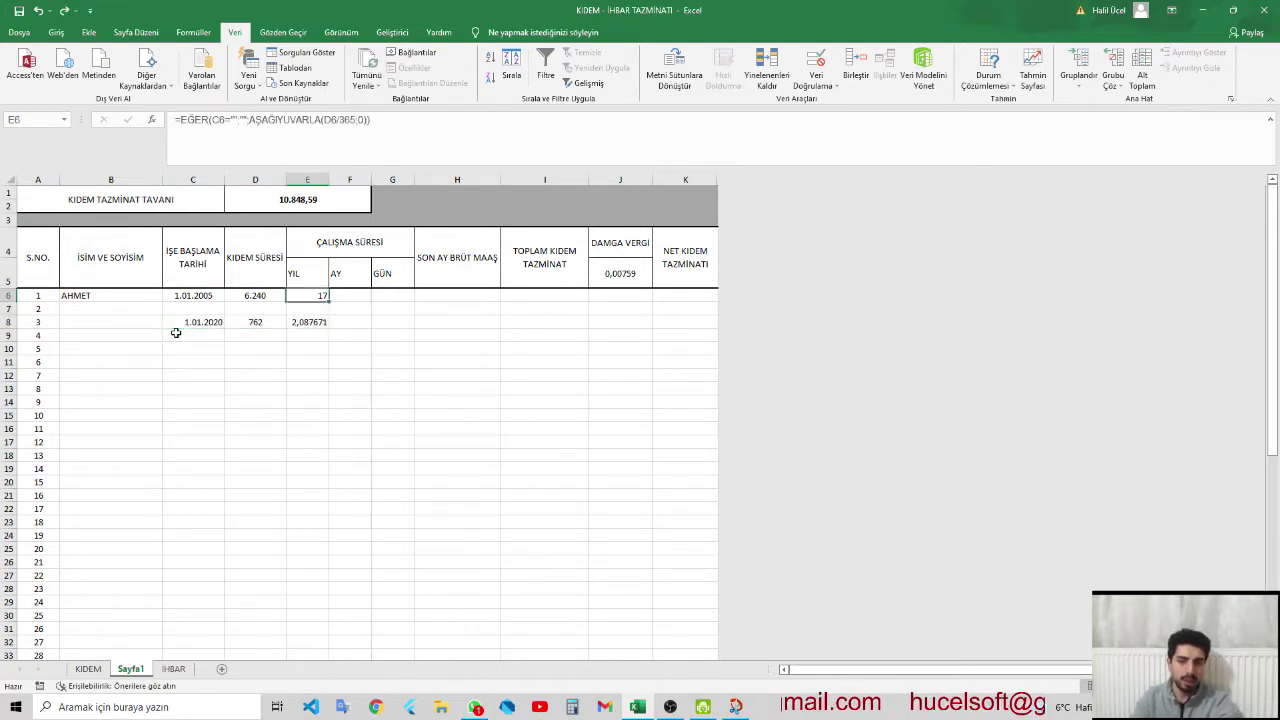
key("Right")
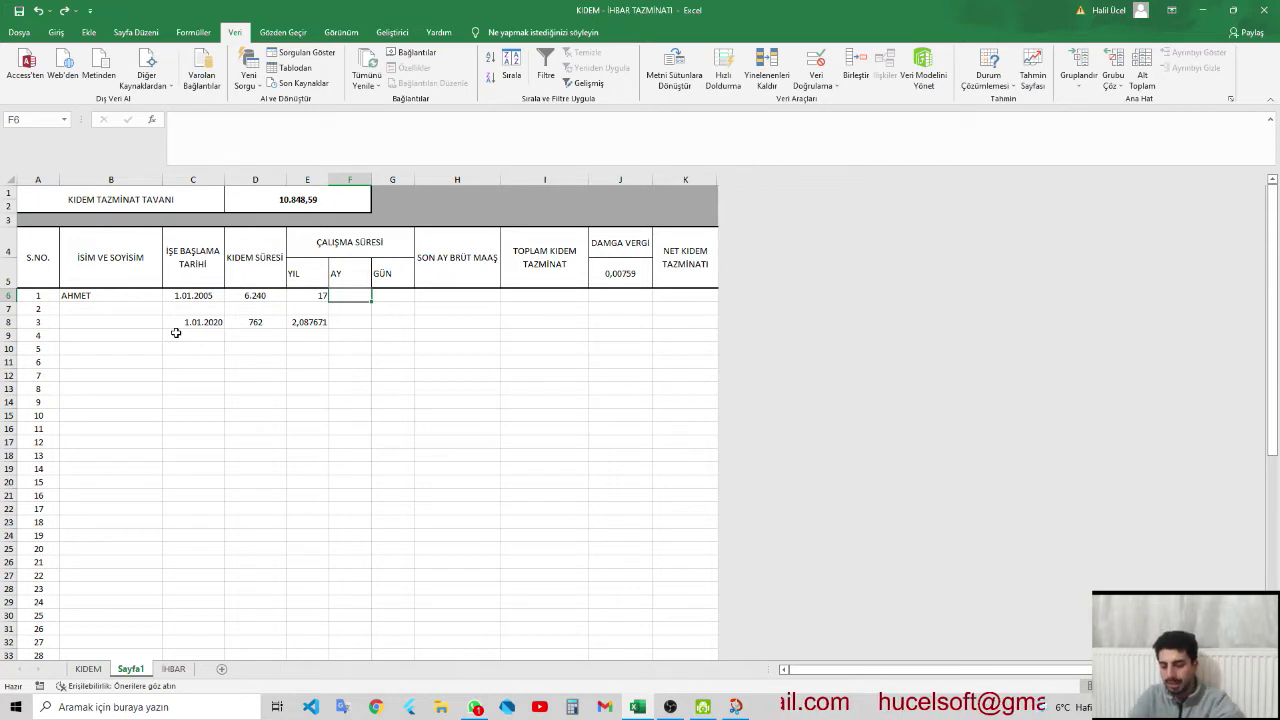
- After an abandoned first try, enter the leftover-days formula =D6-(E6*365) in F6, giving 35
type("=")
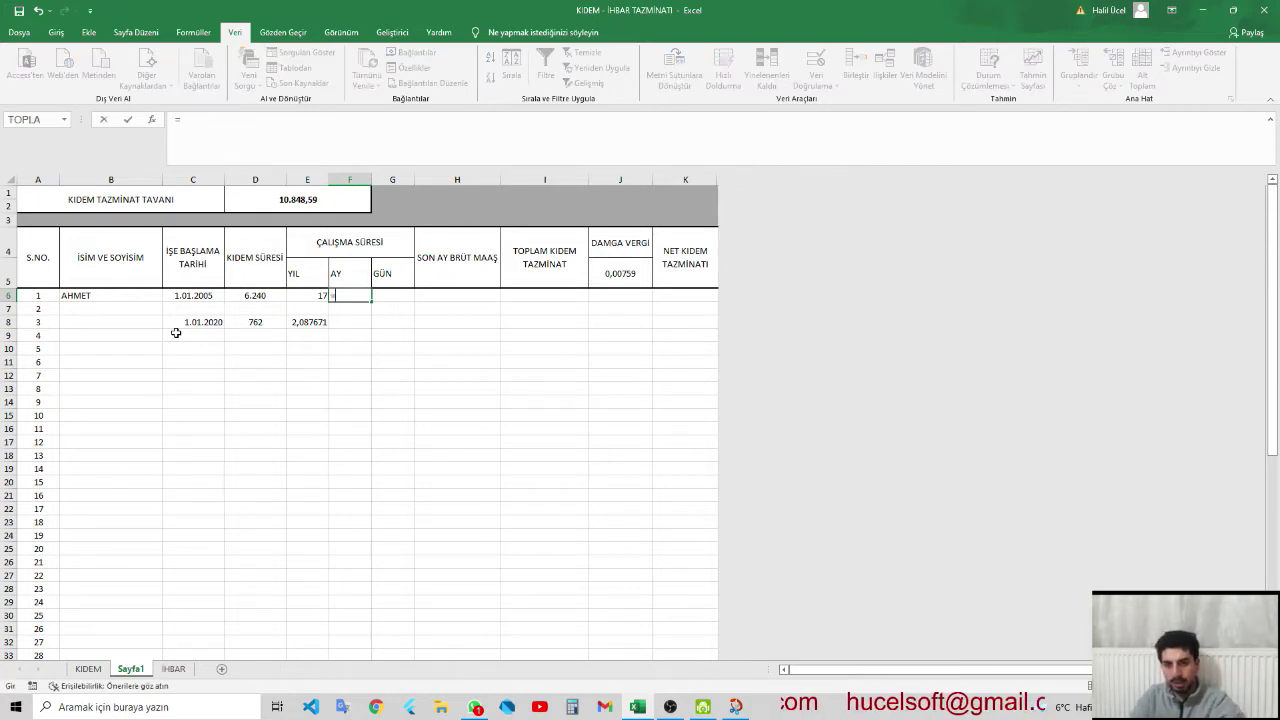
key("Left")
key("Left")
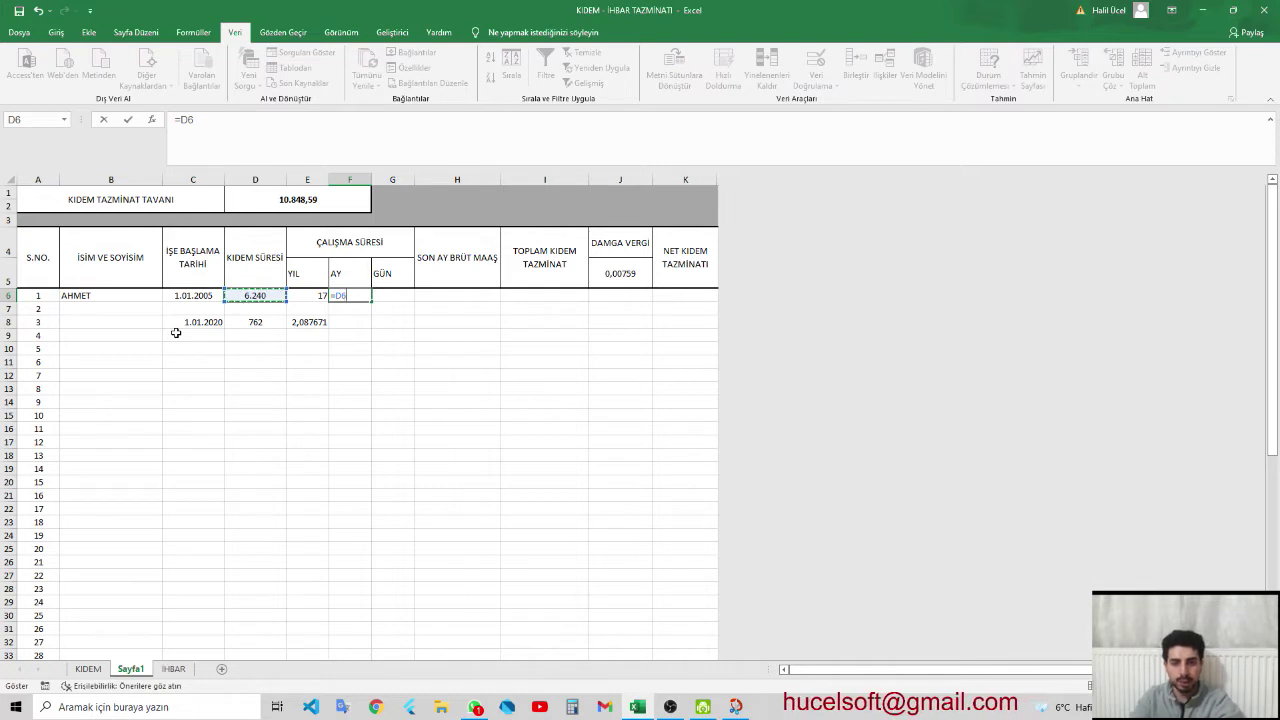
key("Right")
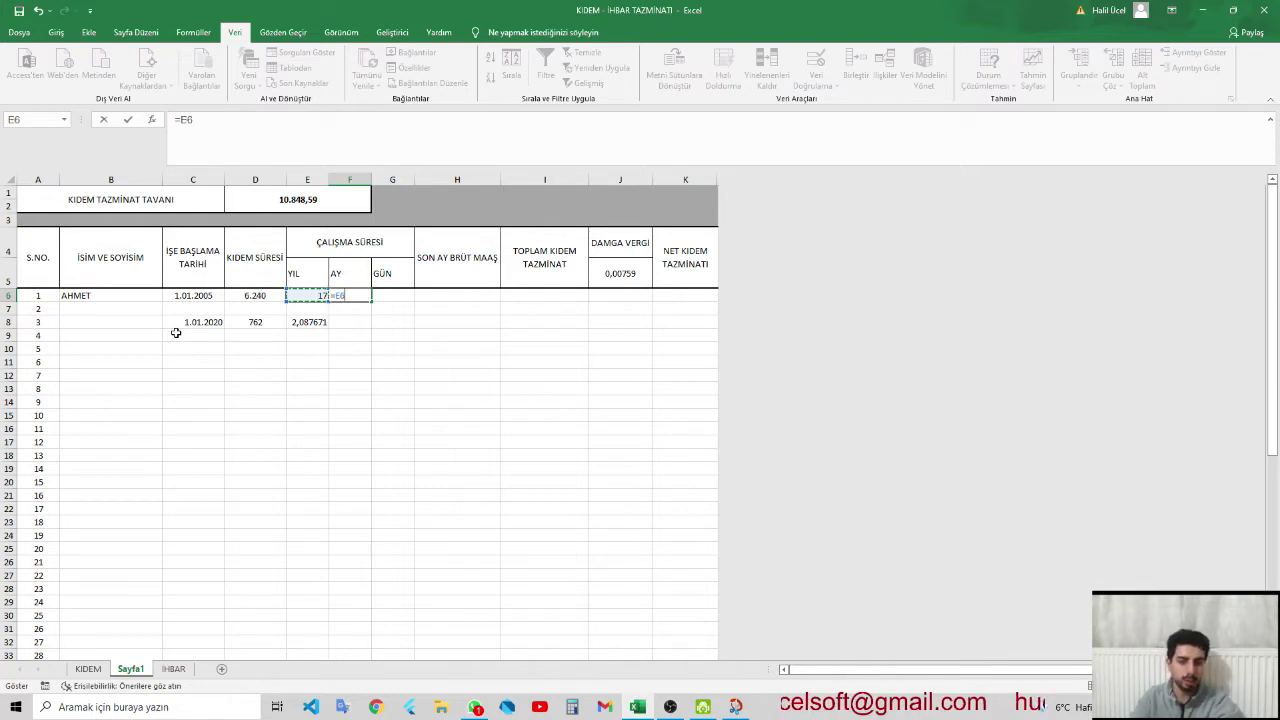
key("Escape")
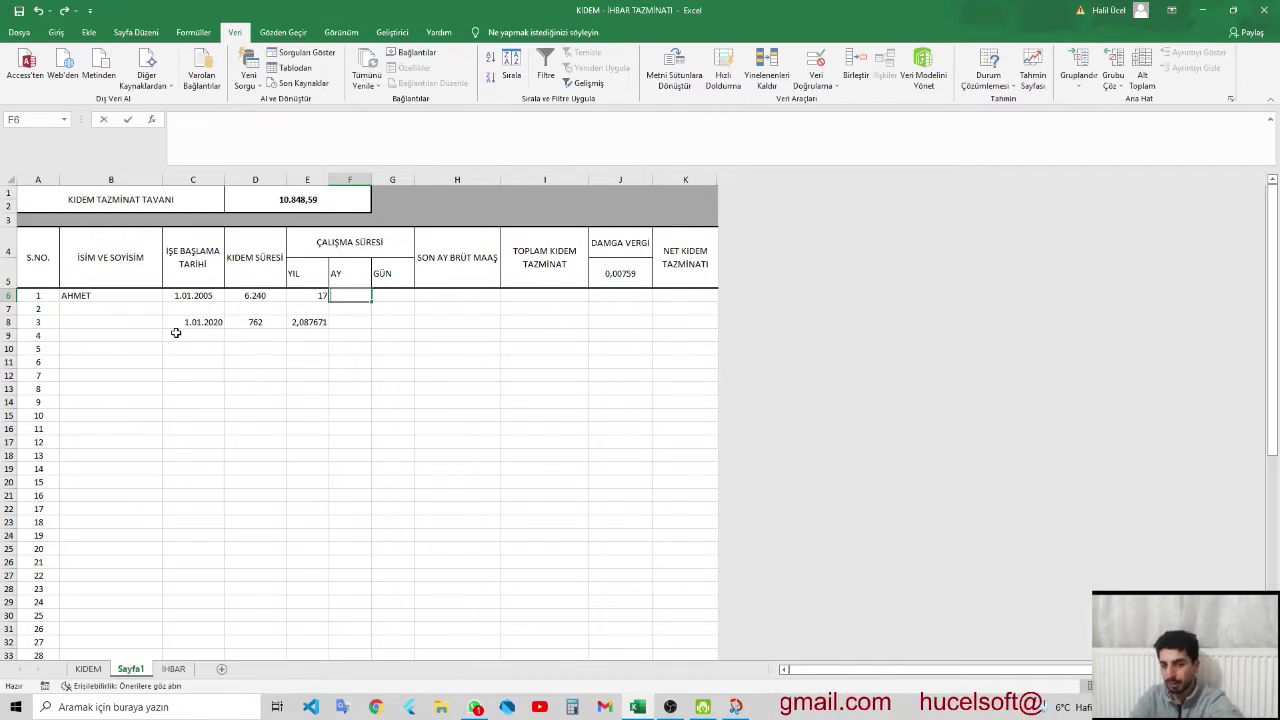
type("=")
key("Left")
key("Left")
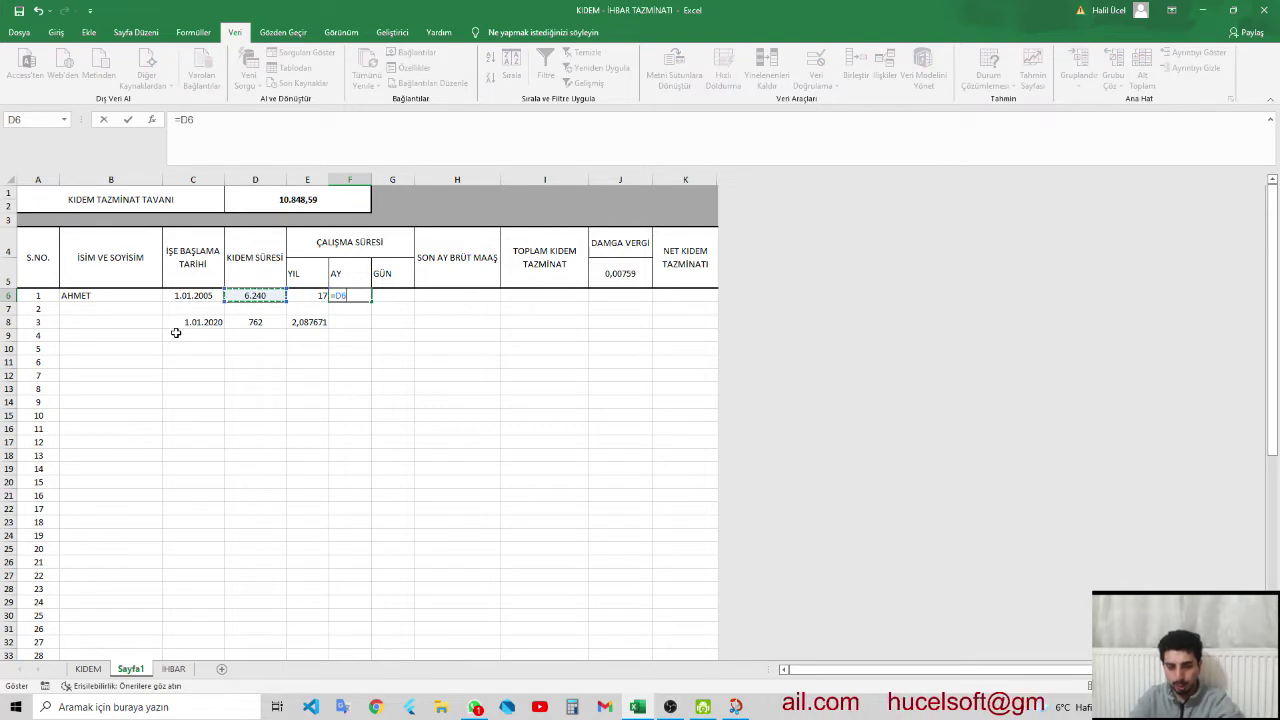
type("-()")
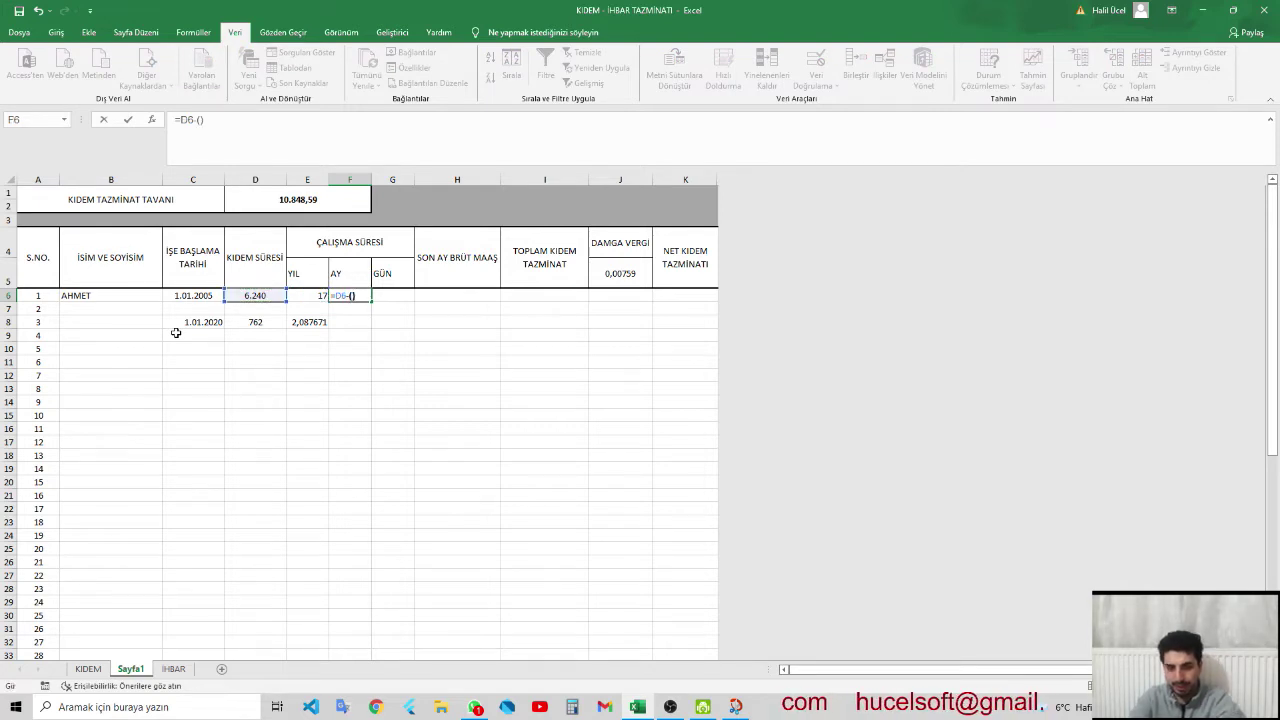
key("Return")
key("Return")
key("Left")
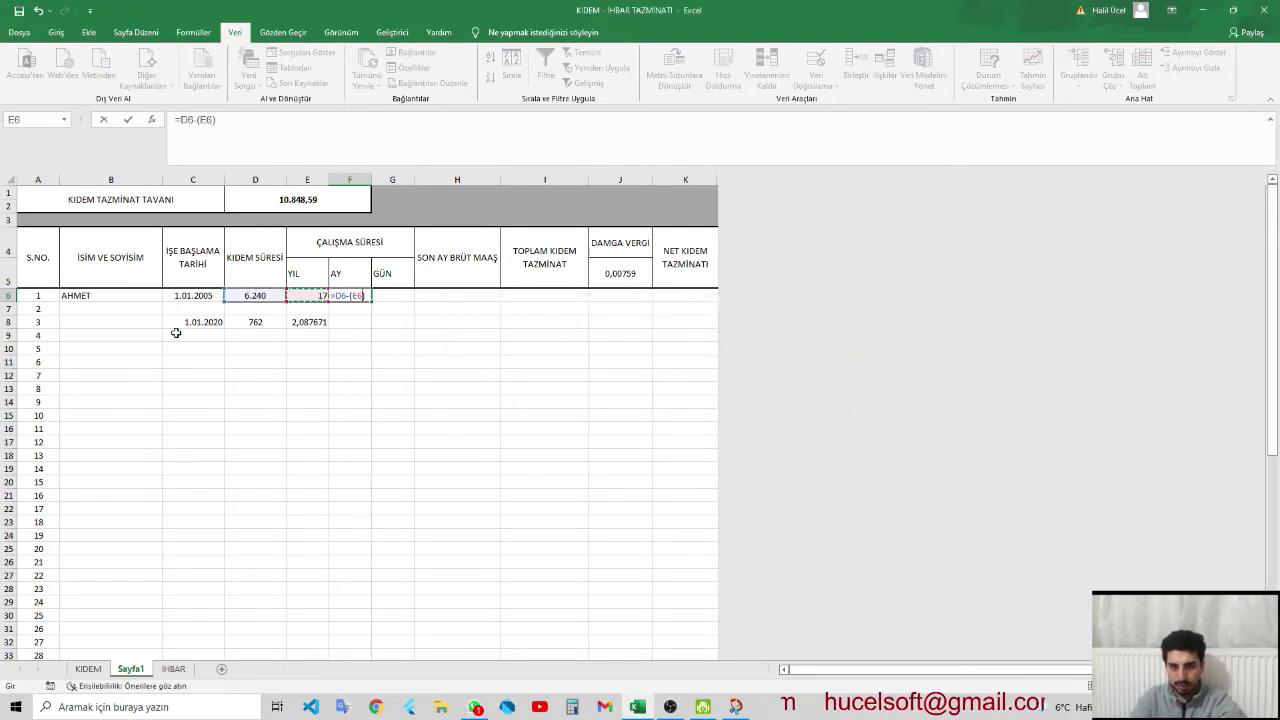
key("BackSpace")
key("BackSpace")
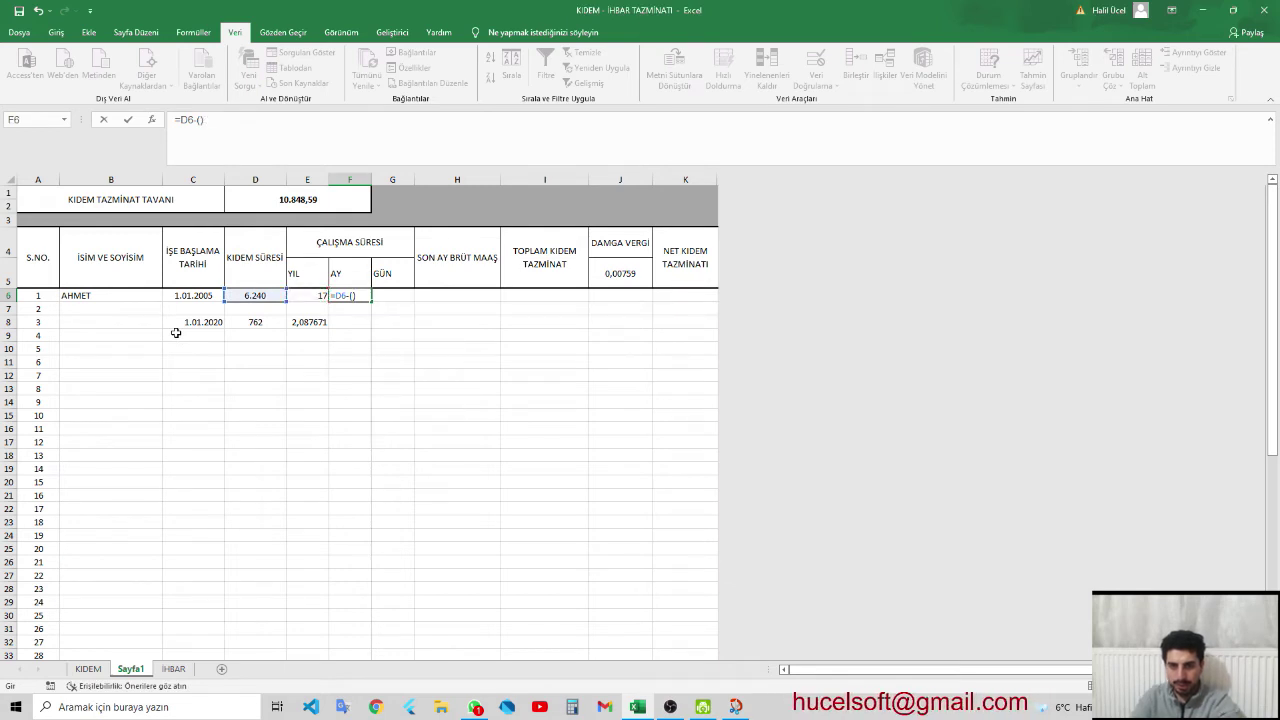
key("Left")
type("*")
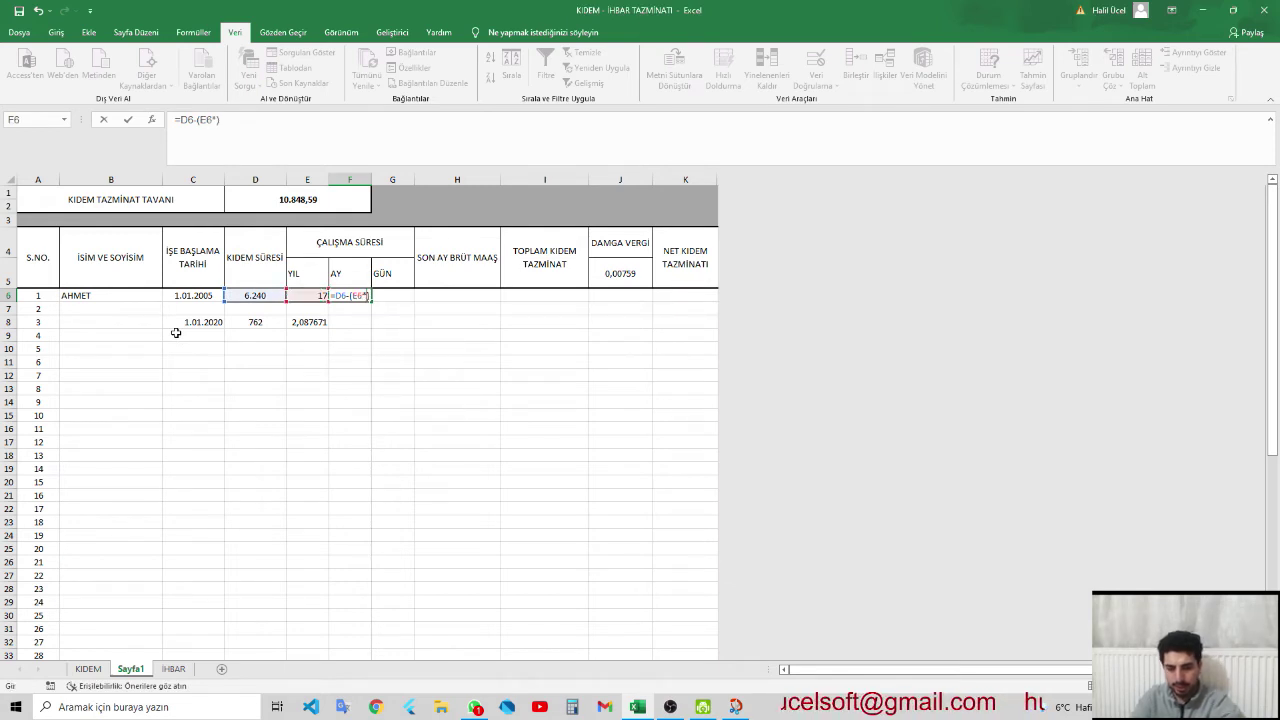
type("365")
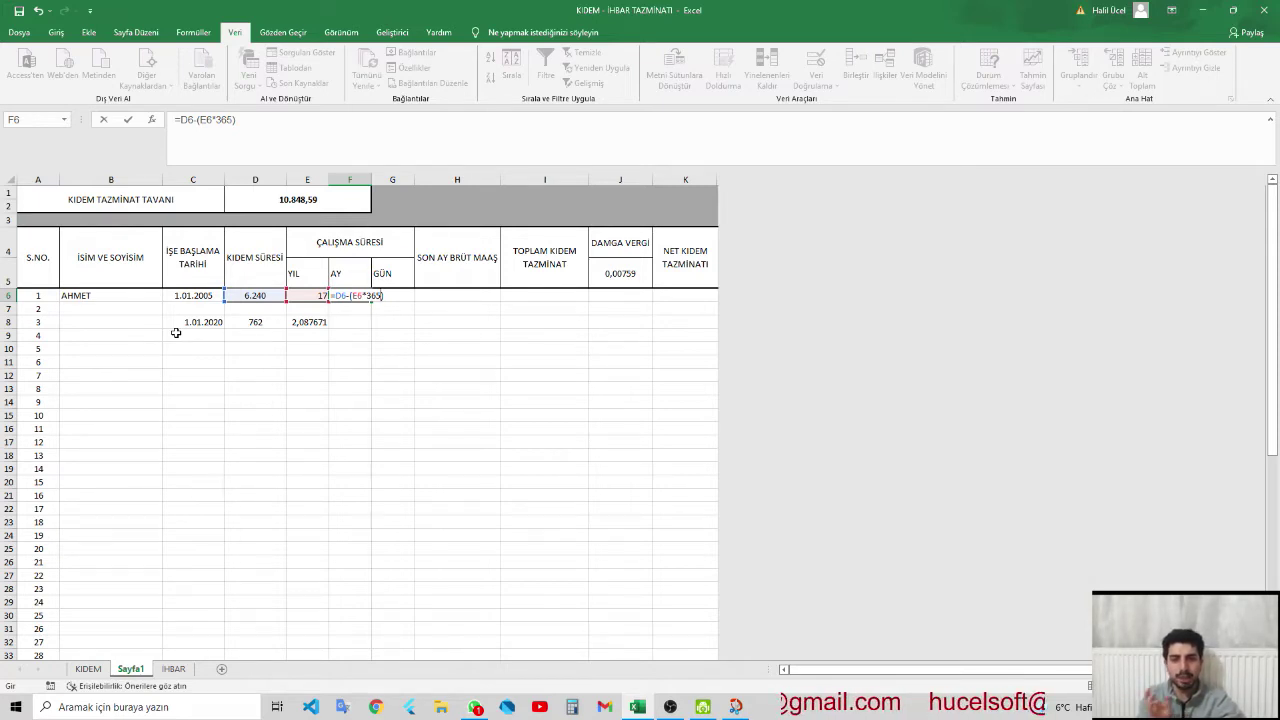
key("ctrl+Return")
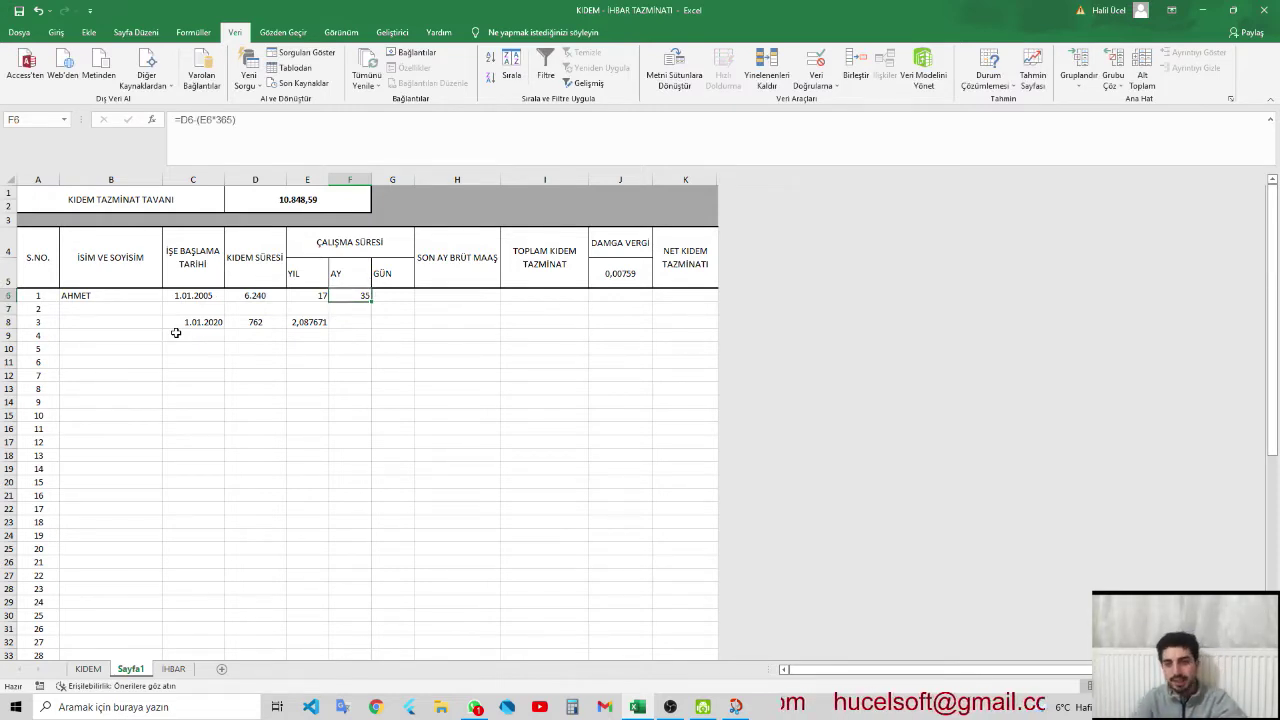
- Divide the leftover days by 30 with corrected brackets: =(D6-(E6*365))/30, giving 1,166667
key("F2")
type("/")
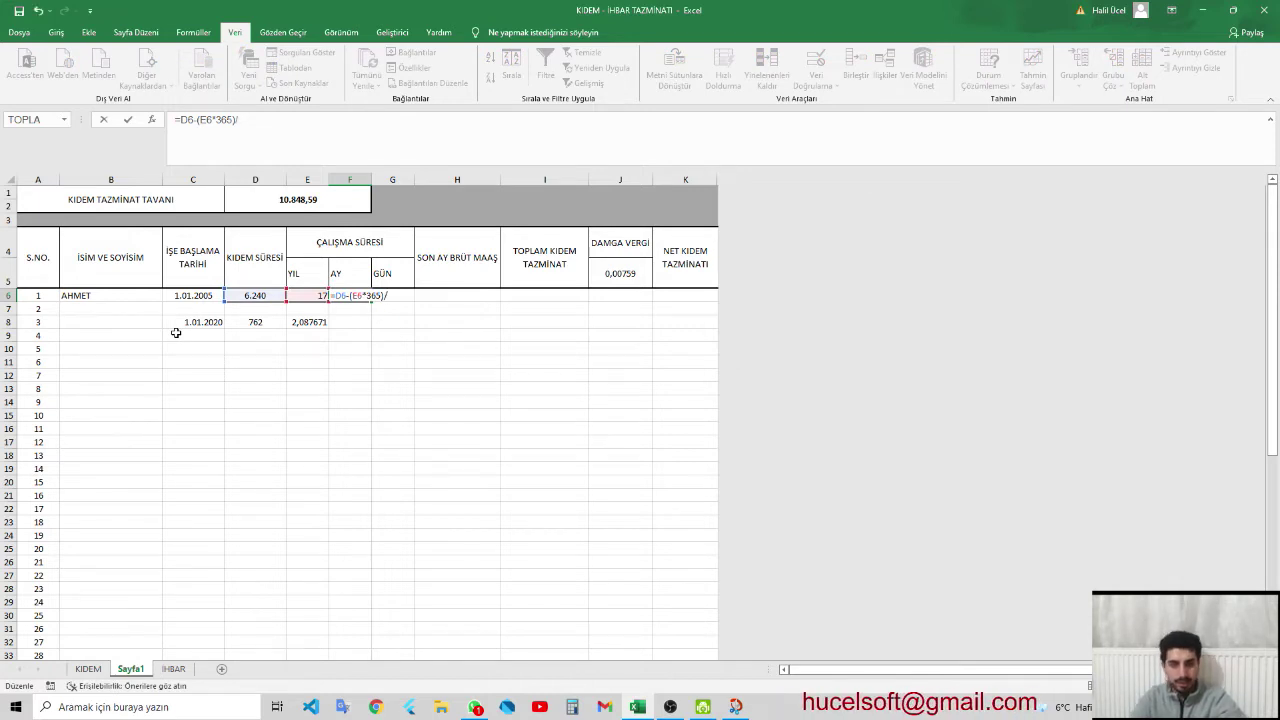
type("30")
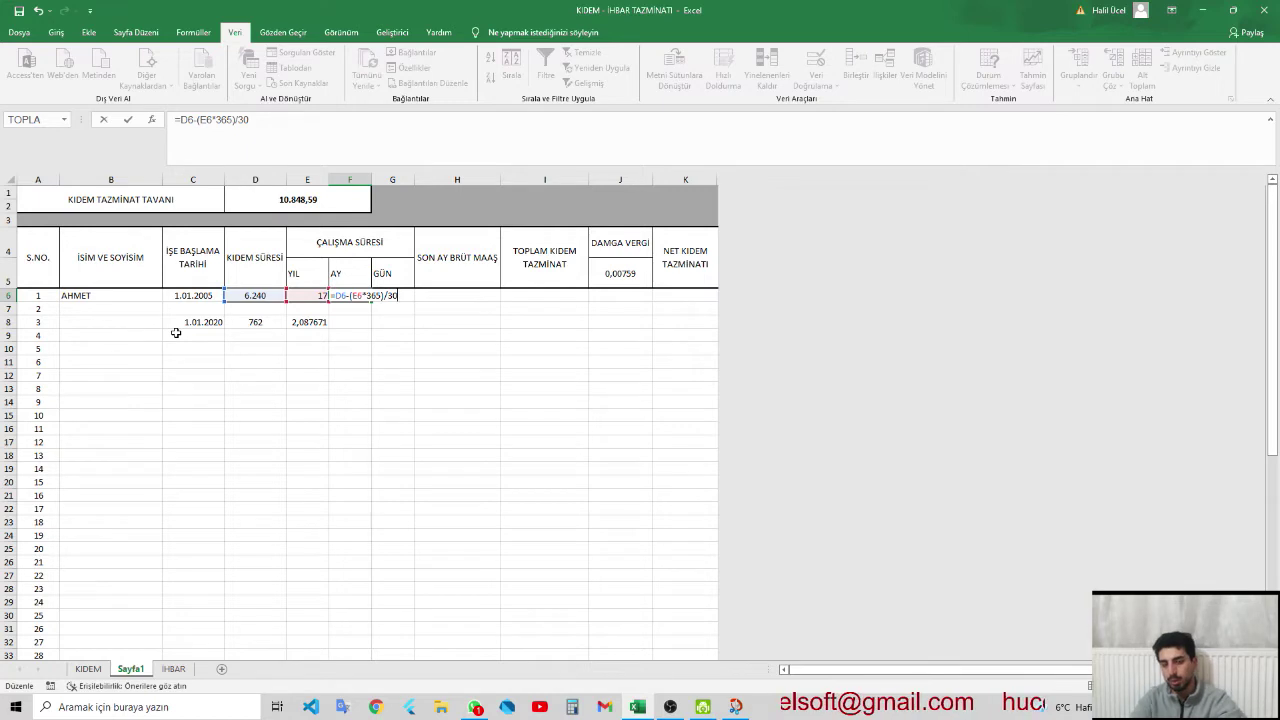
key("Return")
key("Up")
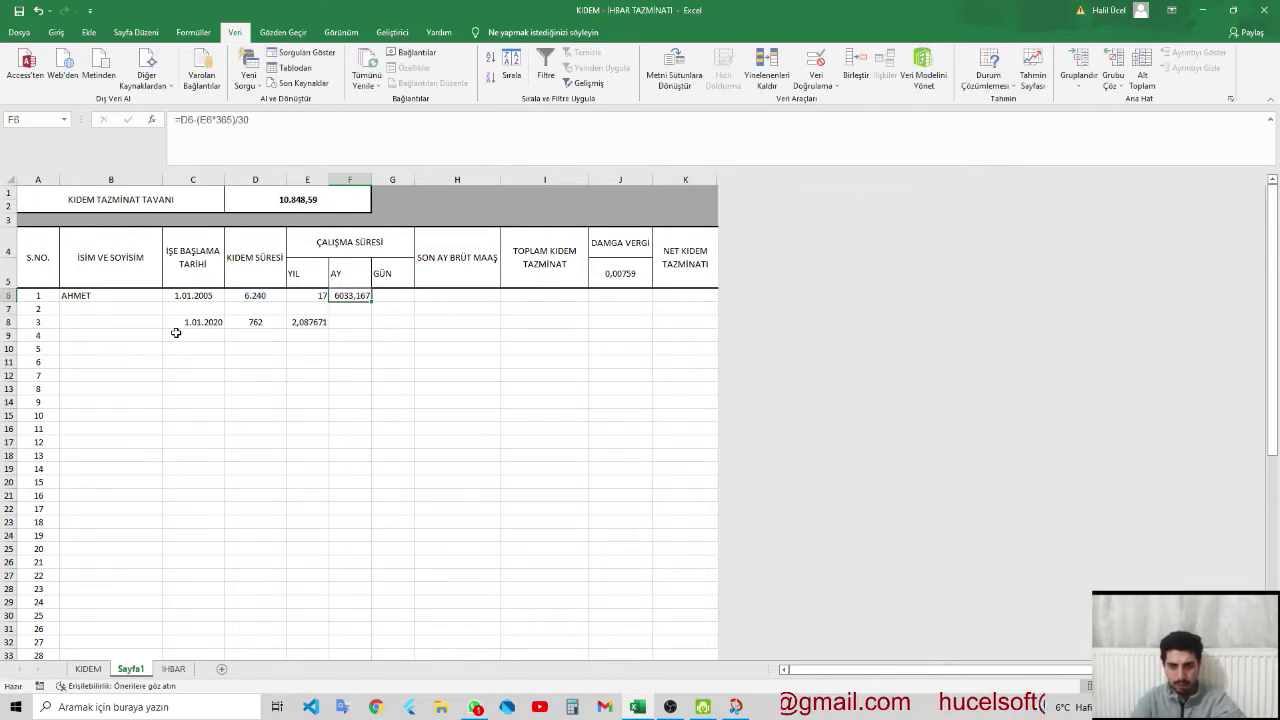
key("F2")
key("BackSpace")
key("BackSpace")
key("BackSpace")
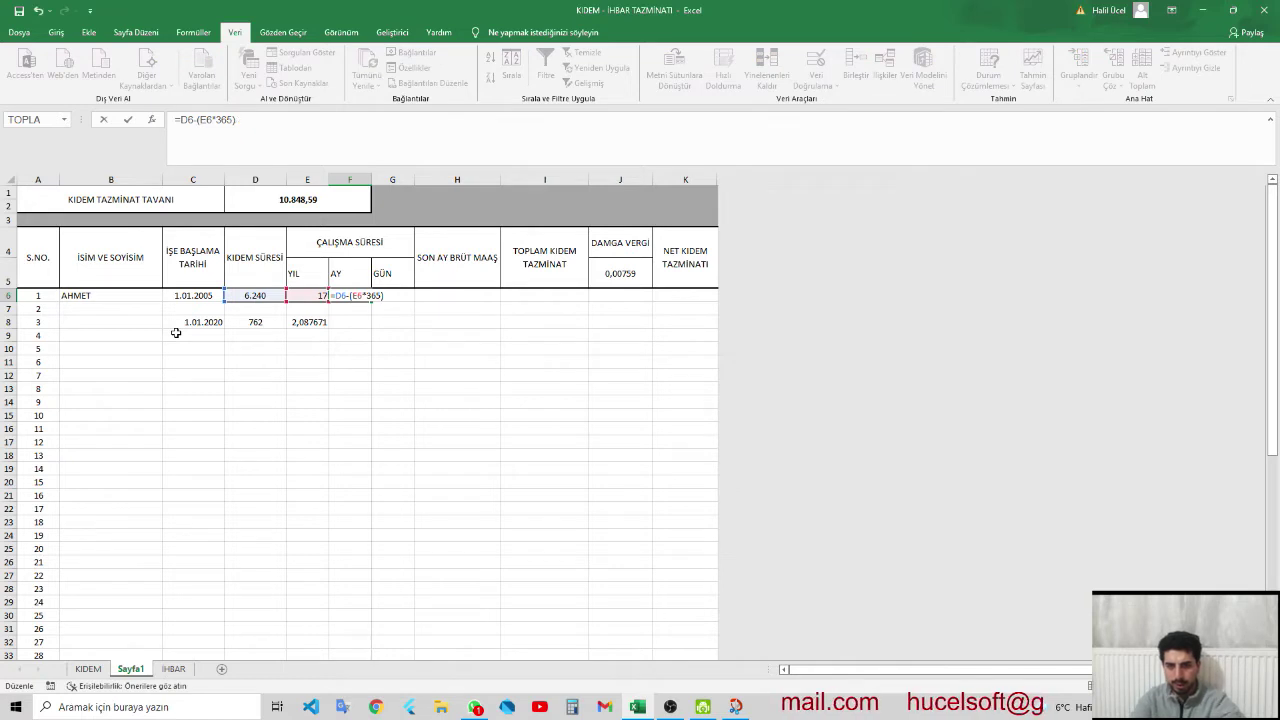
type(")")
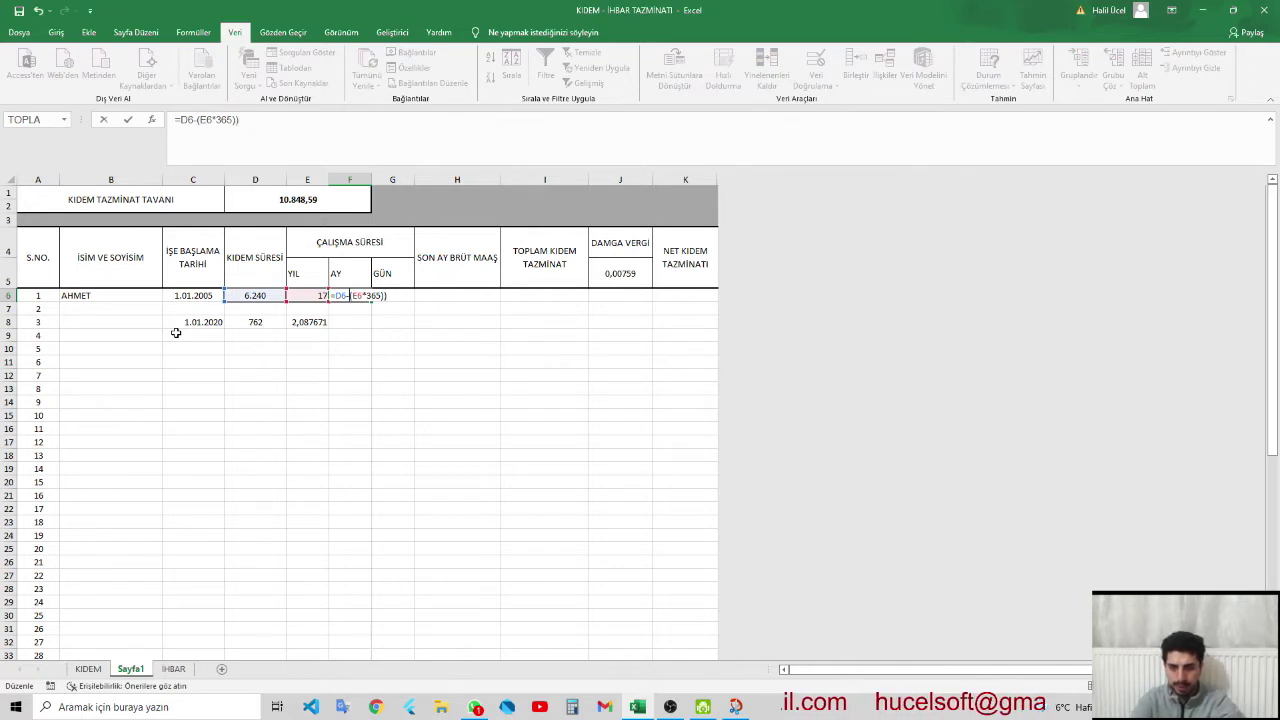
key("Home")
key("Right")
type("(")
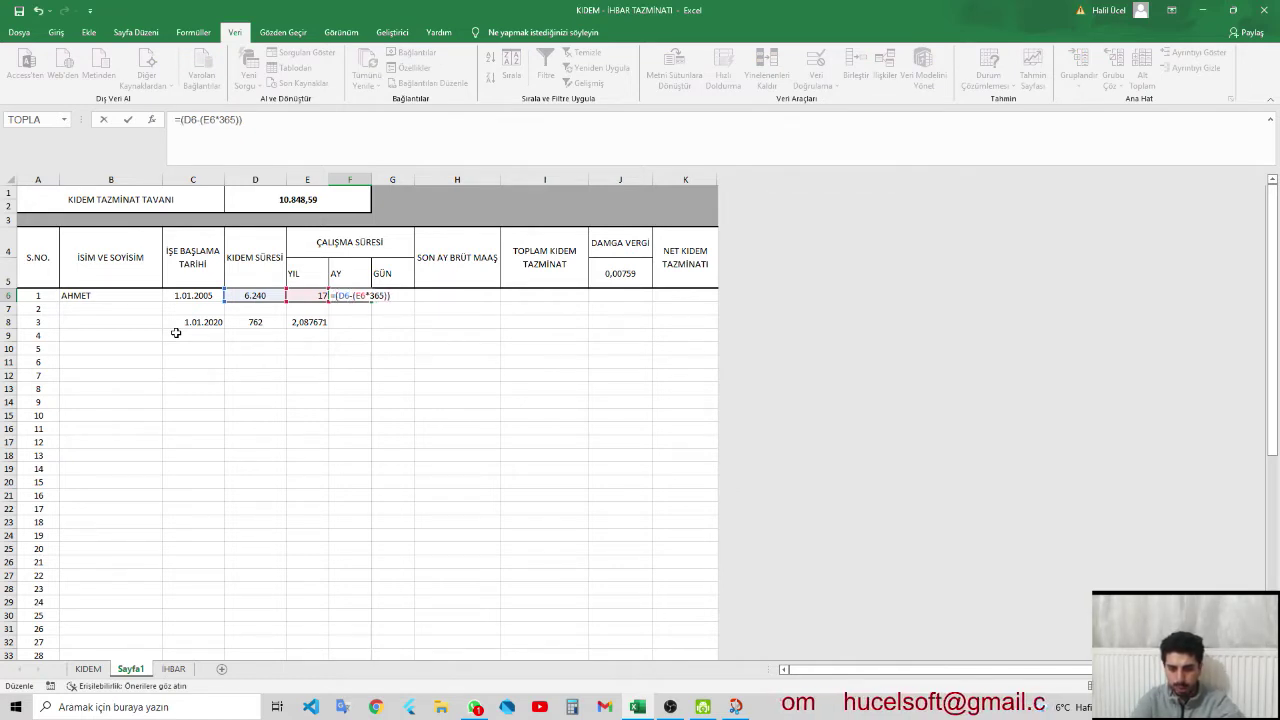
key("End")
type("/")
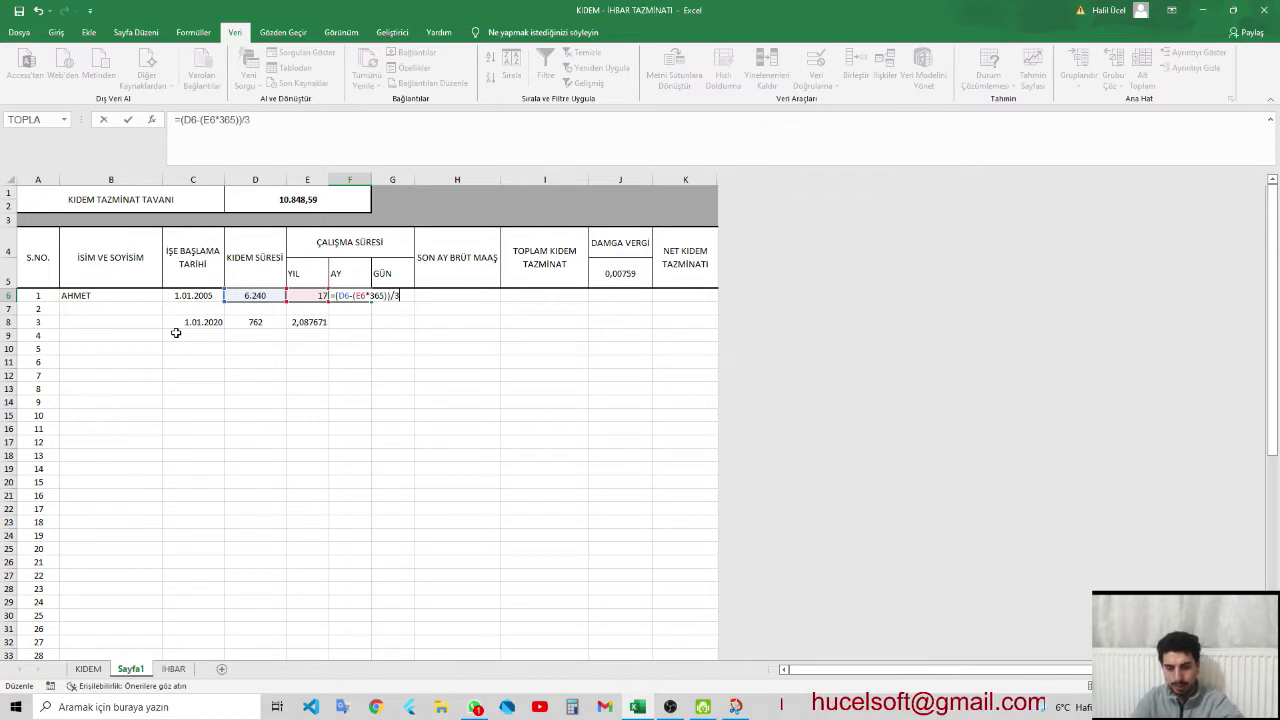
key("Return")
key("Up")
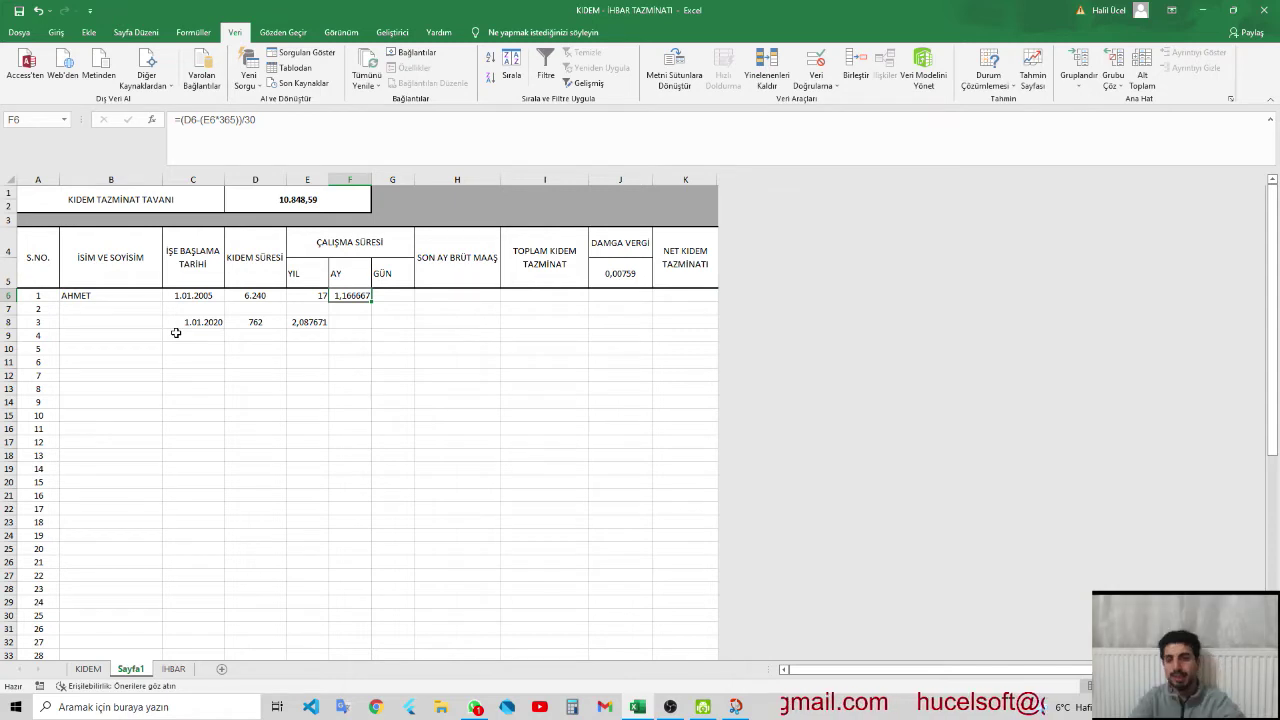
- Wrap F6's formula as =AŞAĞIYUVARLA((D6-(E6*365))/30;0), fixing the bracket, so it shows 1
key("F2")
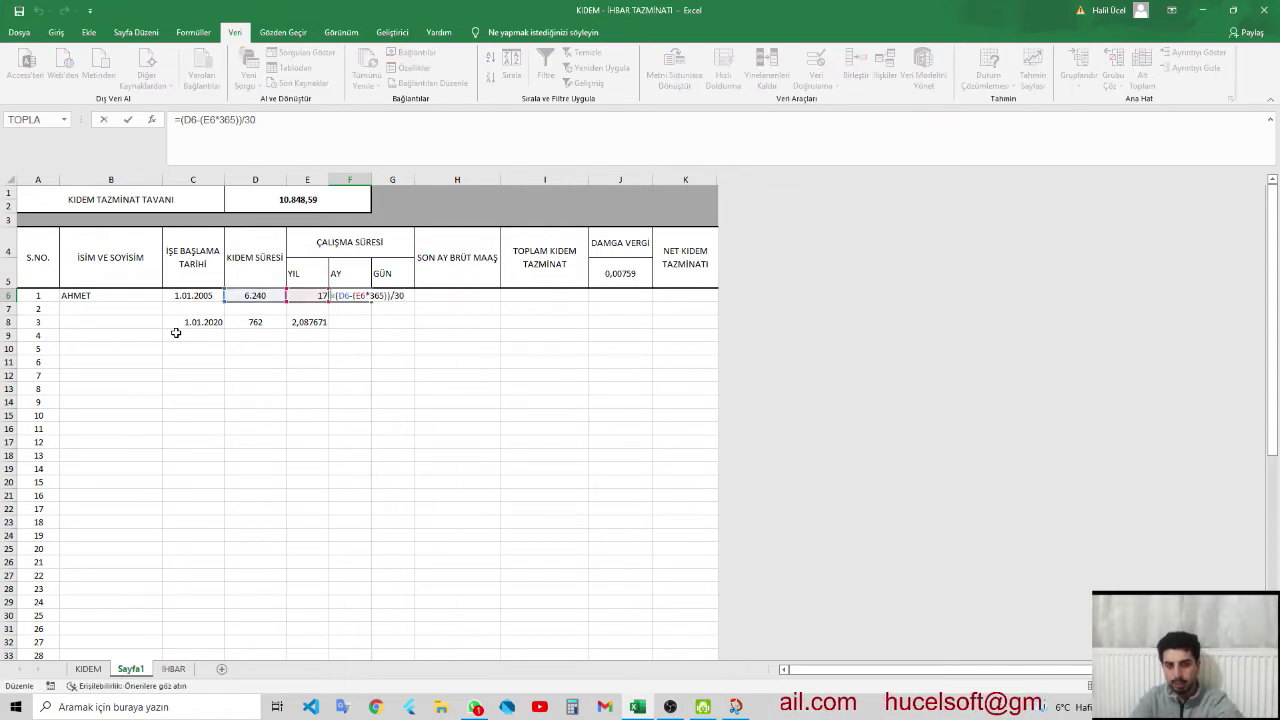
type("AŞAĞIYUVARLA")
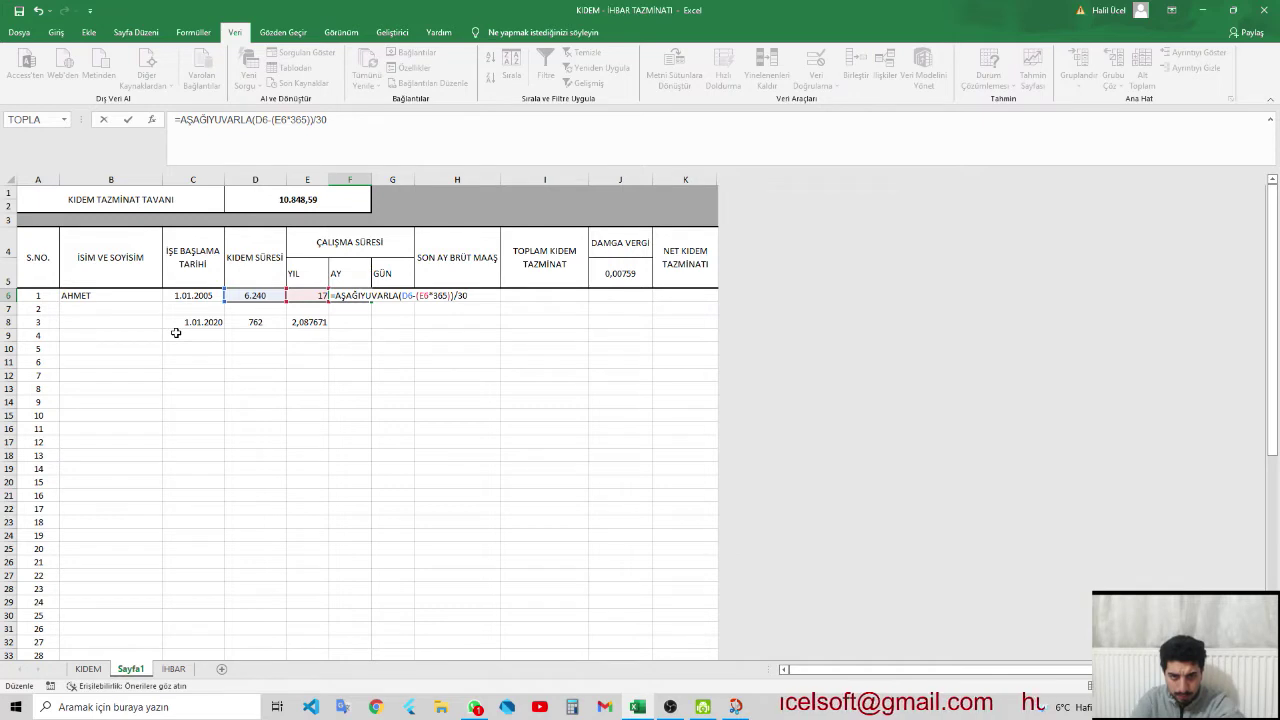
type(";0")
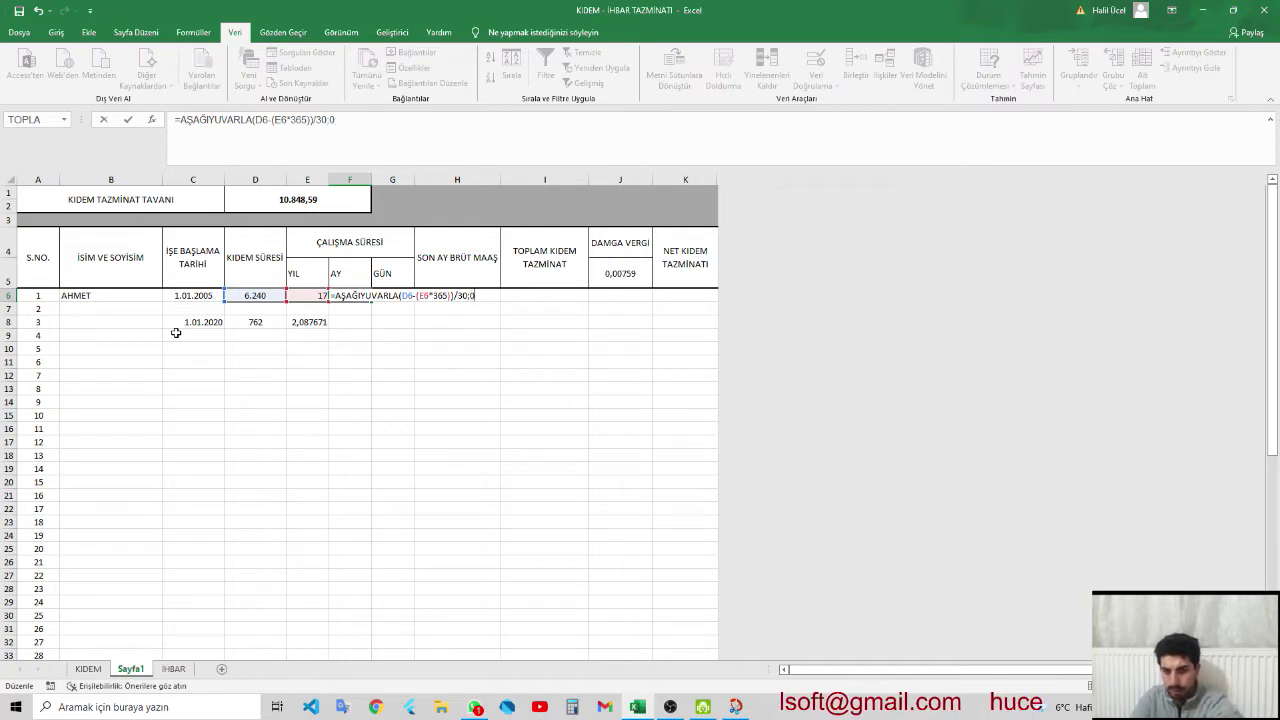
type(")")
key("Return")
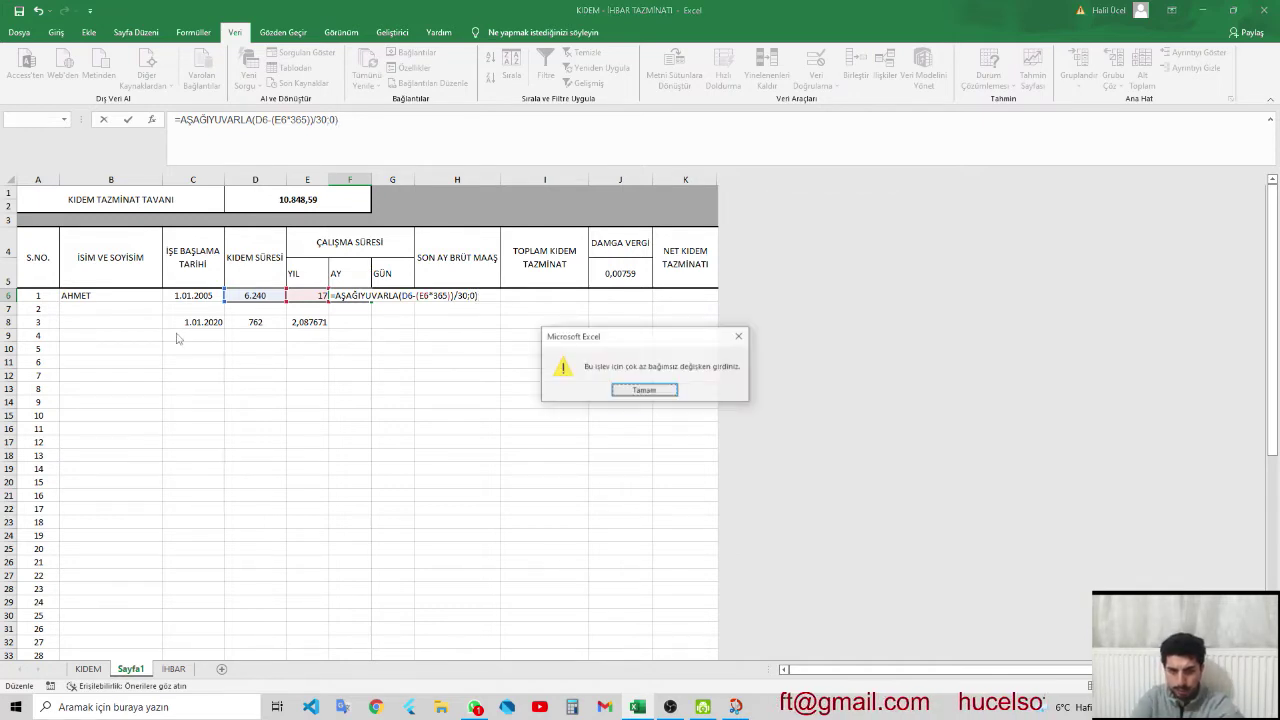
key("Return")
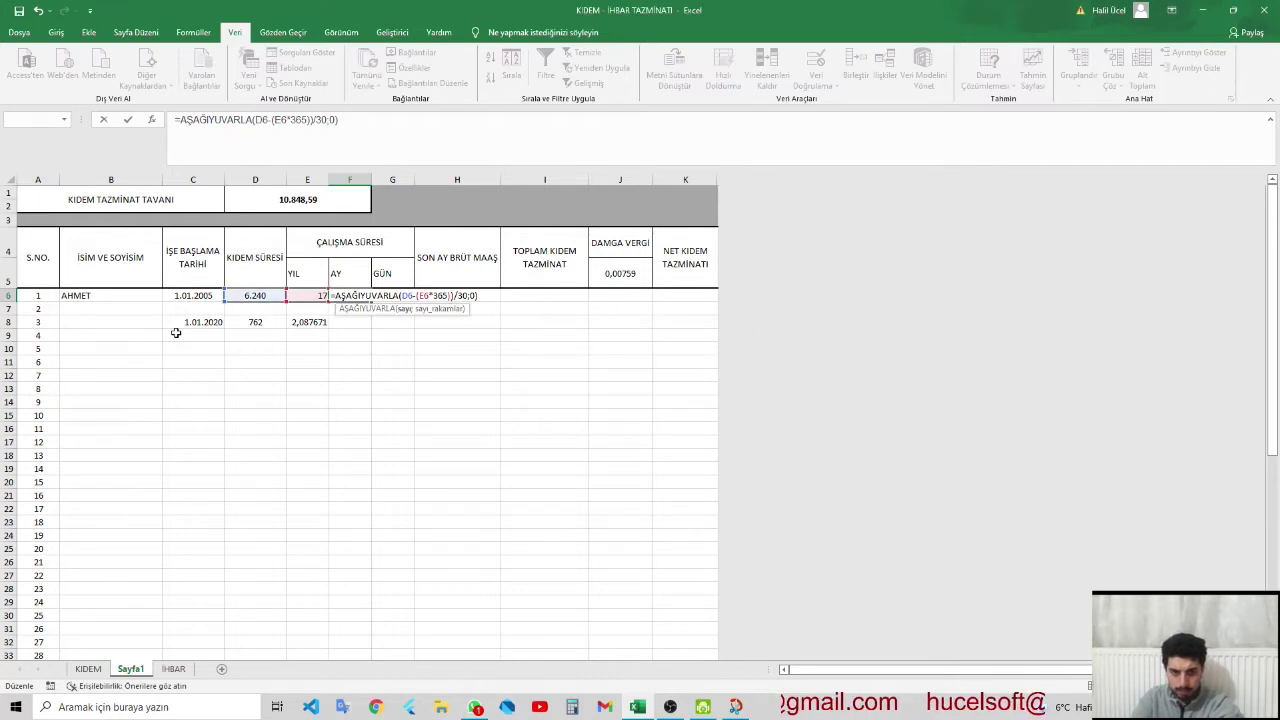
key("Left")
key("Left")
key("Left")
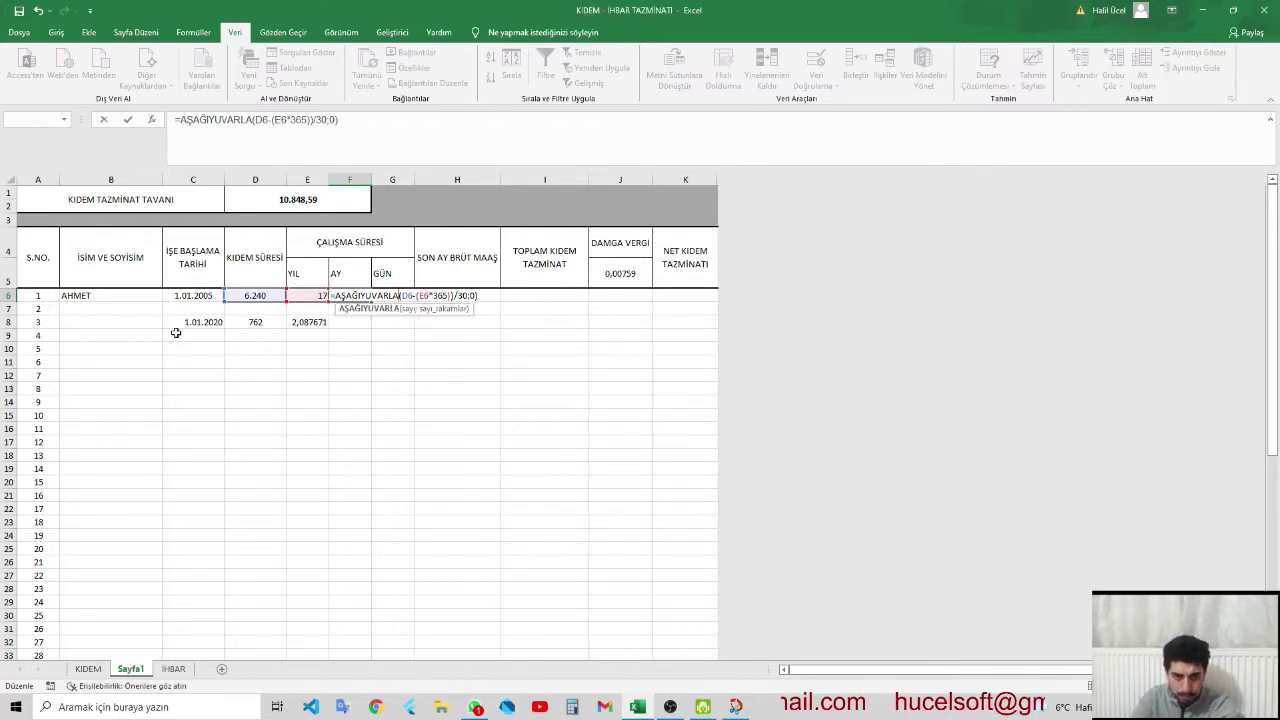
type("(")
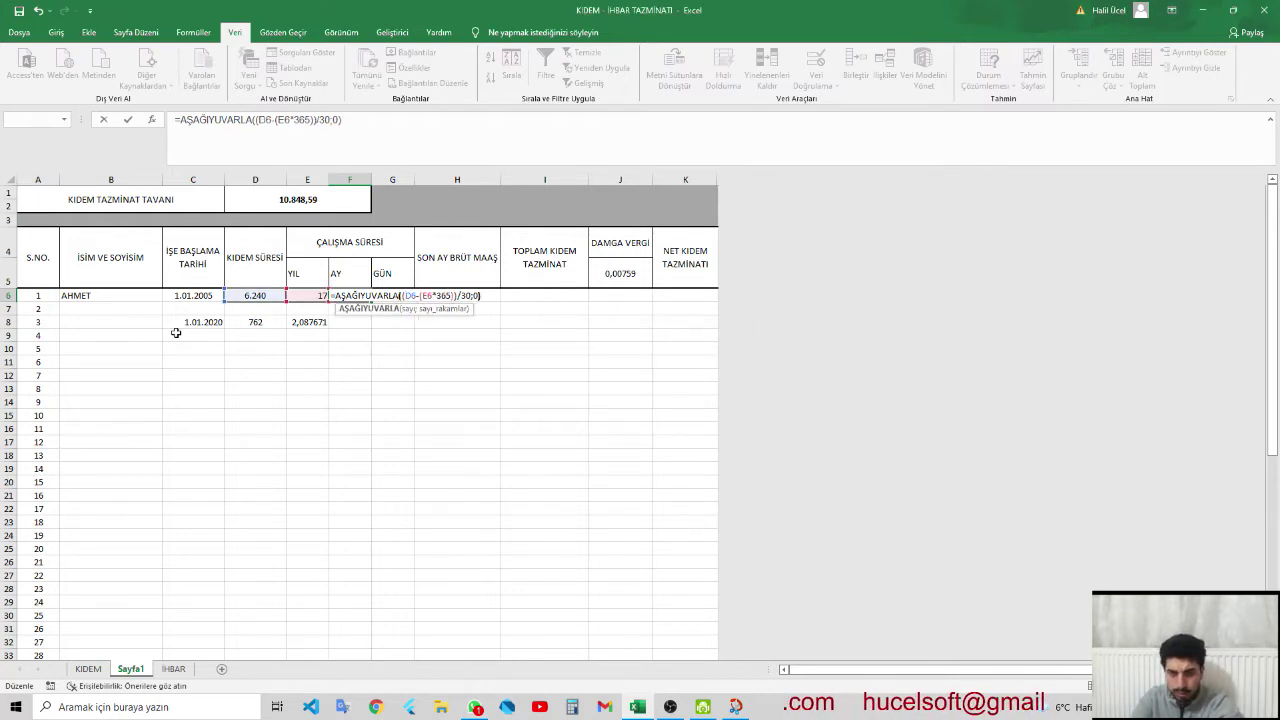
key("ctrl+Return")
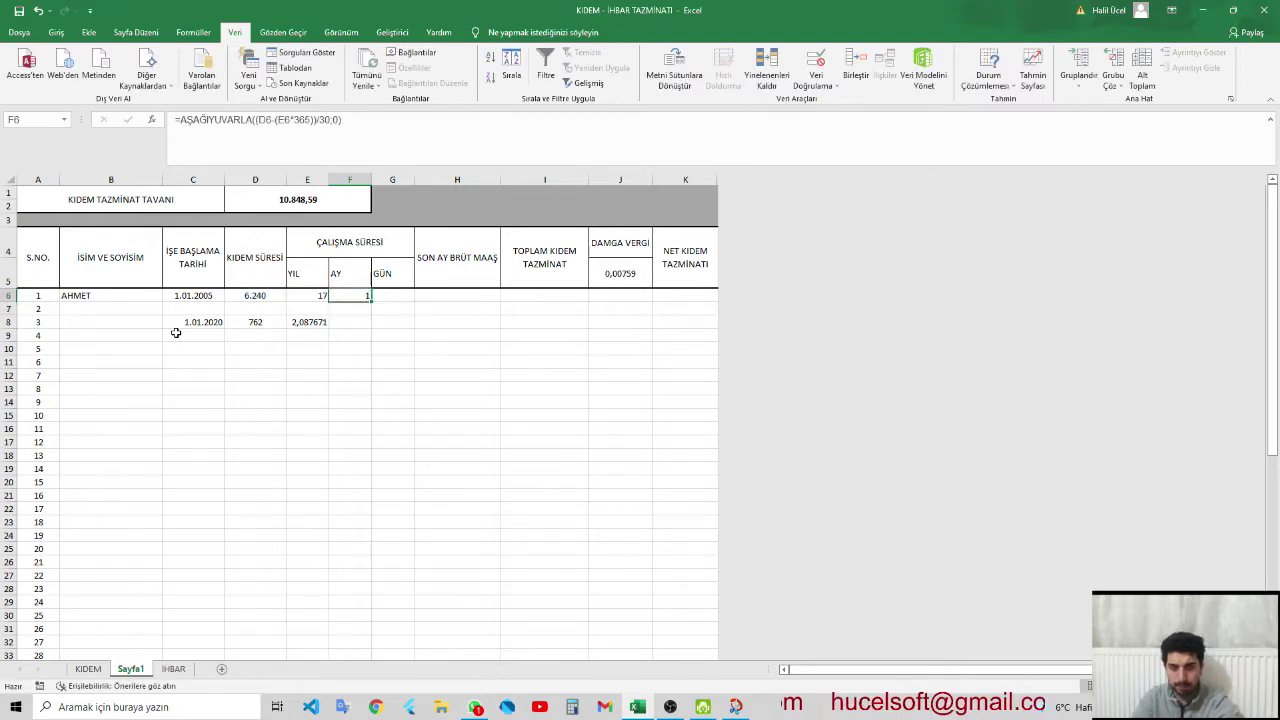
key("Right")
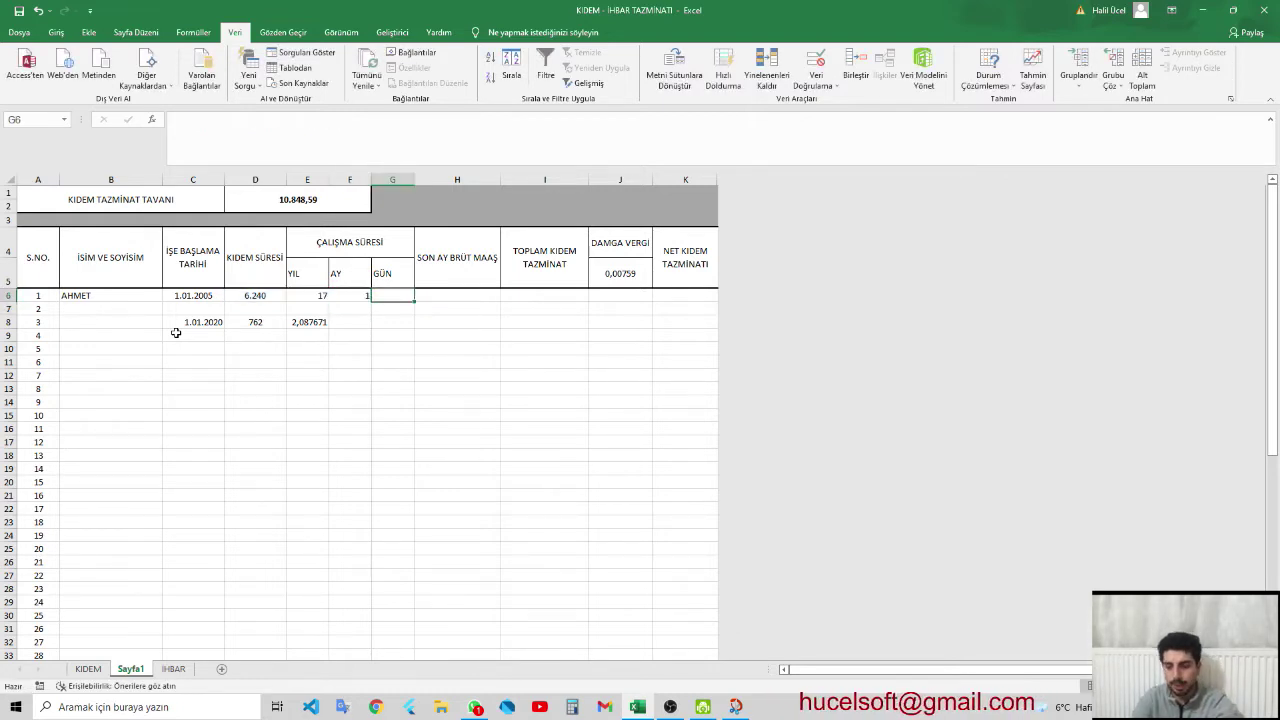
- Enter =D6-(E6*365)-(F6*30) in G6, giving 5 leftover days
type("=")
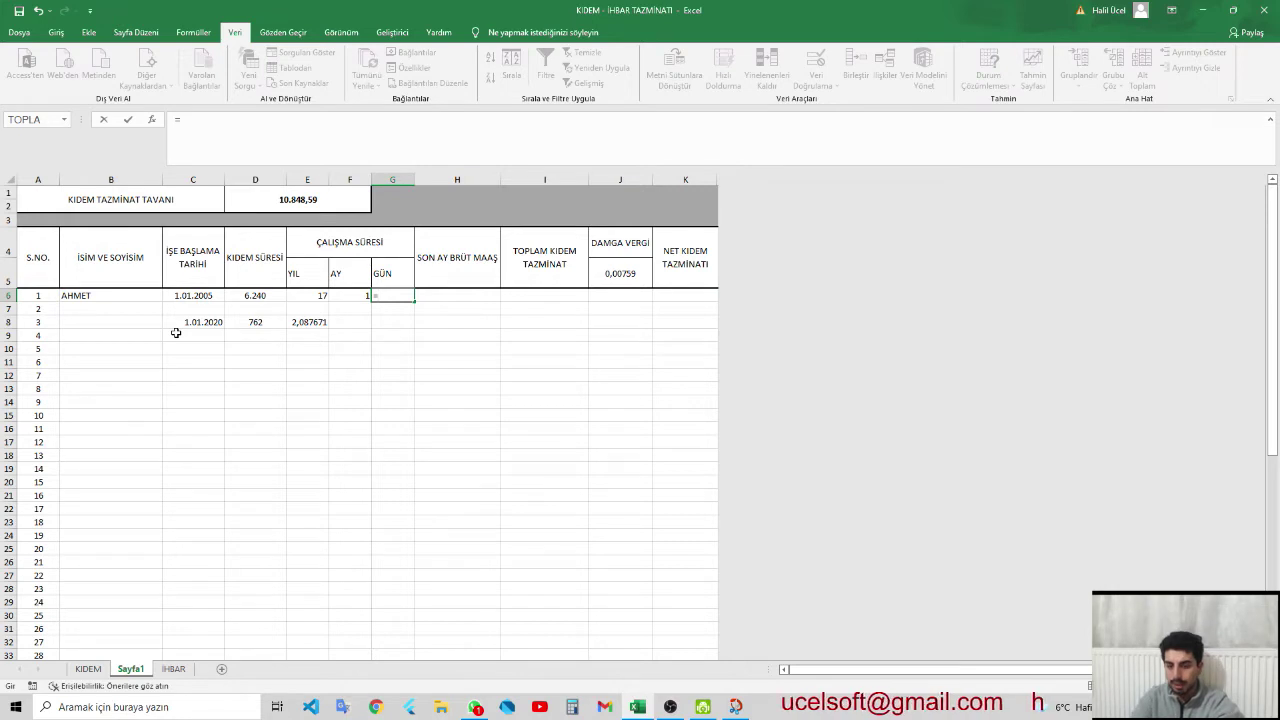
key("Left")
key("Left")
key("Left")
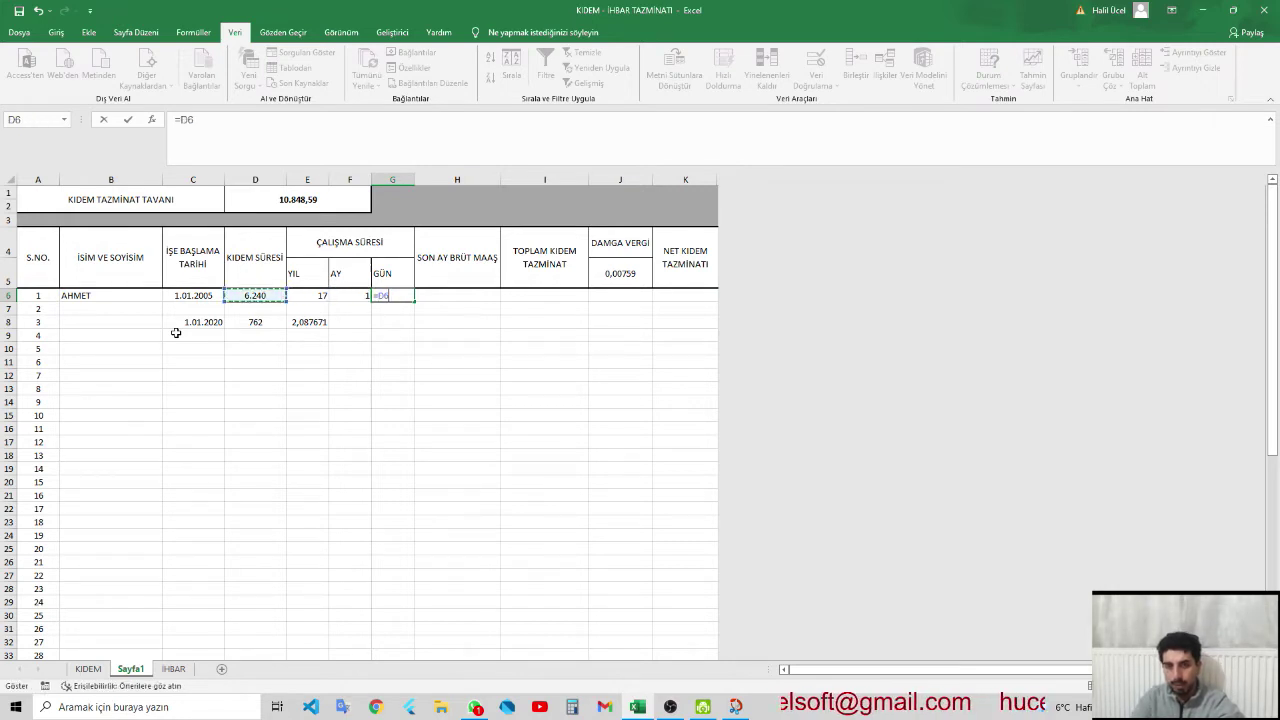
type("-")
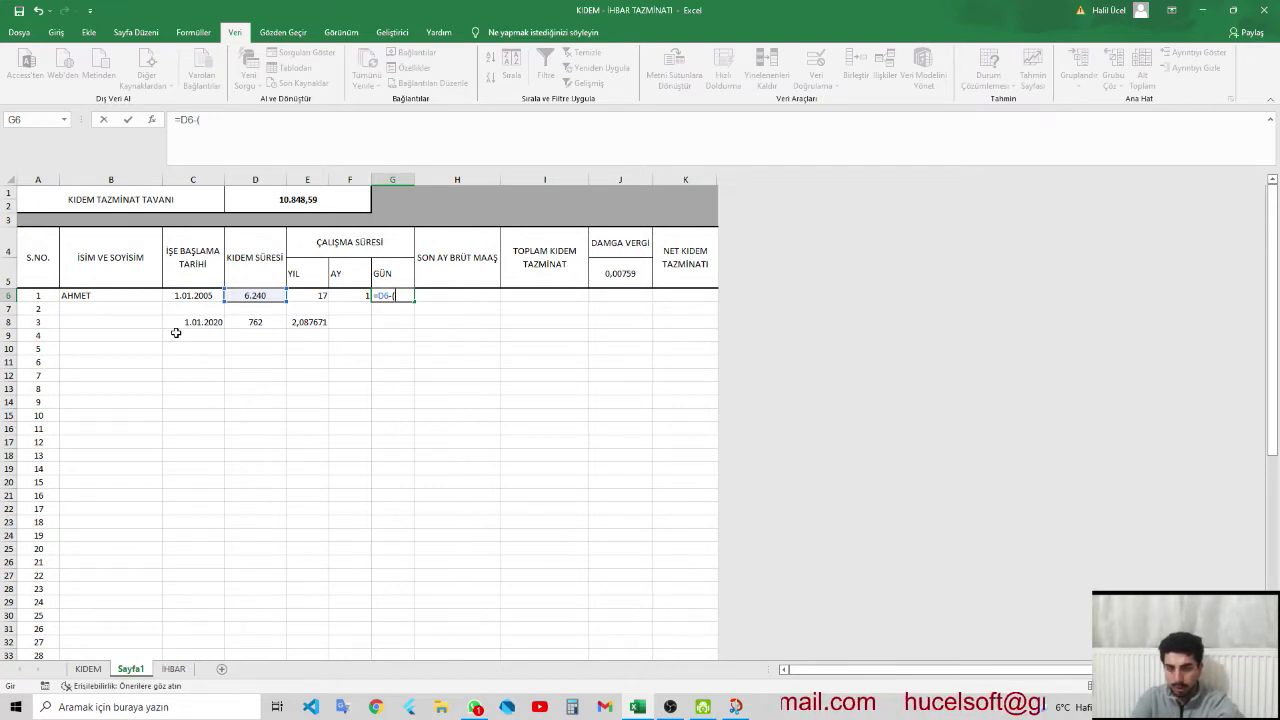
type("()")
key("Return")
key("Return")
type("F6")
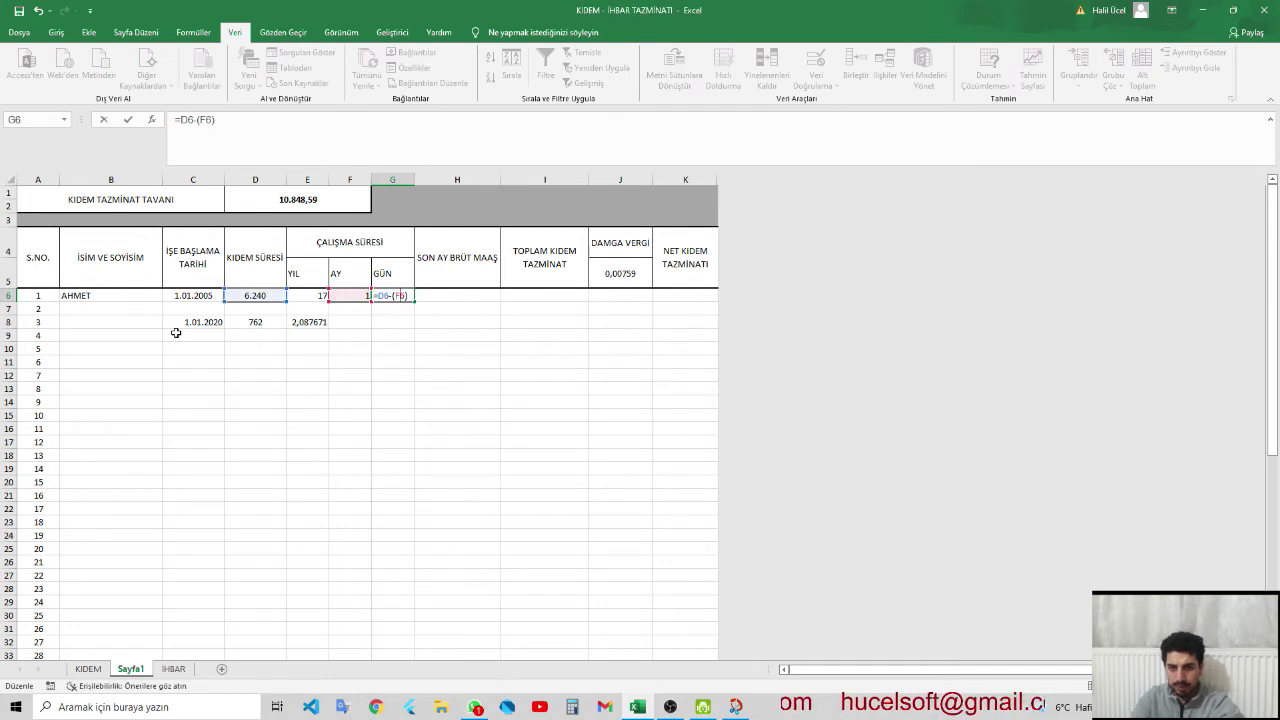
key("BackSpace")
key("BackSpace")
type("E6")
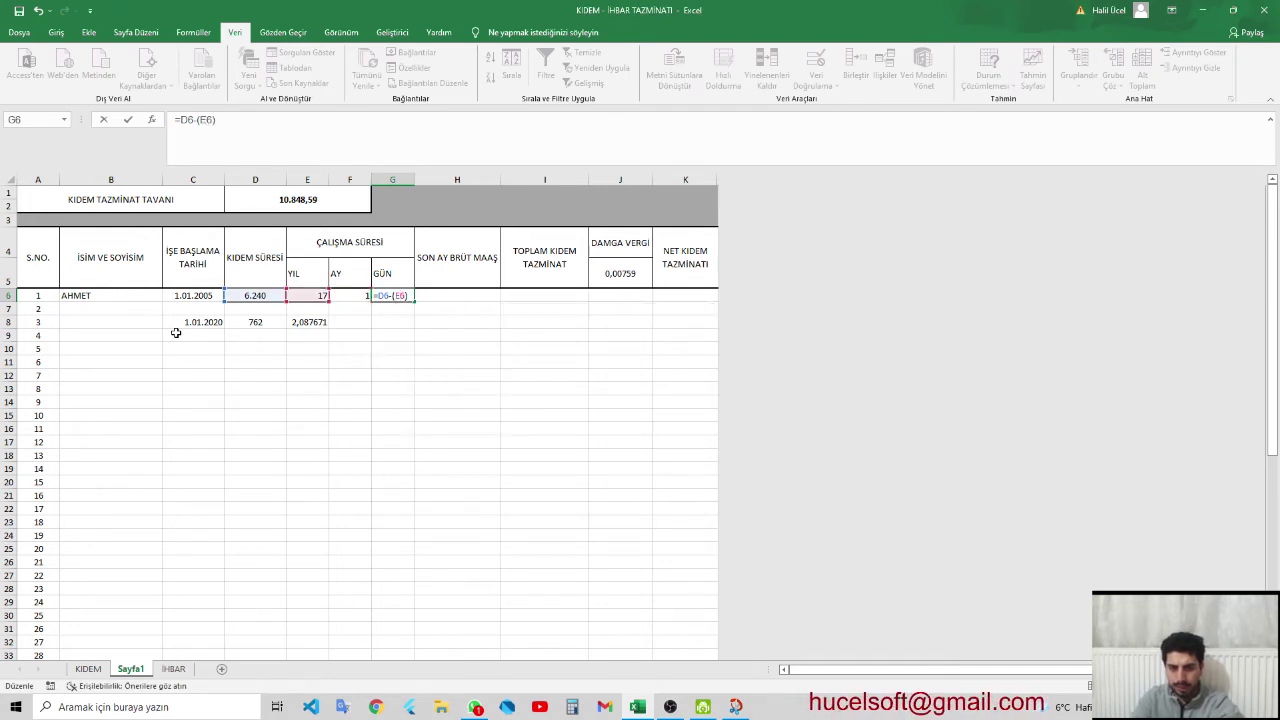
type("*")
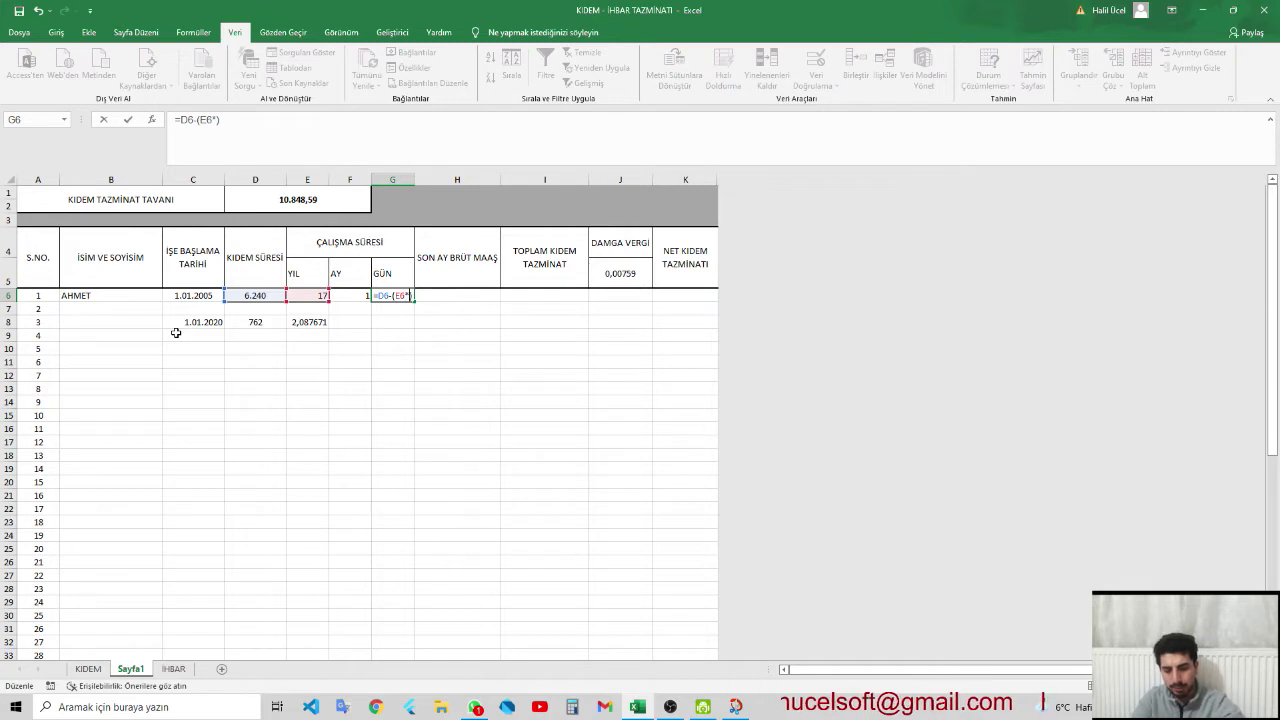
type("365")
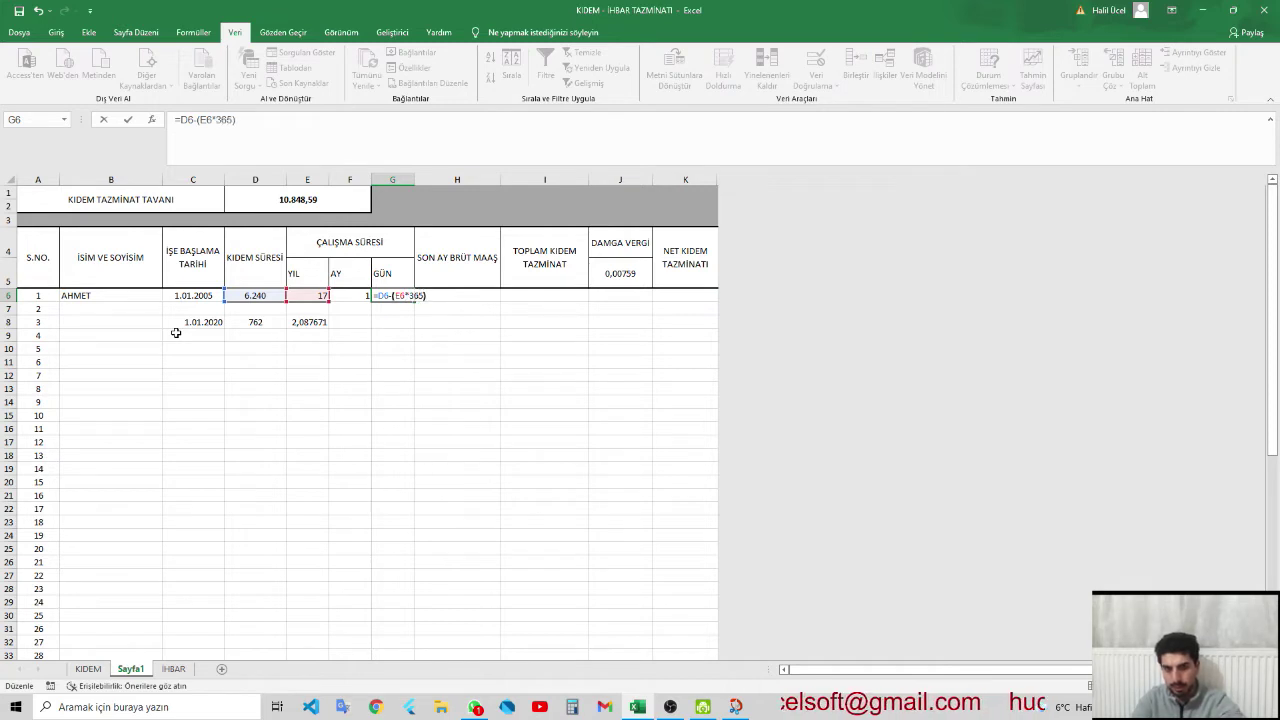
key("Right")
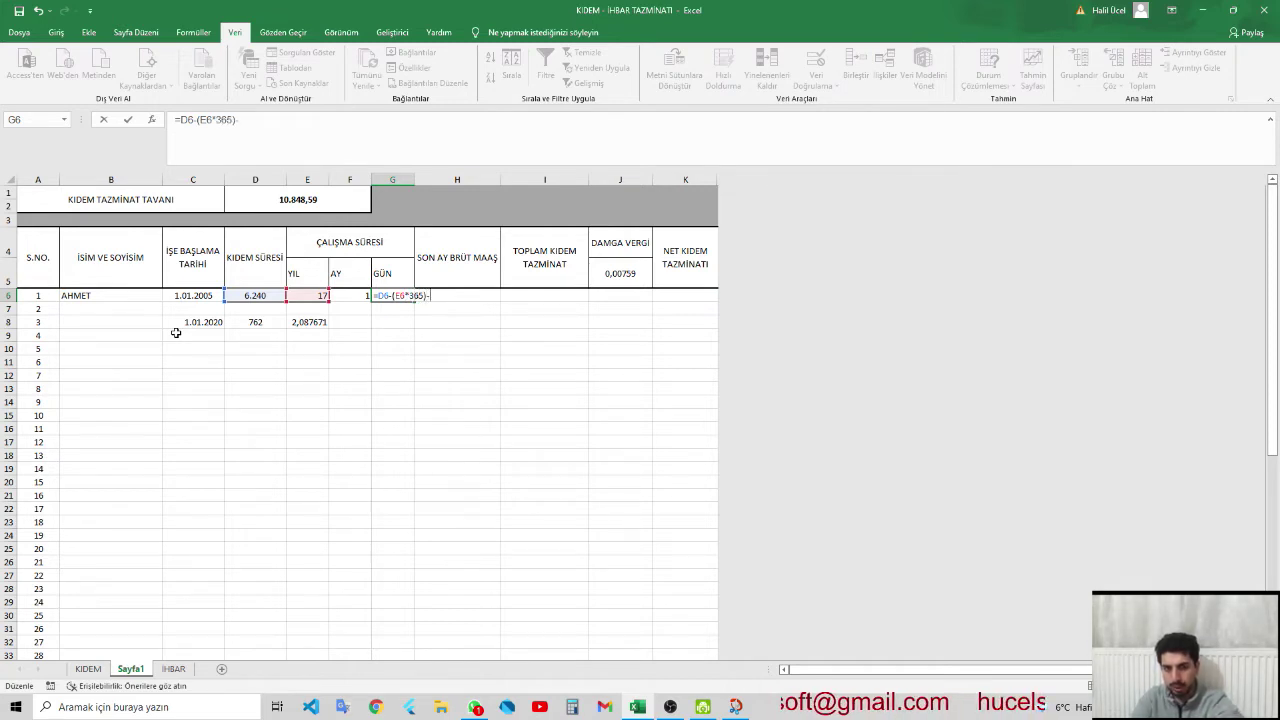
type("(F")
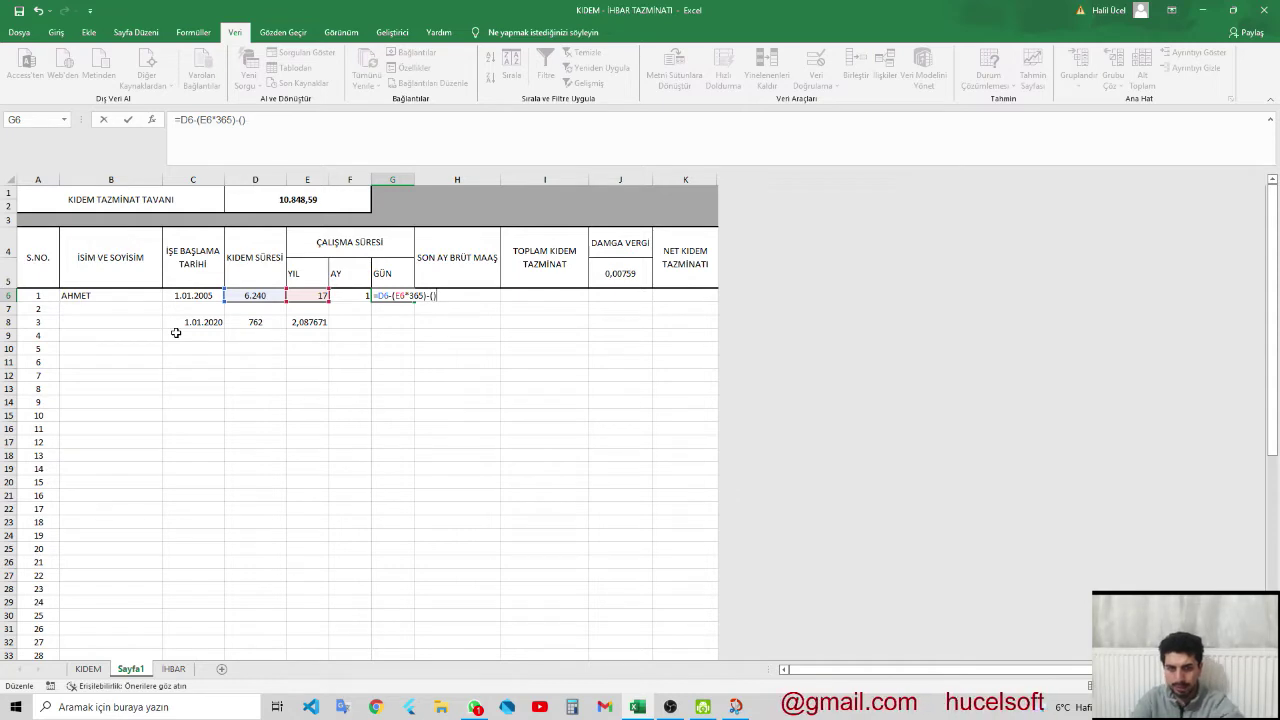
type(")")
key("Left")
type("F6")
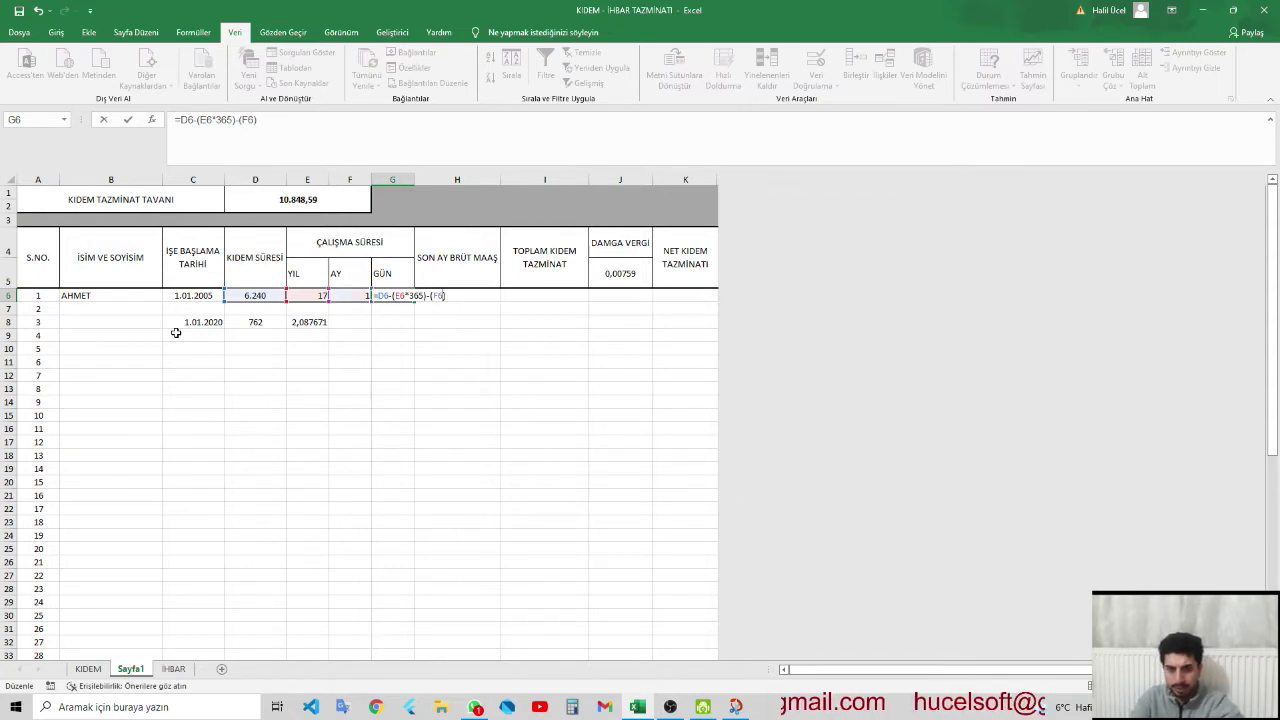
type("*30")
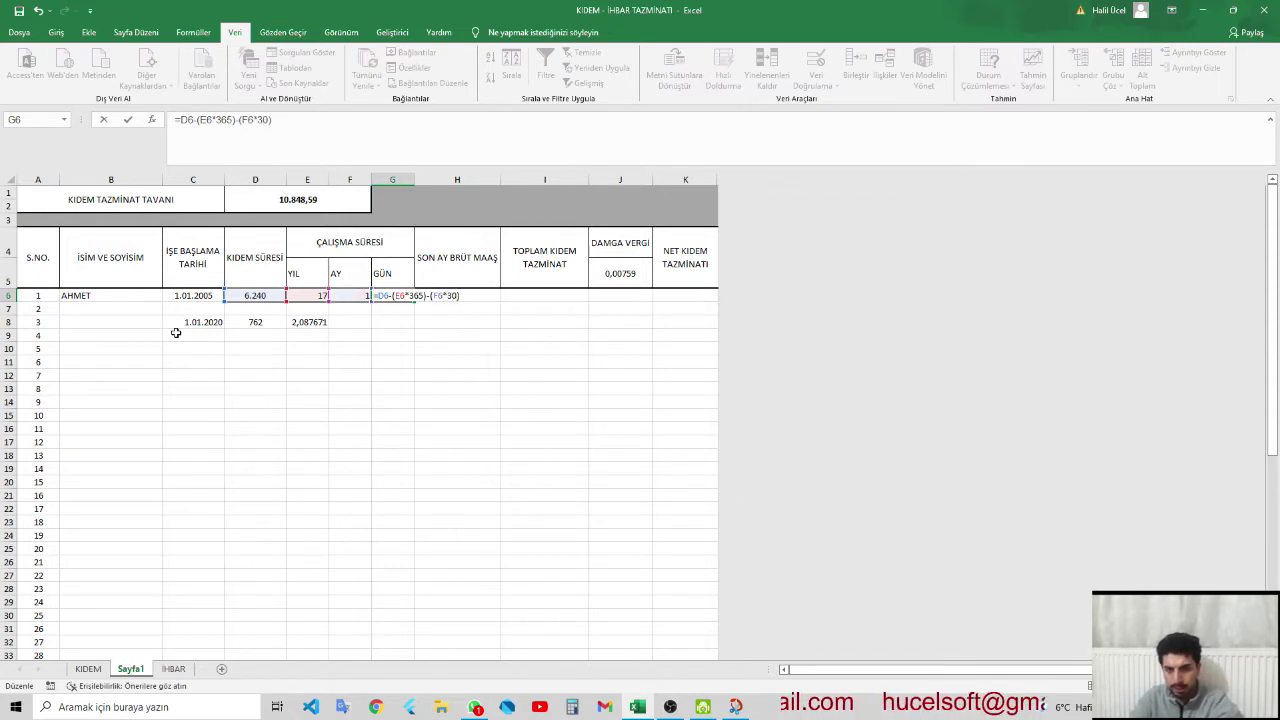
key("Return")
key("Up")
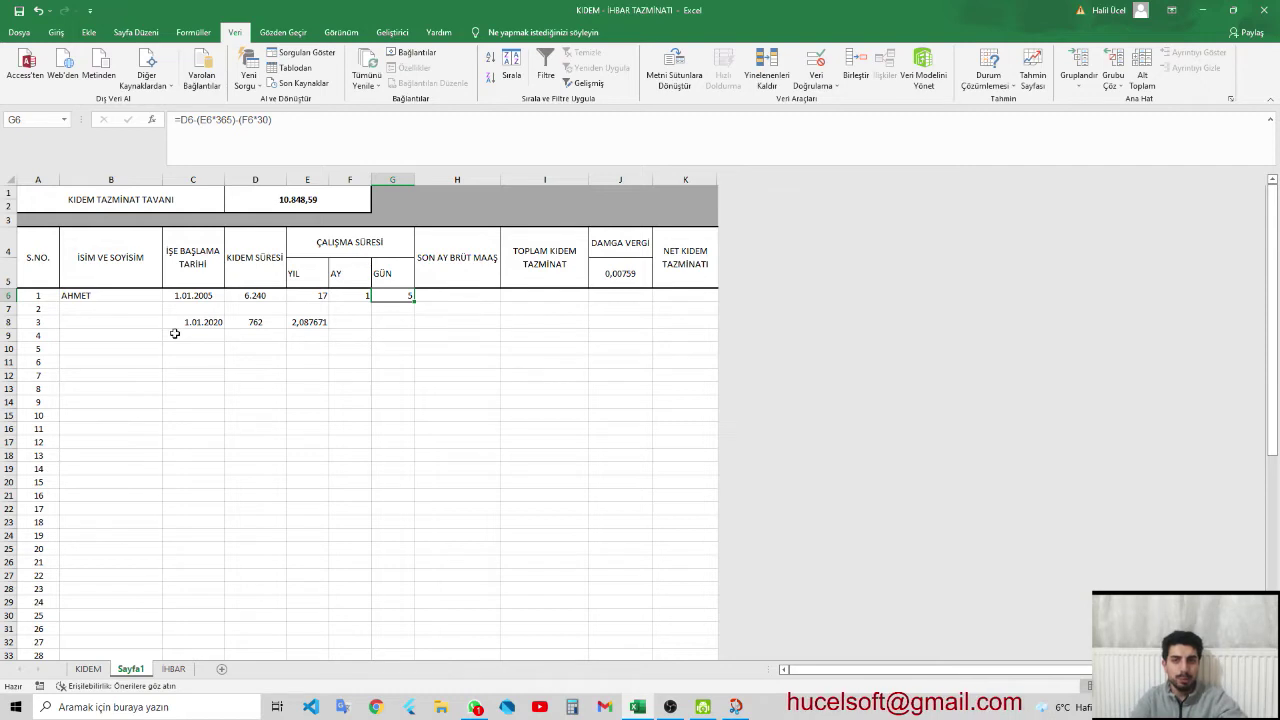
- Wrap G6's formula in AŞAĞIYUVARLA(…;0) and accept Excel's suggested bracket correction
left_click(180, 120)
type("AŞAĞIYUVARLA(")
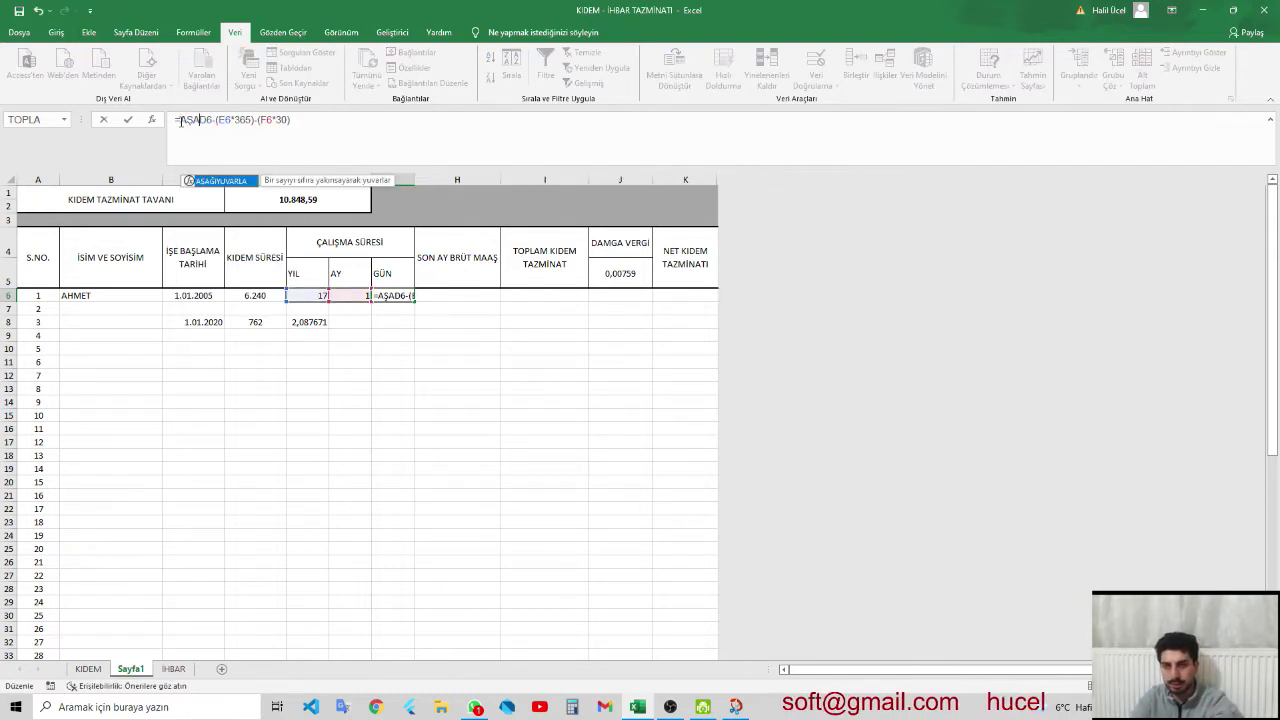
key("End")
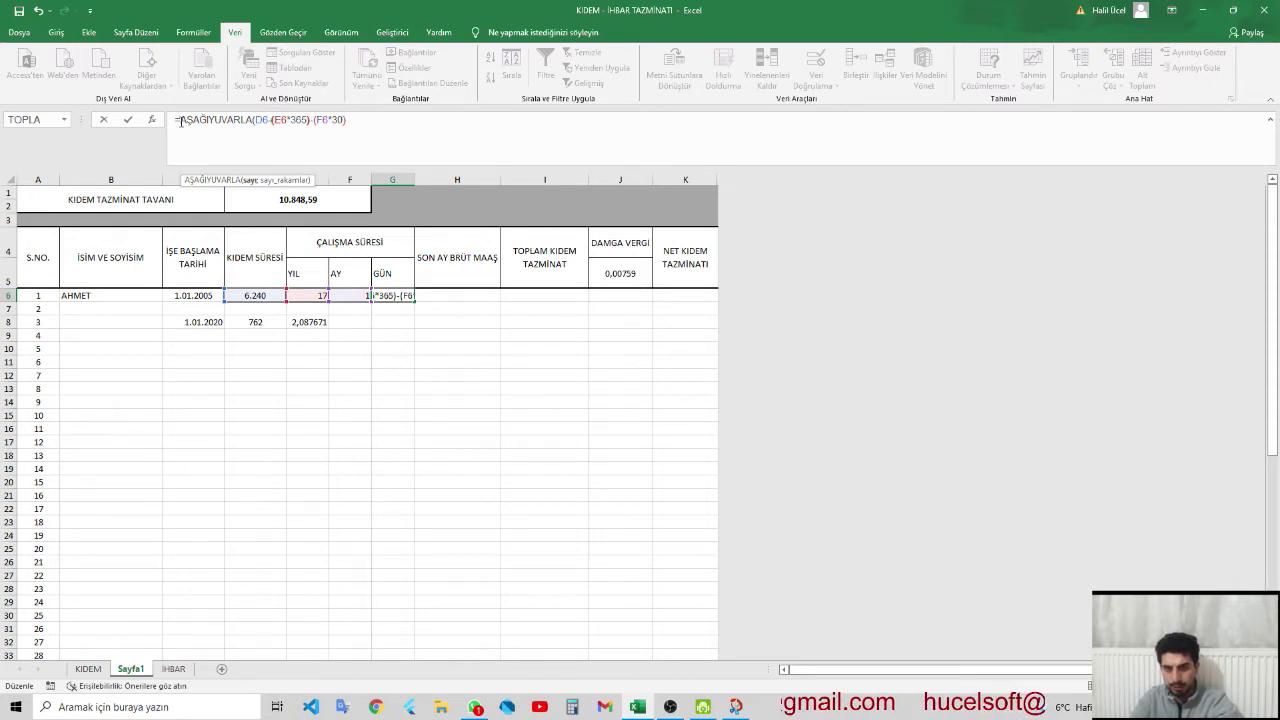
key("Left")
key("Left")
key("Left")
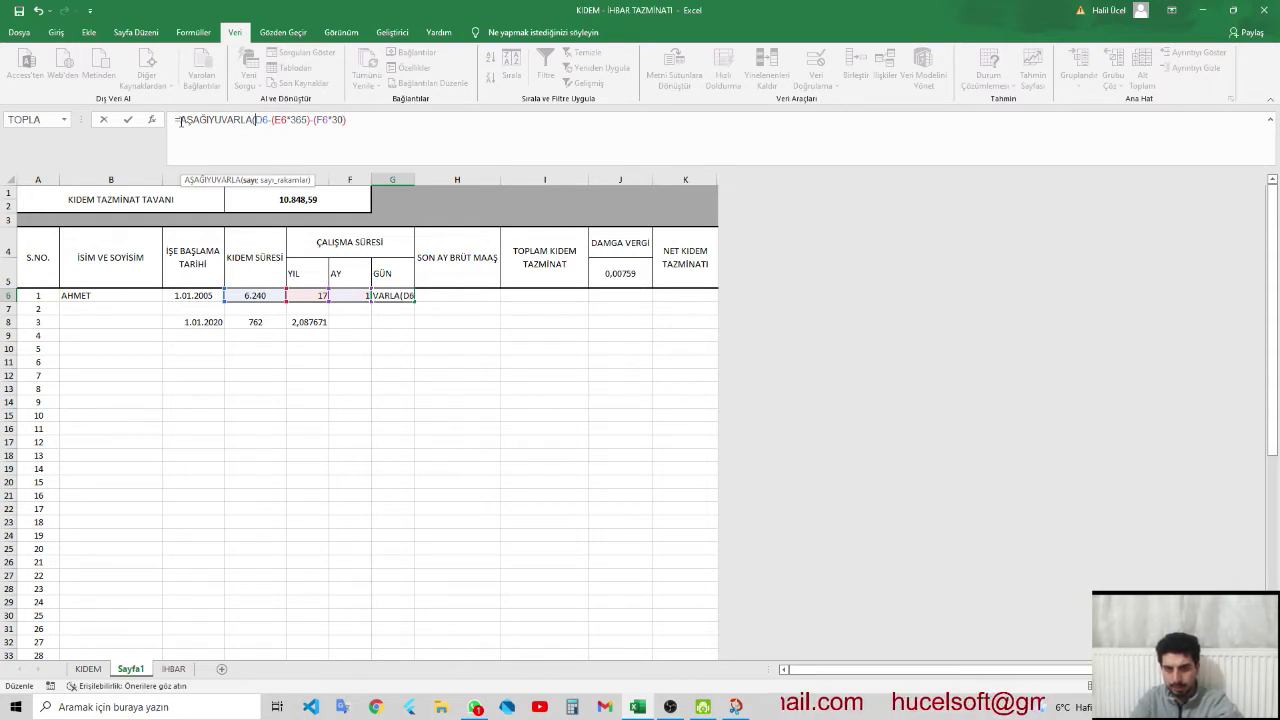
key("End")
type(";")
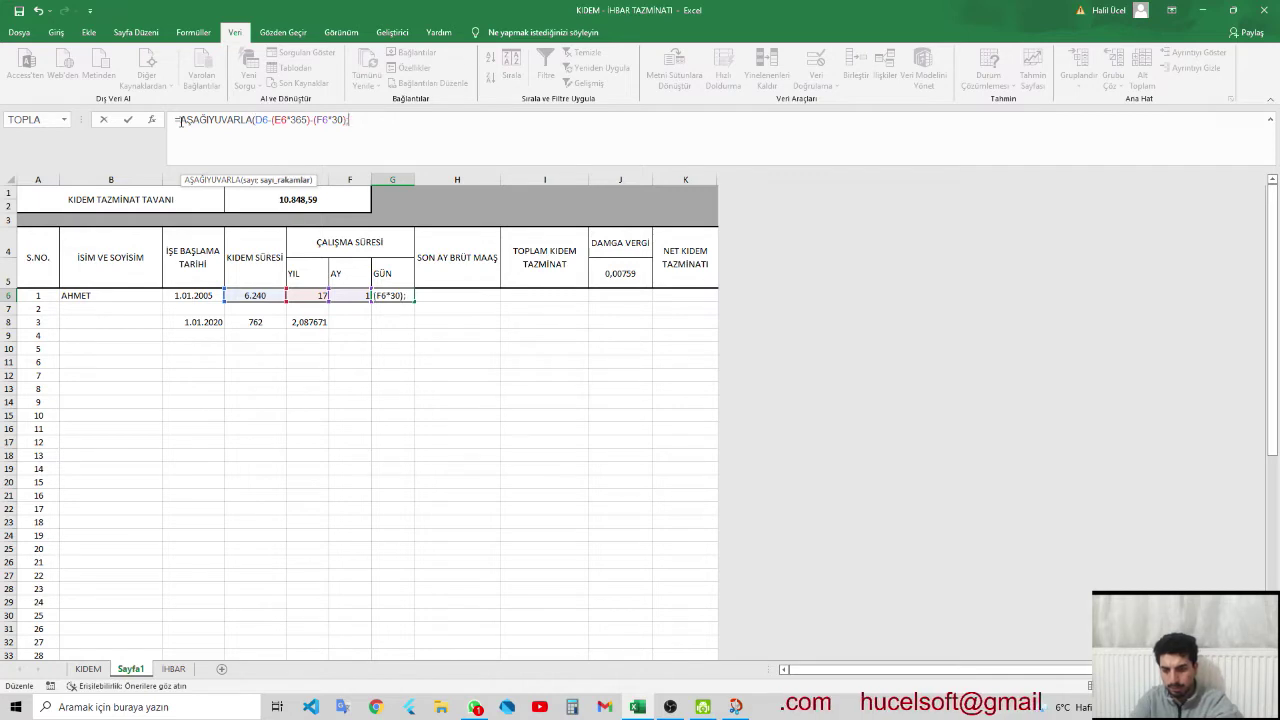
type("0")
key("Return")
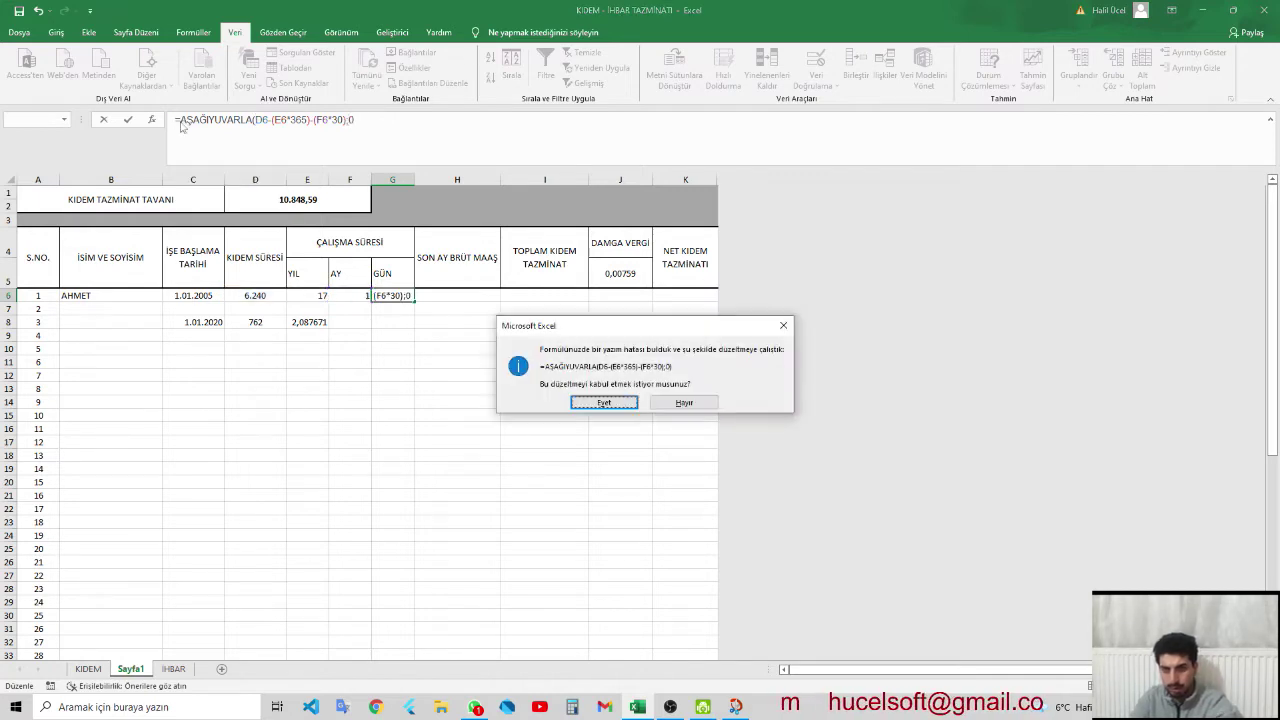
key("Return")
- Review the row's formulas, then change the C6 start date to 1.01.2006
key("Left")
key("Left")
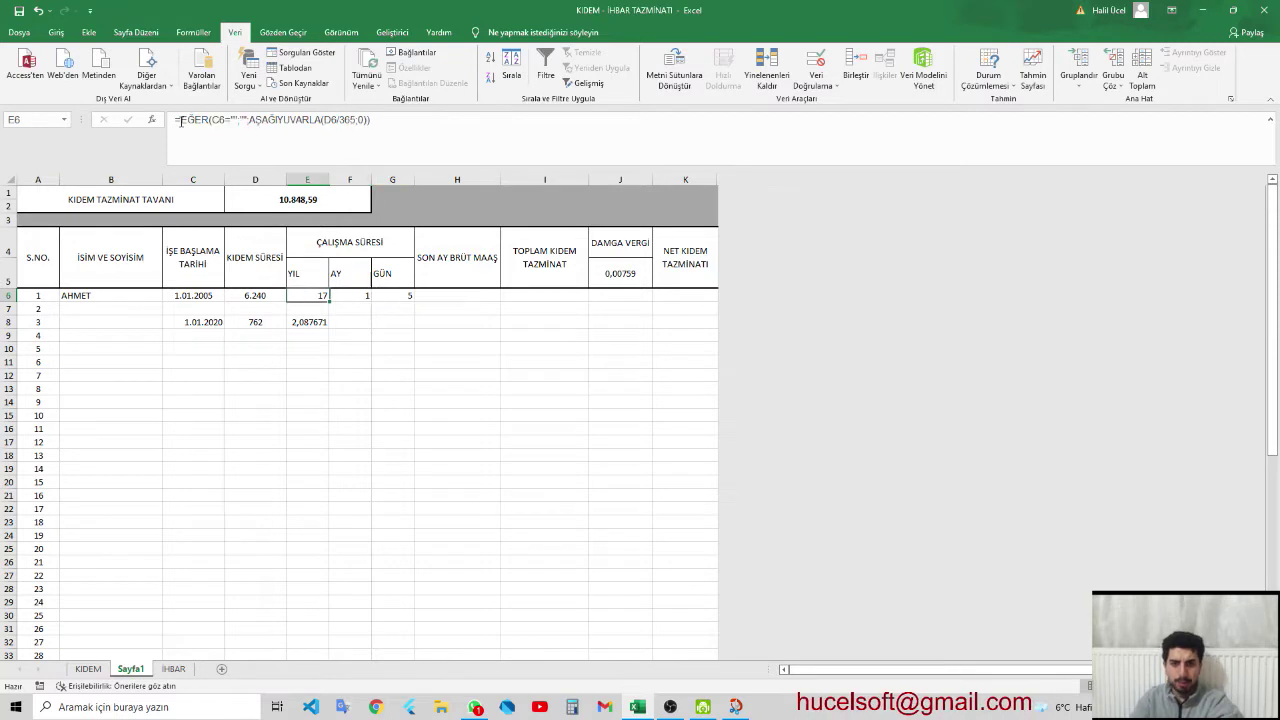
key("Left")
key("Left")
key("Right")
key("Right")
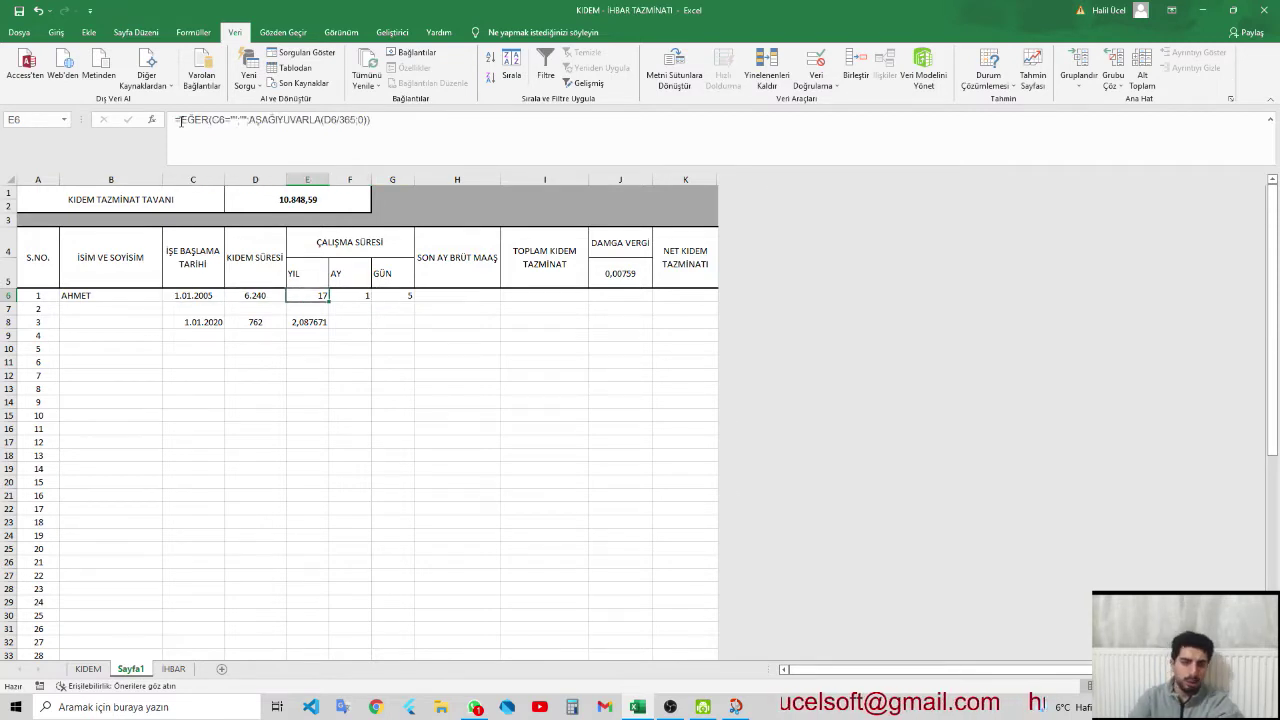
key("Right")
key("Right")
key("Left")
key("Left")
key("Left")
key("Left")
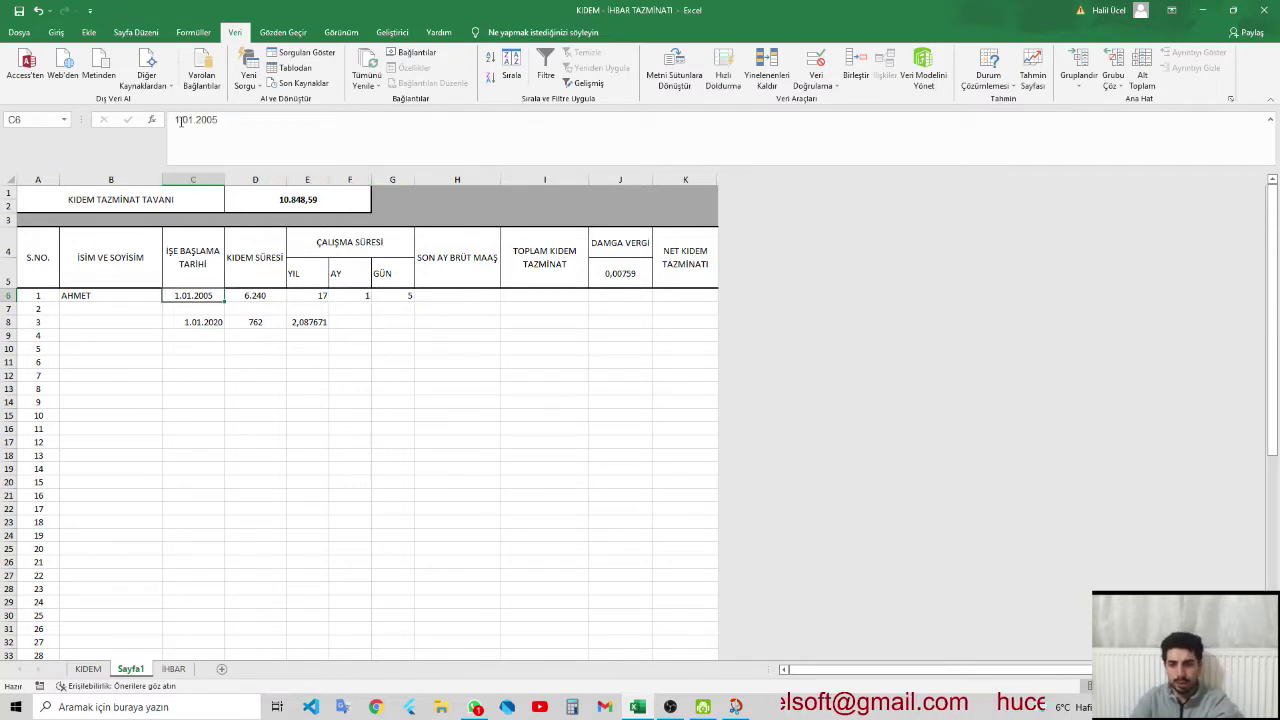
key("F2")
key("BackSpace")
type("6")
key("Return")
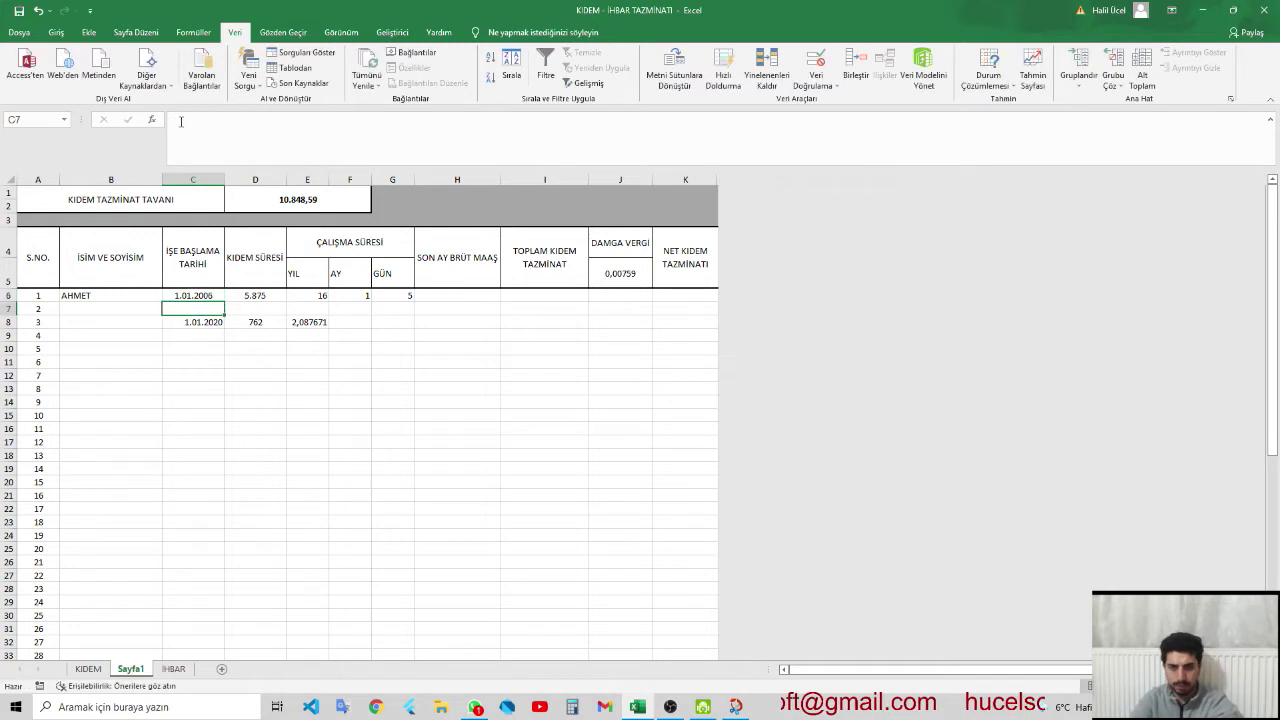
key("Up")
key("Right")
key("Right")
key("Right")
key("Right")
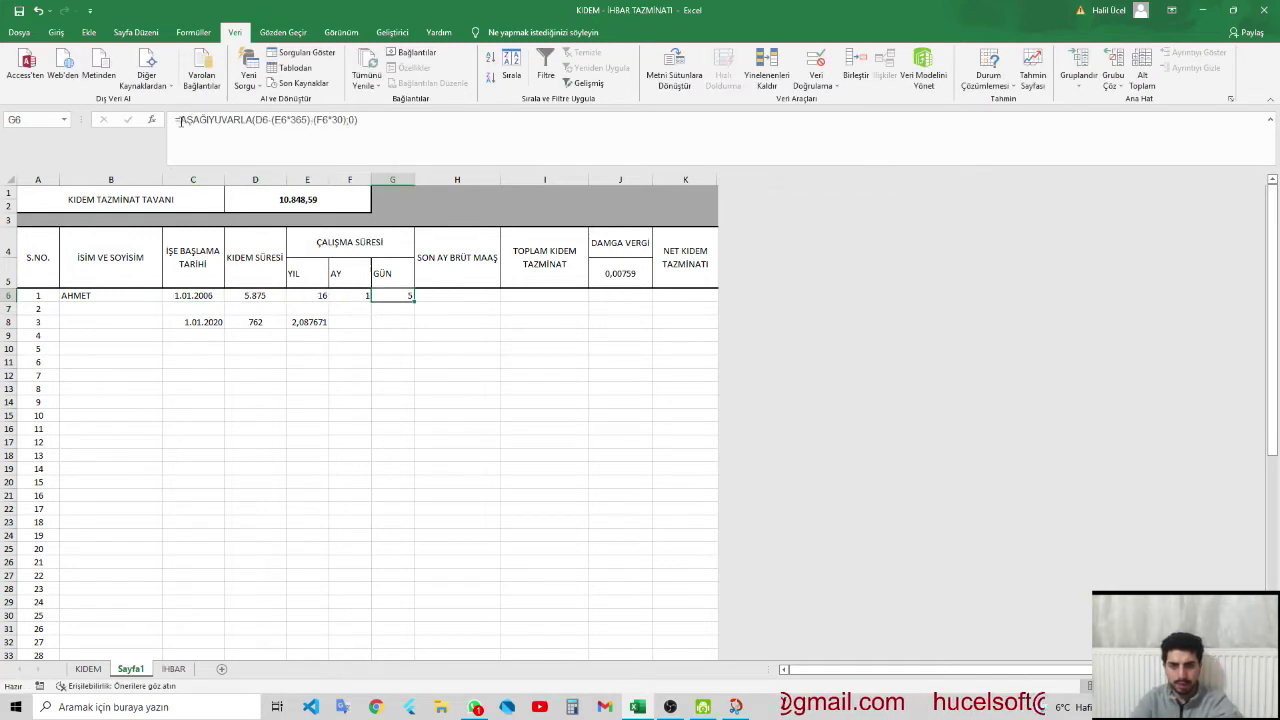
- Change the start date to 1.02.2006 and check E6–G6 read 16 years, 0 months, 4 days
key("Left")
key("Left")
key("Left")
key("Left")
key("F2")
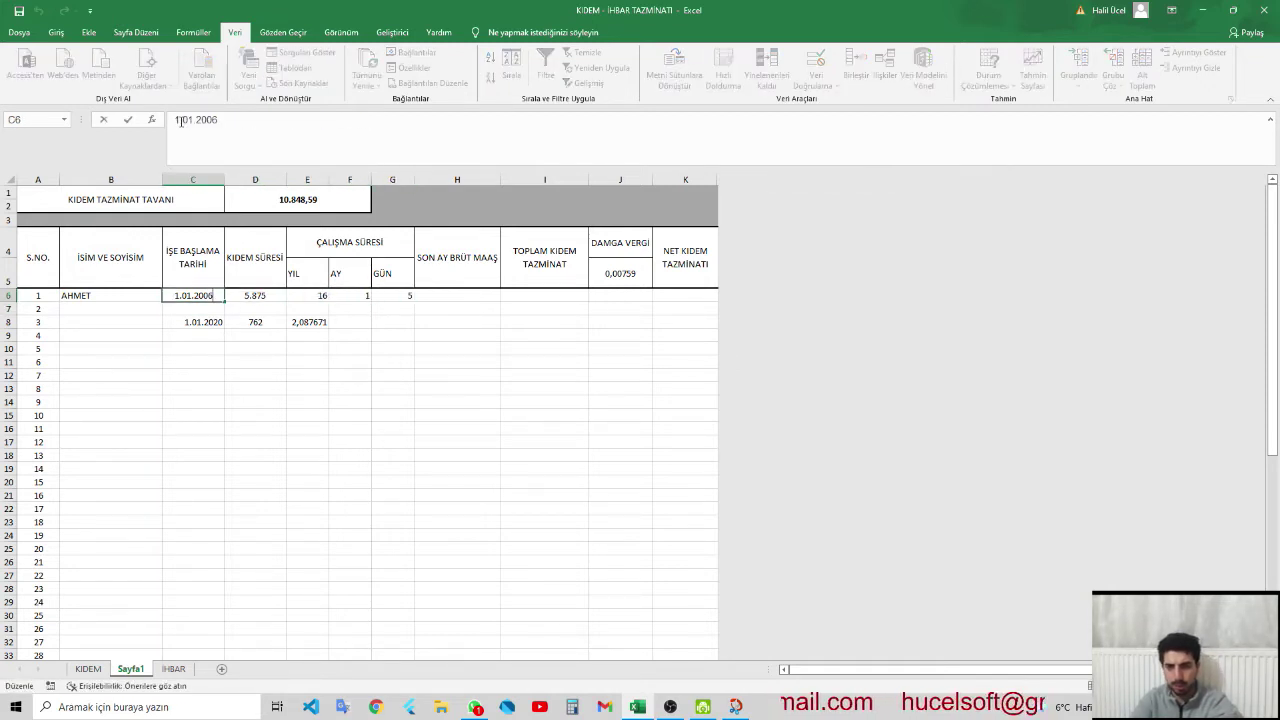
key("BackSpace")
type("2")
key("Return")
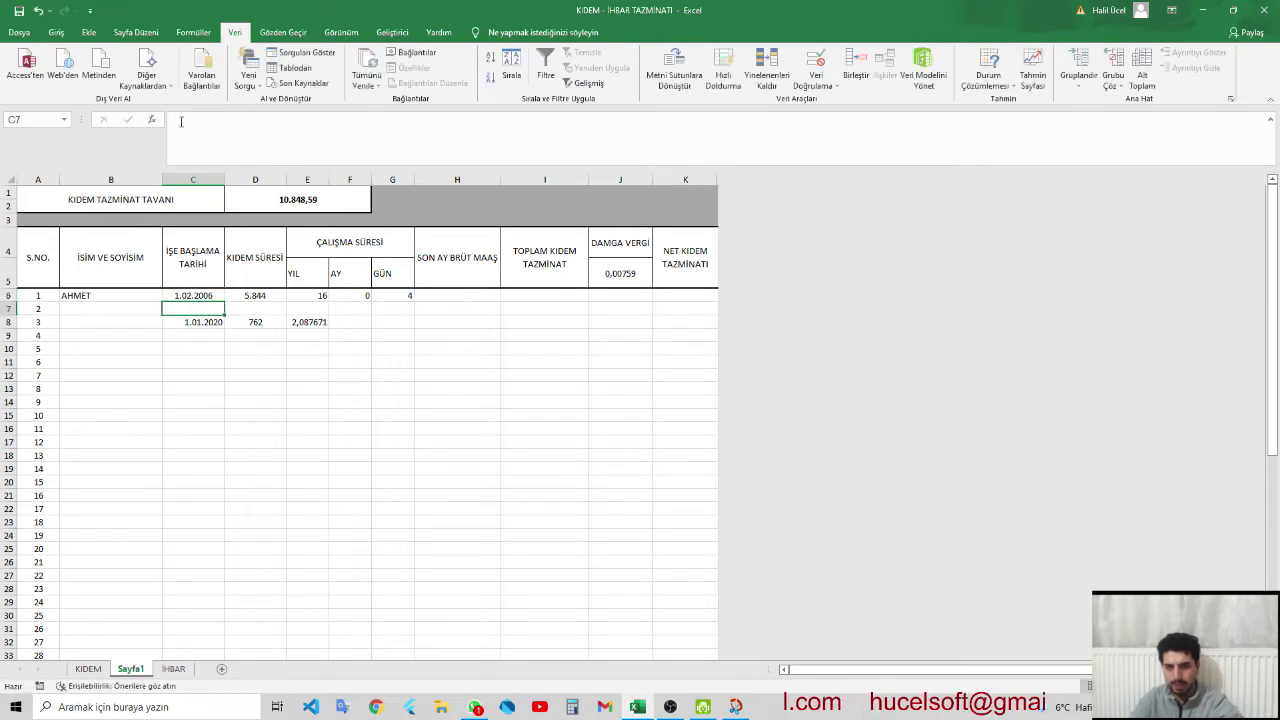
key("Up")
key("Right")
key("Right")
key("Right")
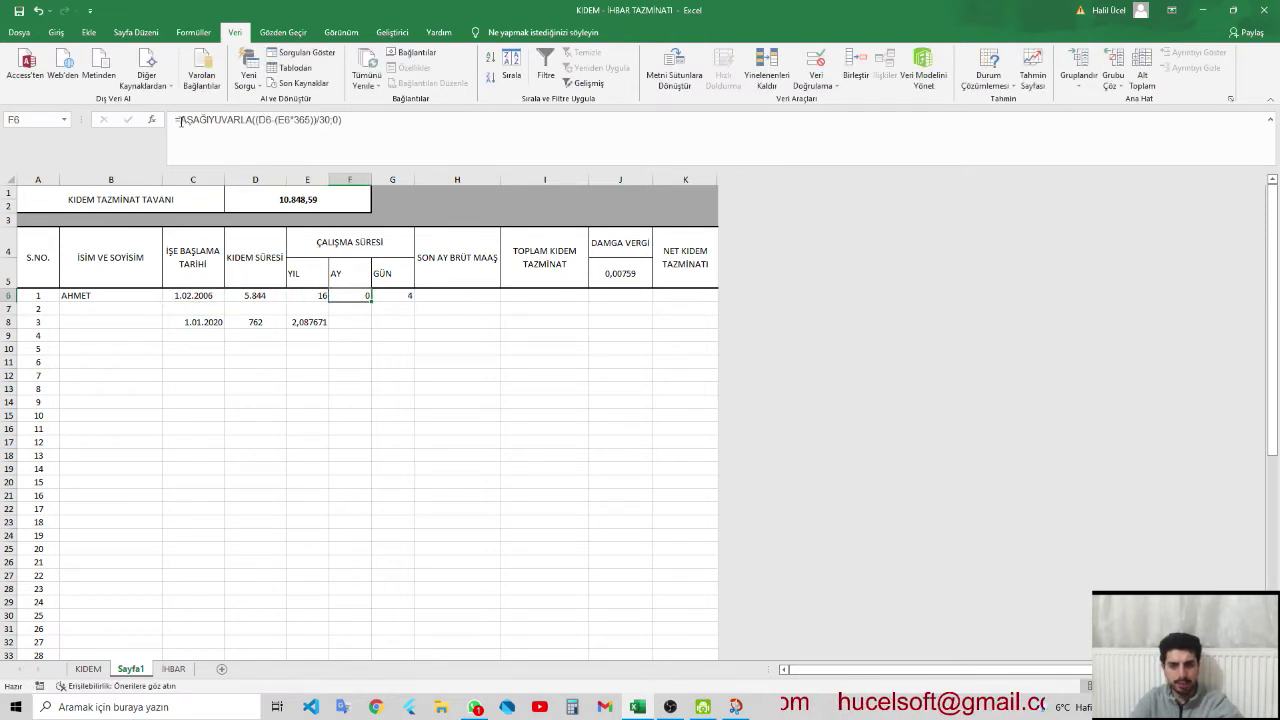
key("Right")
key("Left")
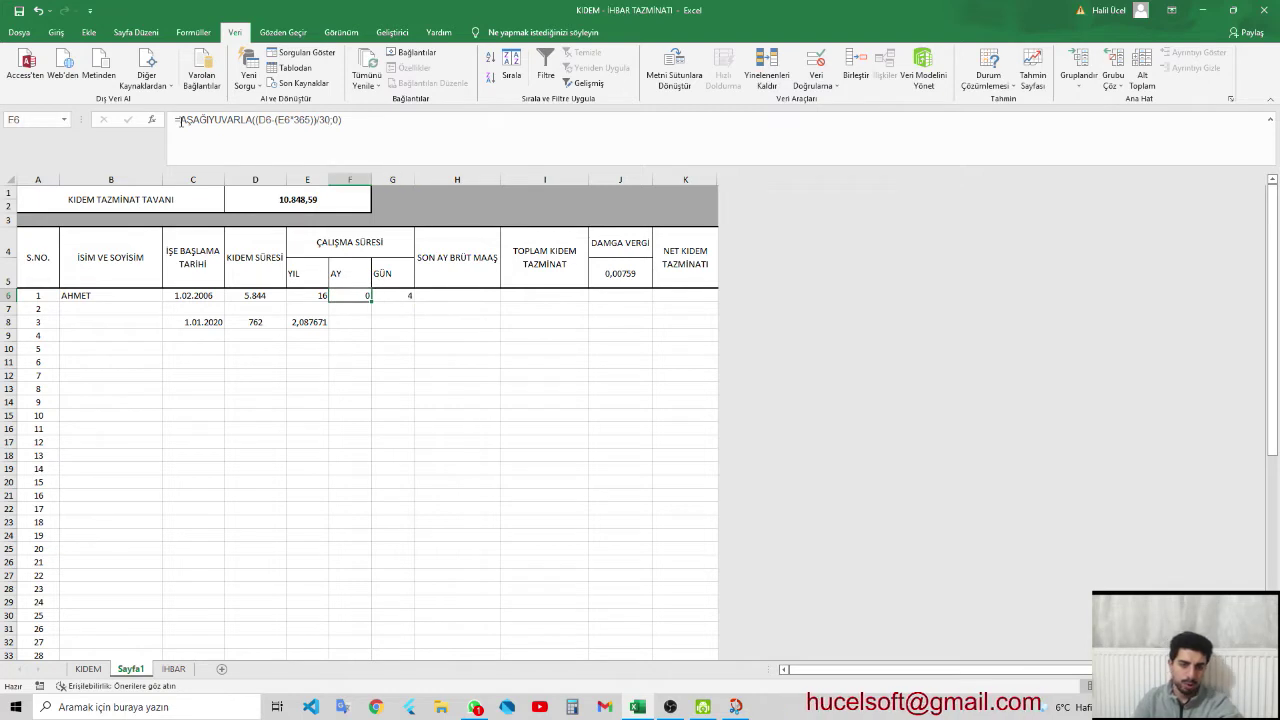
key("Right")
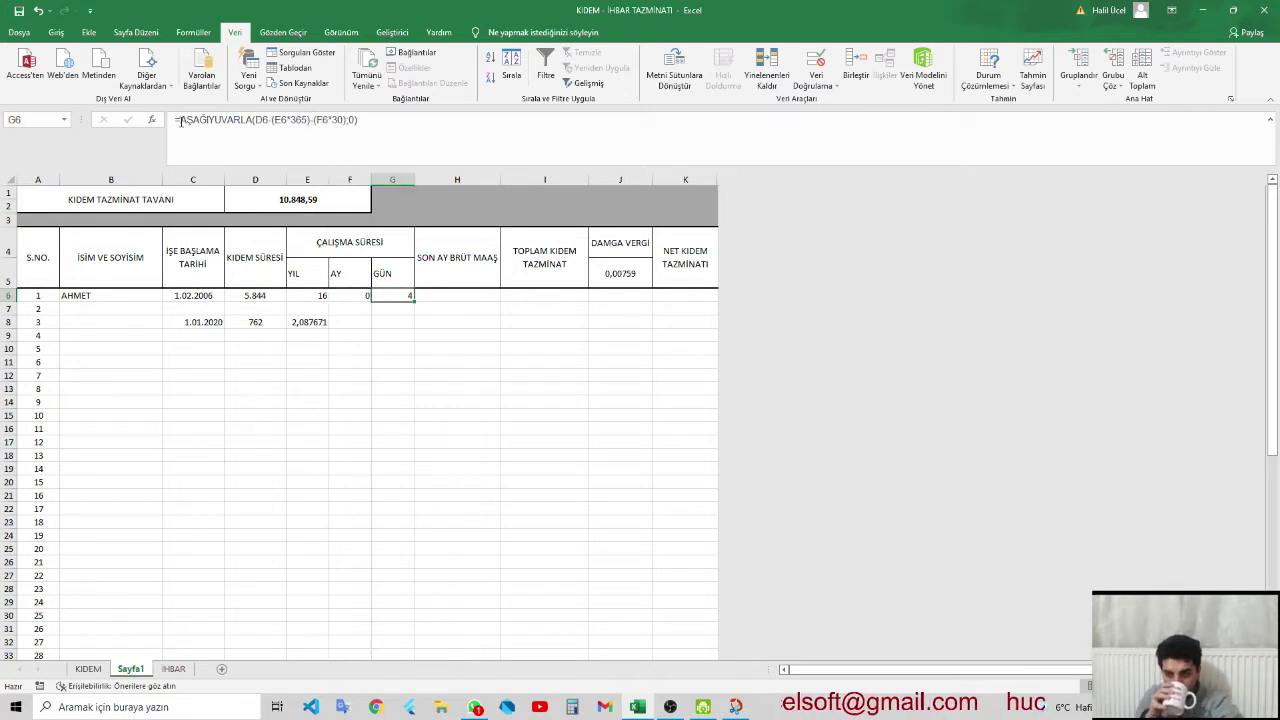
key("Left")
key("Left")
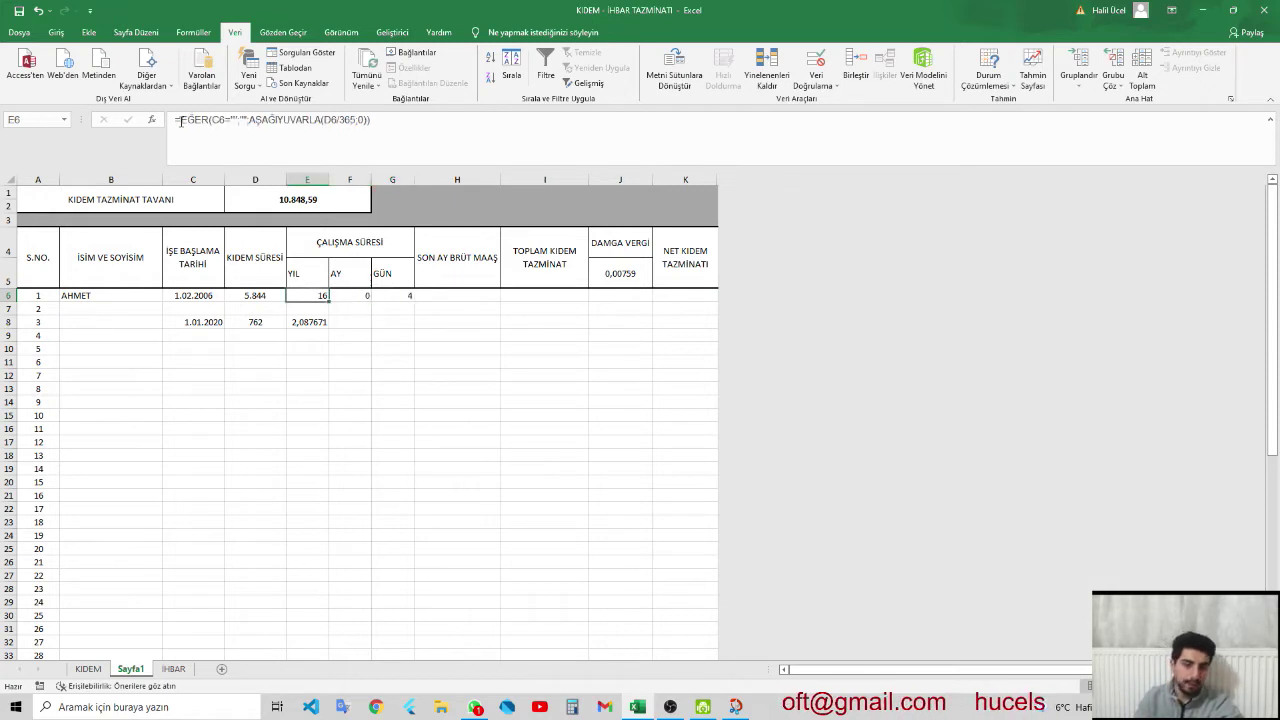
key("Left")
key("Left")
key("Right")
key("Right")
key("Right")
key("Right")
key("Right")
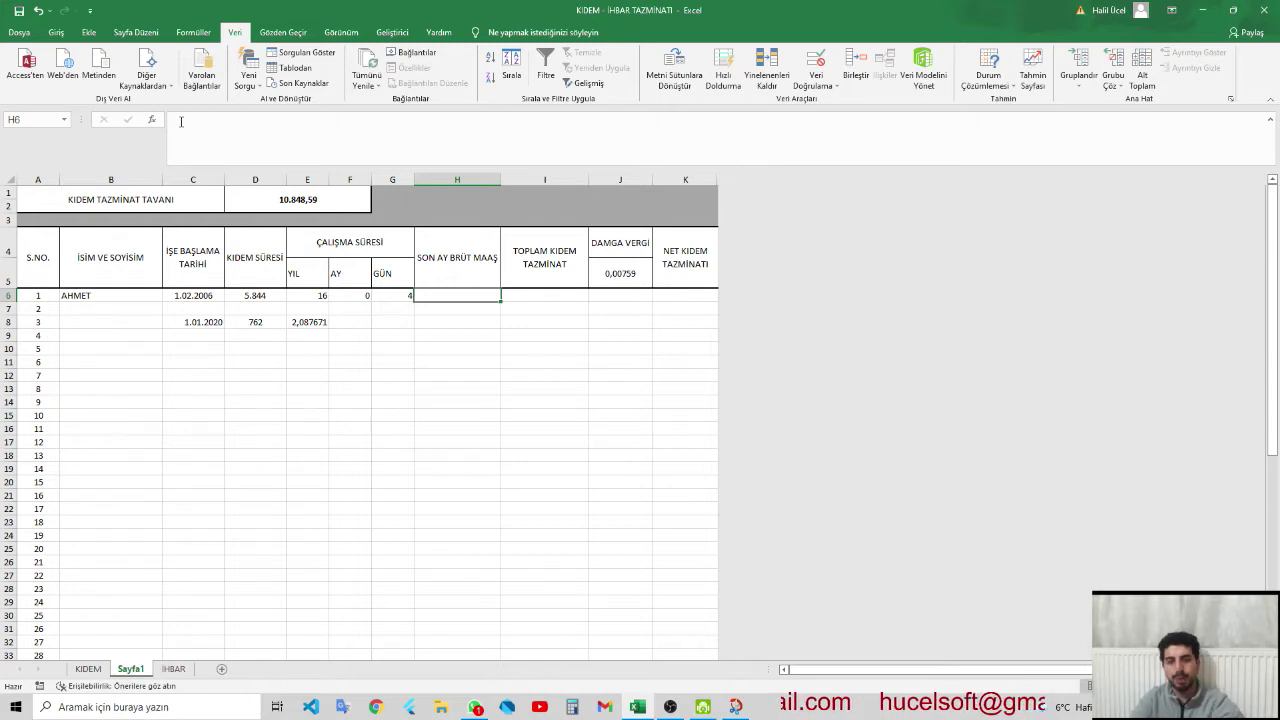
- Clear the -150 salary in H6 and select the salary cells from H6 downward
type("=")
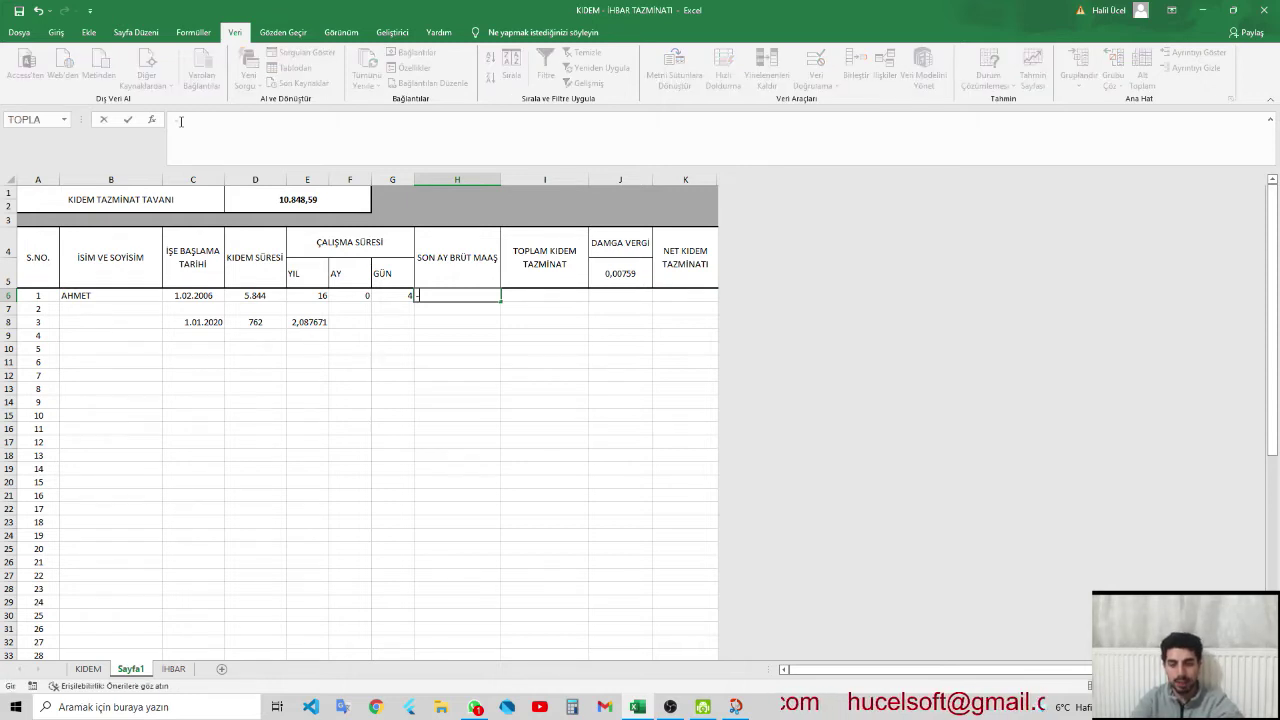
type("0")
key("Return")
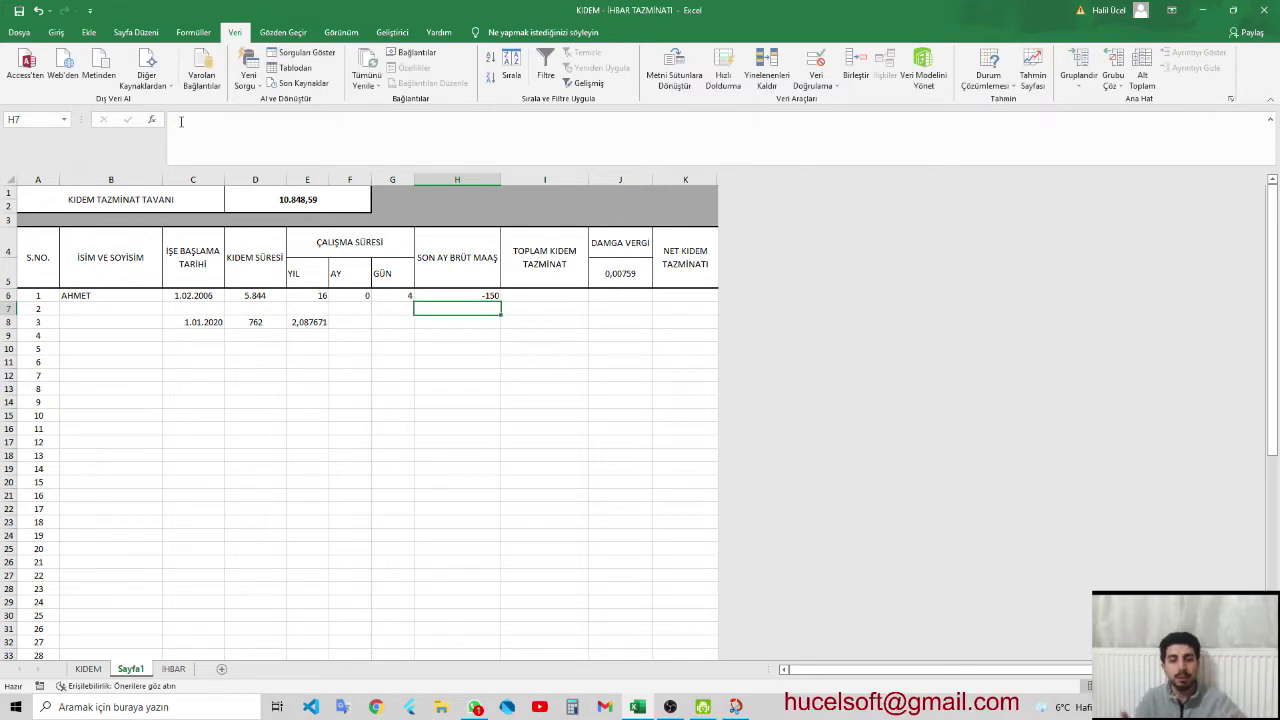
left_click(456, 295)
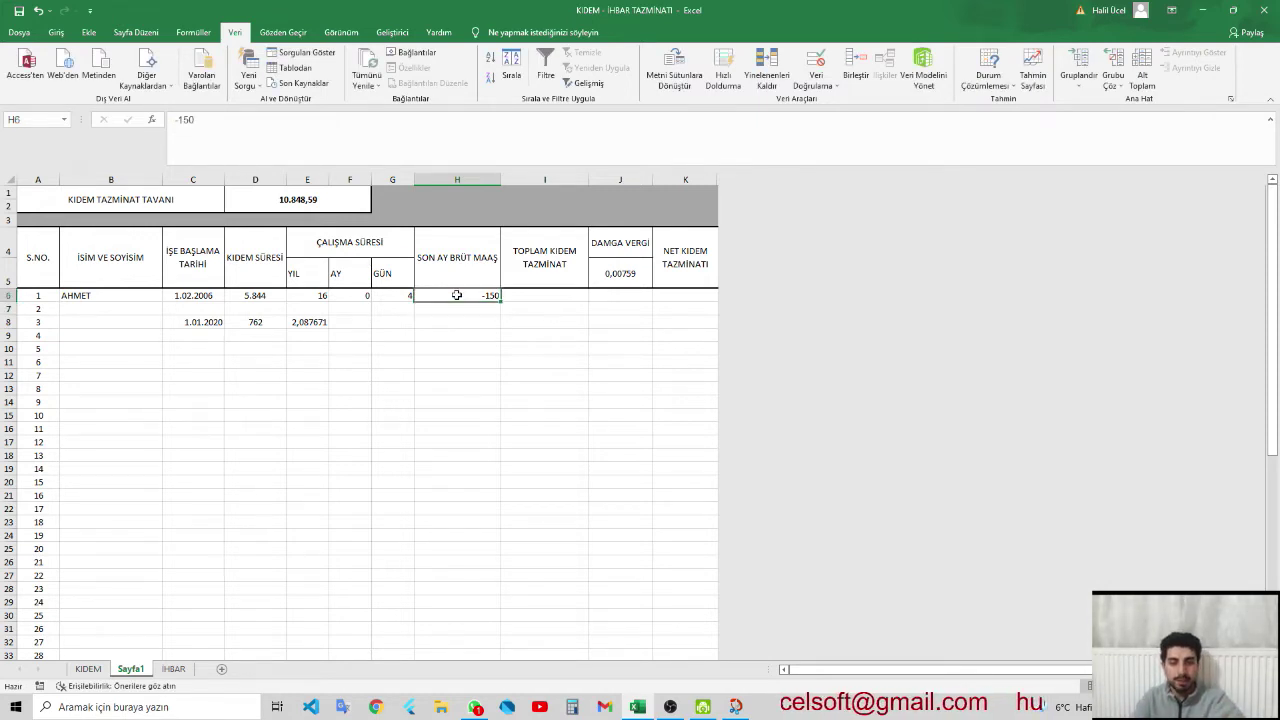
key("shift+Down")
key("shift+Down")
key("shift+Down")
key("shift+Down")
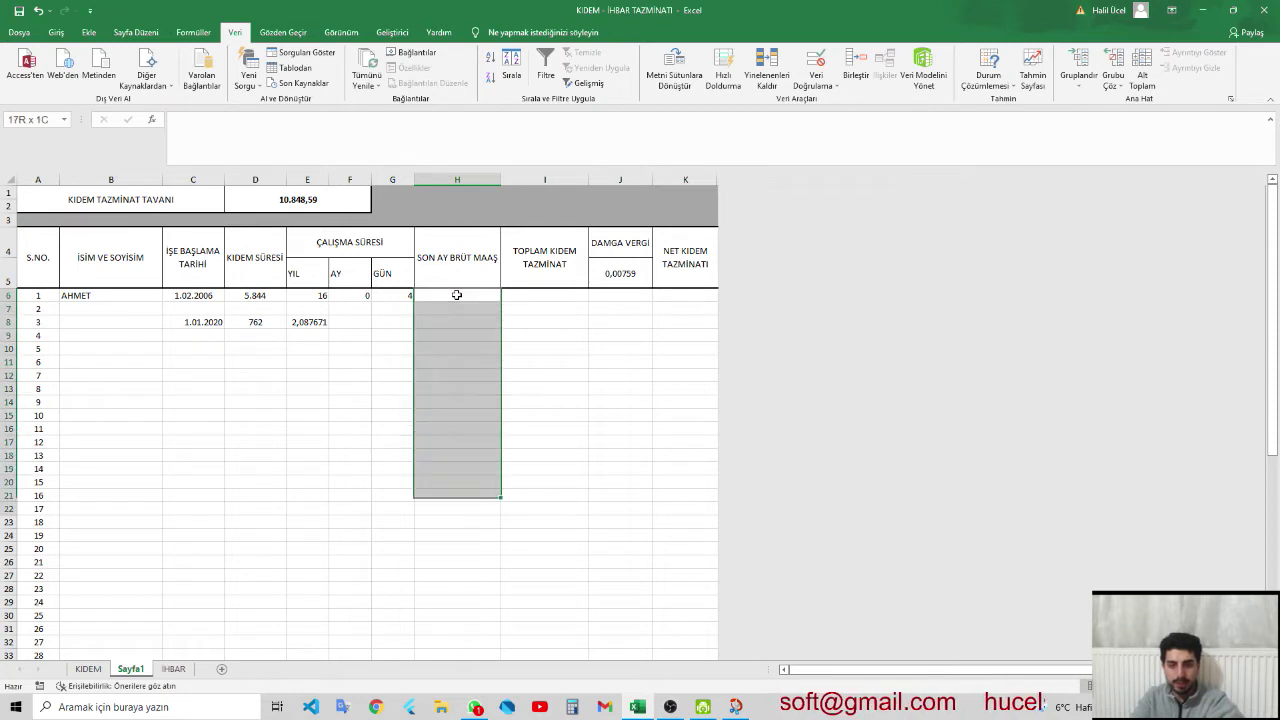
key("shift+Down")
key("shift+Down")
key("shift+Down")
key("shift+Down")
key("shift+Down")
key("shift+Down")
key("shift+Down")
key("shift+Down")
key("shift+Down")
key("shift+Down")
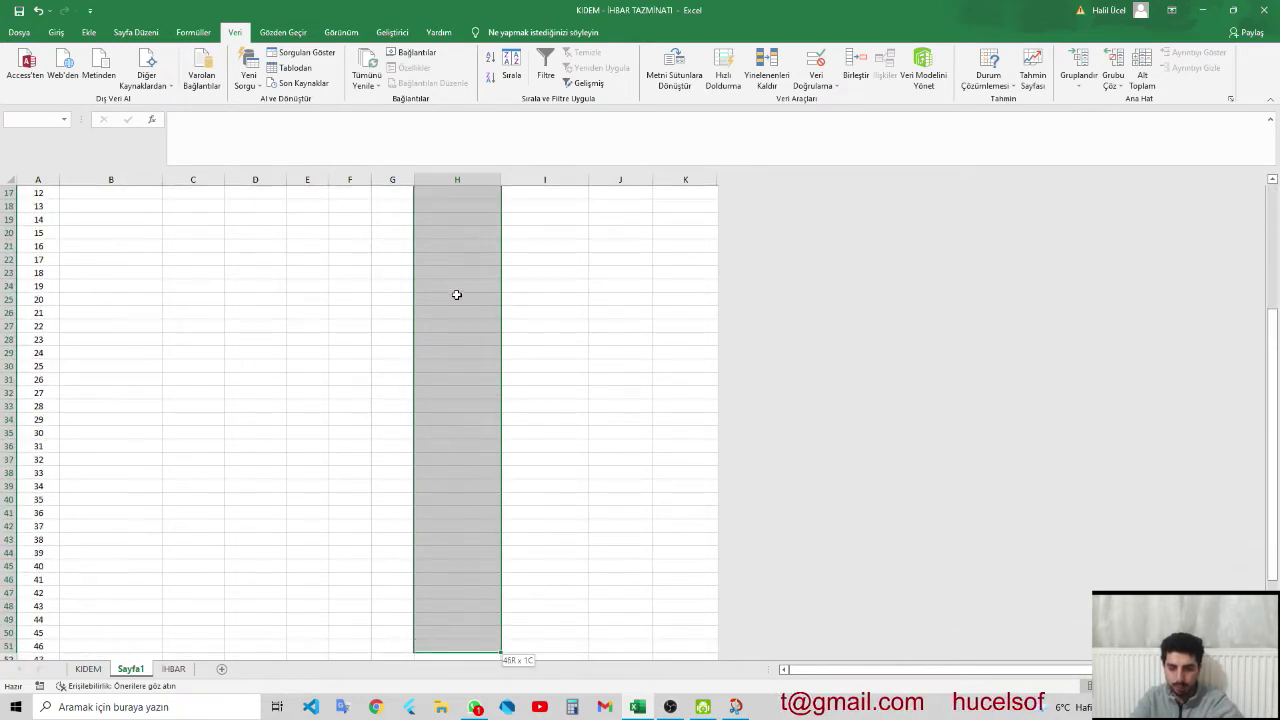
key("shift+Down")
key("shift+Down")
key("shift+Down")
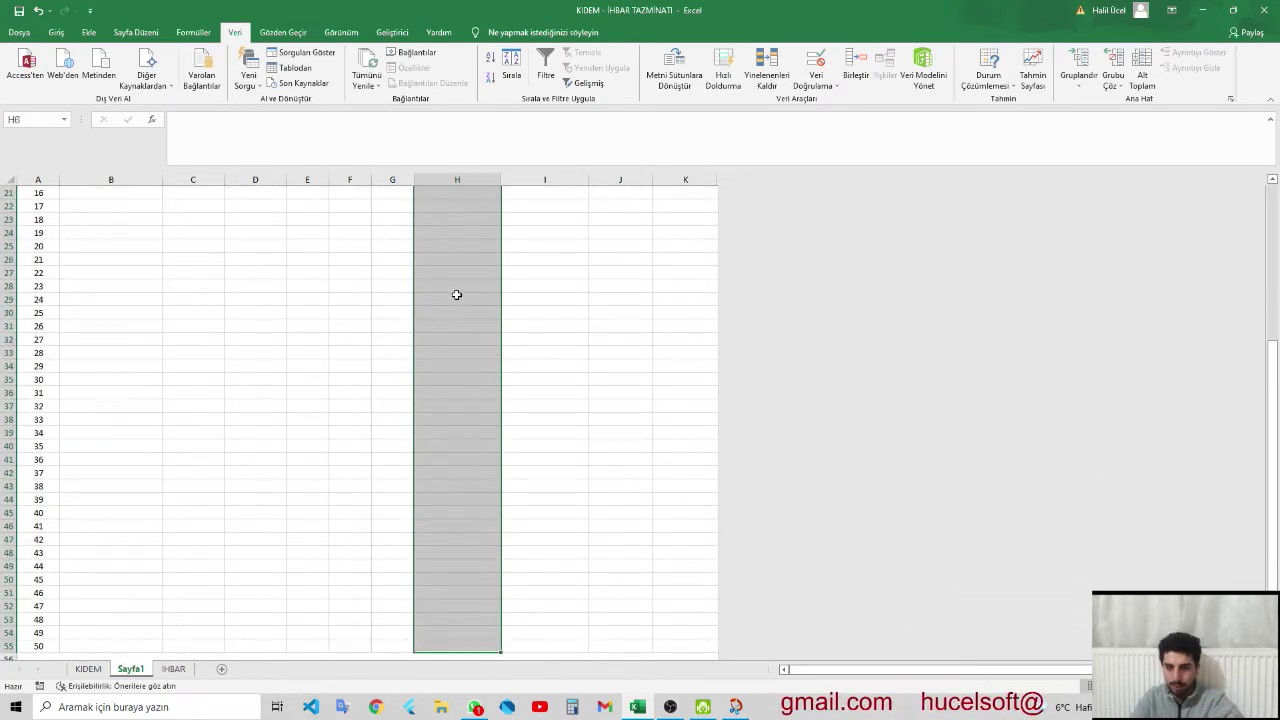
- Add a Data Validation rule allowing decimals between 0 and 9999999 to the selected salary cells
left_click(818, 86)
left_click(845, 131)
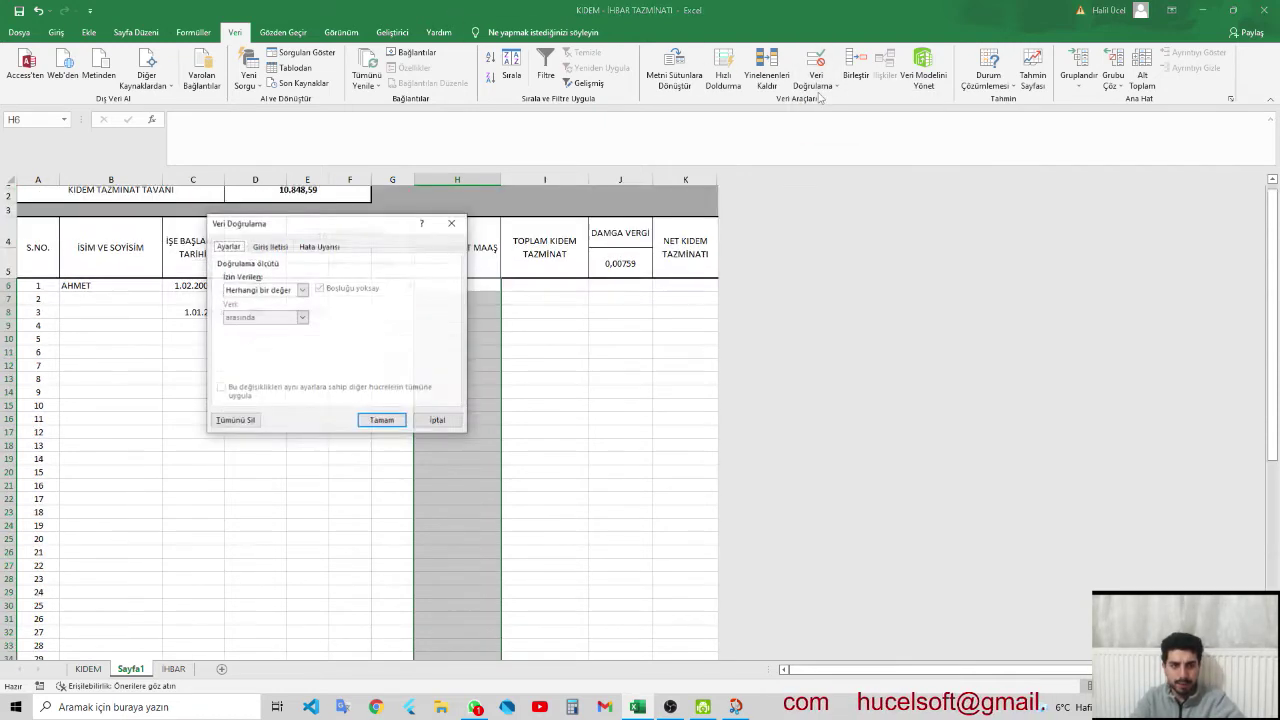
left_click(302, 289)
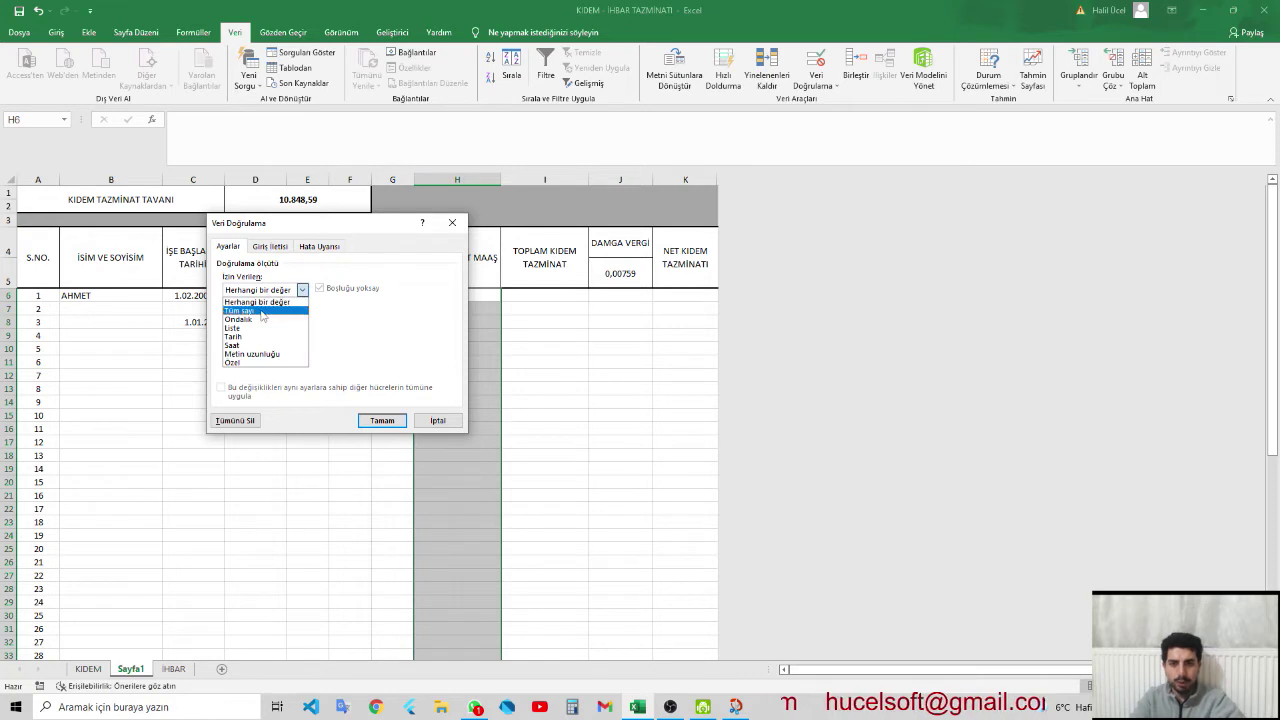
left_click(262, 310)
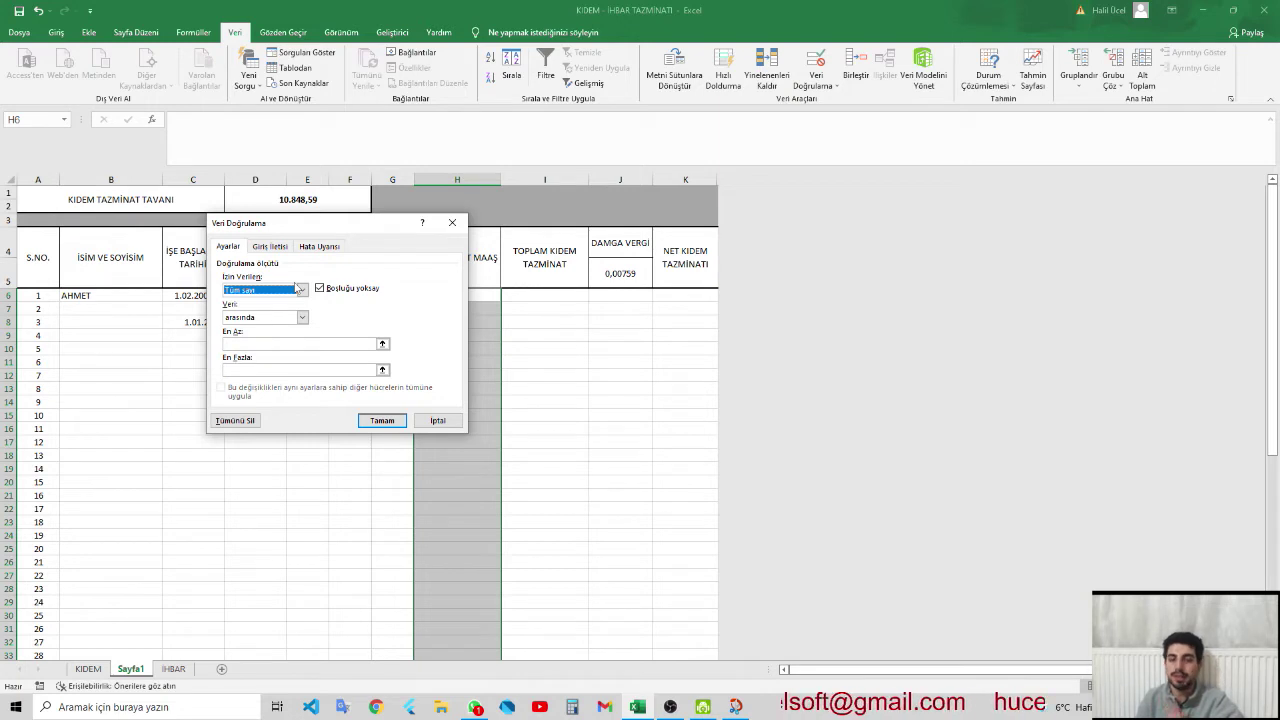
left_click(298, 289)
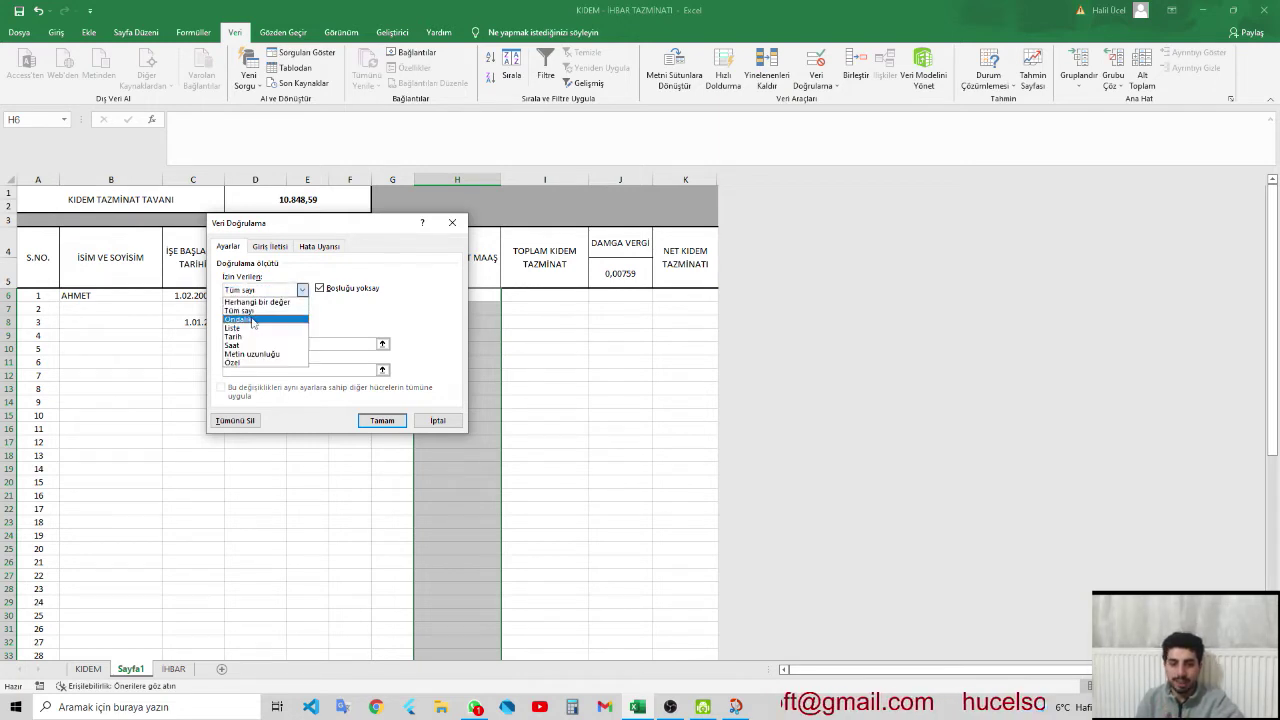
left_click(251, 320)
left_click(249, 345)
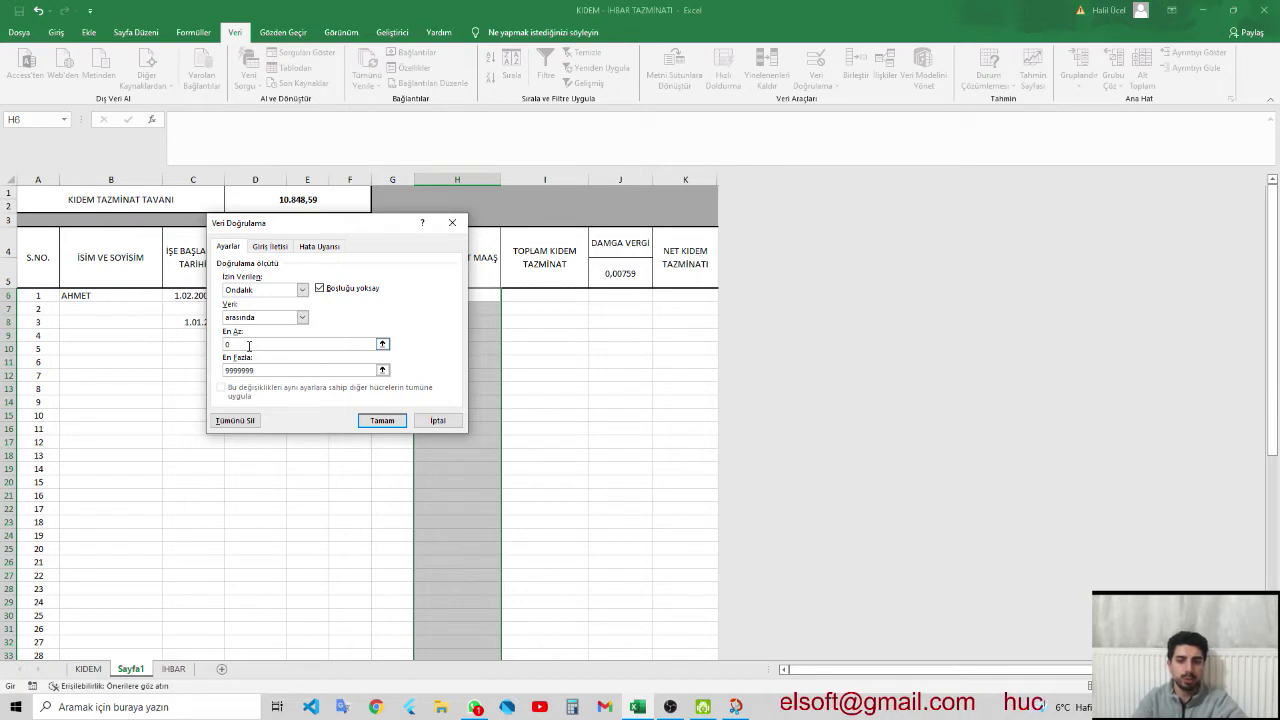
key("Tab")
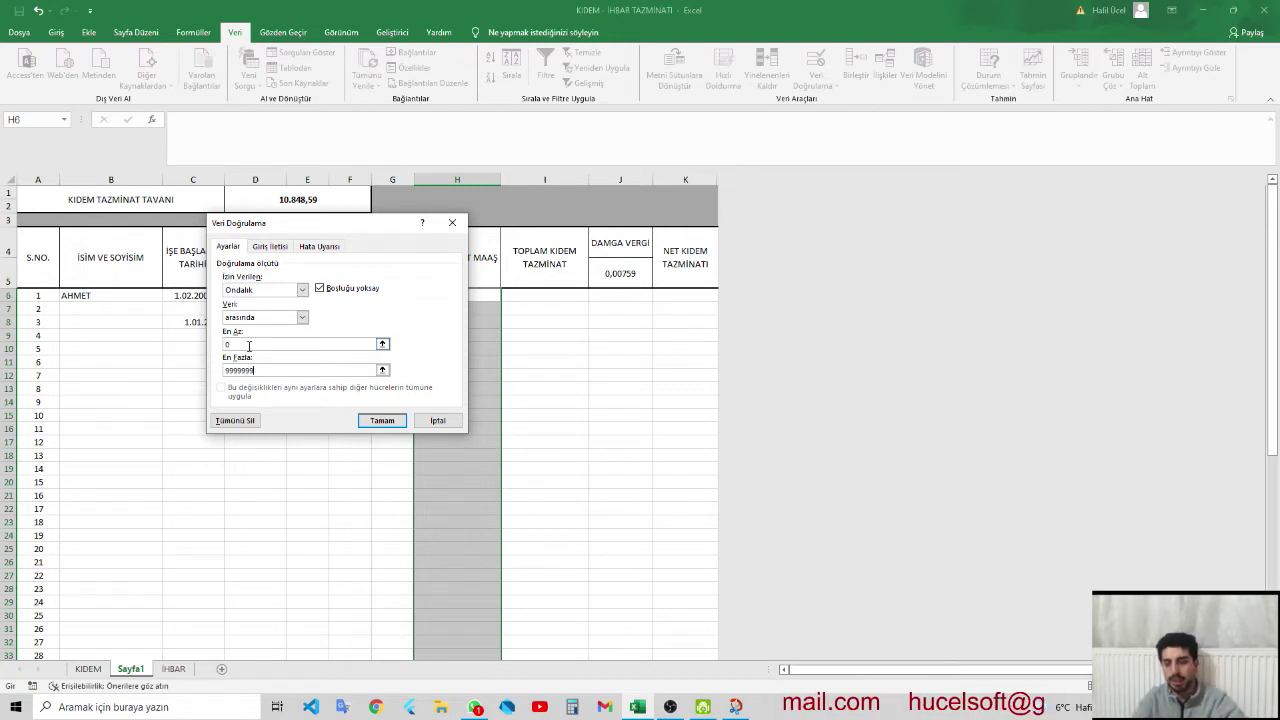
key("Return")
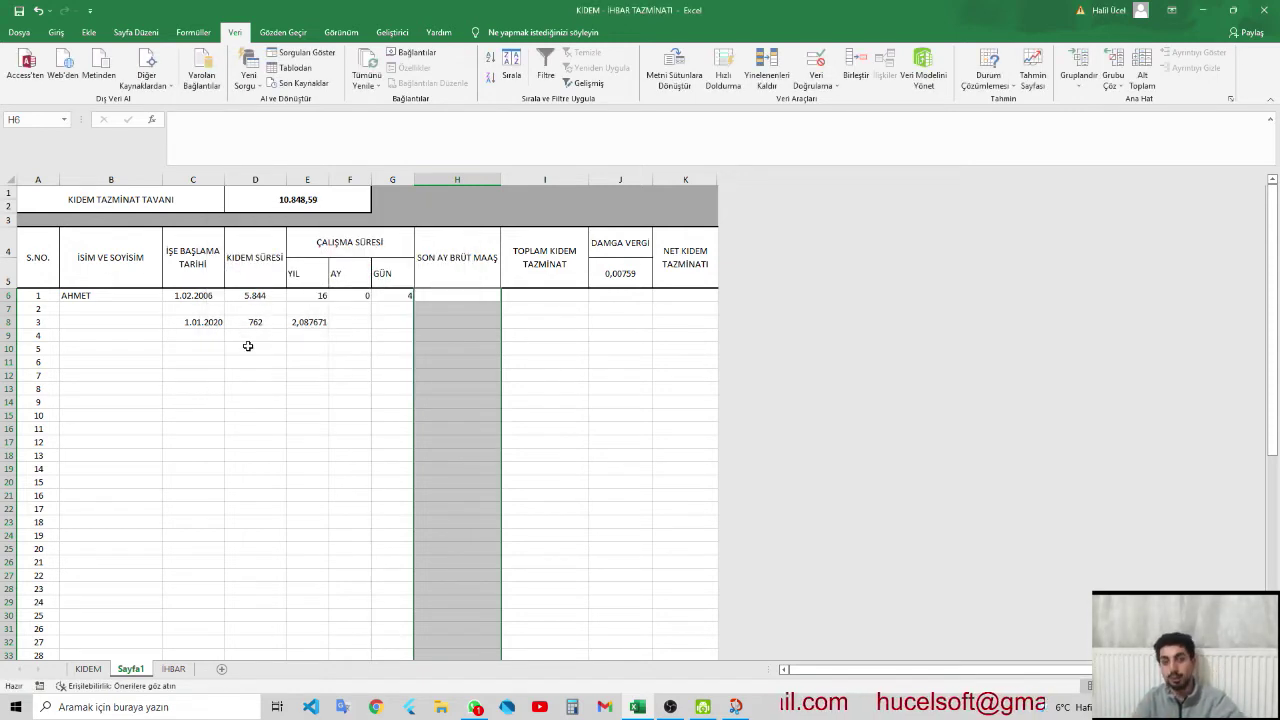
left_click(248, 346)
left_click(471, 296)
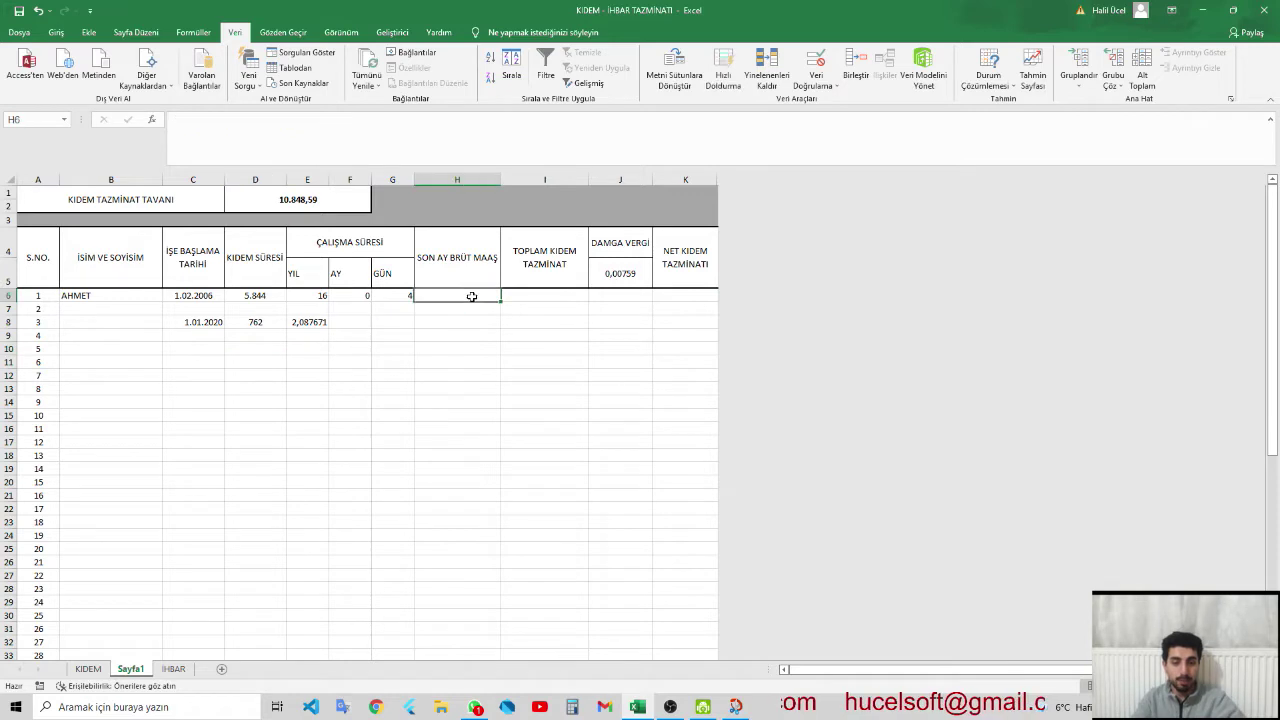
type("5")
key("Return")
key("Escape")
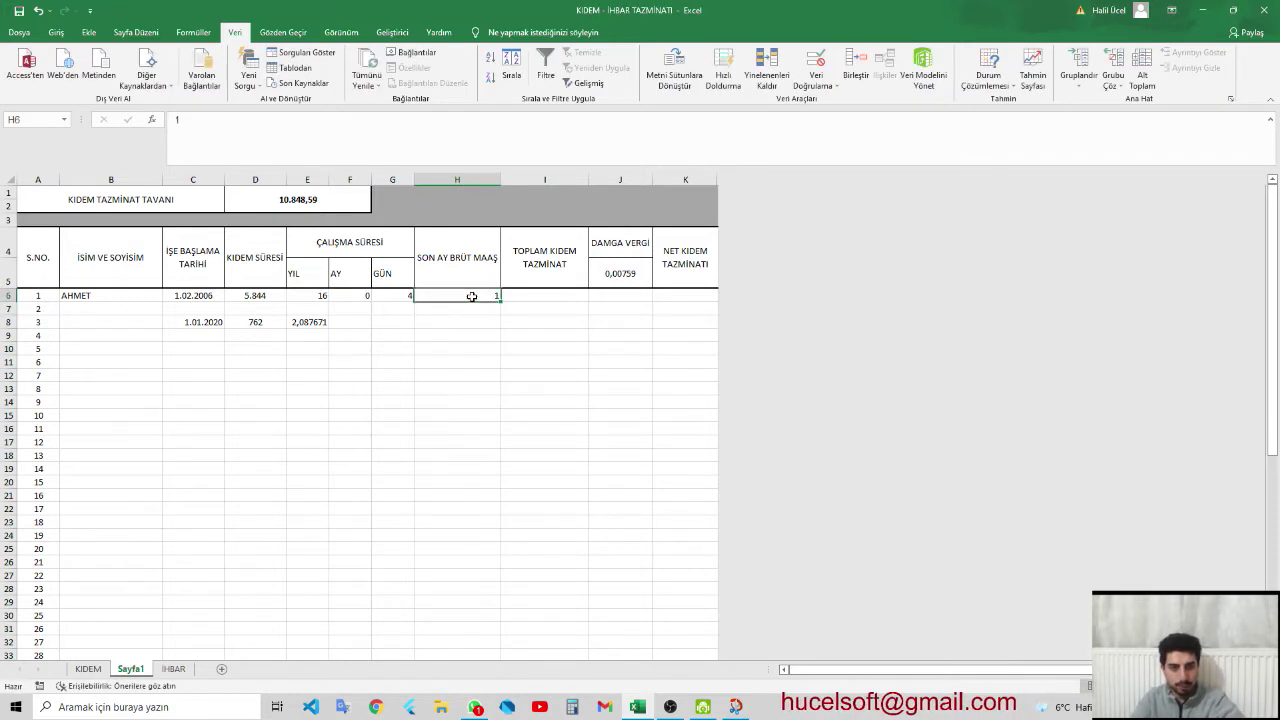
type("1,25")
key("Return")
left_click(471, 296)
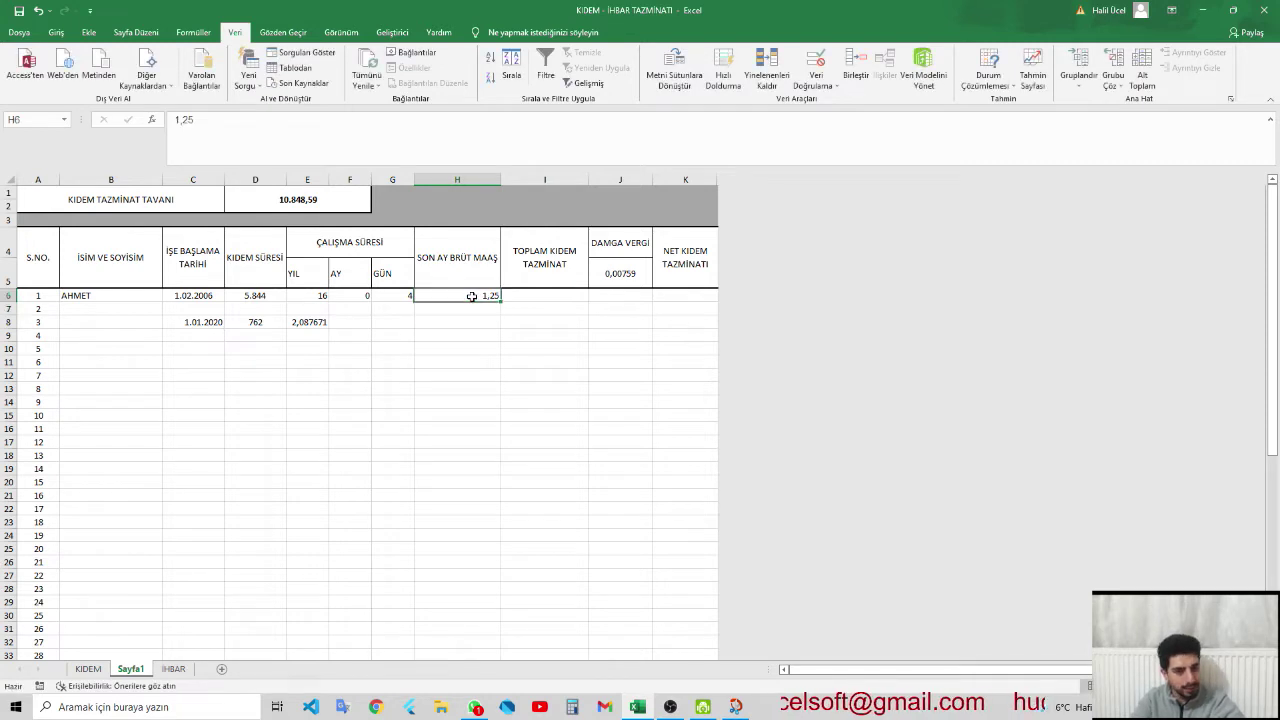
key("Delete")
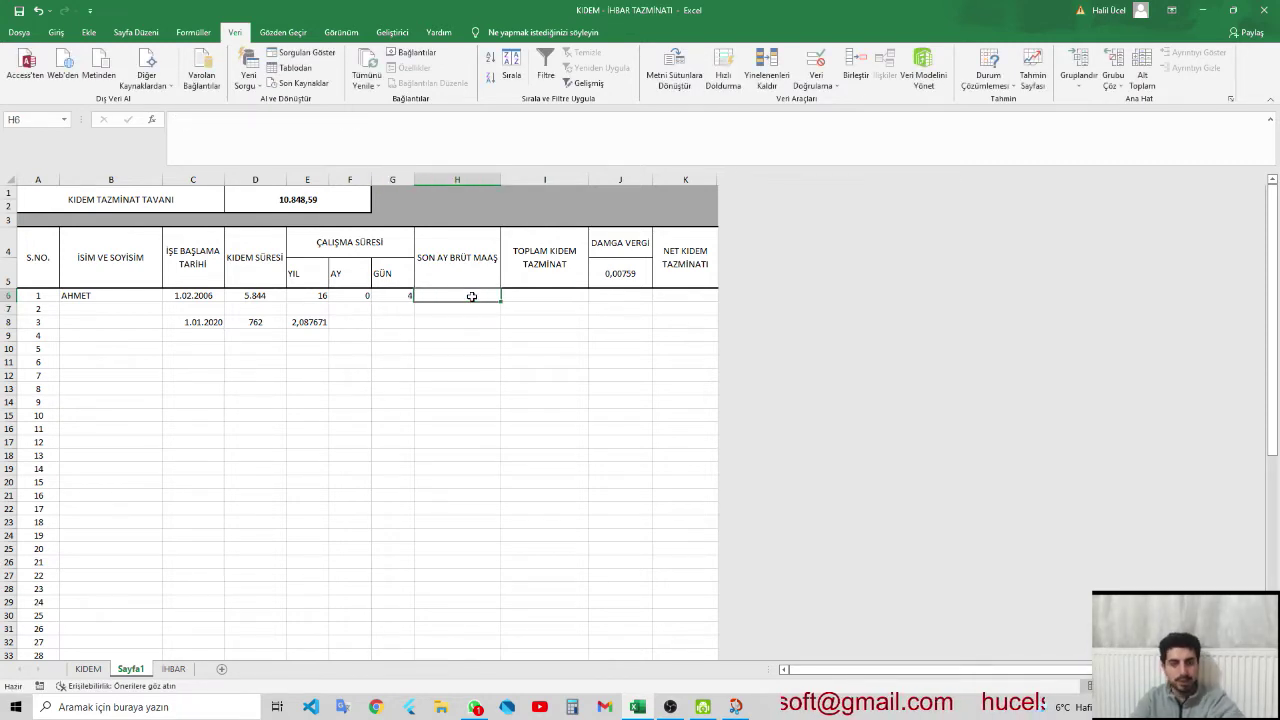
left_click_drag(471, 296, 471, 650)
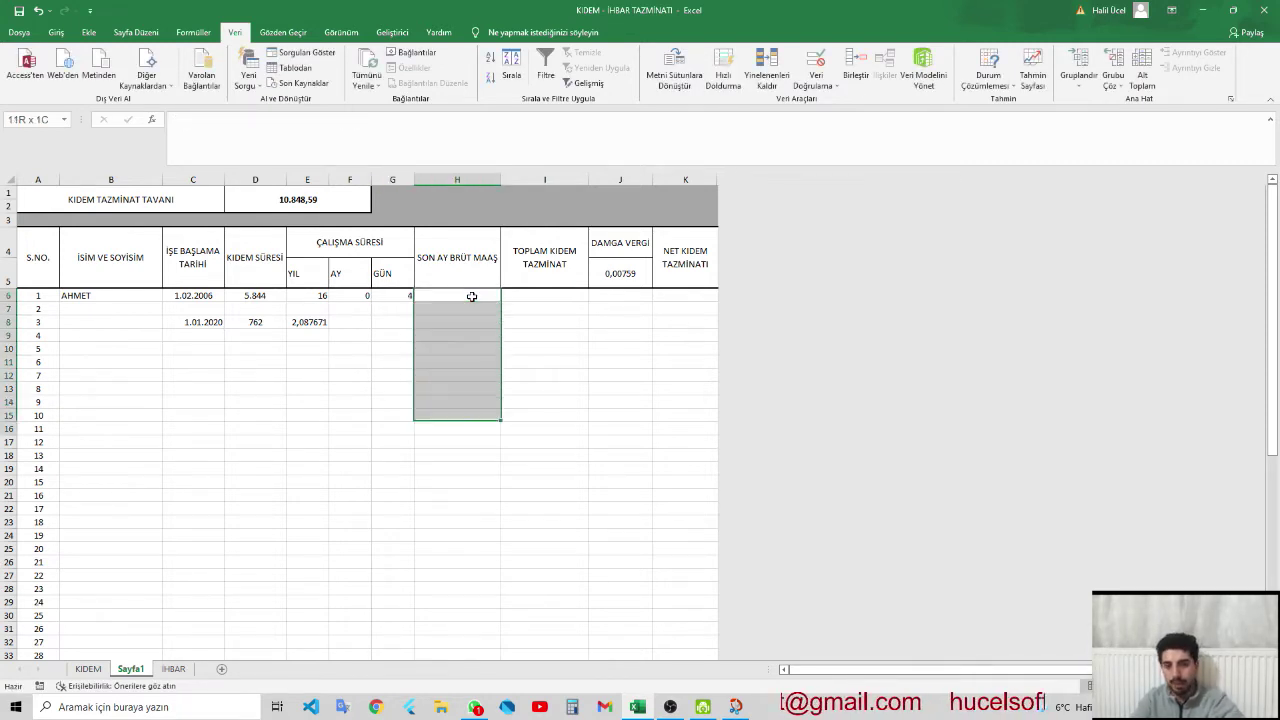
left_click_drag(471, 296, 471, 296)
key("ctrl+a")
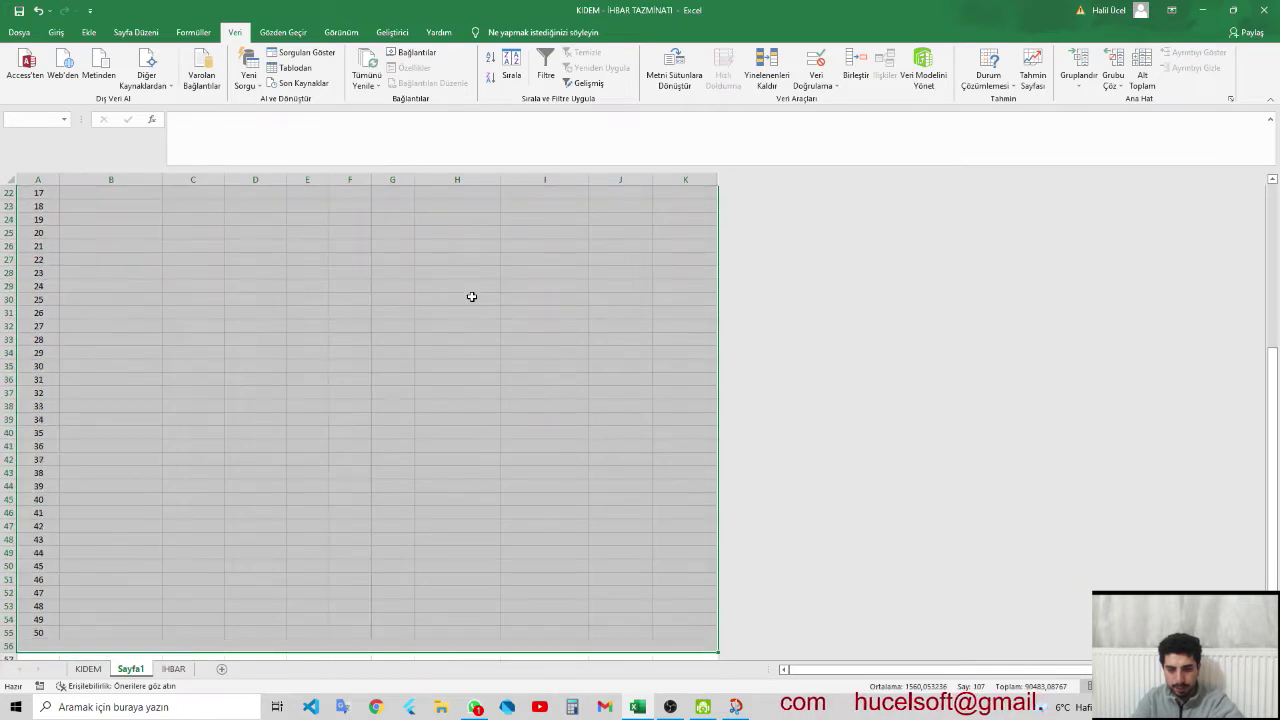
key("shift+Right")
key("shift+Right")
key("shift+Right")
key("shift+Right")
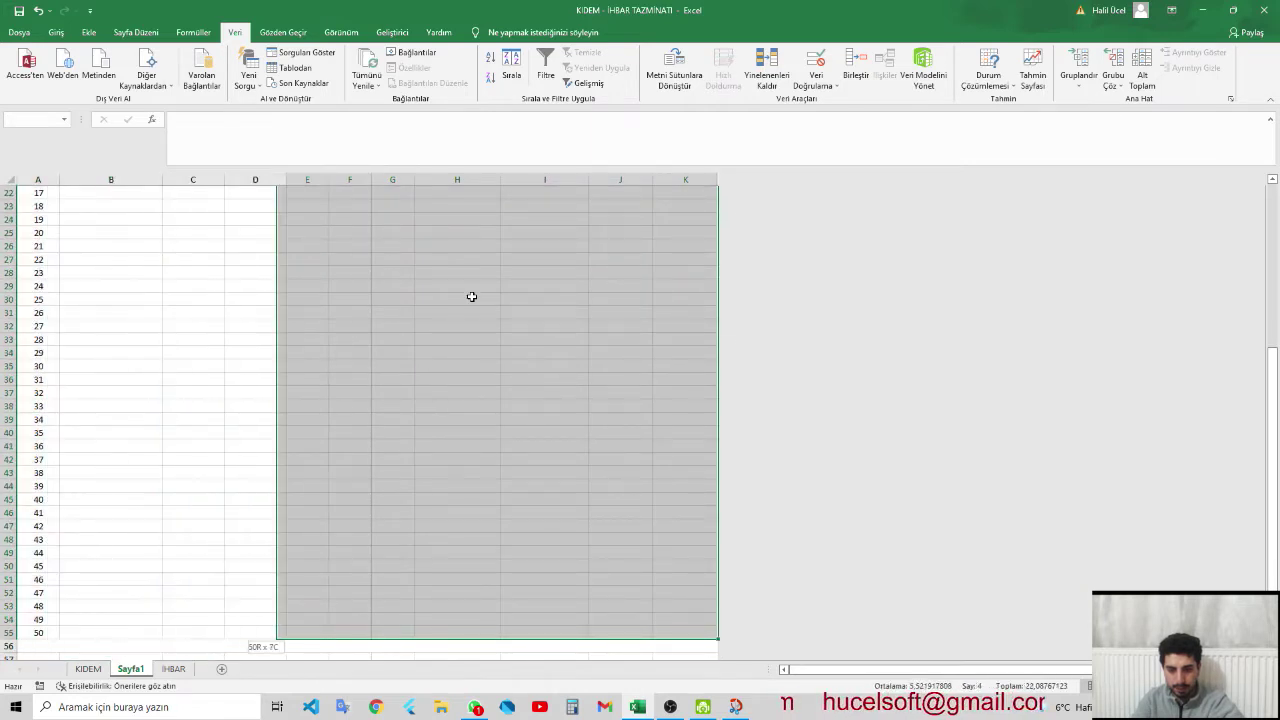
key("shift+Right")
key("shift+Right")
key("shift+Right")
key("shift+Left")
key("shift+Left")
key("shift+Left")
key("shift+Left")
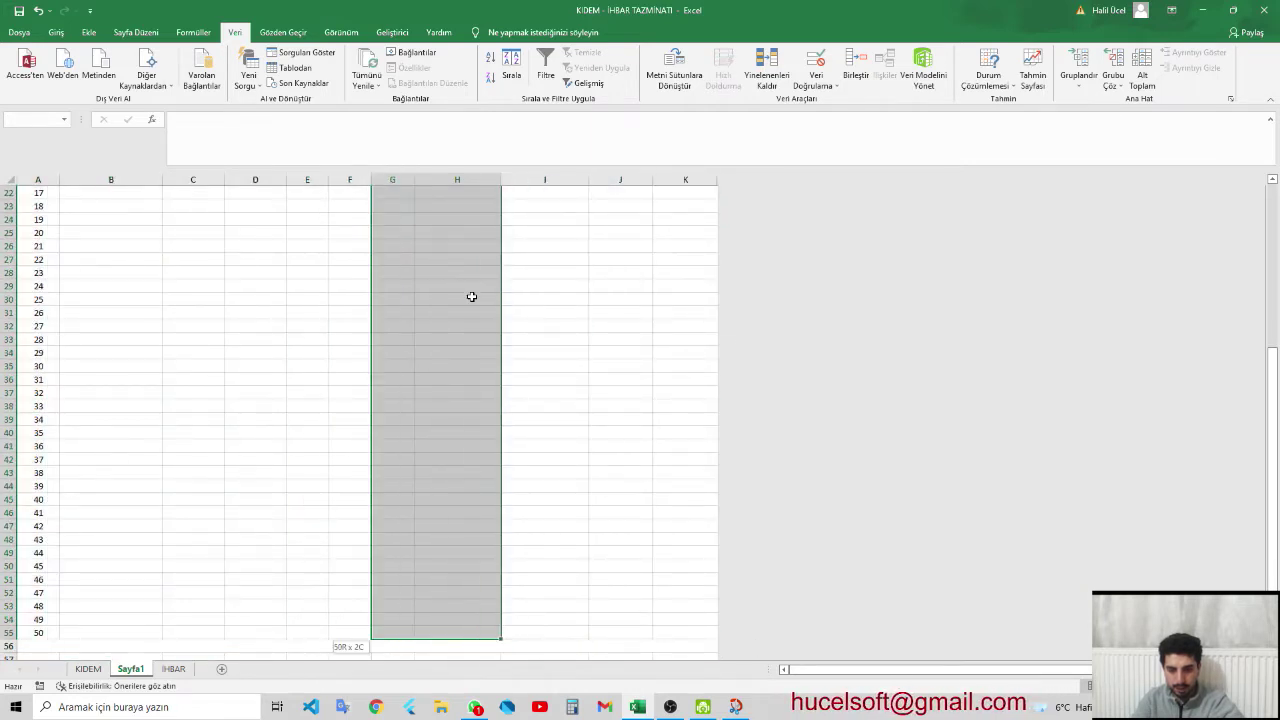
key("shift+Right")
scroll(471, 296, "up", 7)
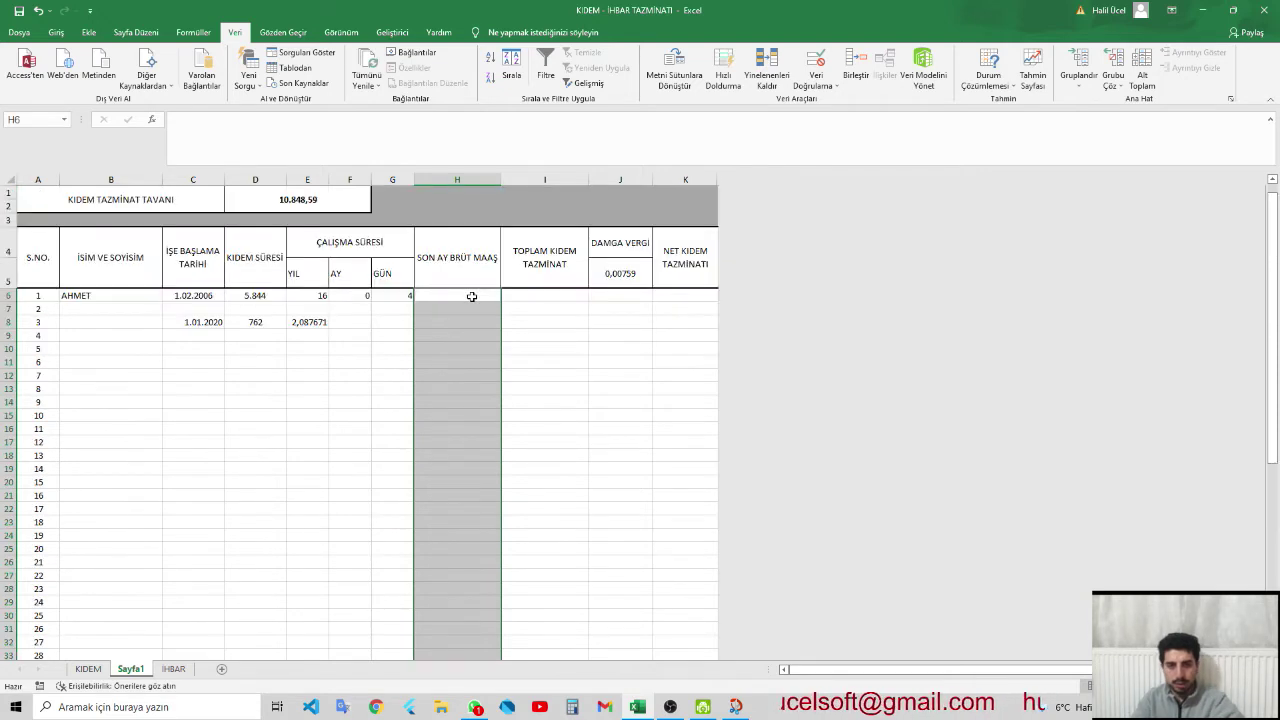
- Change the salary validation rule's minimum to 5004, keeping the 9999999 maximum
left_click(836, 62)
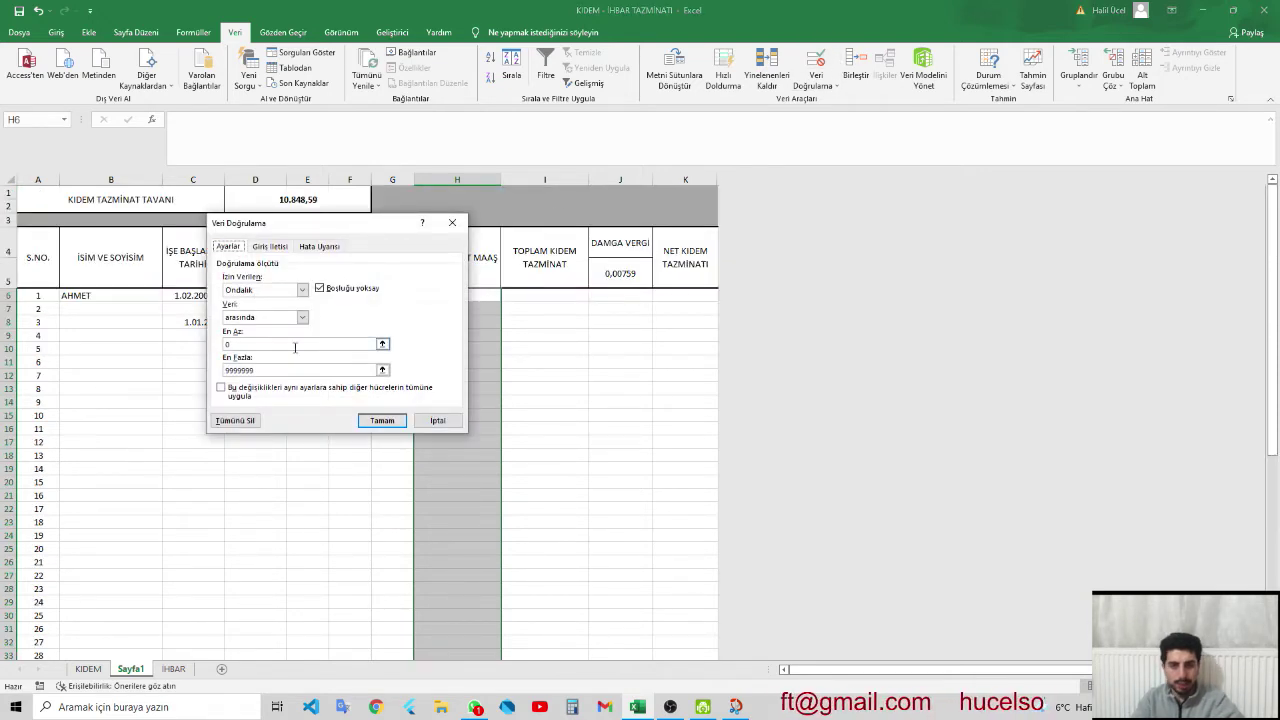
left_click(284, 346)
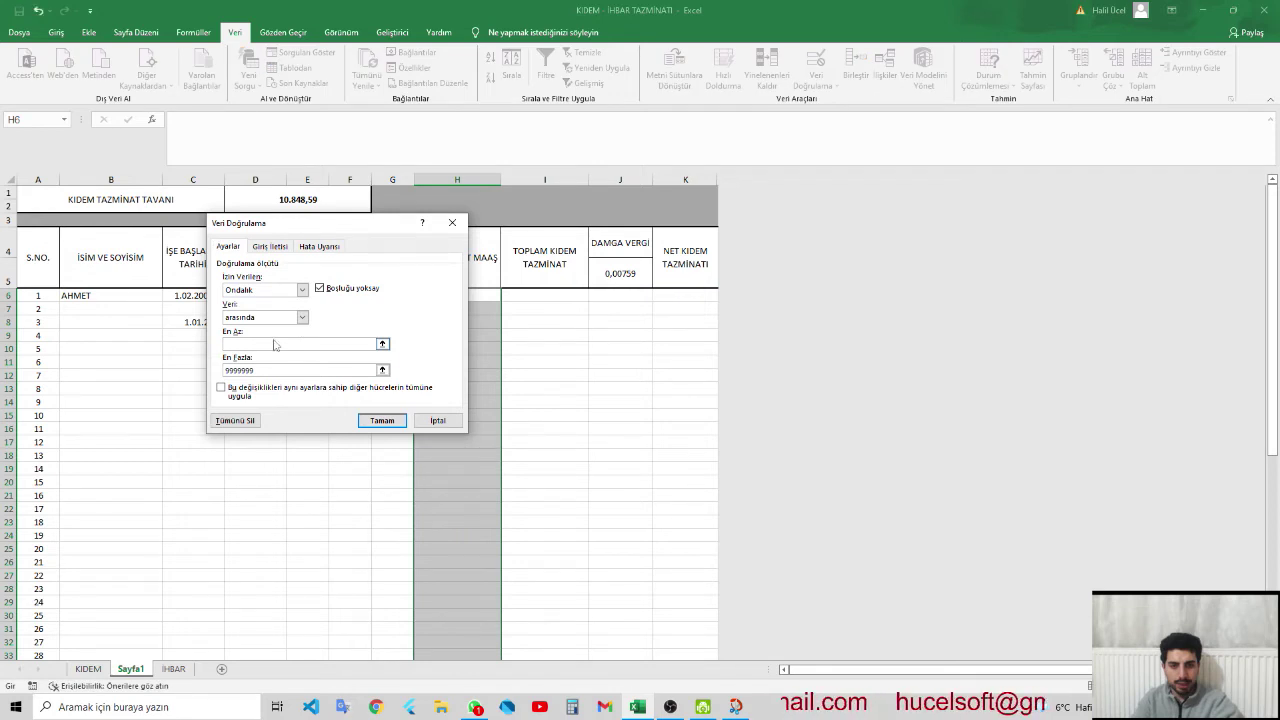
type("5004")
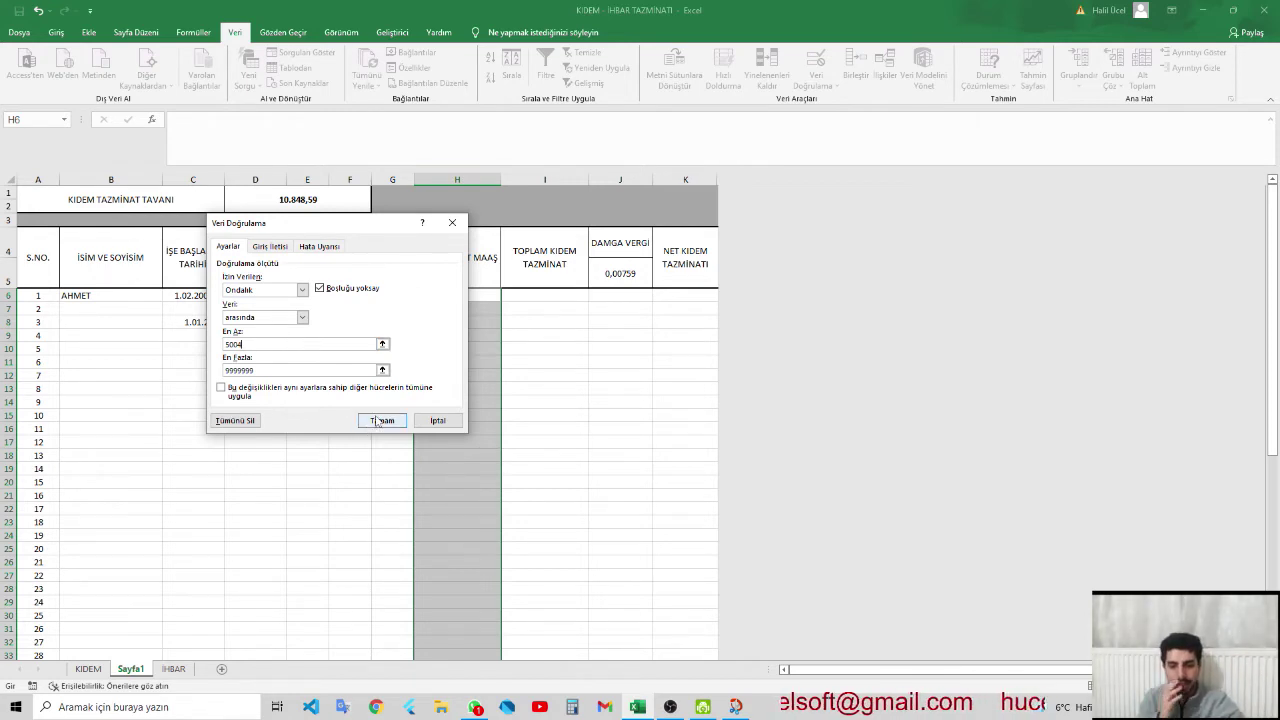
left_click(377, 421)
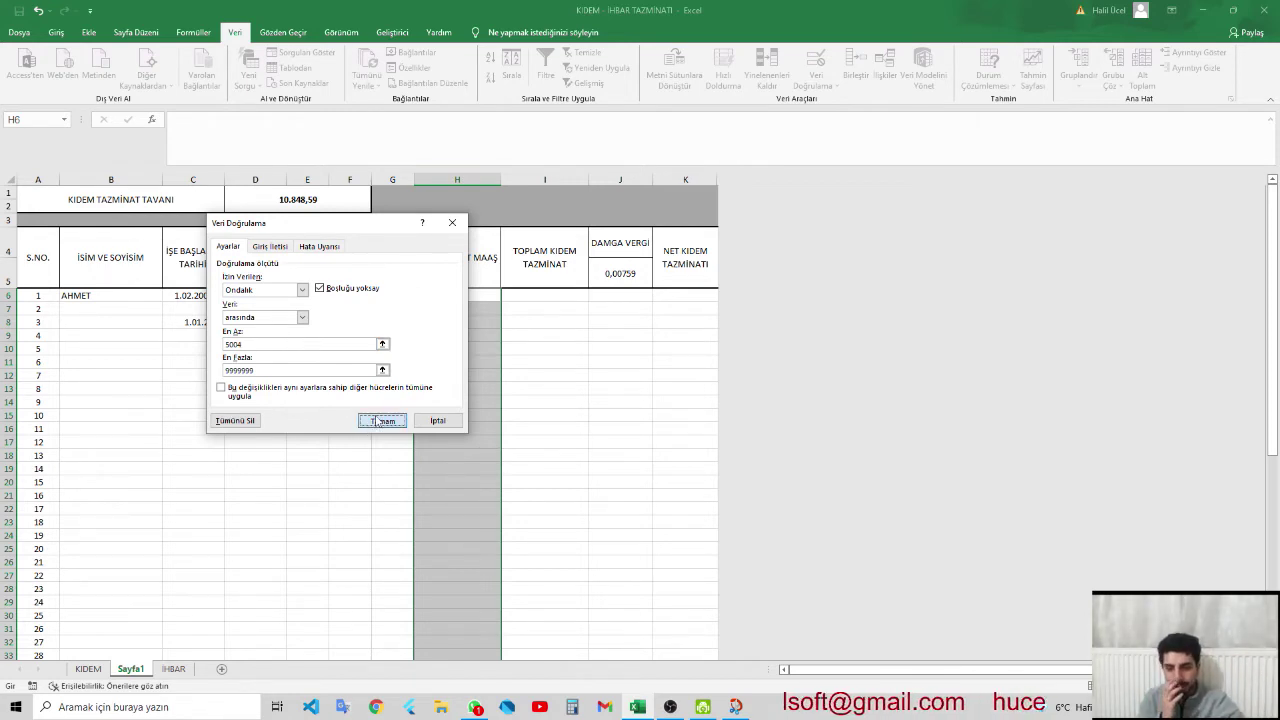
- Test H6 with a 4253 salary, which the validation rule rejects
left_click(493, 291)
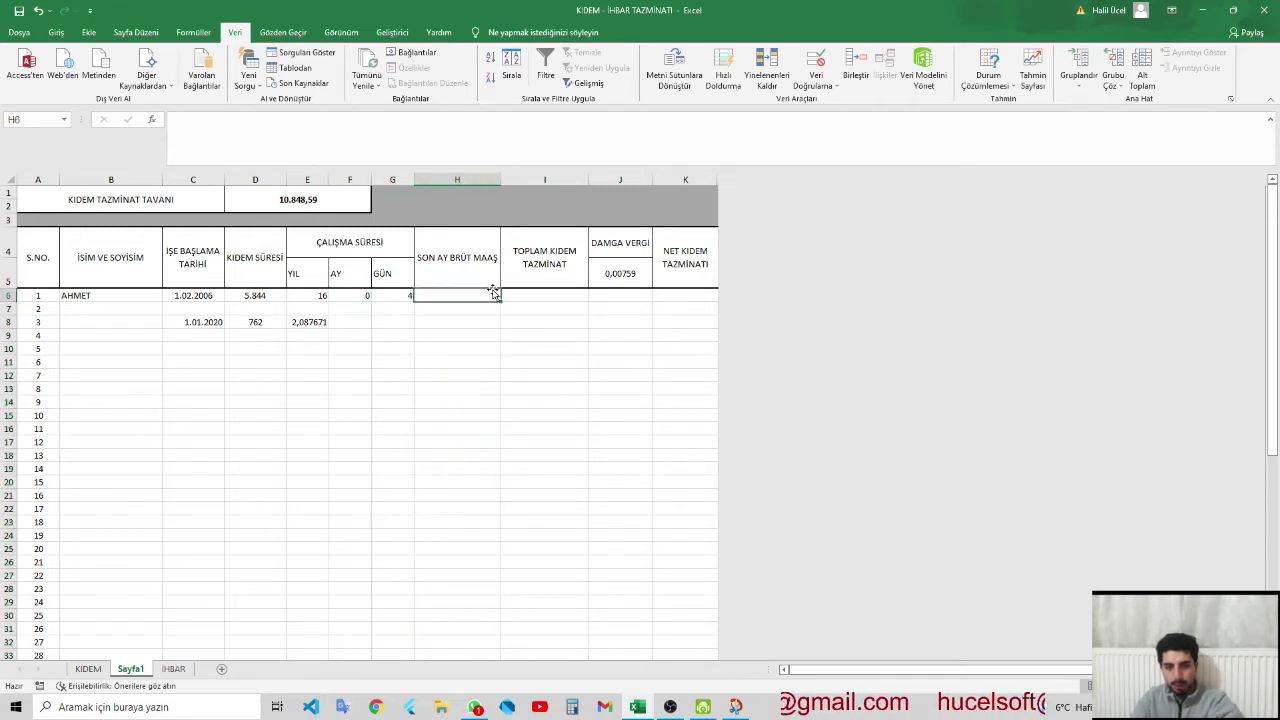
type("4253")
key("Return")
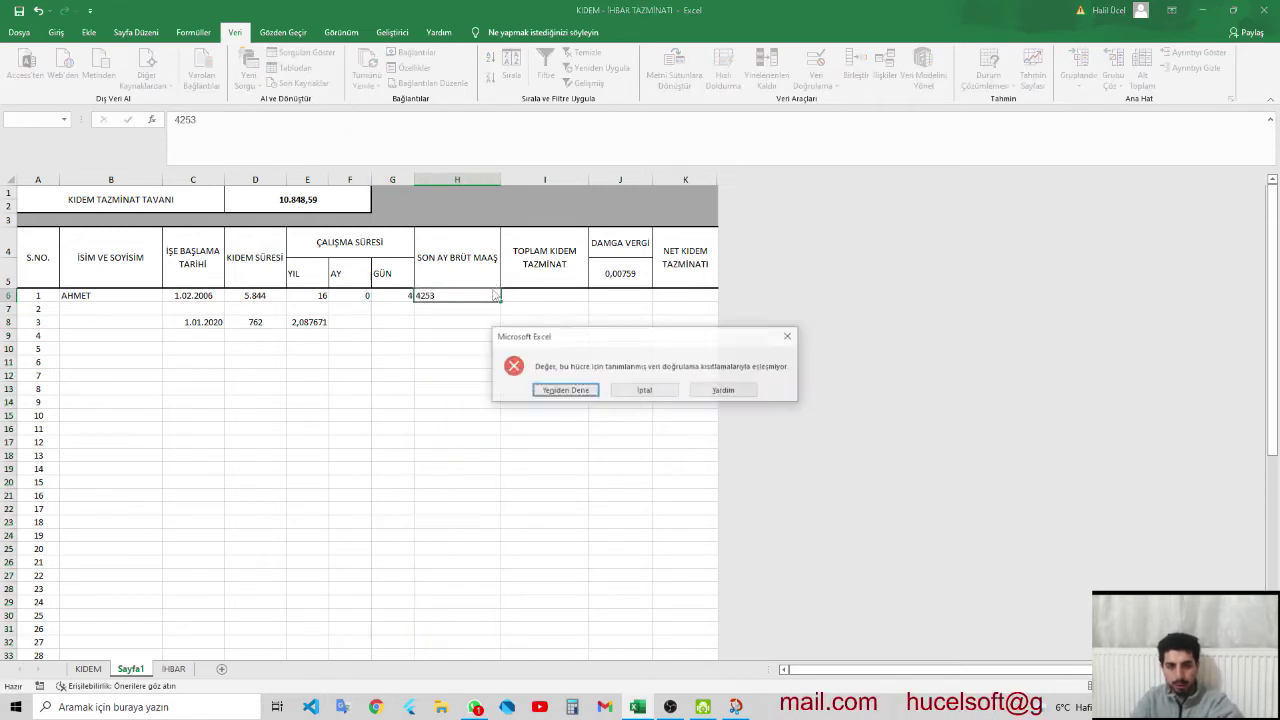
key("Escape")
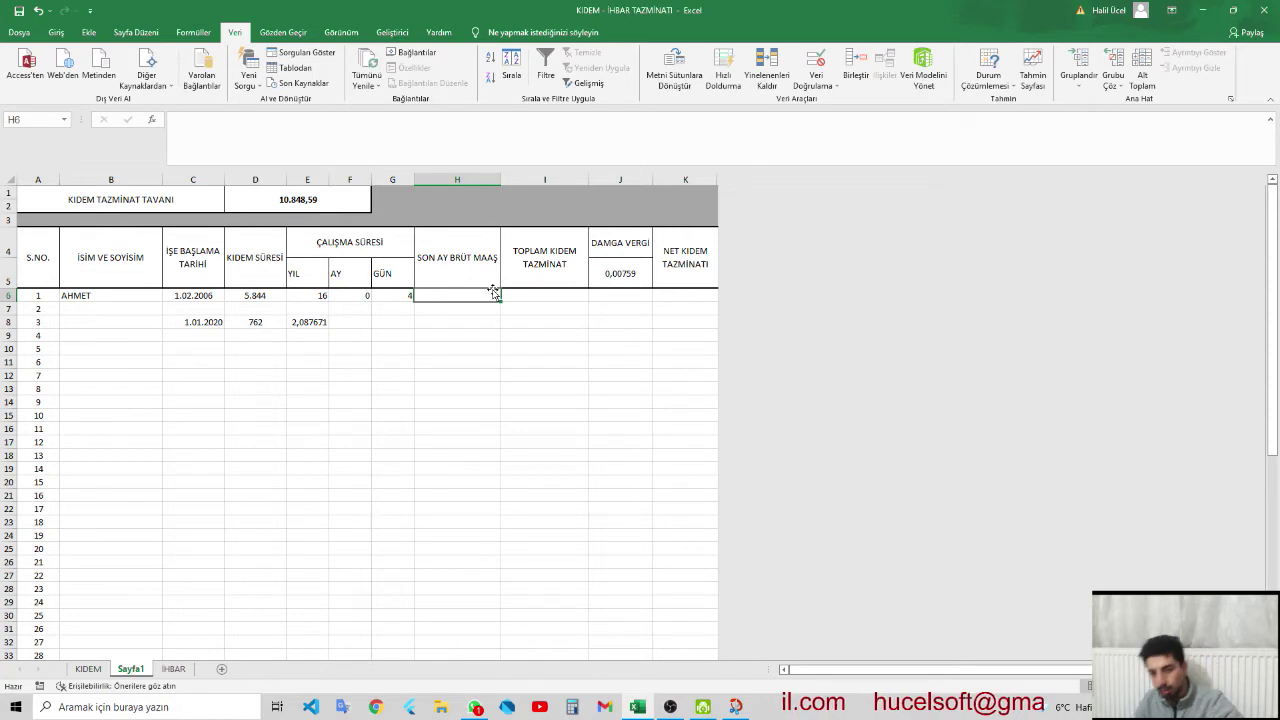
key("Right")
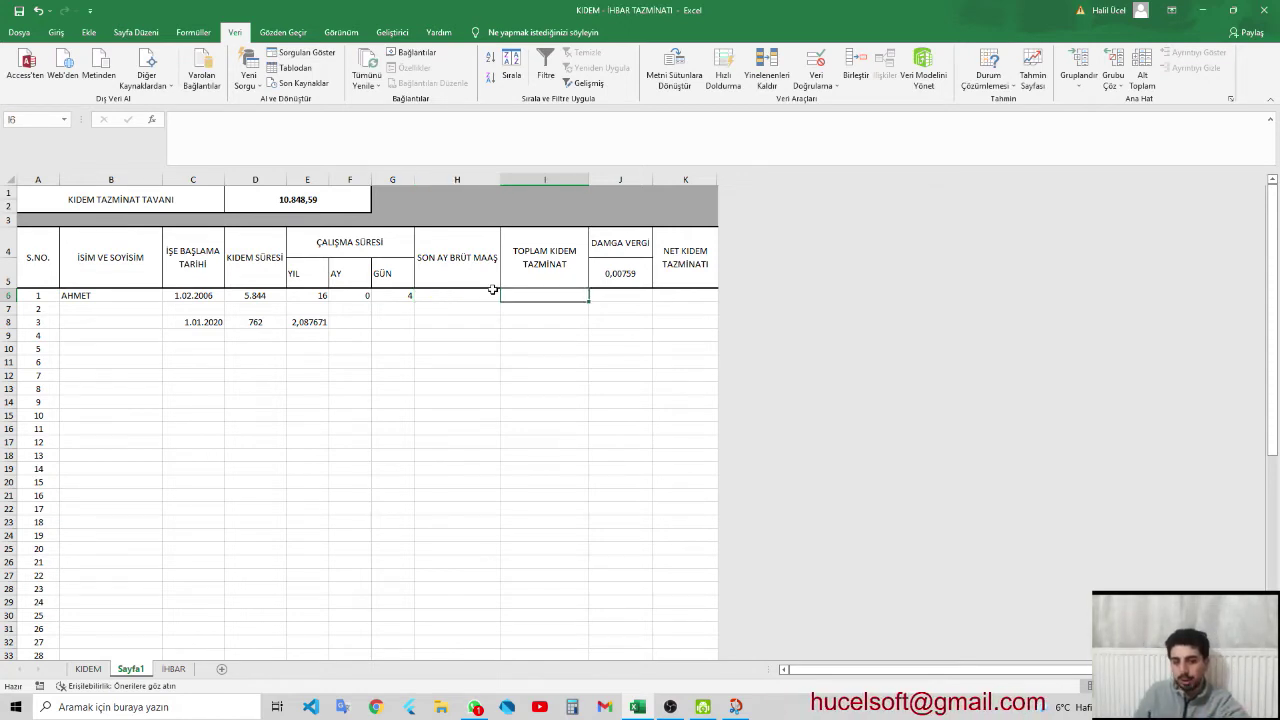
left_click(493, 290)
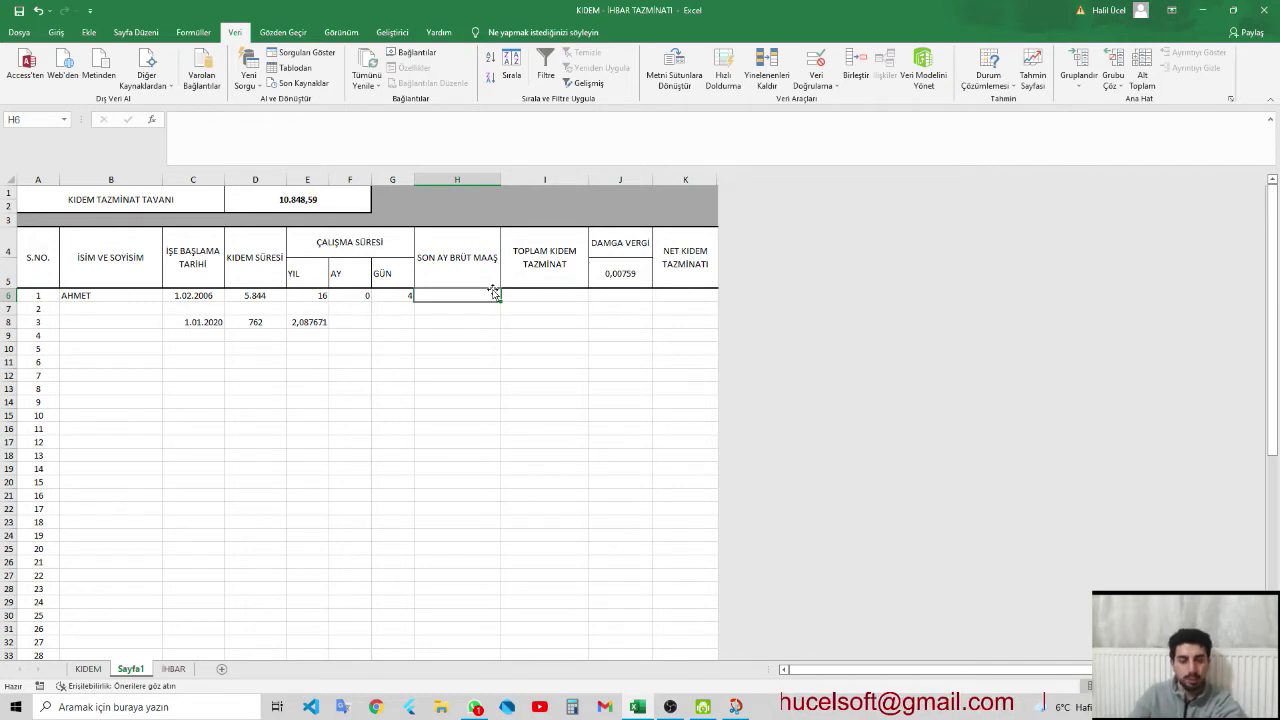
key("Right")
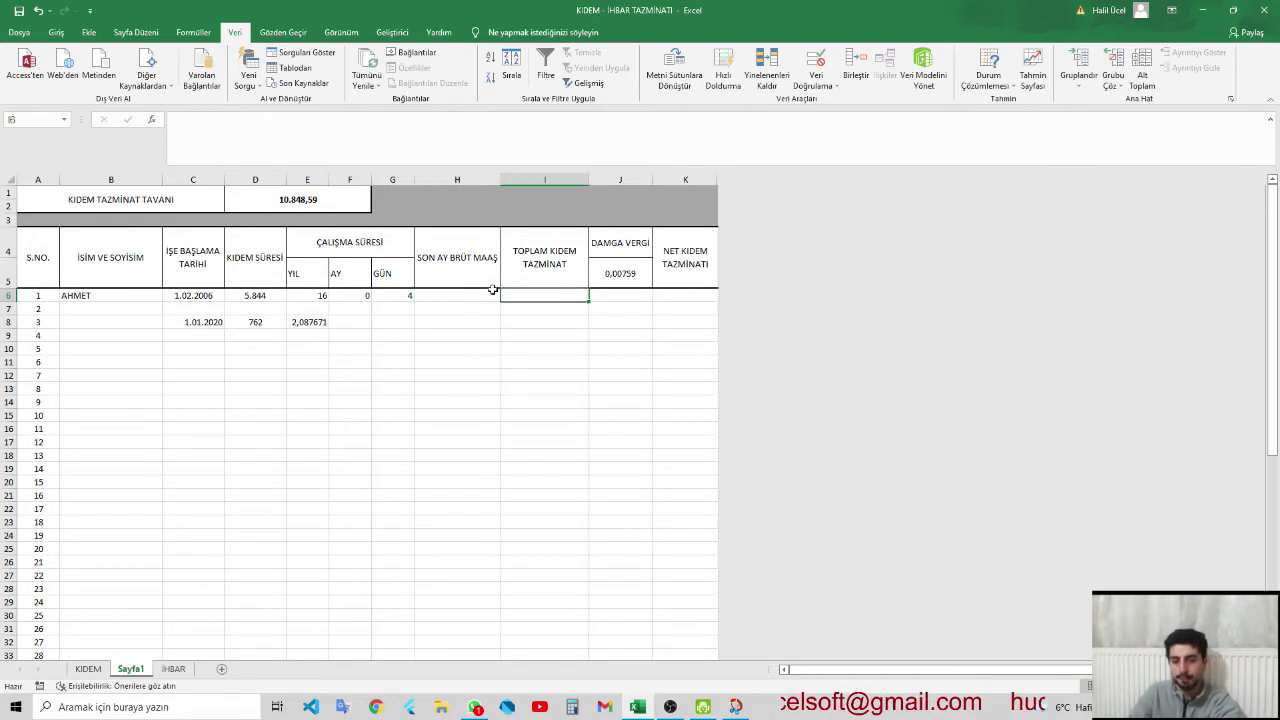
- Enter 5004 as the first employee's last-month gross salary in H6
left_click(493, 290)
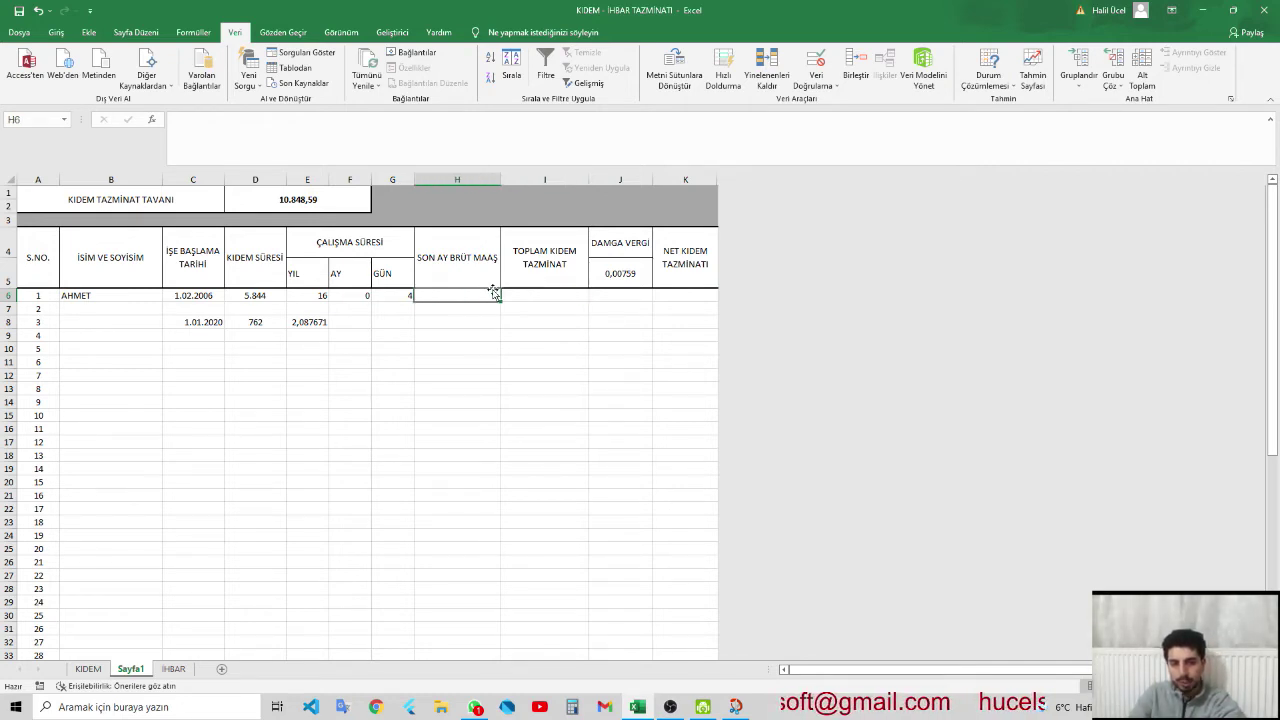
type("5004")
key("Return")
left_click(493, 290)
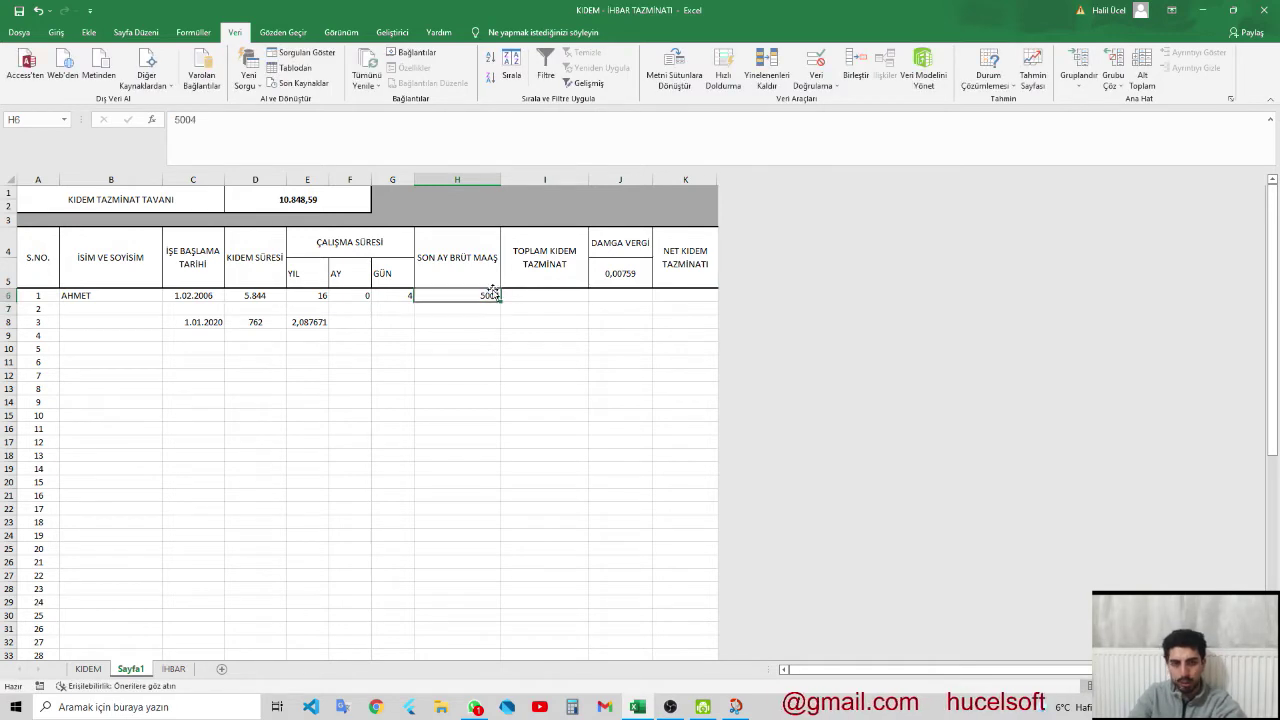
left_click(553, 298)
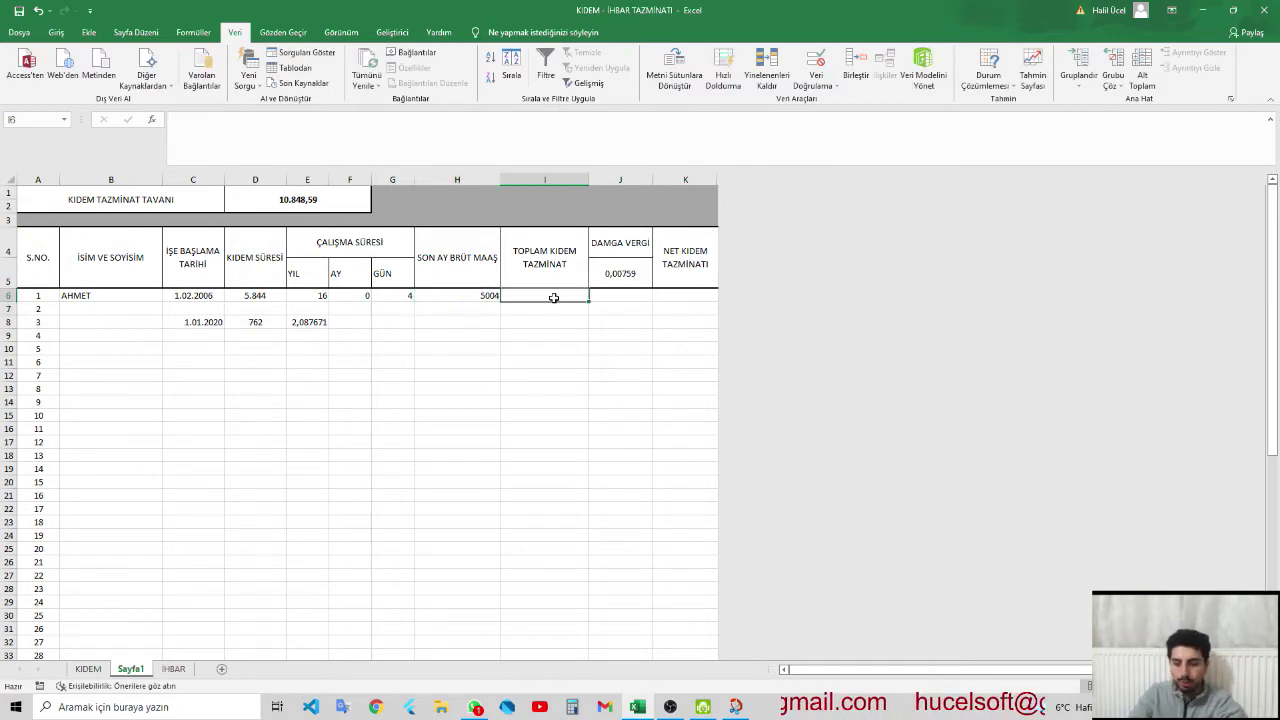
type("=")
key("Left")
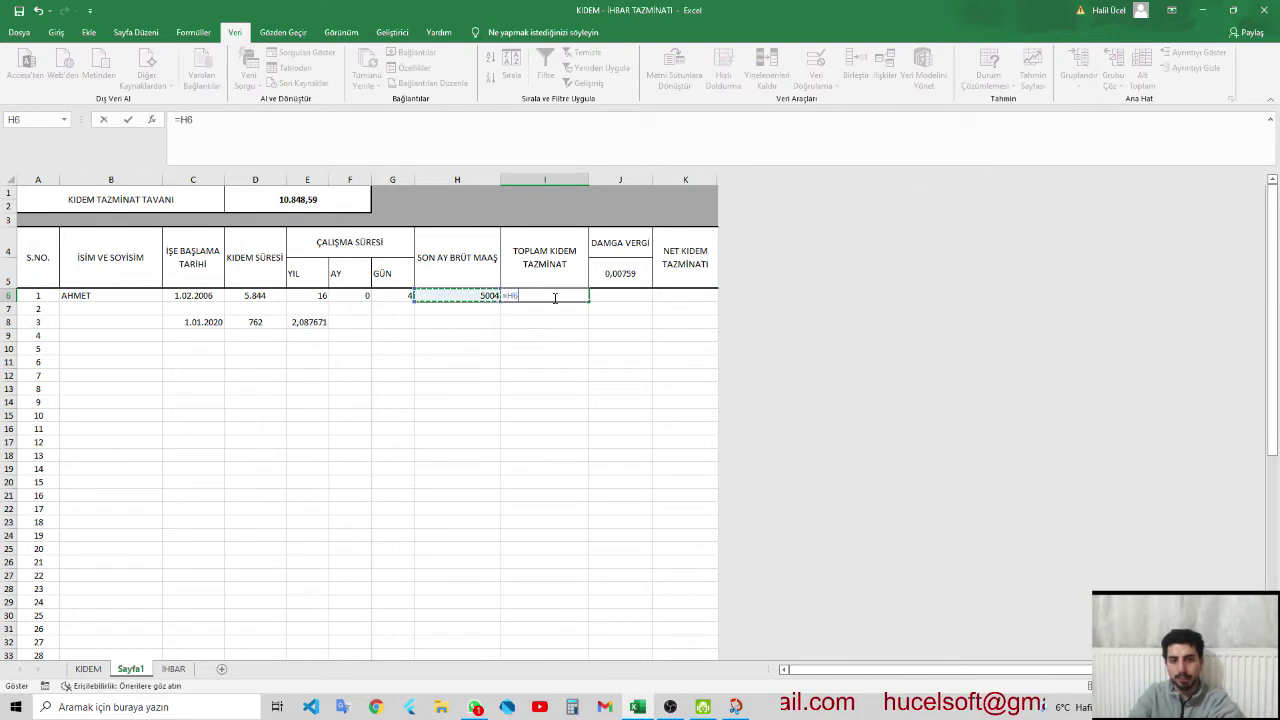
type("*")
key("Left")
key("Left")
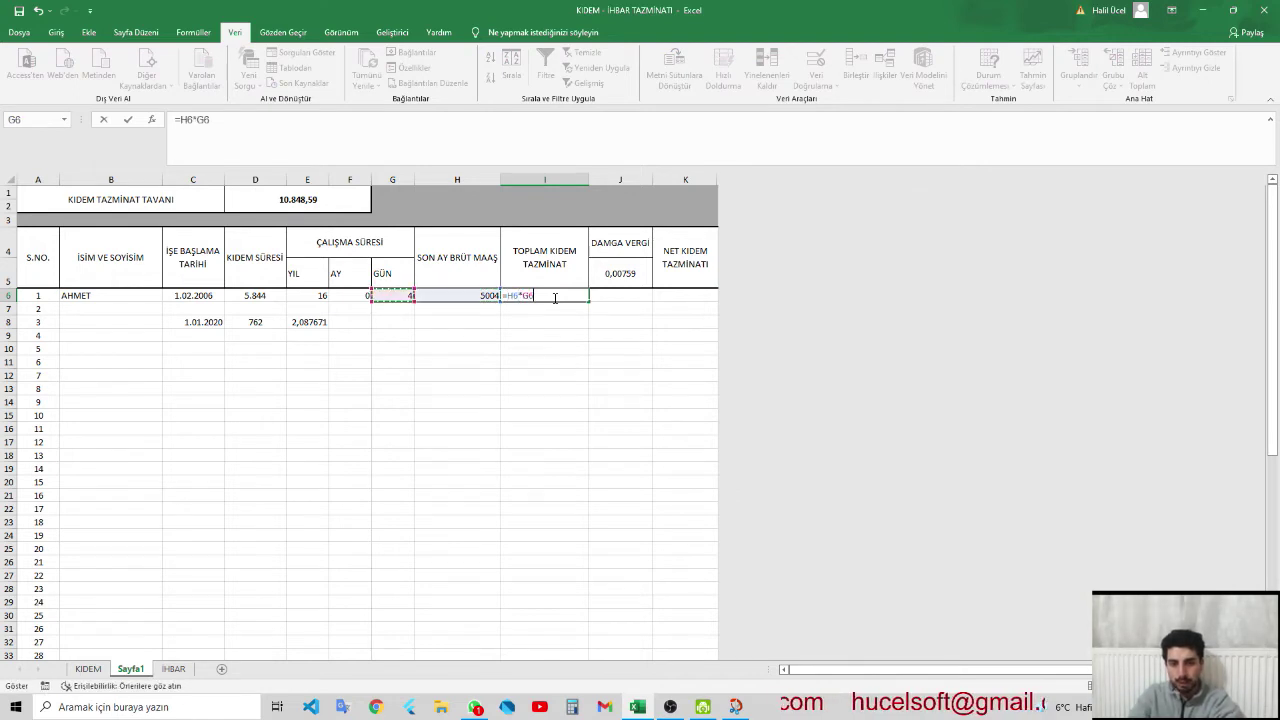
key("Left")
key("Left")
key("Return")
left_click(553, 298)
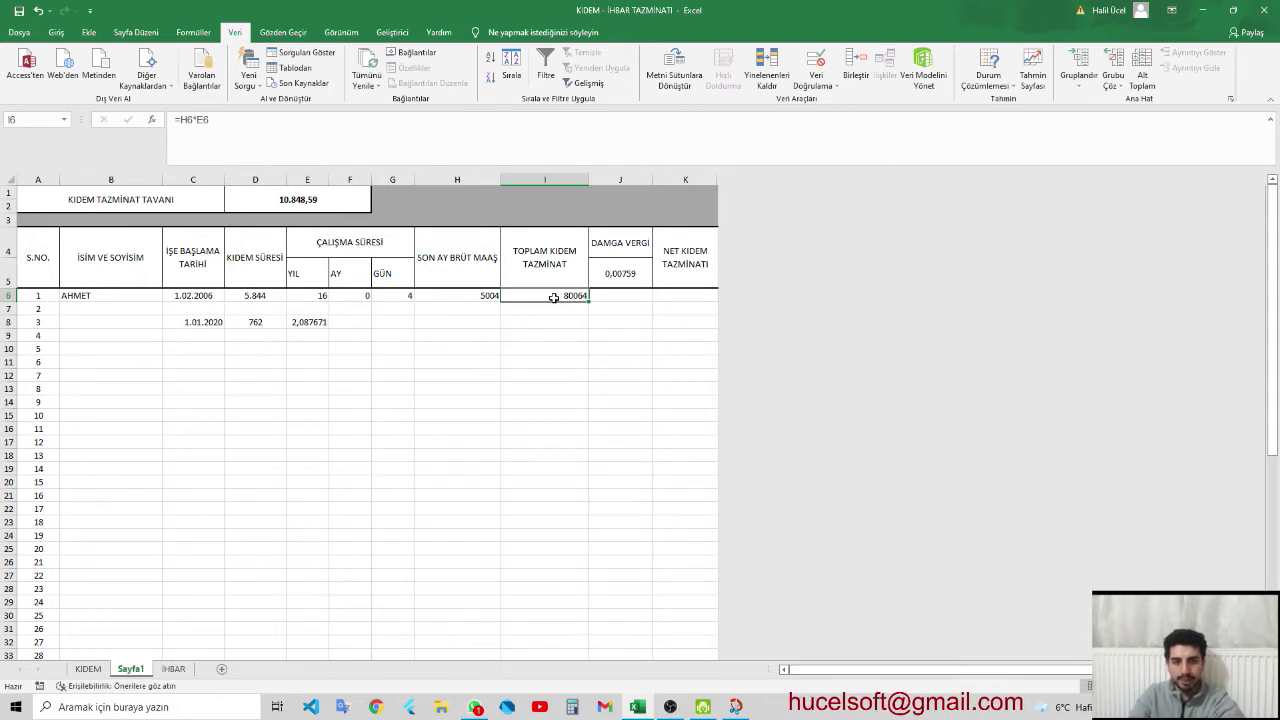
key("Left")
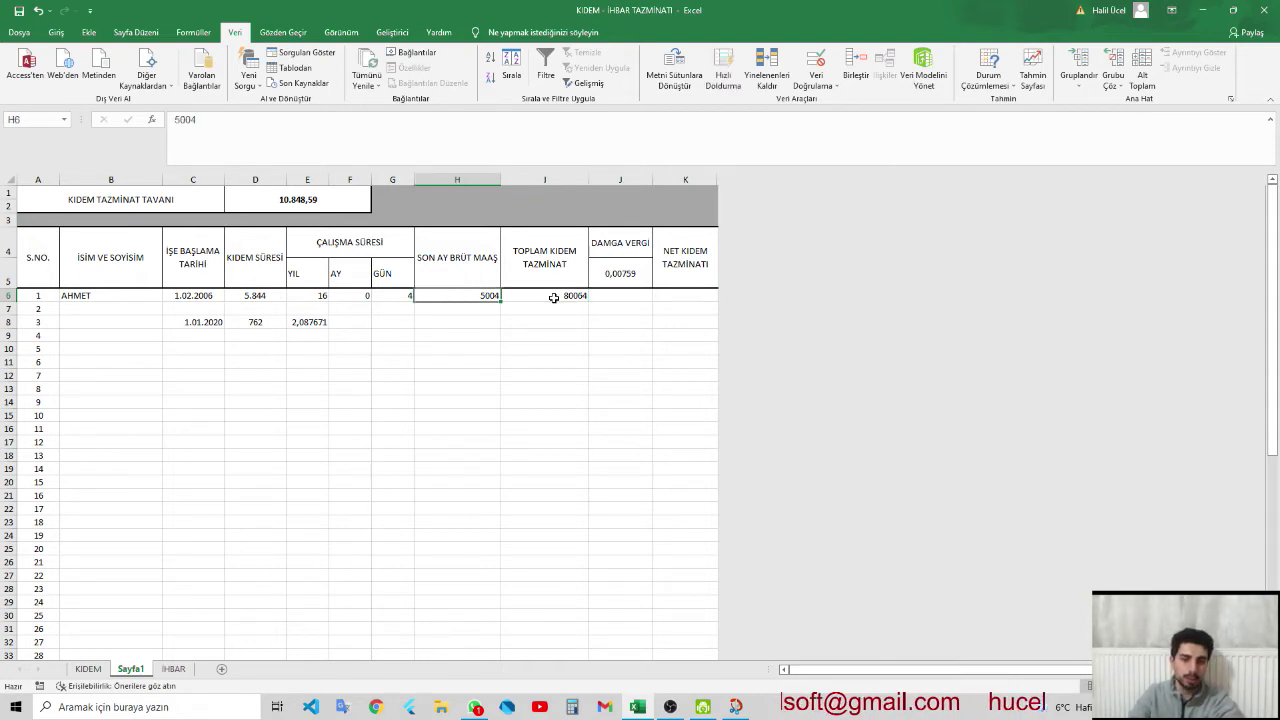
key("Left")
key("Left")
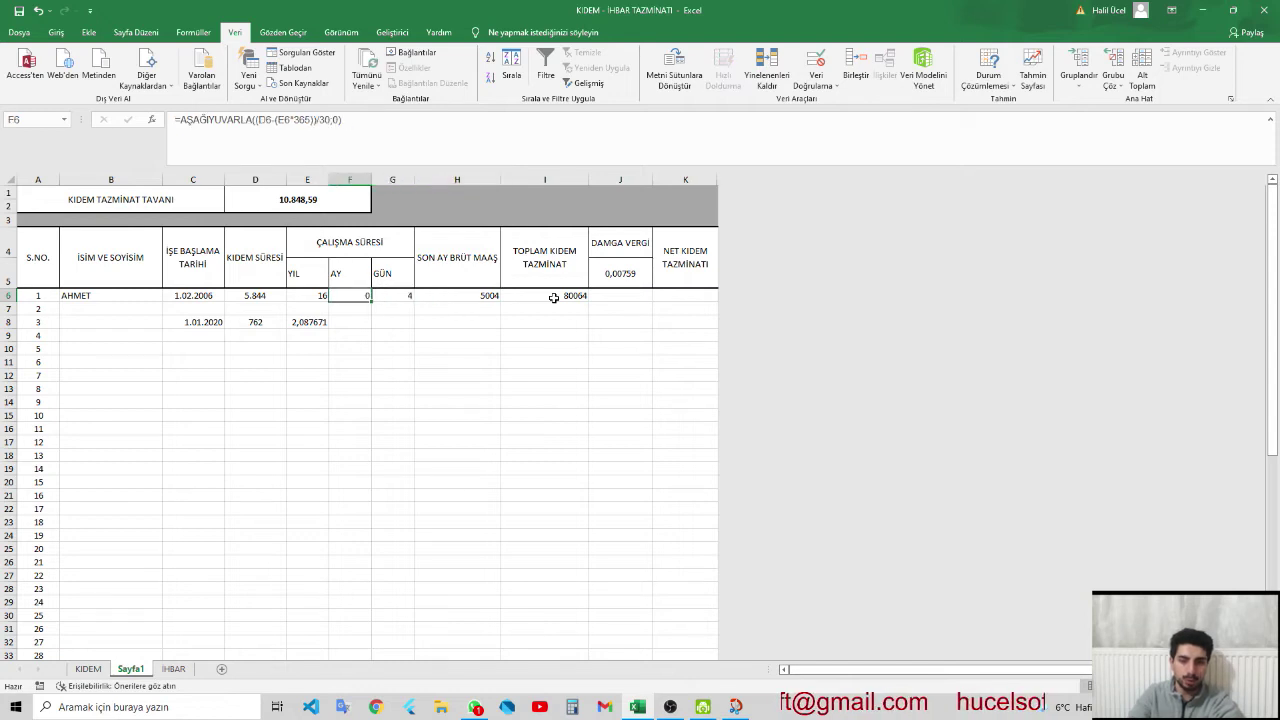
key("Right")
key("Right")
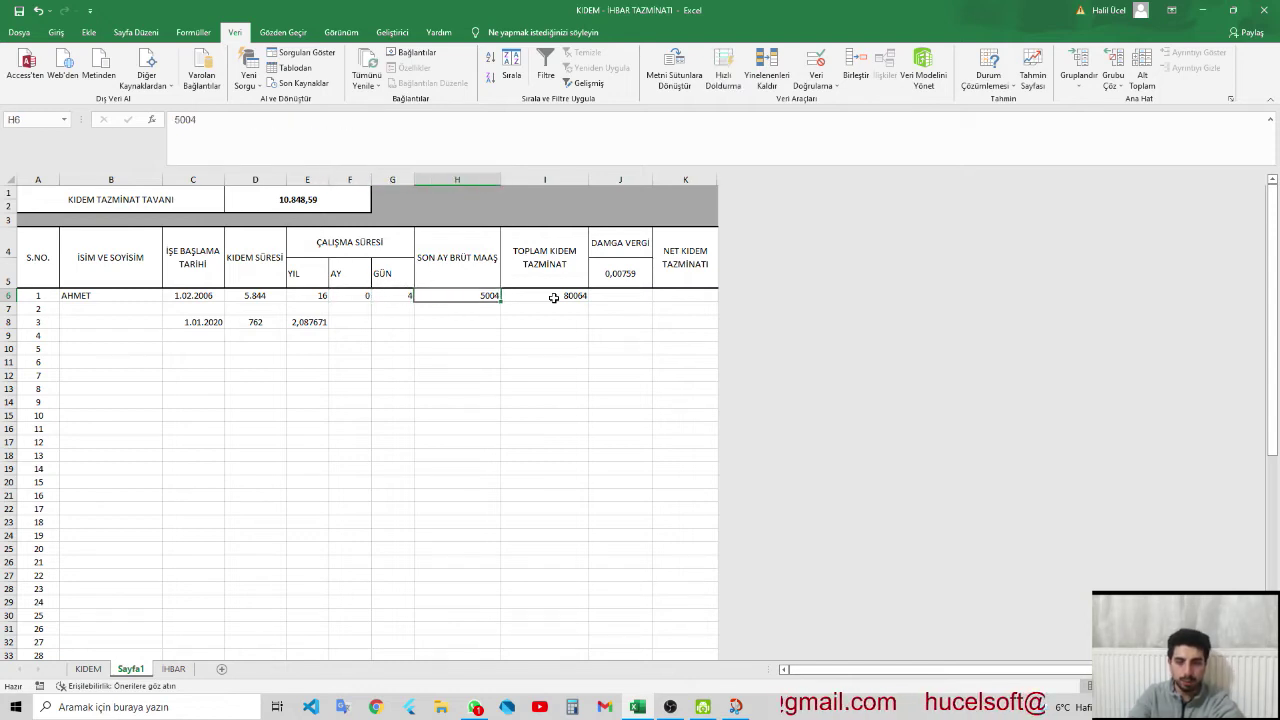
key("Left")
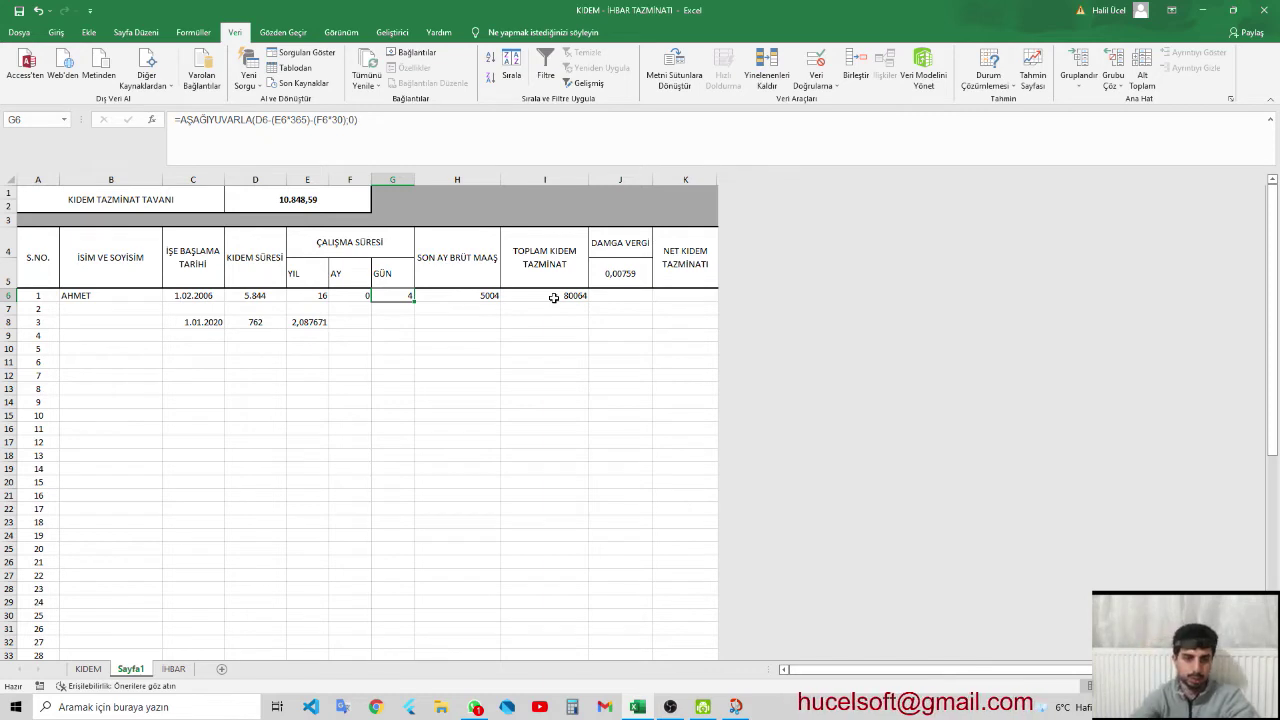
left_click(553, 297)
key("Delete")
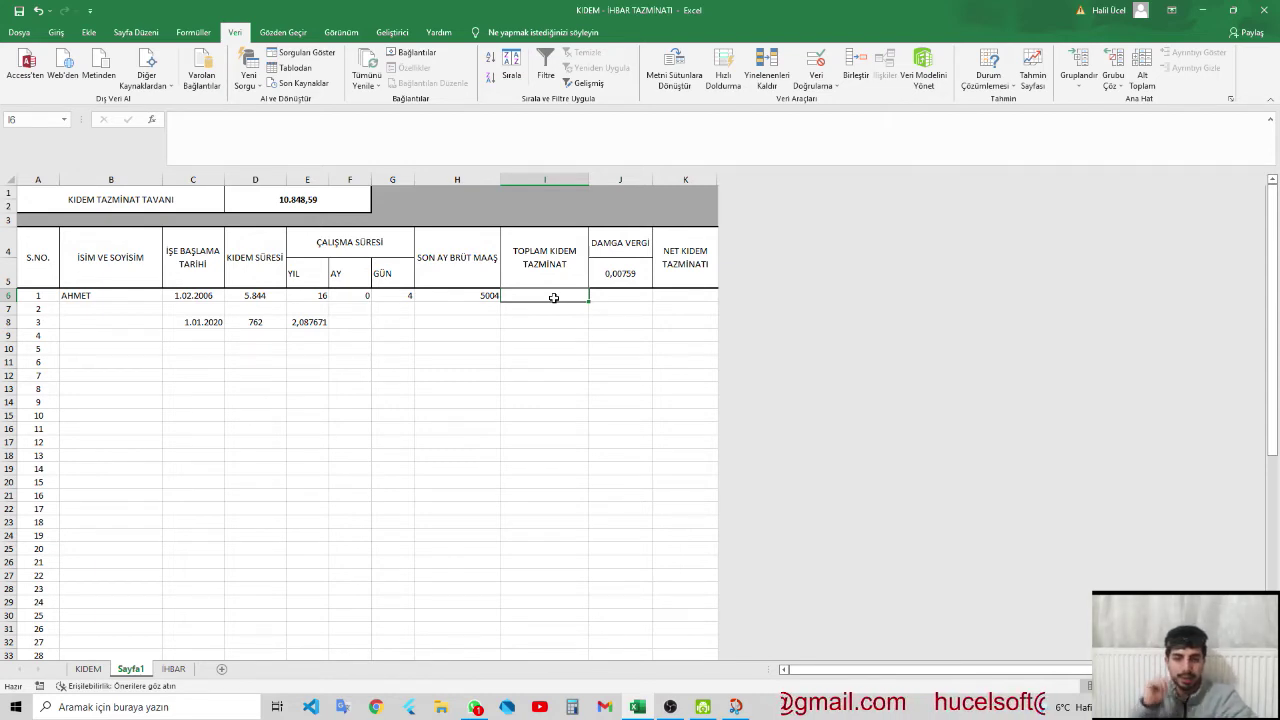
- Enter =(H6*E6)+(H6/12)*F6 in I6, giving 80064 total severance
type("=")
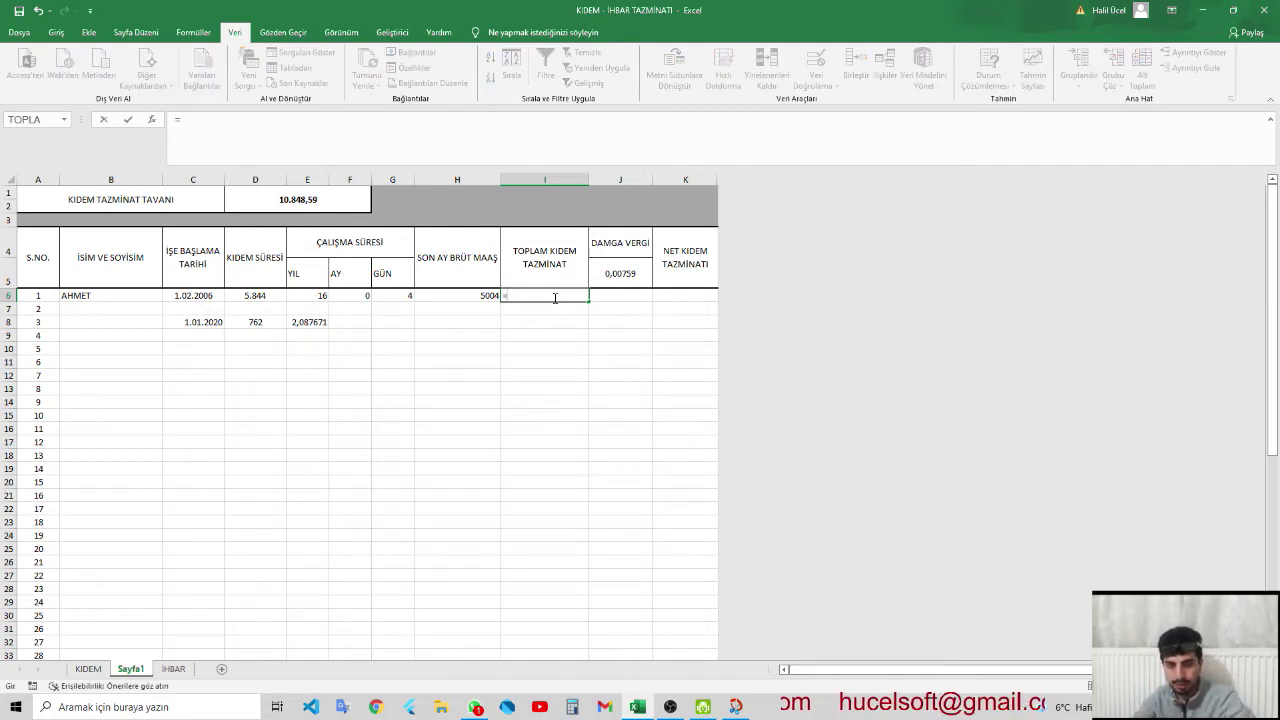
key("Left")
type("*")
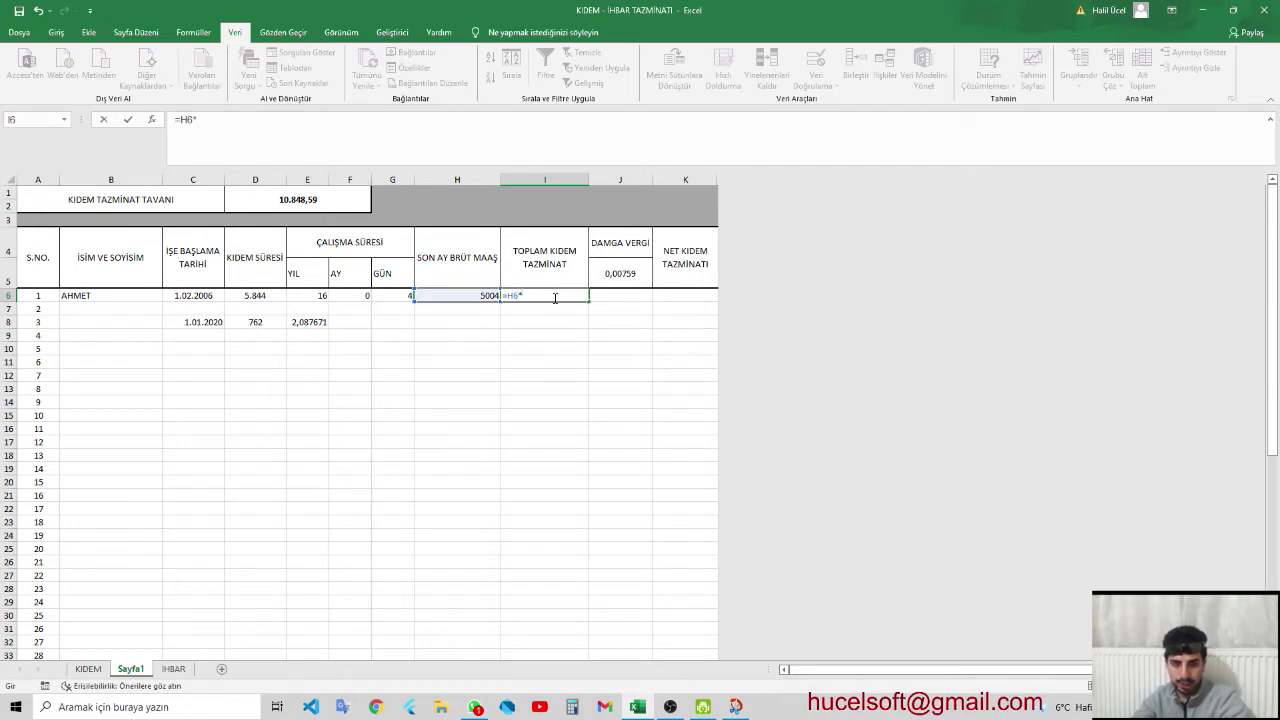
key("Left")
key("Left")
key("Left")
key("Left")
type(")")
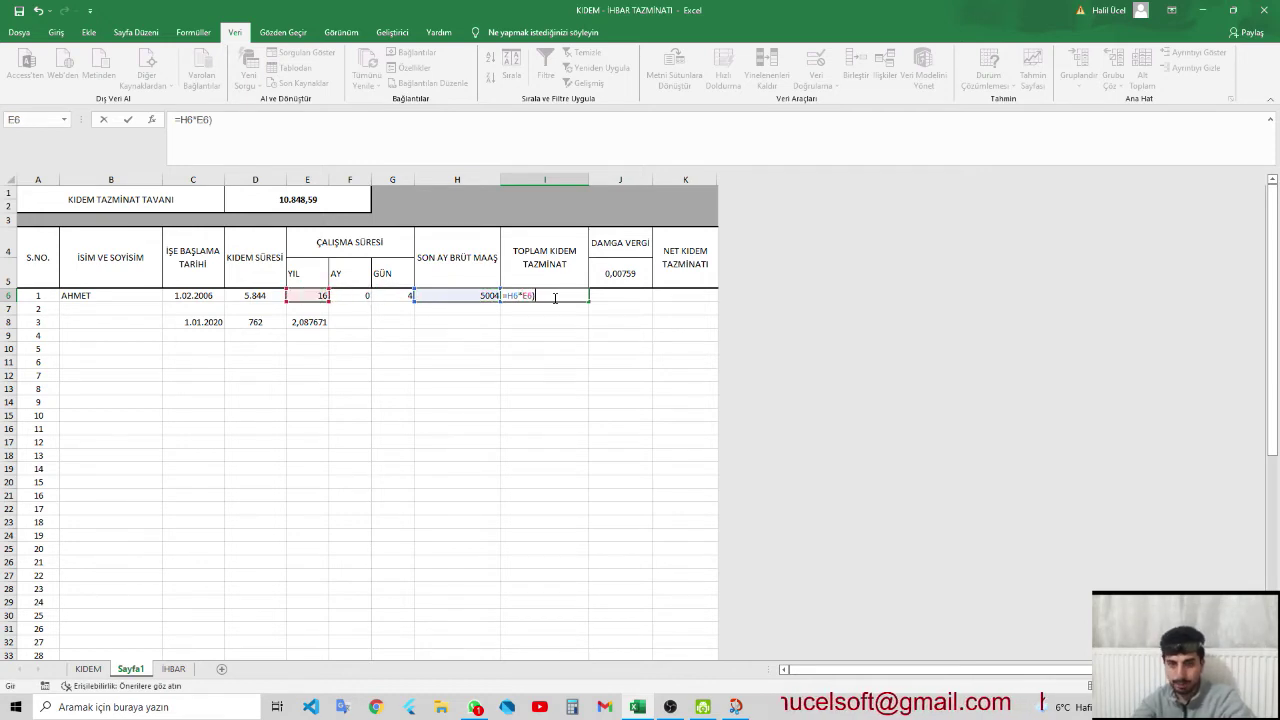
left_click(179, 119)
type("(")
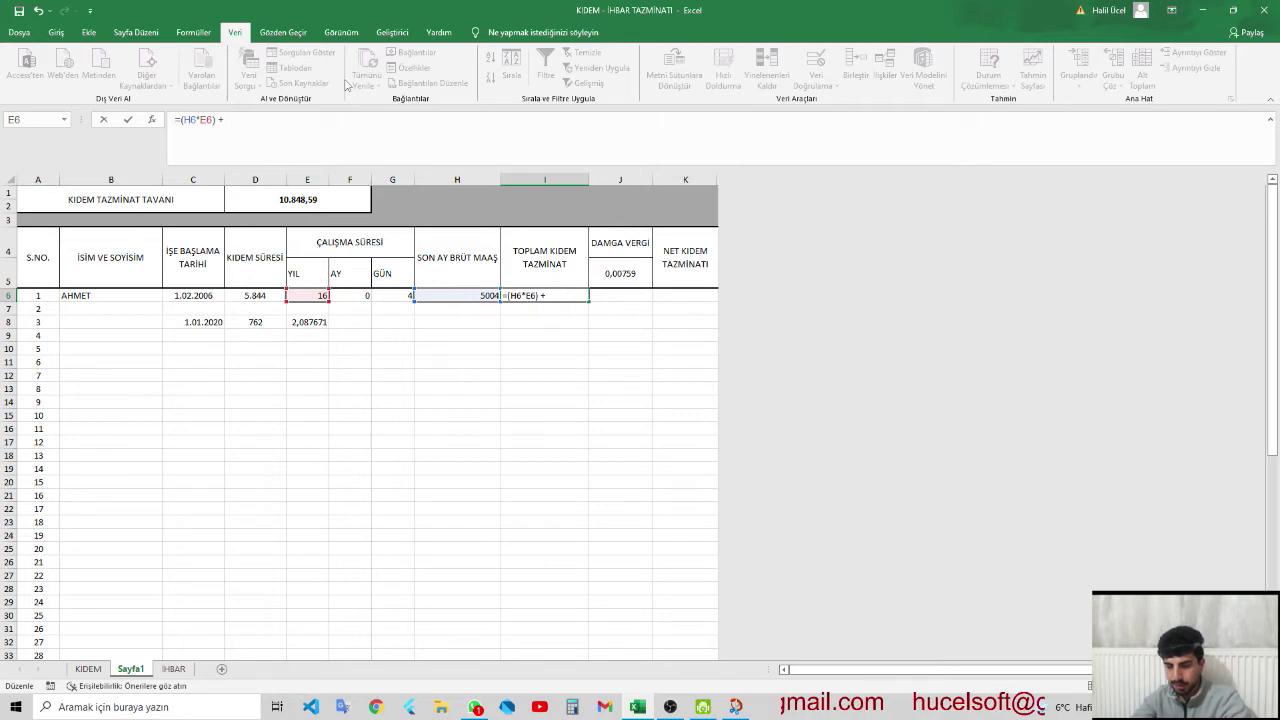
type("()")
key("Left")
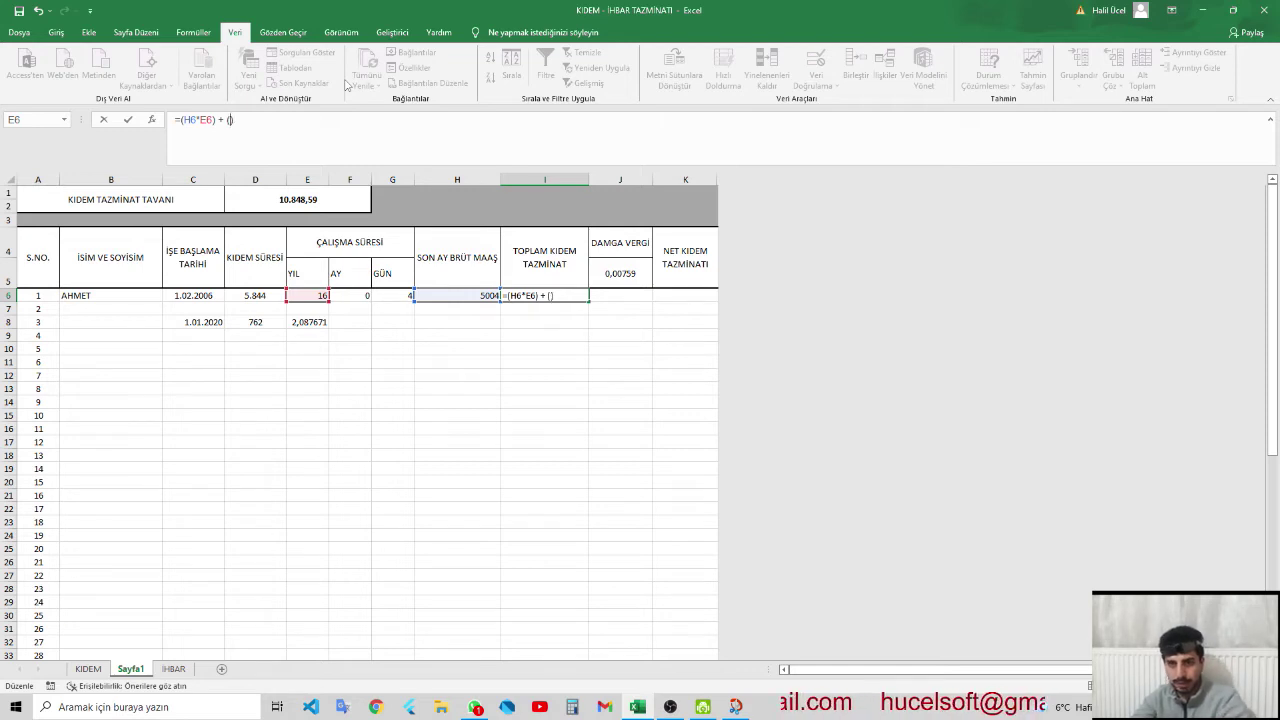
type("H6/12")
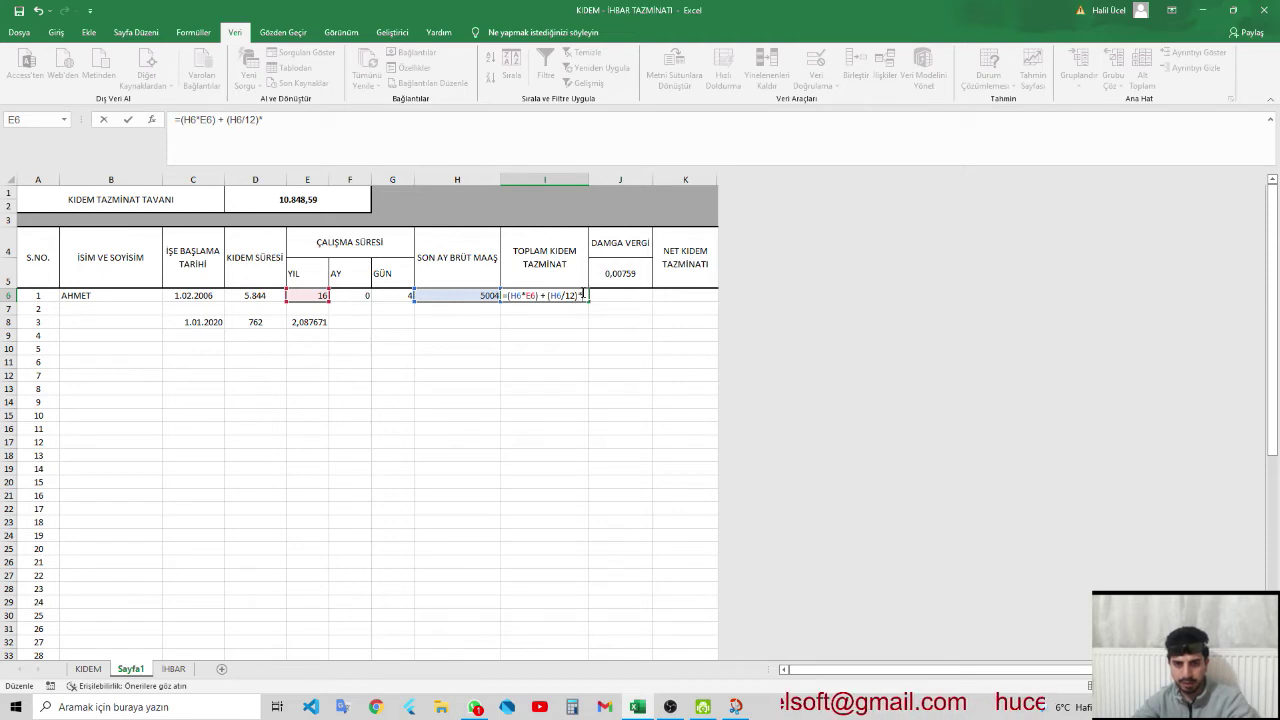
type("F6")
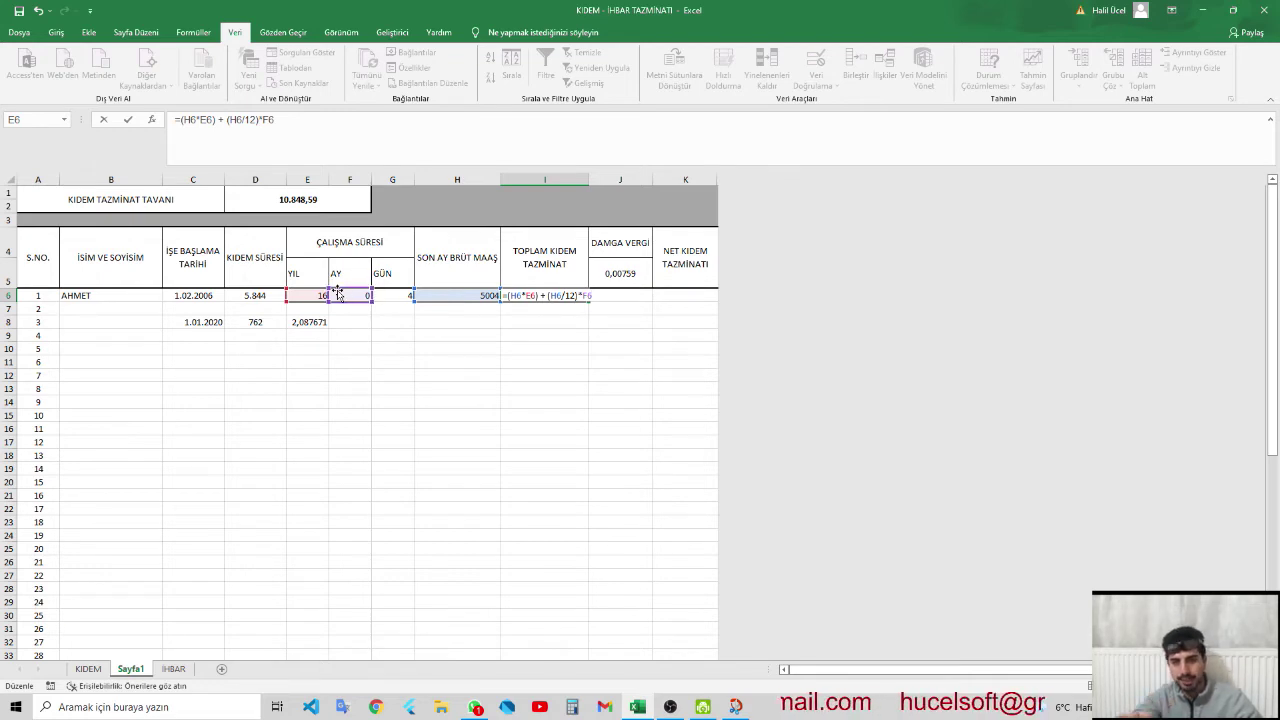
key("Return")
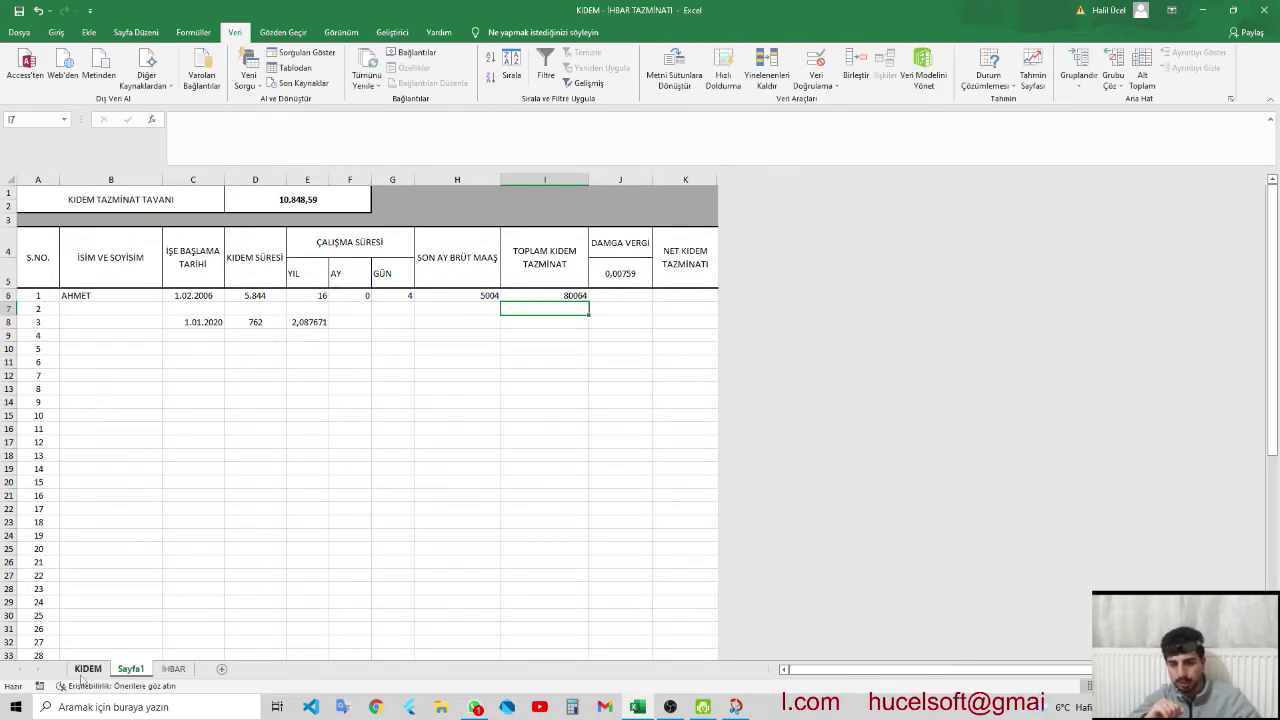
left_click(87, 668)
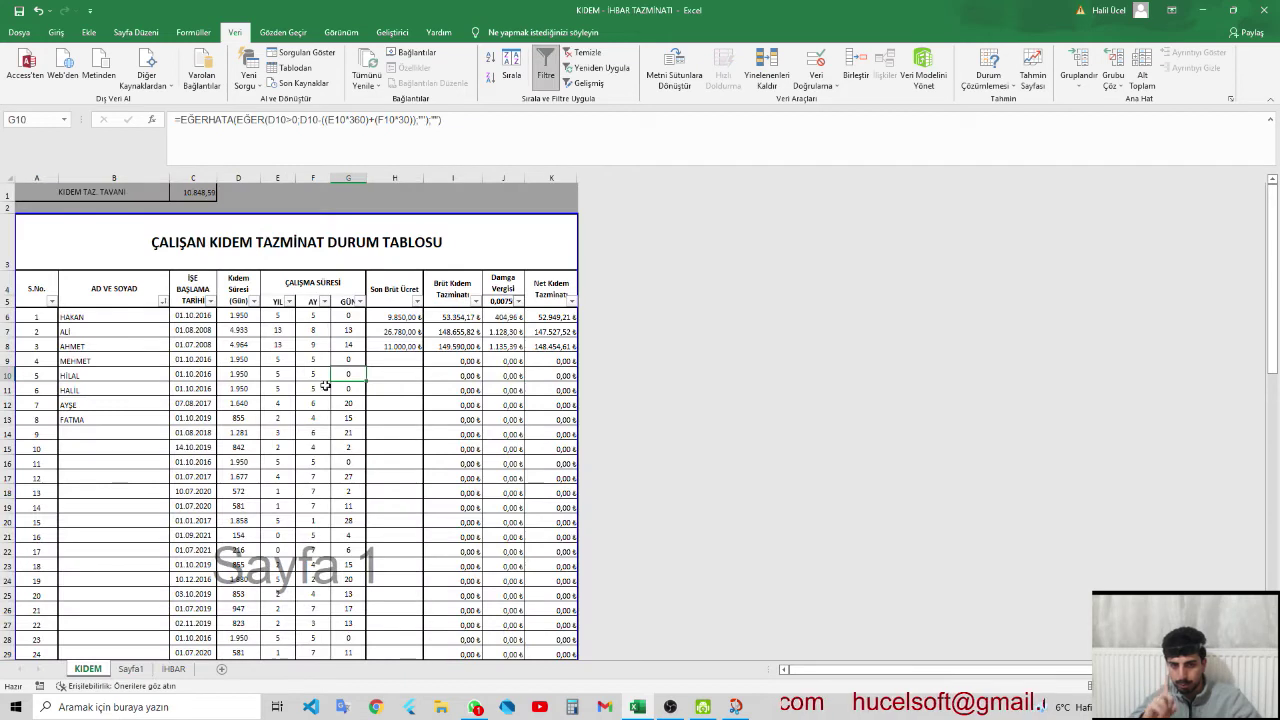
left_click(410, 320)
left_click(436, 316)
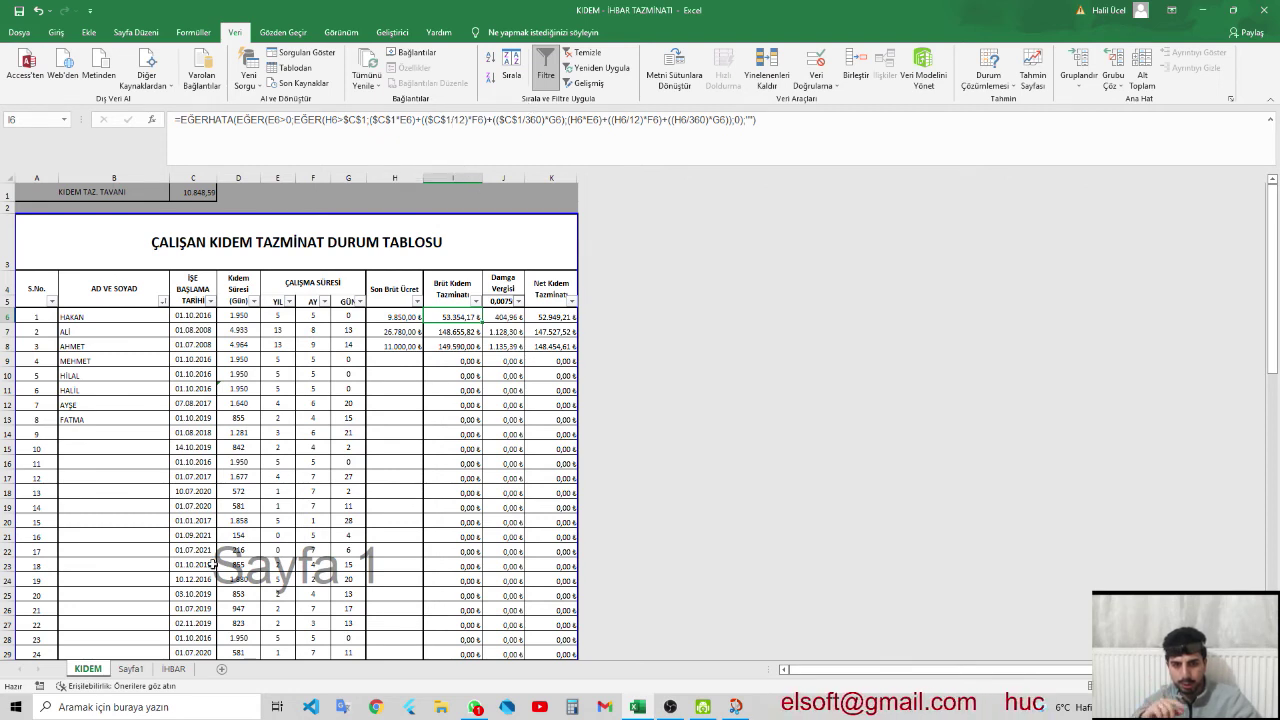
left_click(131, 668)
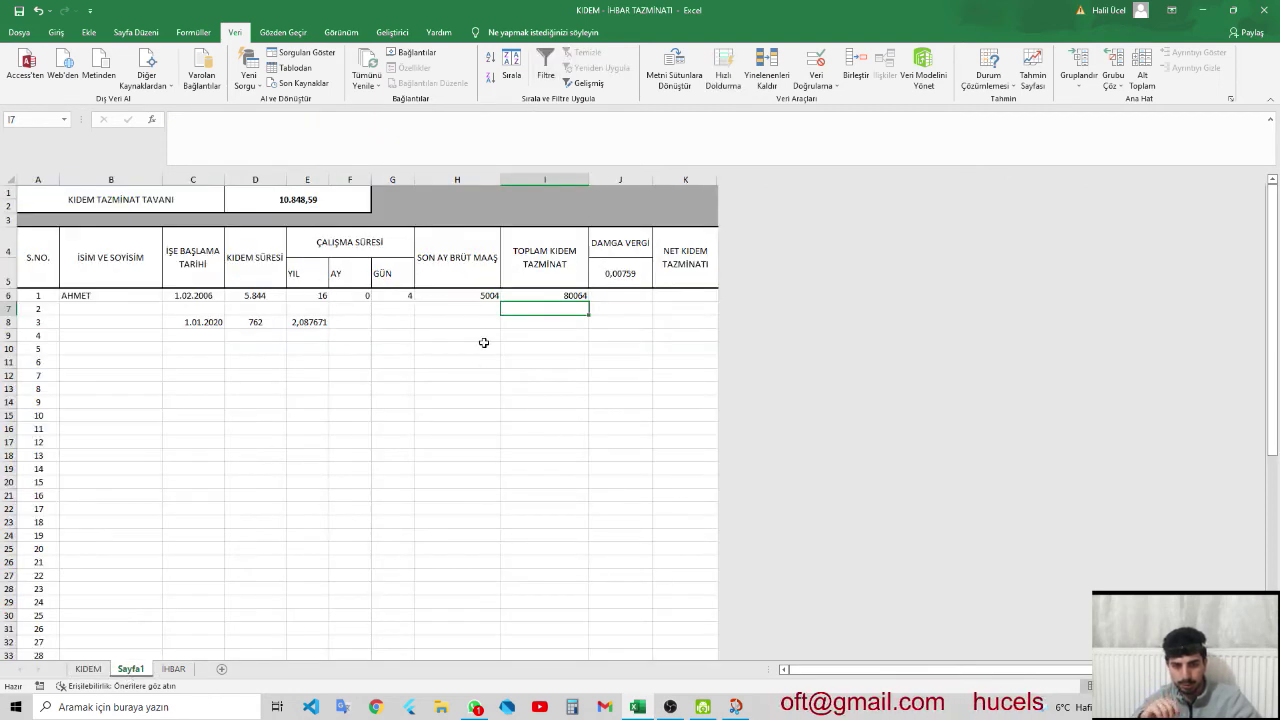
left_click(536, 298)
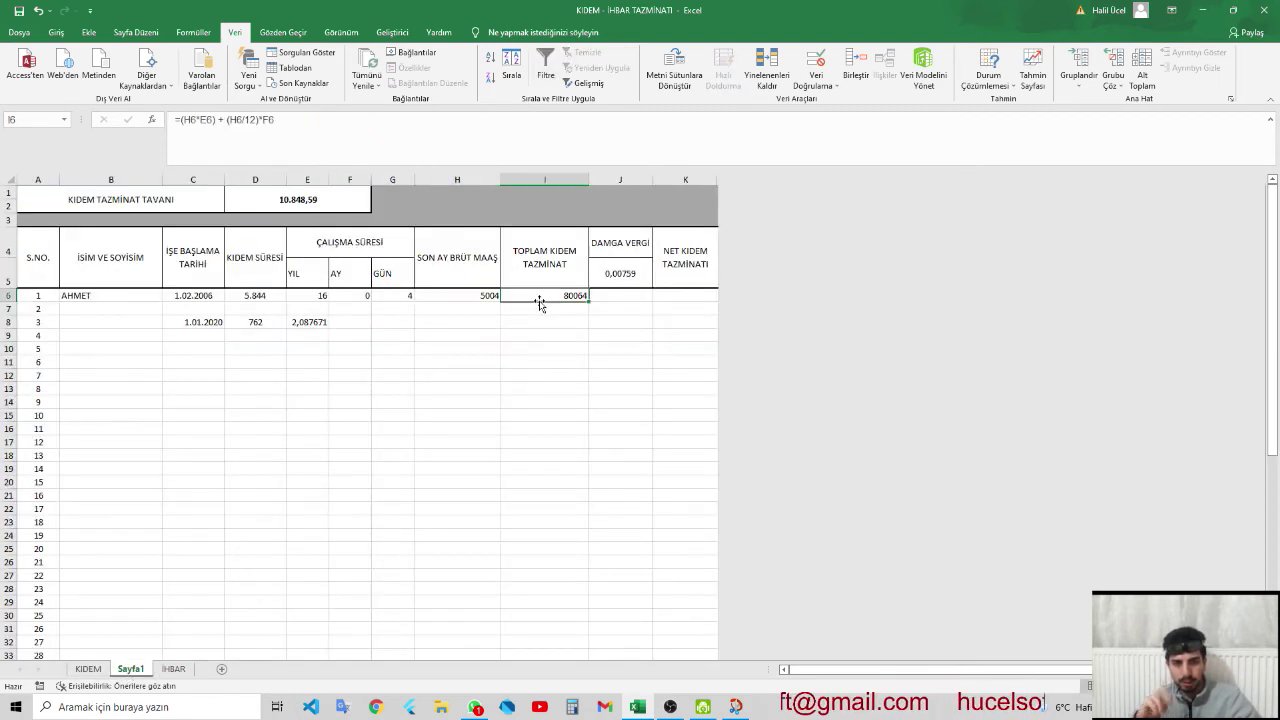
- Complete I6's formula with the daily term (H6/365)*G6
left_click(357, 116)
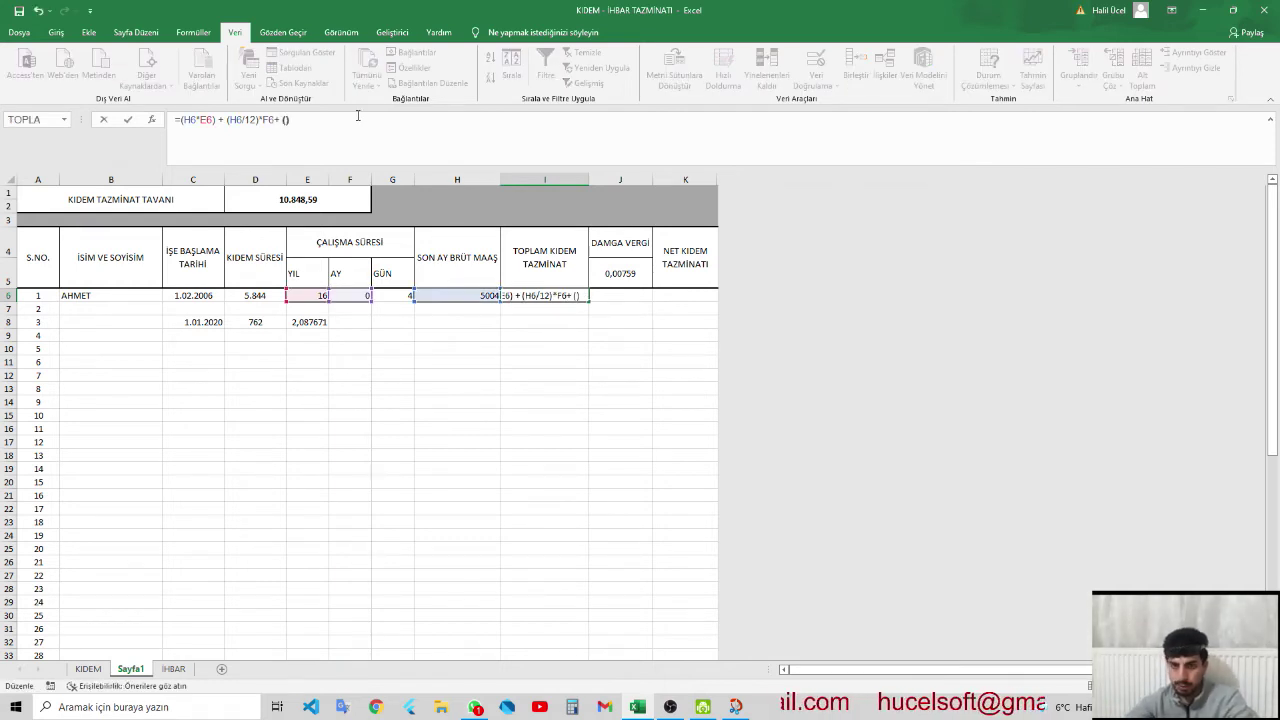
key("Return")
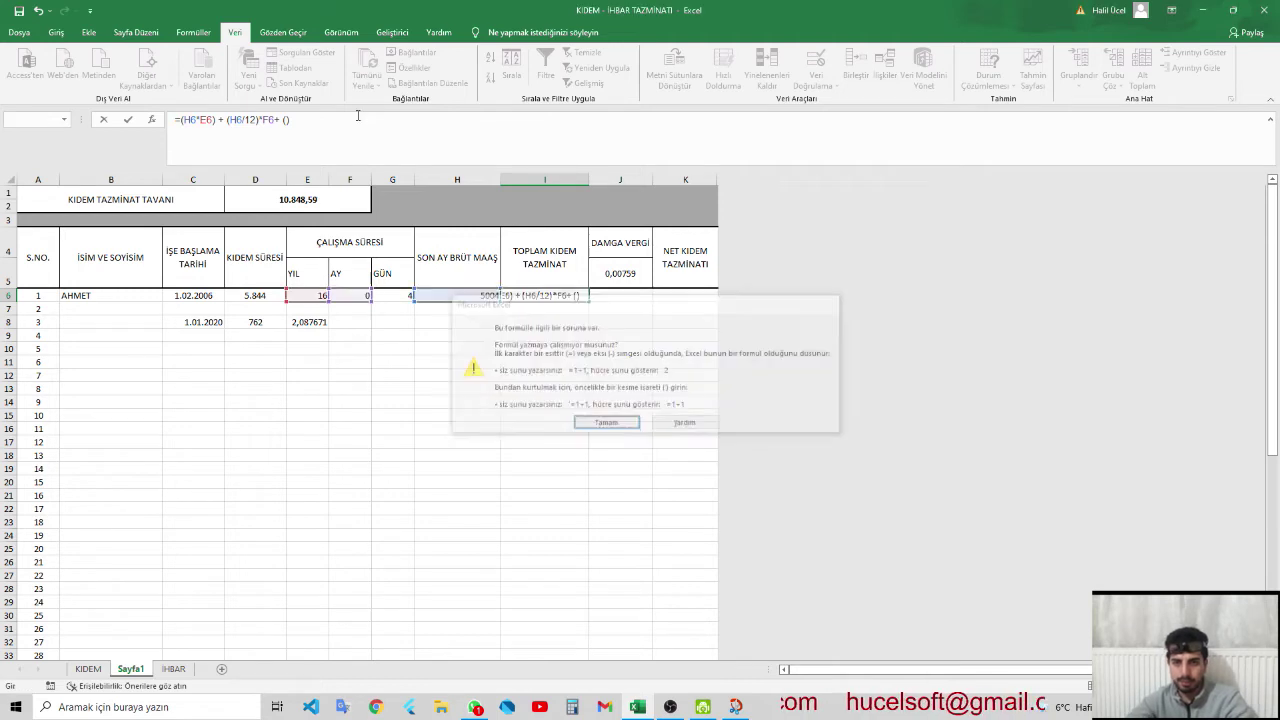
key("Return")
key("Left")
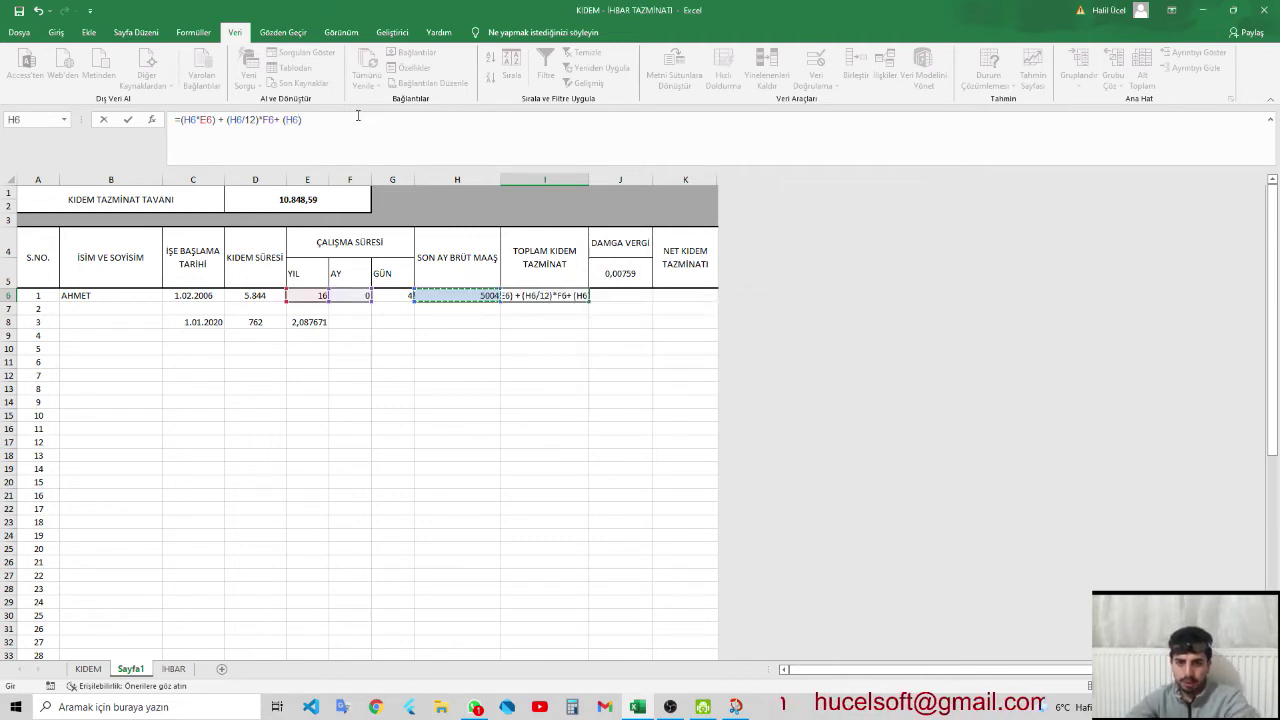
type("/36")
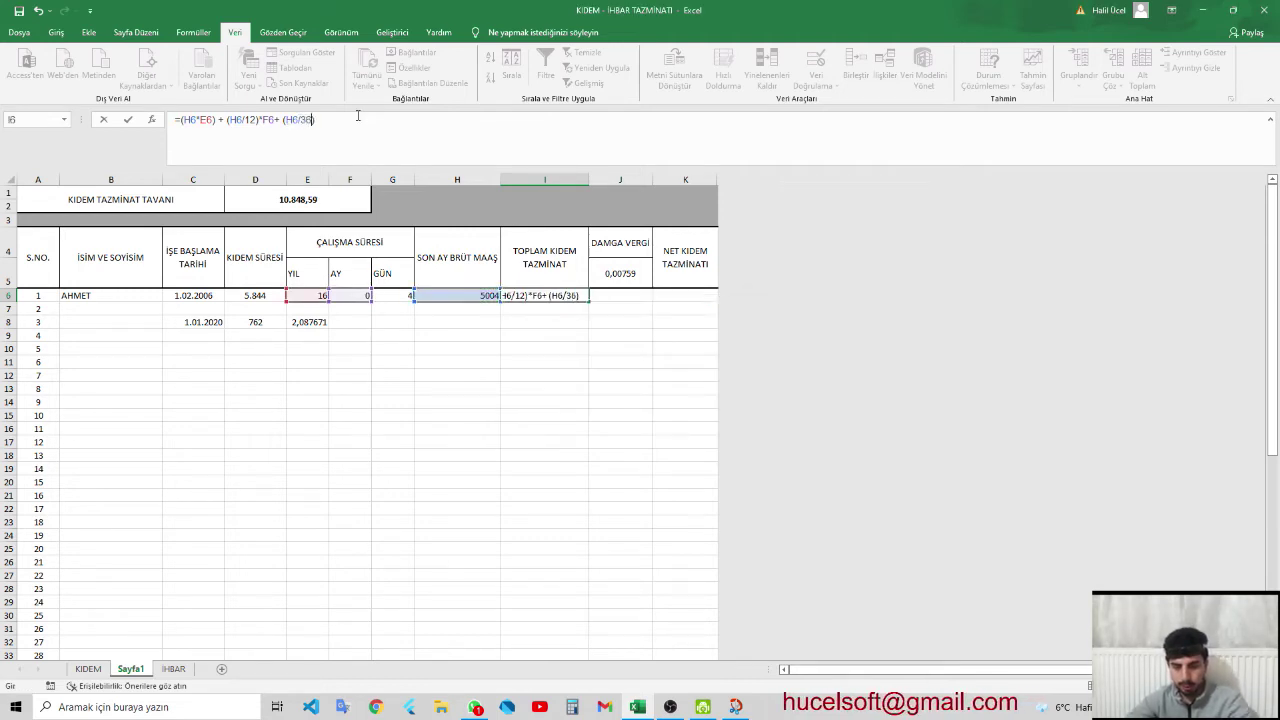
type("5")
key("ctrl+Return")
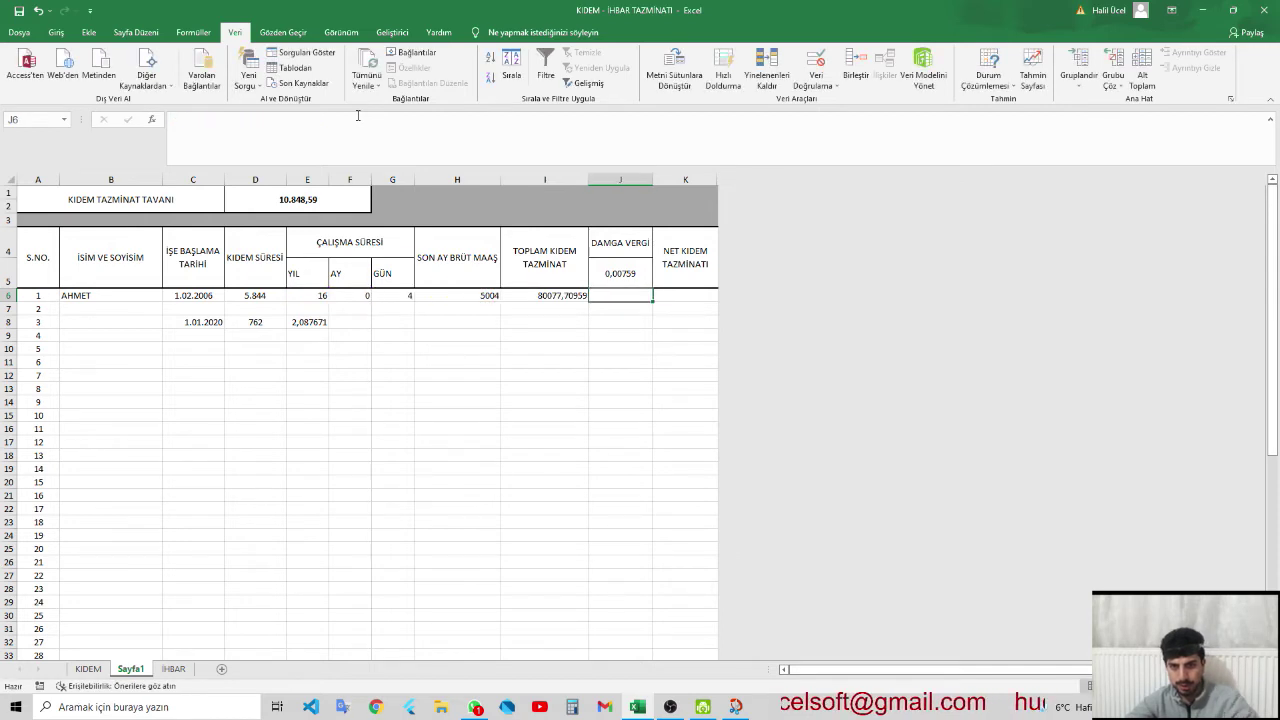
left_click(357, 116)
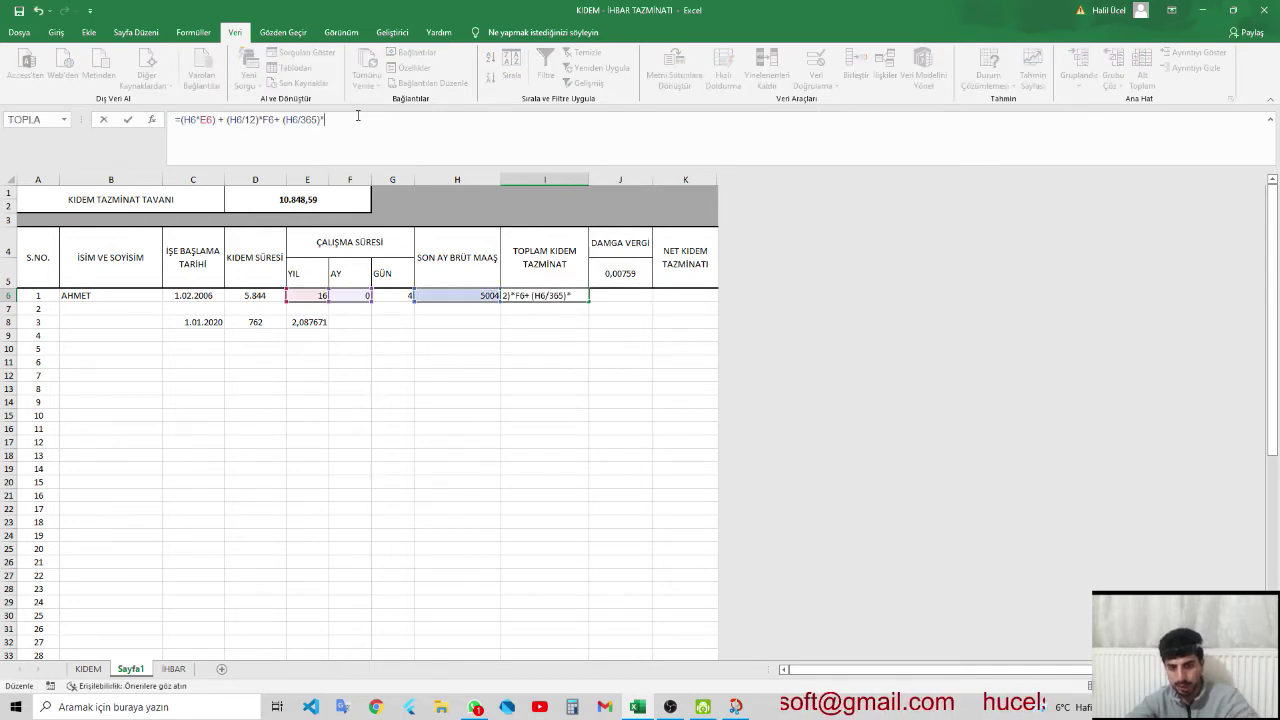
left_click(389, 295)
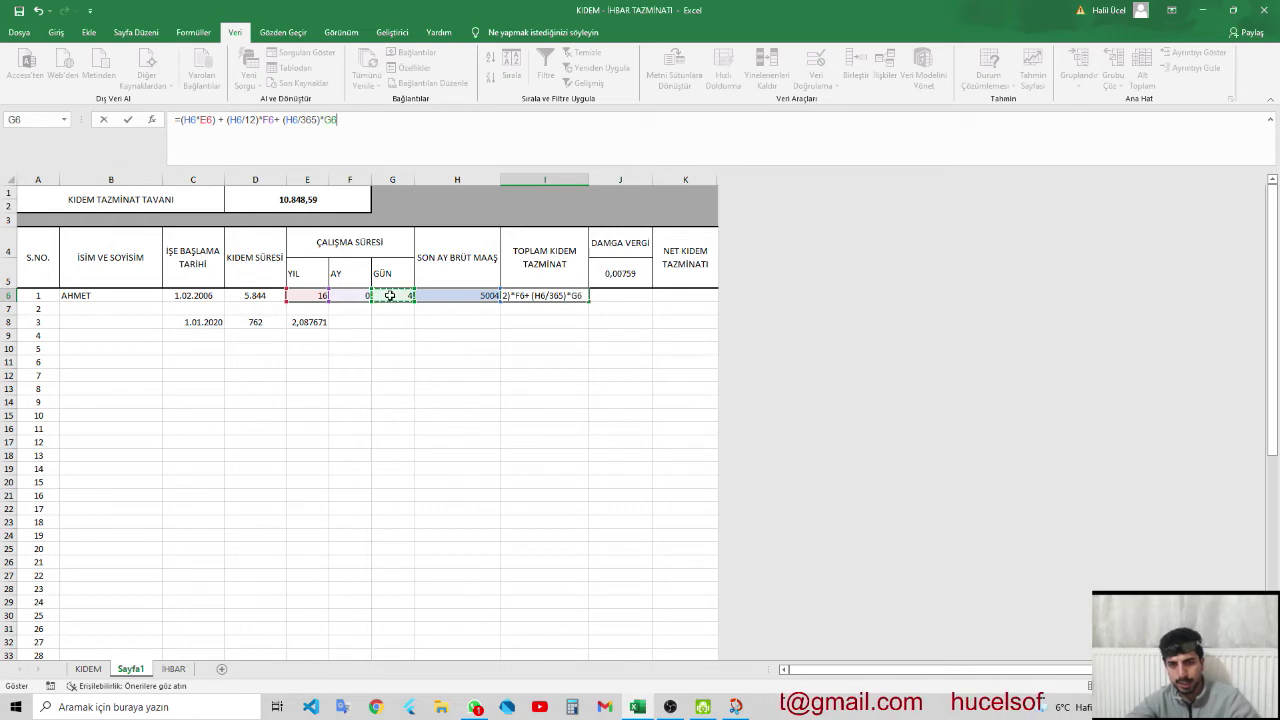
key("Return")
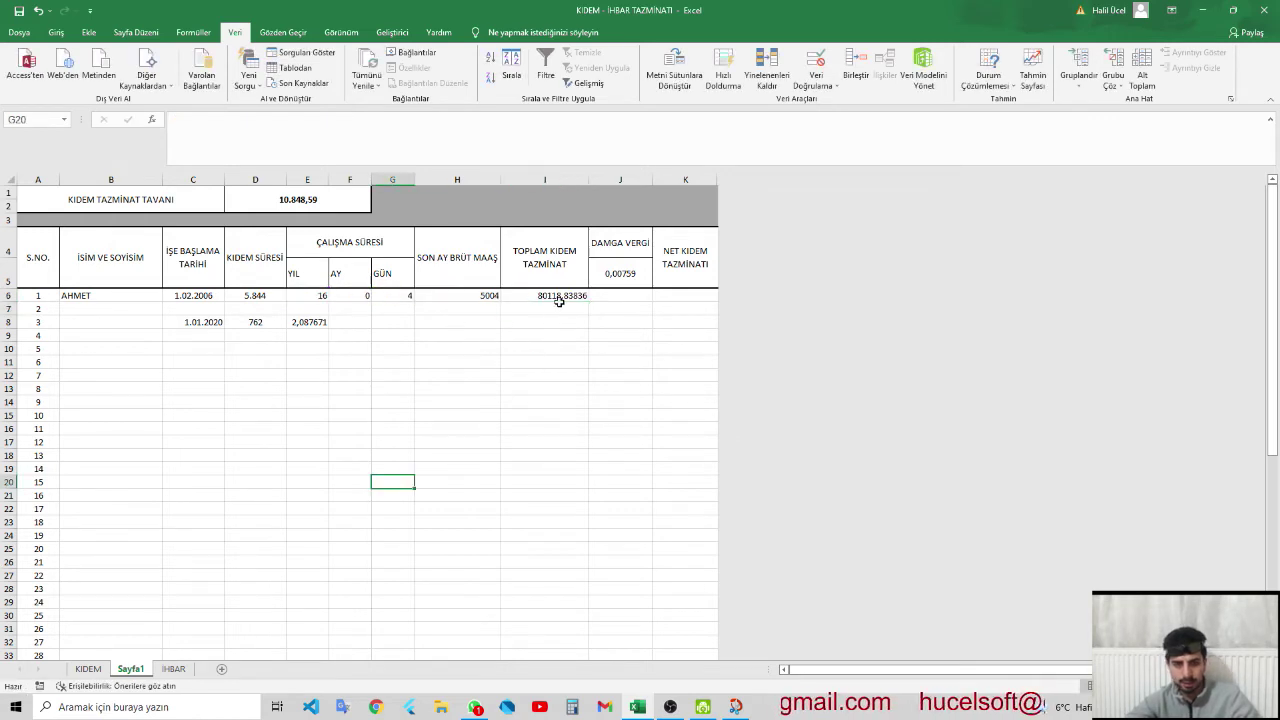
left_click(561, 299)
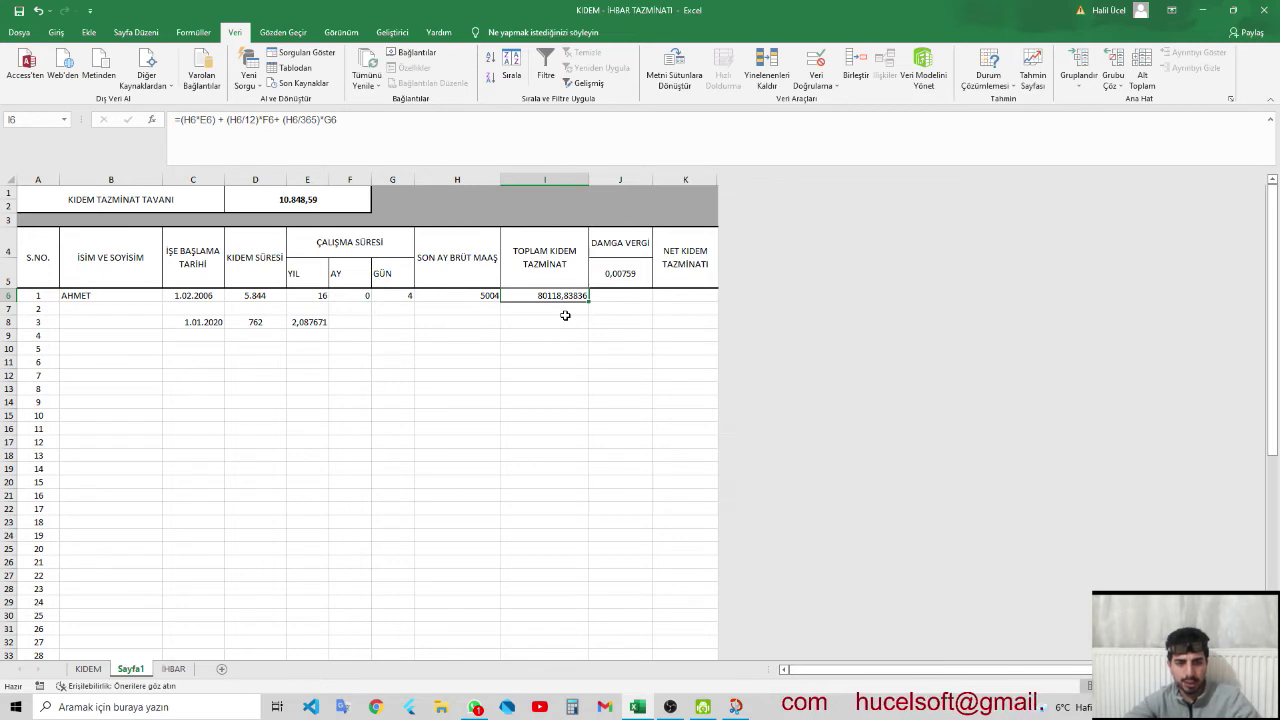
- Bracket each term so I6 reads =(H6*E6)+((H6/12)*F6)+((H6/365)*G6)
left_click(235, 119)
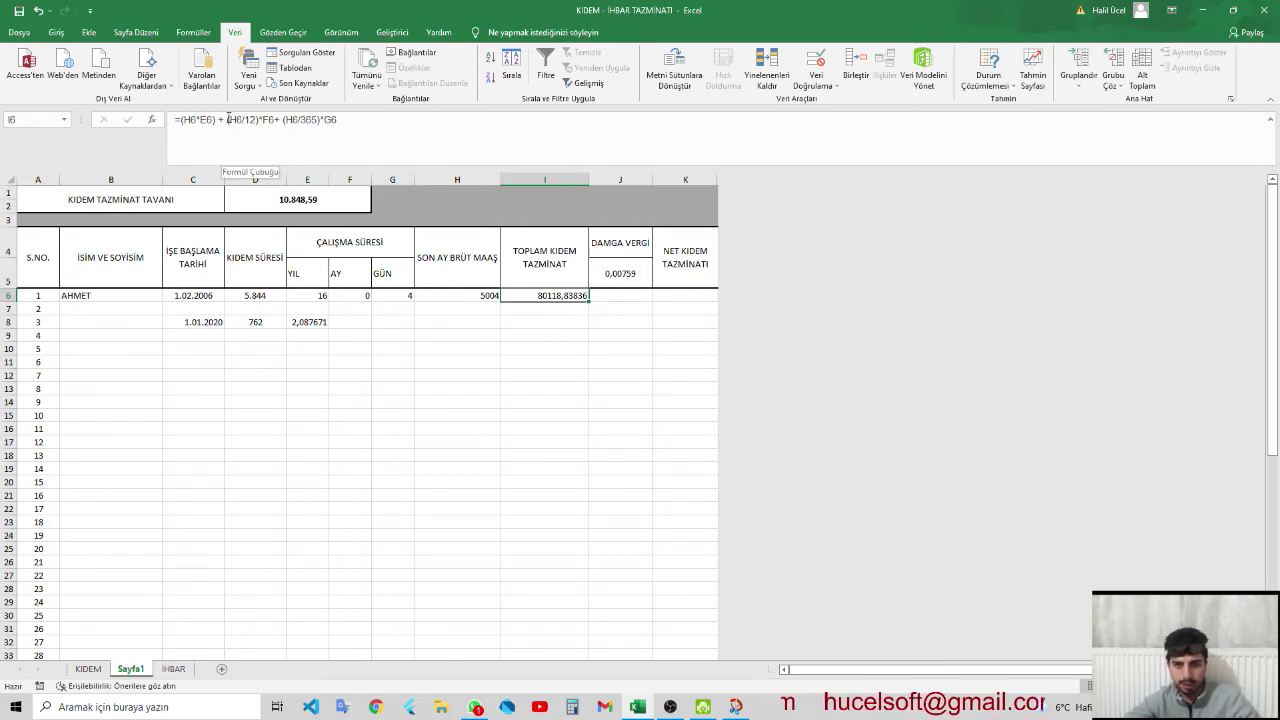
type("(")
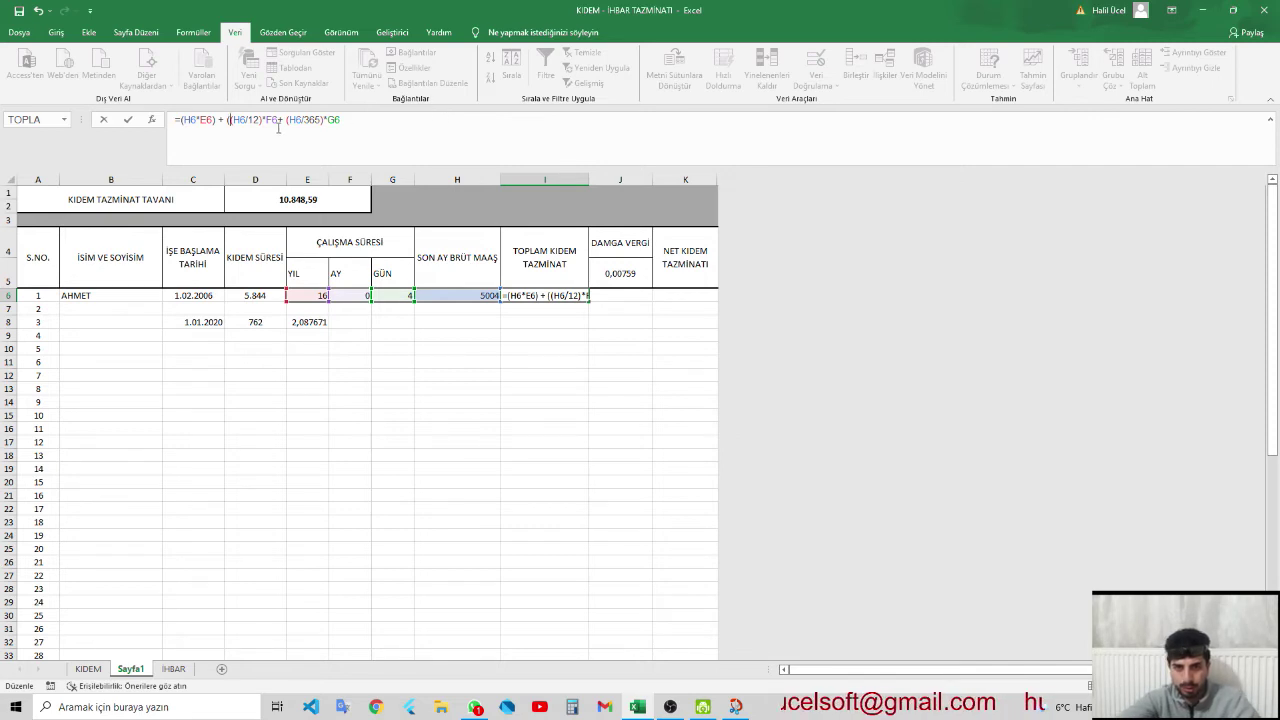
left_click(279, 120)
type(")")
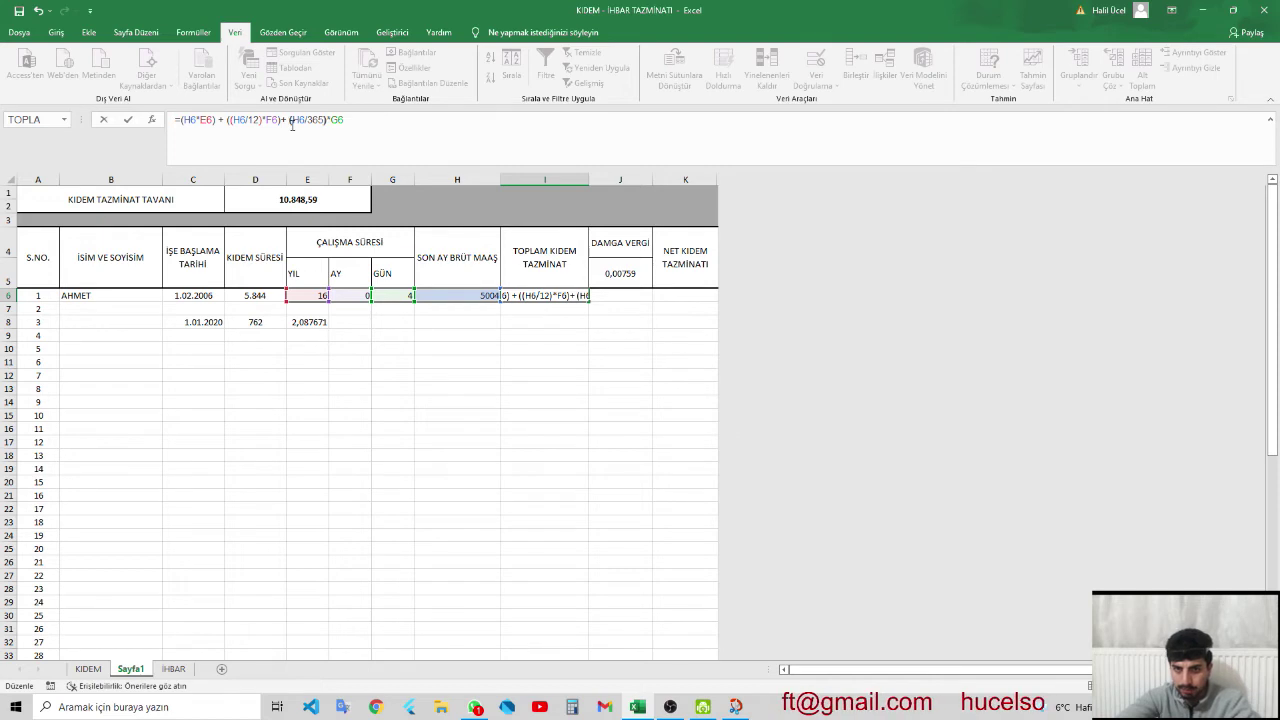
left_click(291, 120)
type("(")
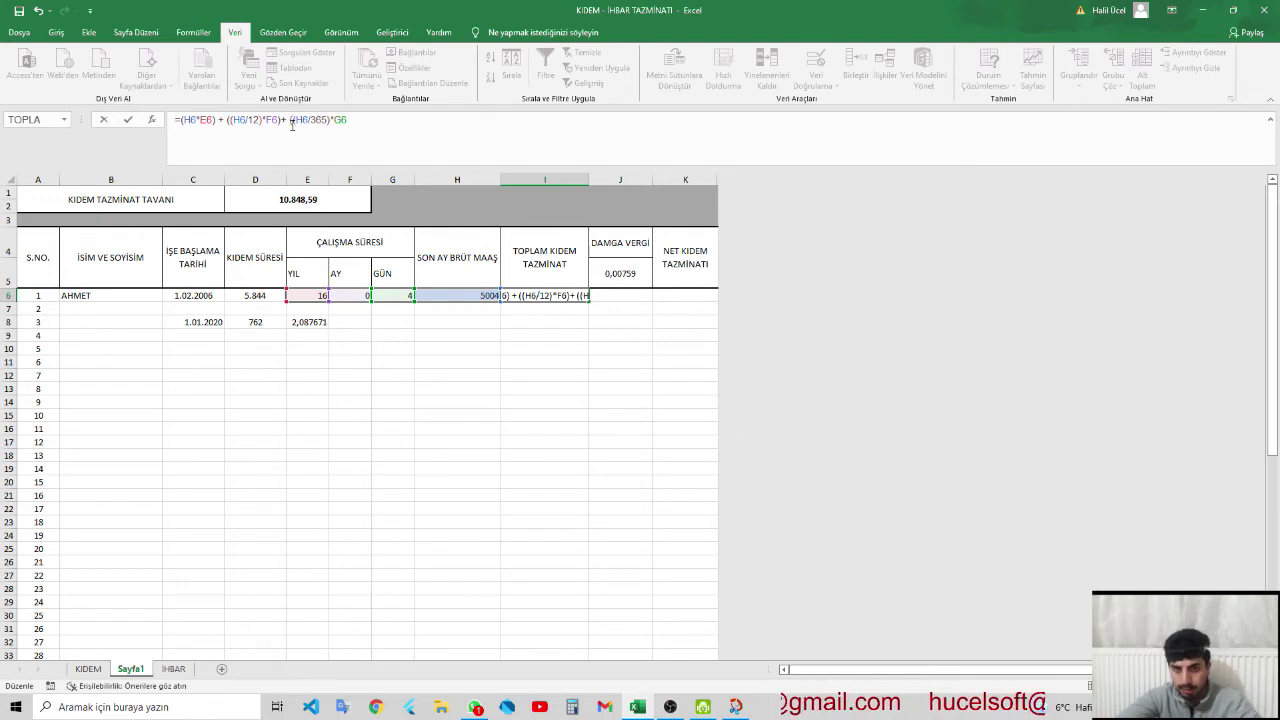
left_click(376, 118)
type(")")
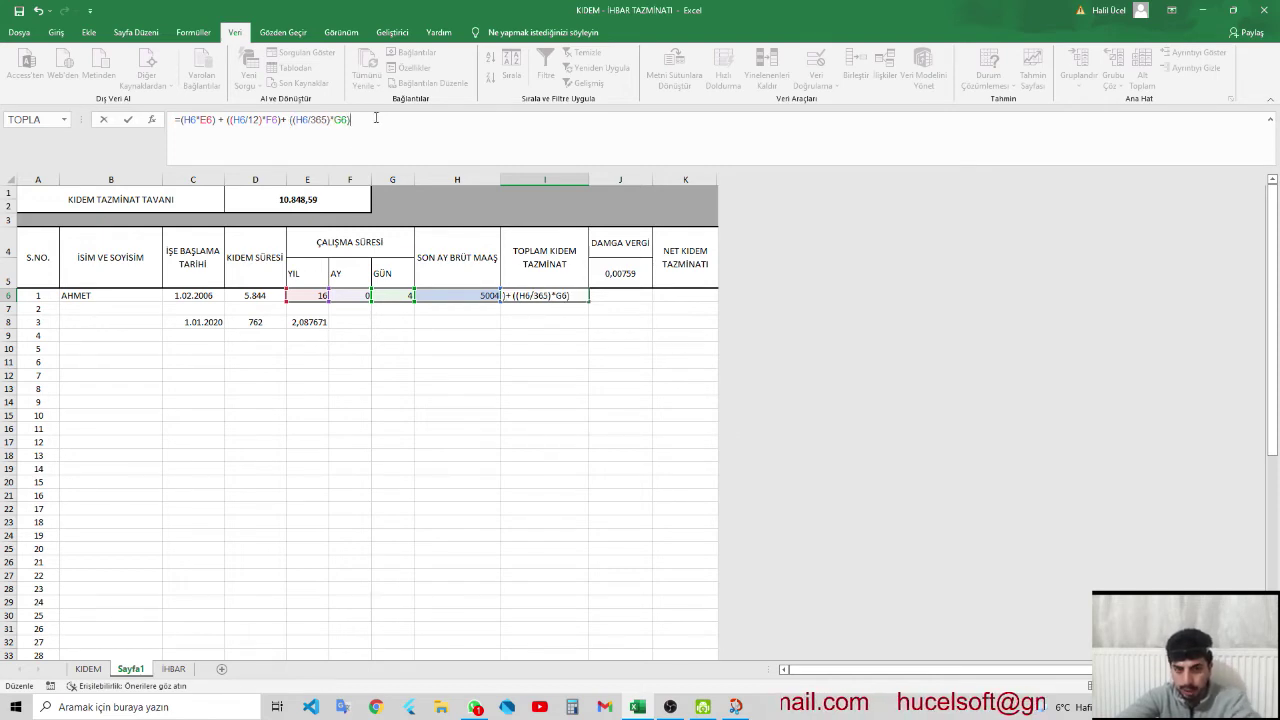
key("Return")
- Review row 6, checking G6's day calculation and I6's result of 80118,83836
key("Up")
key("Left")
key("Left")
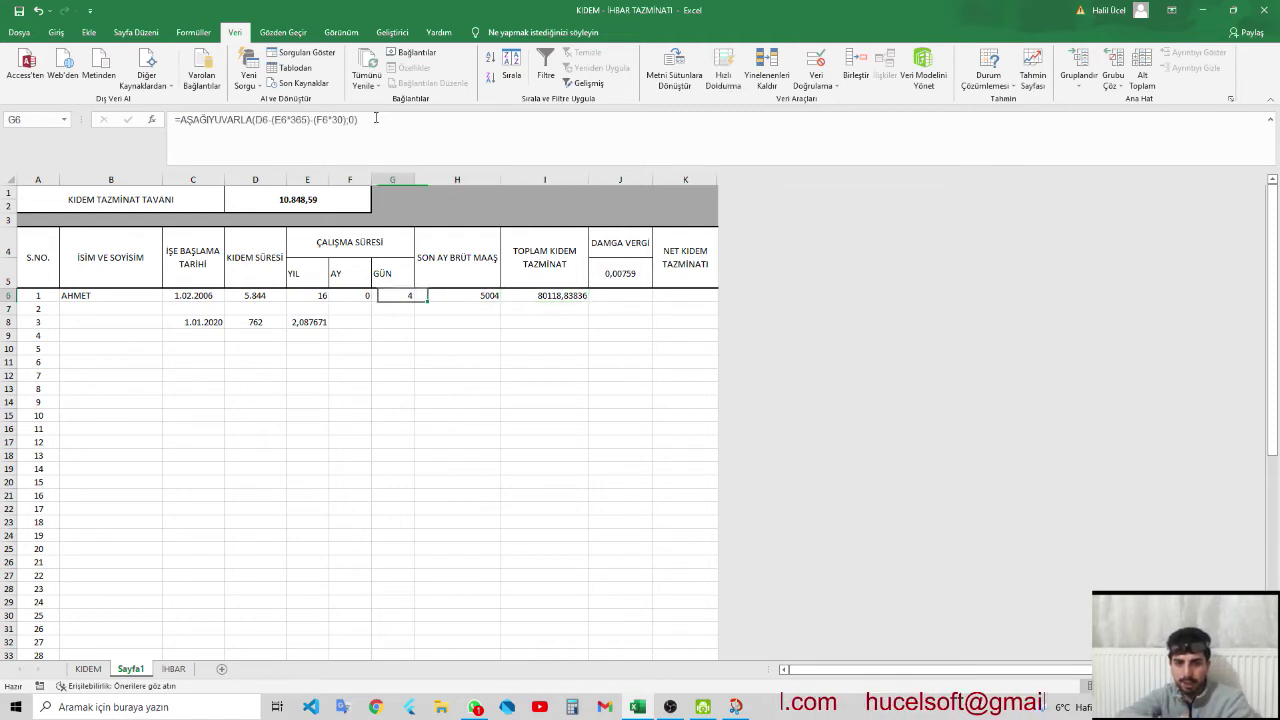
key("Left")
key("Right")
key("Right")
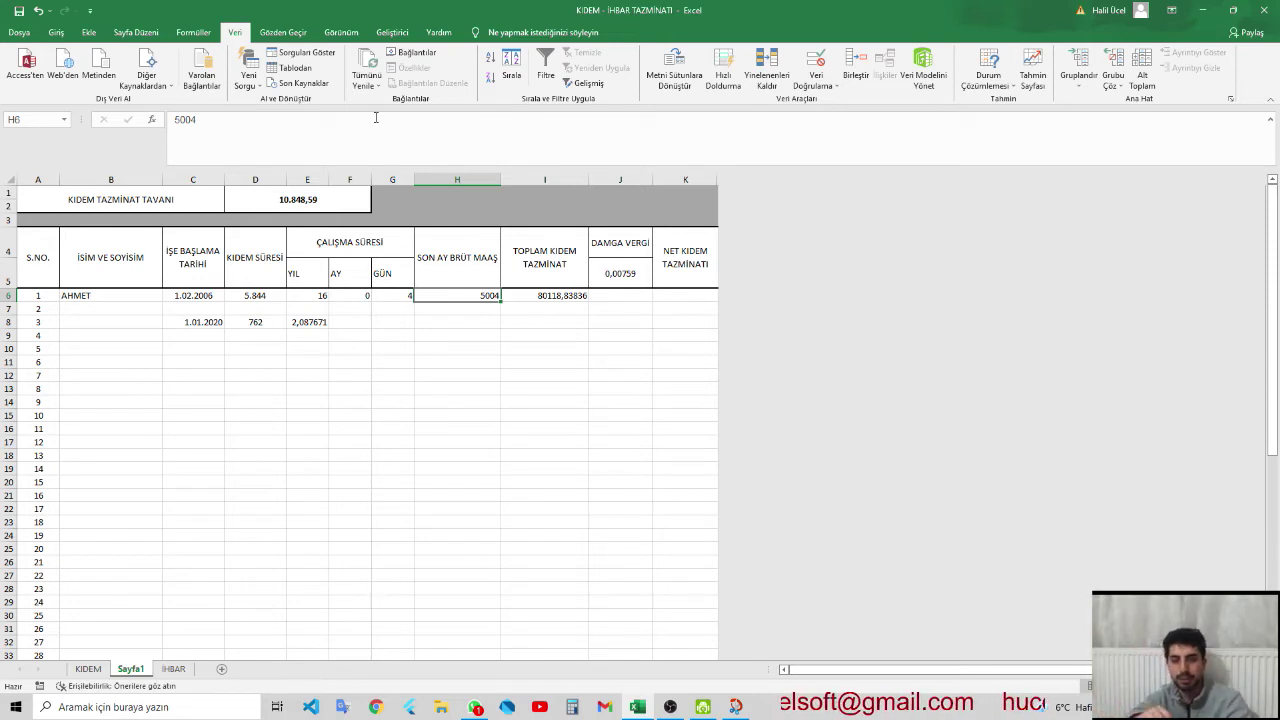
key("Right")
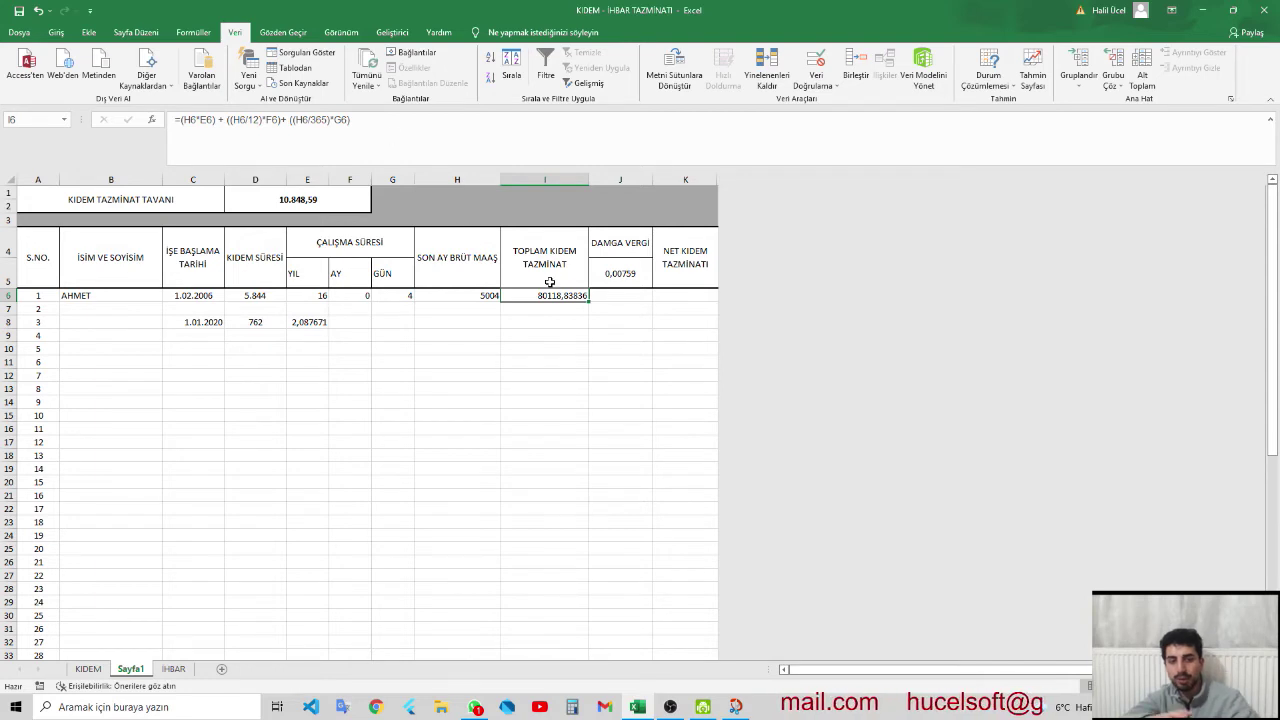
- Format H6:K55 as Sayı with 1000 Ayırıcı so H6 shows 5.004,00 and I6 80.118,84
mouse_move(458, 296)
left_mouse_down()
mouse_move(672, 340)
mouse_move(670, 666)
left_mouse_up()
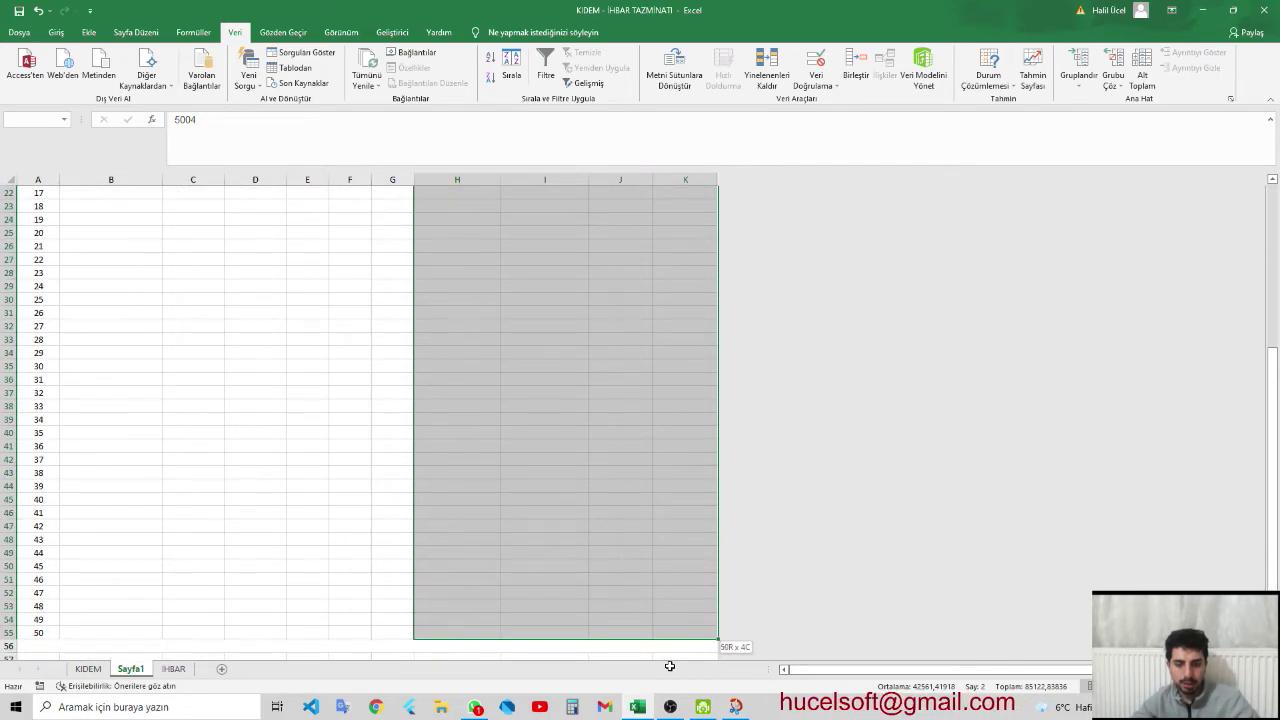
left_click_drag(670, 666, 673, 610)
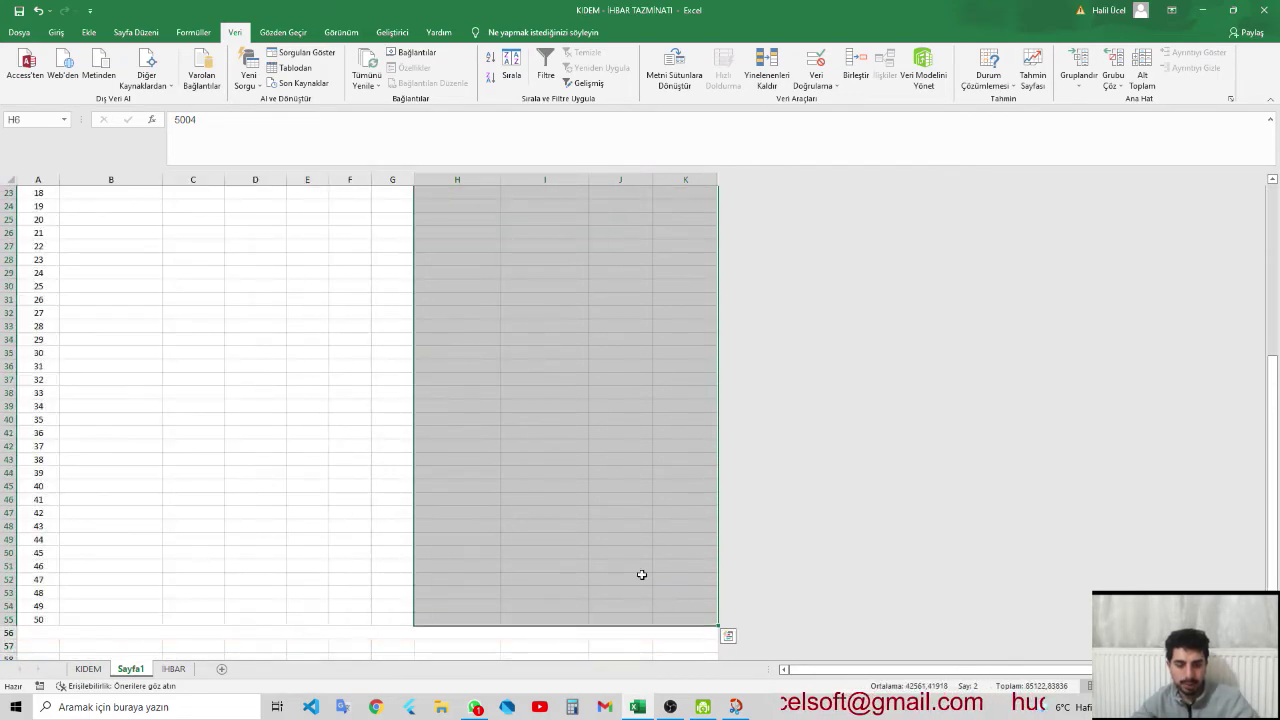
right_click(641, 576)
left_click(704, 517)
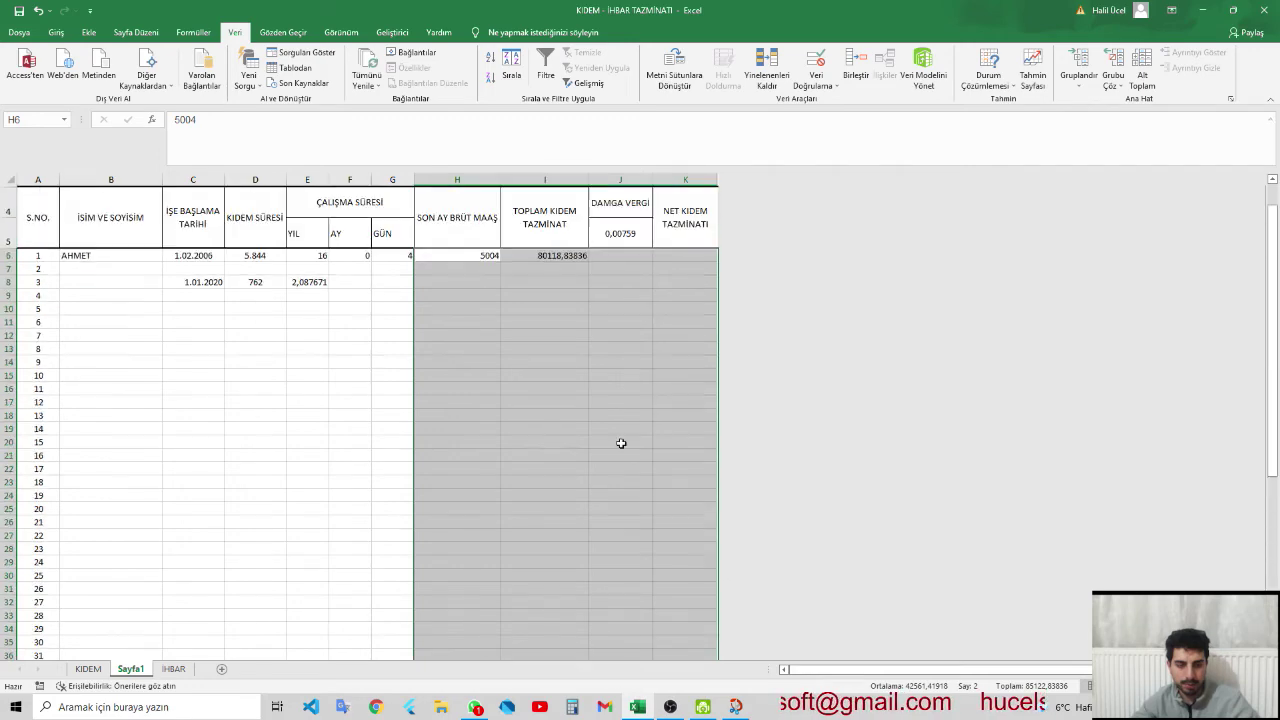
key("super")
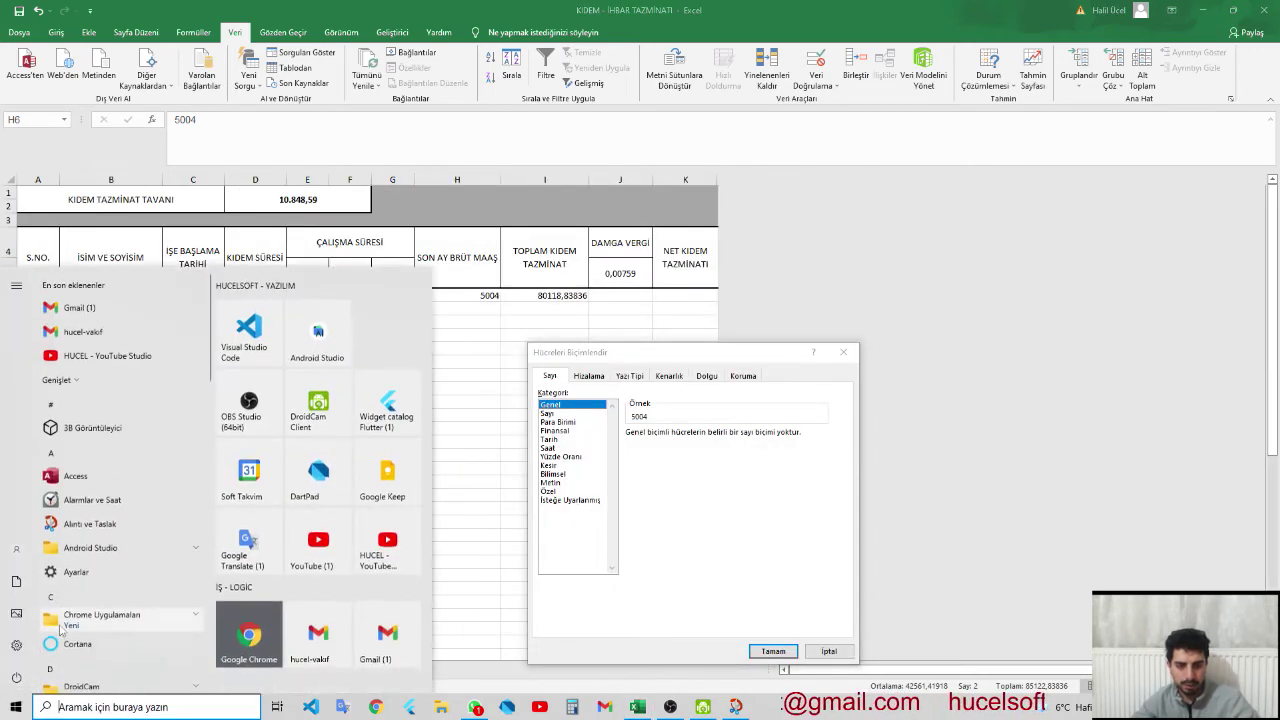
left_click(609, 432)
left_click(547, 413)
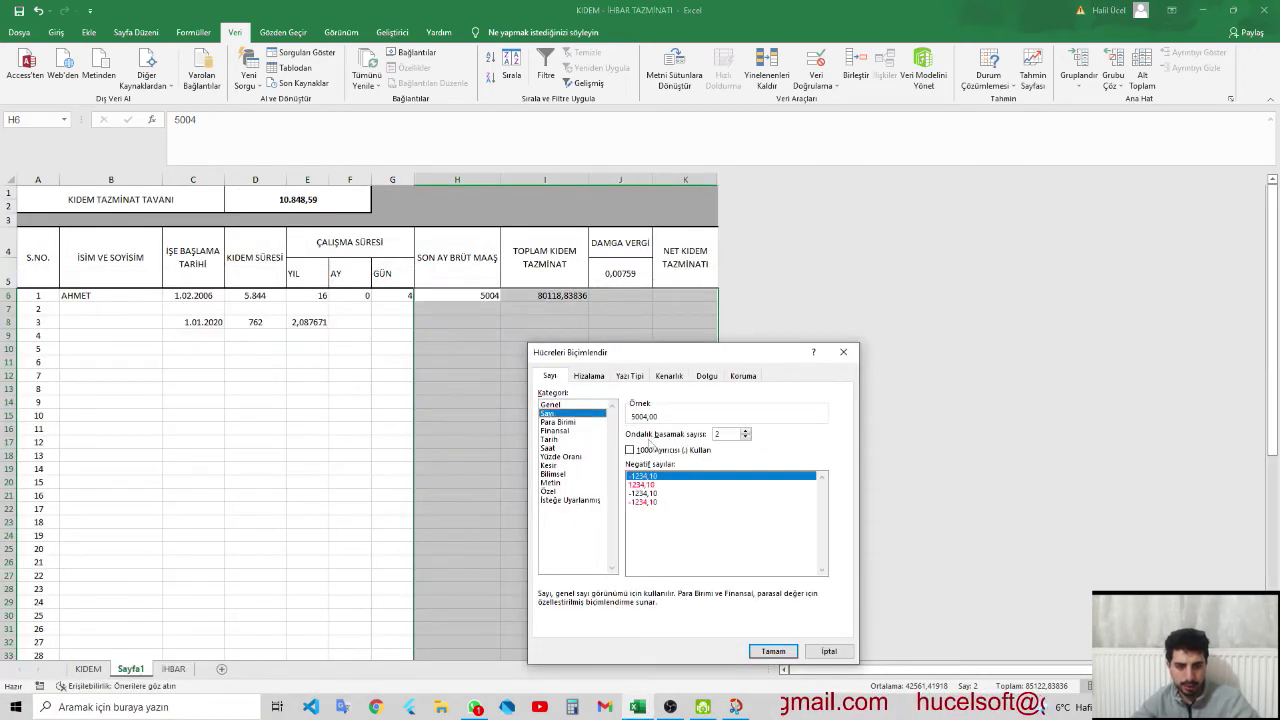
left_click(652, 449)
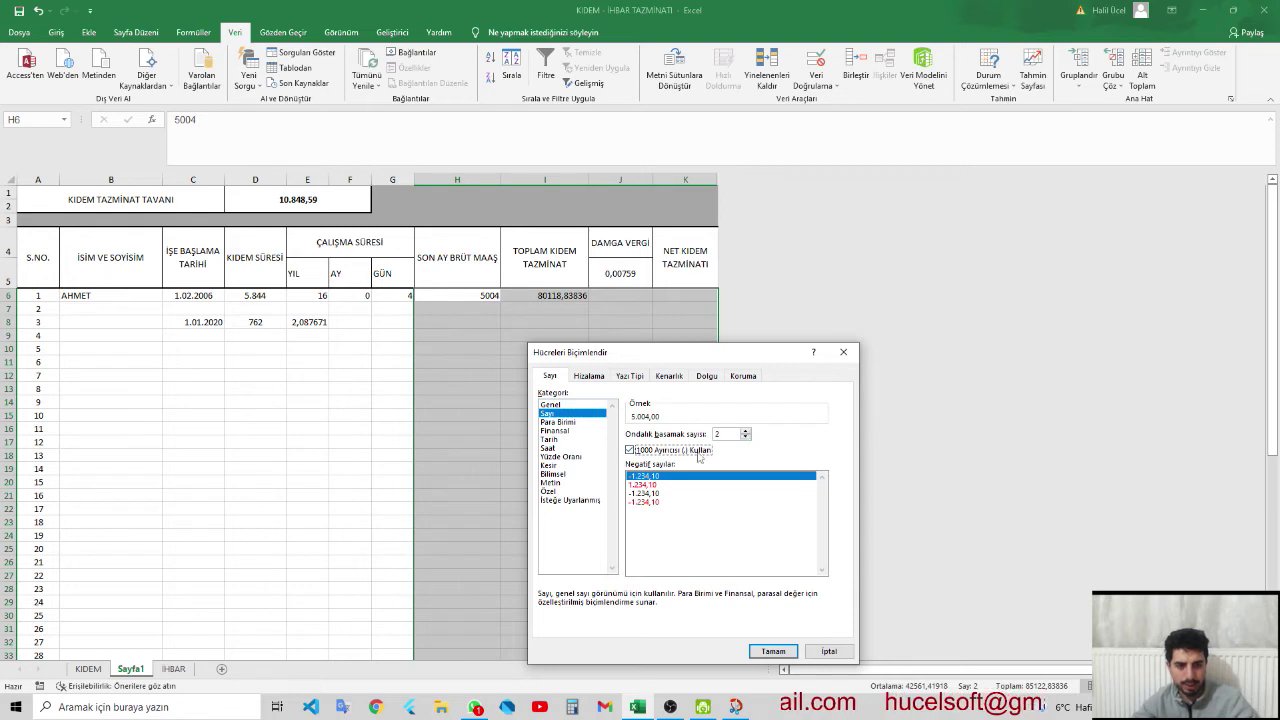
left_click(770, 651)
left_click(545, 401)
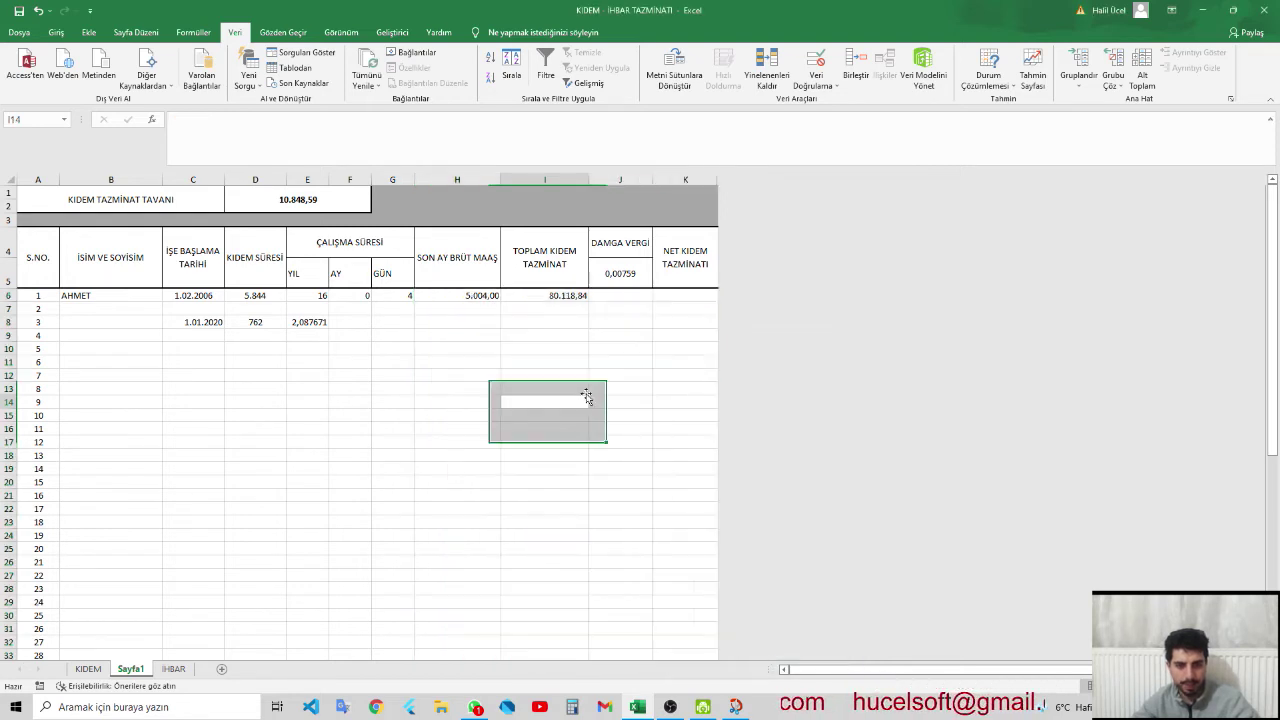
left_click(592, 296)
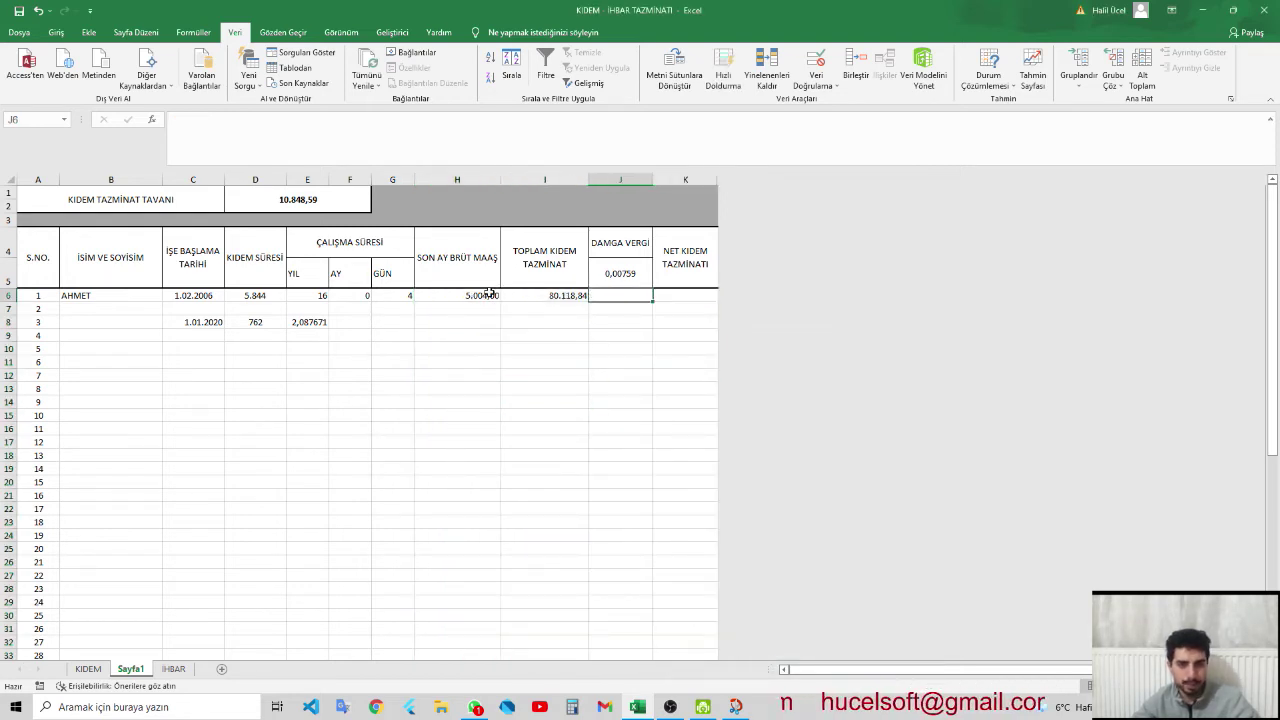
left_click_drag(489, 293, 651, 317)
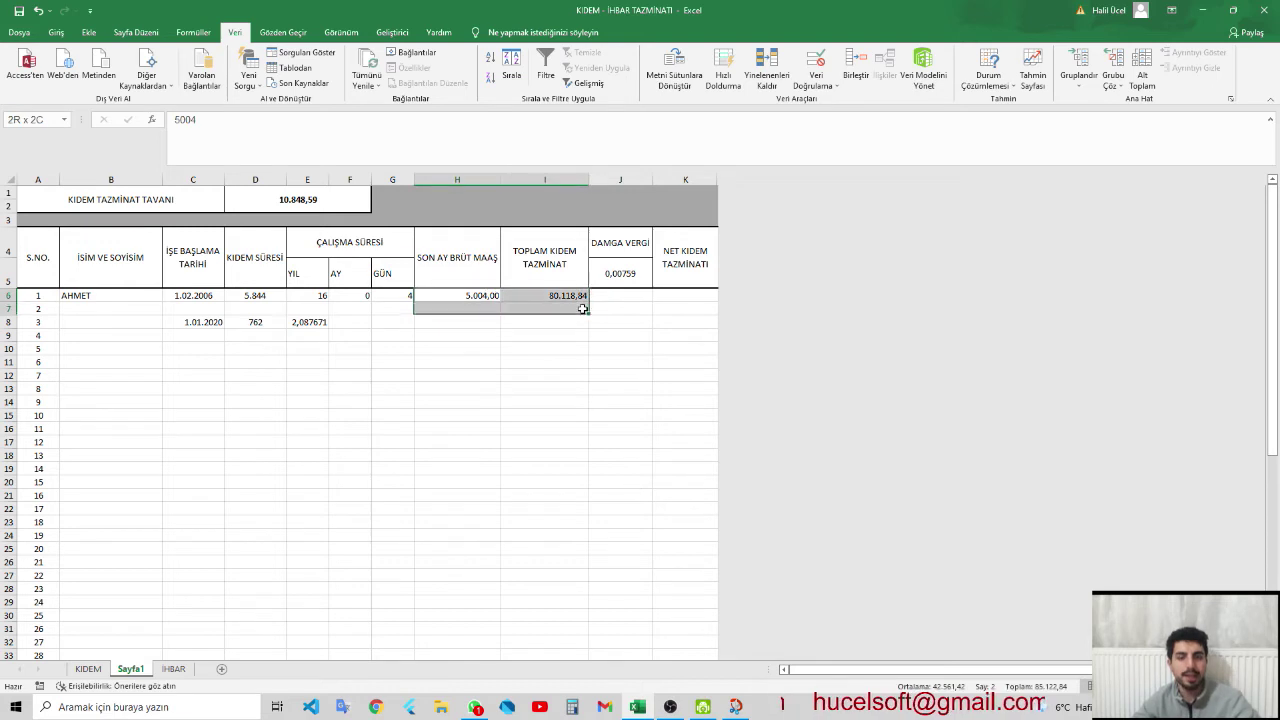
left_click(646, 304)
left_click(623, 272)
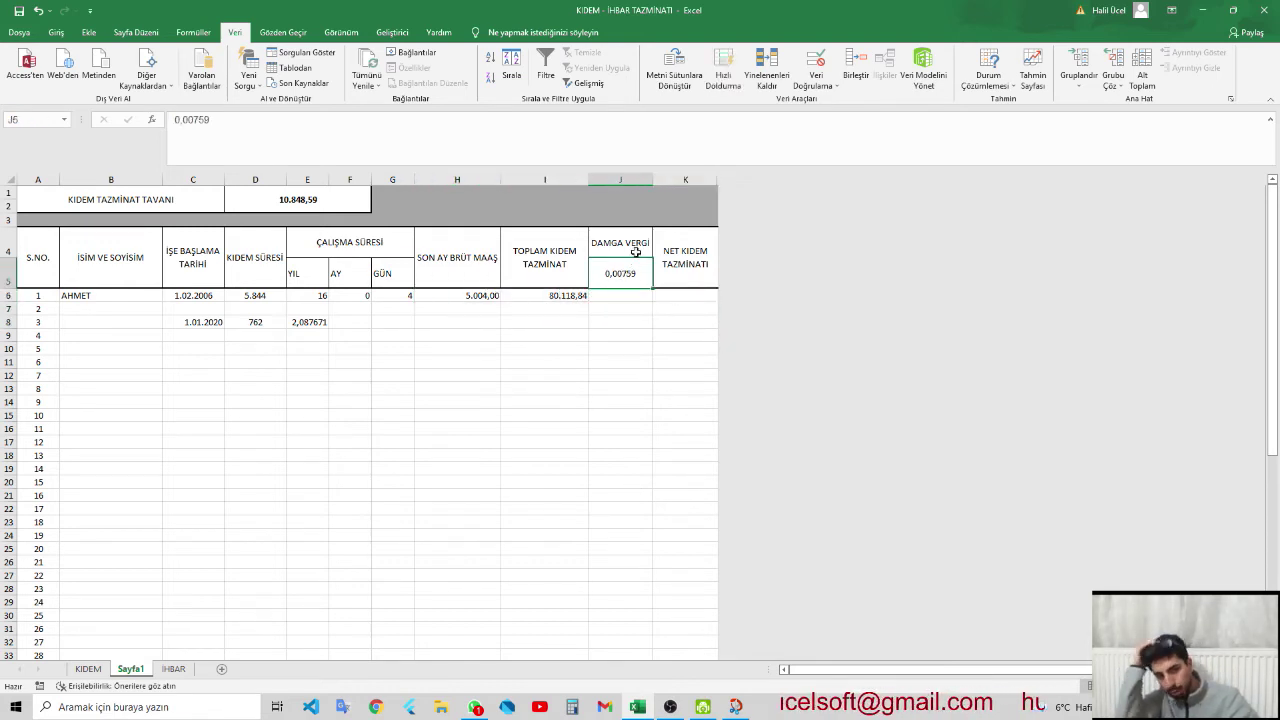
left_click(630, 294)
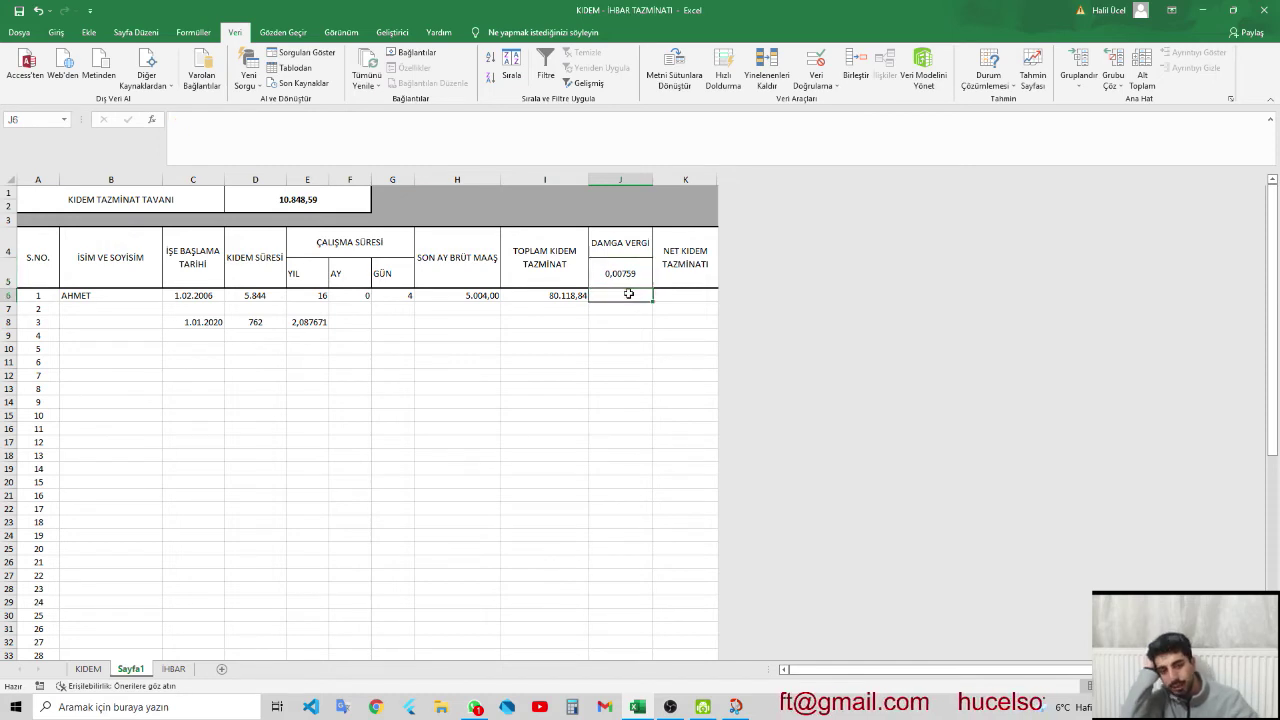
type("=")
key("Left")
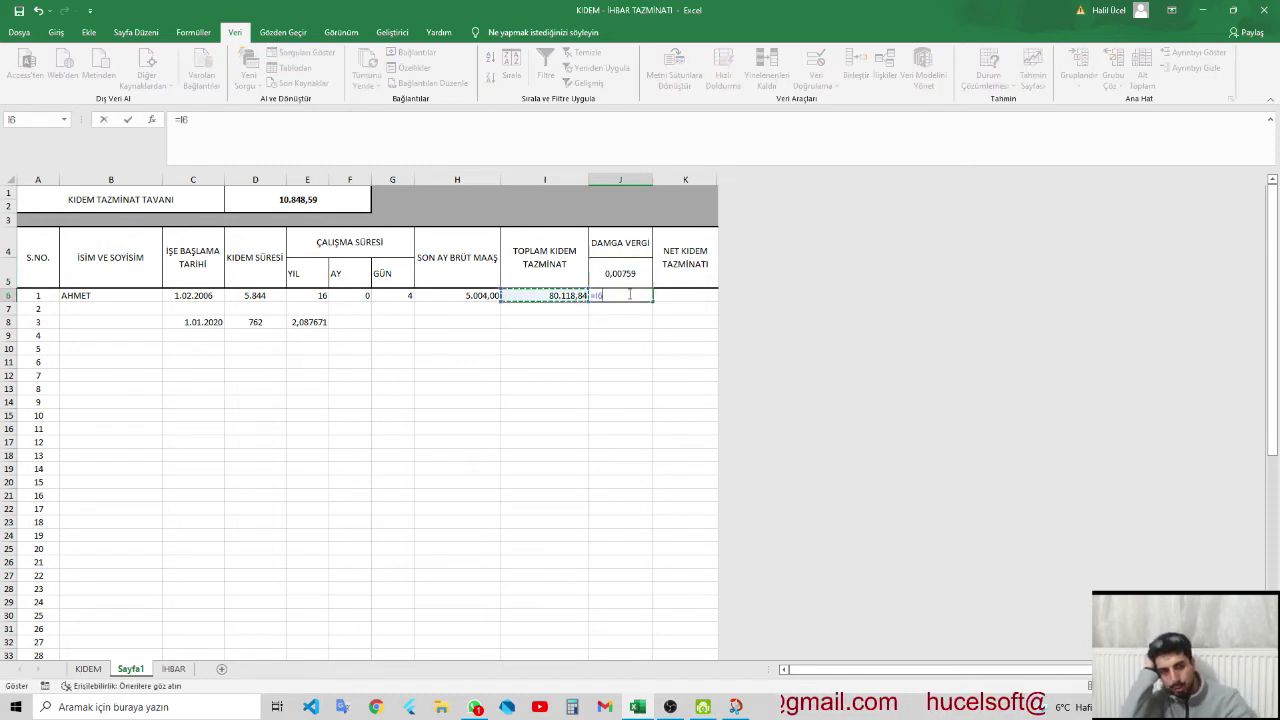
type("*")
key("Up")
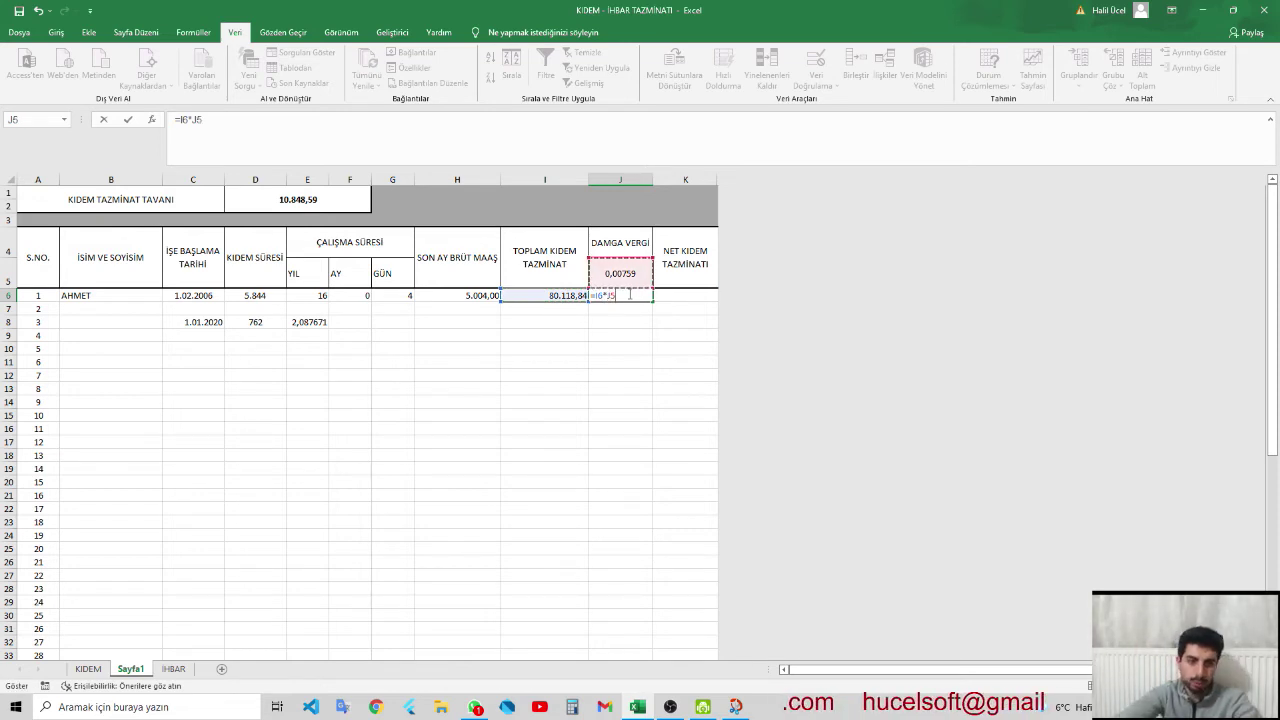
key("F4")
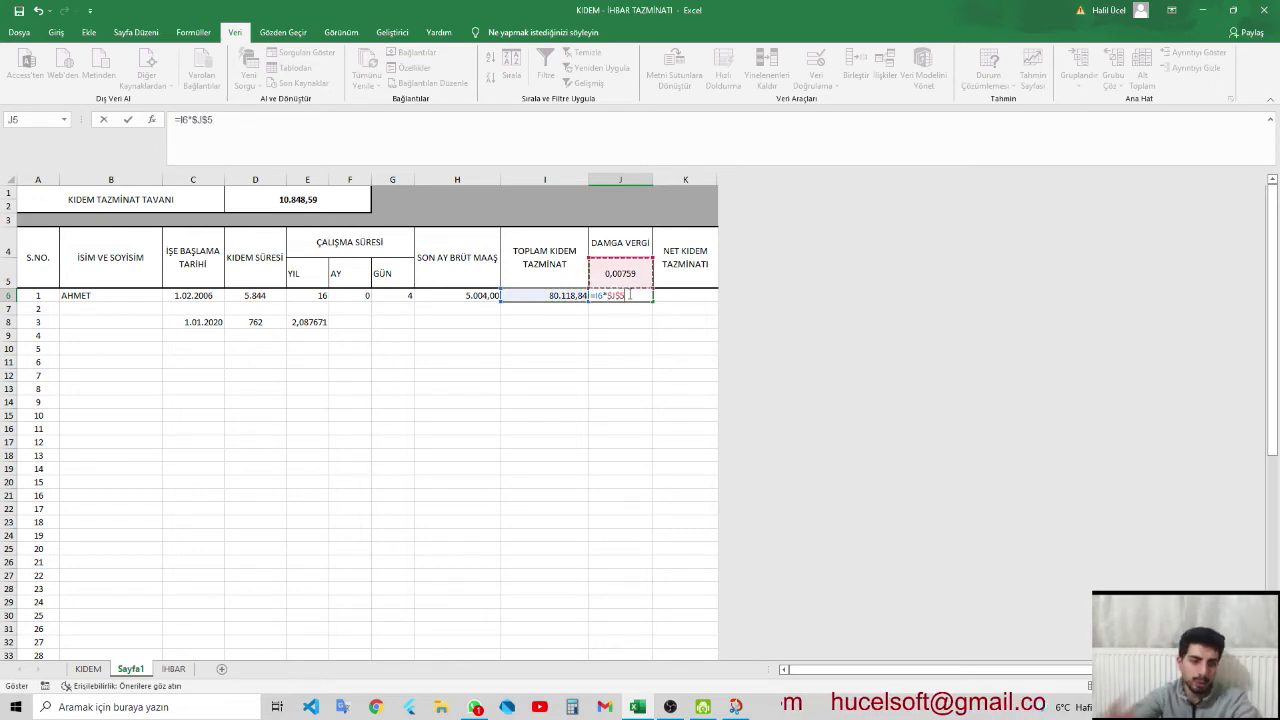
key("Return")
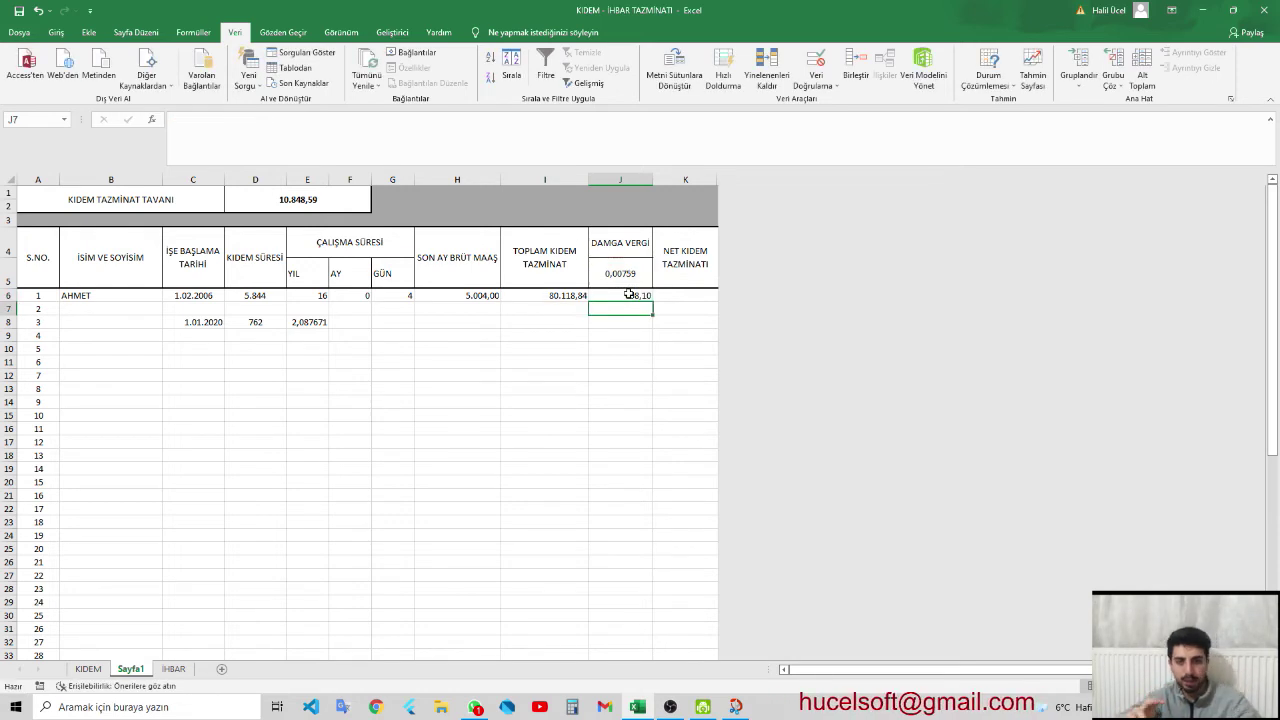
left_click(680, 293)
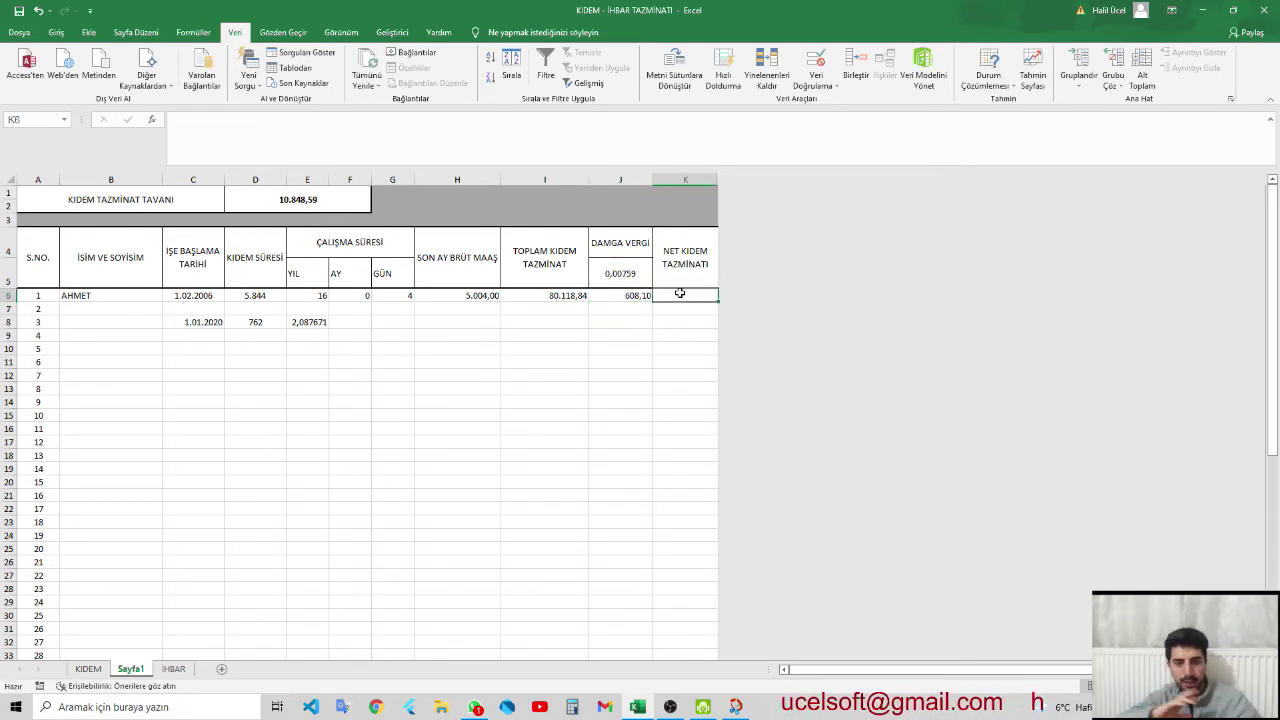
type("=")
key("Left")
key("Left")
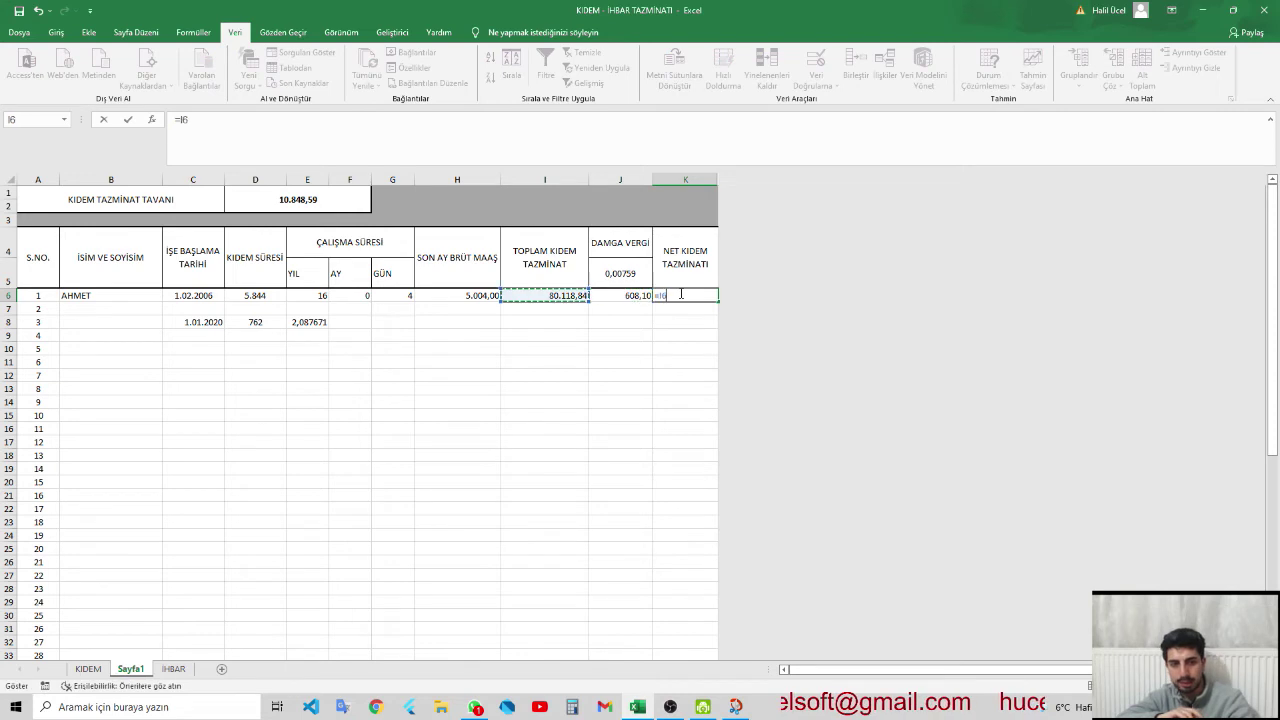
type("-")
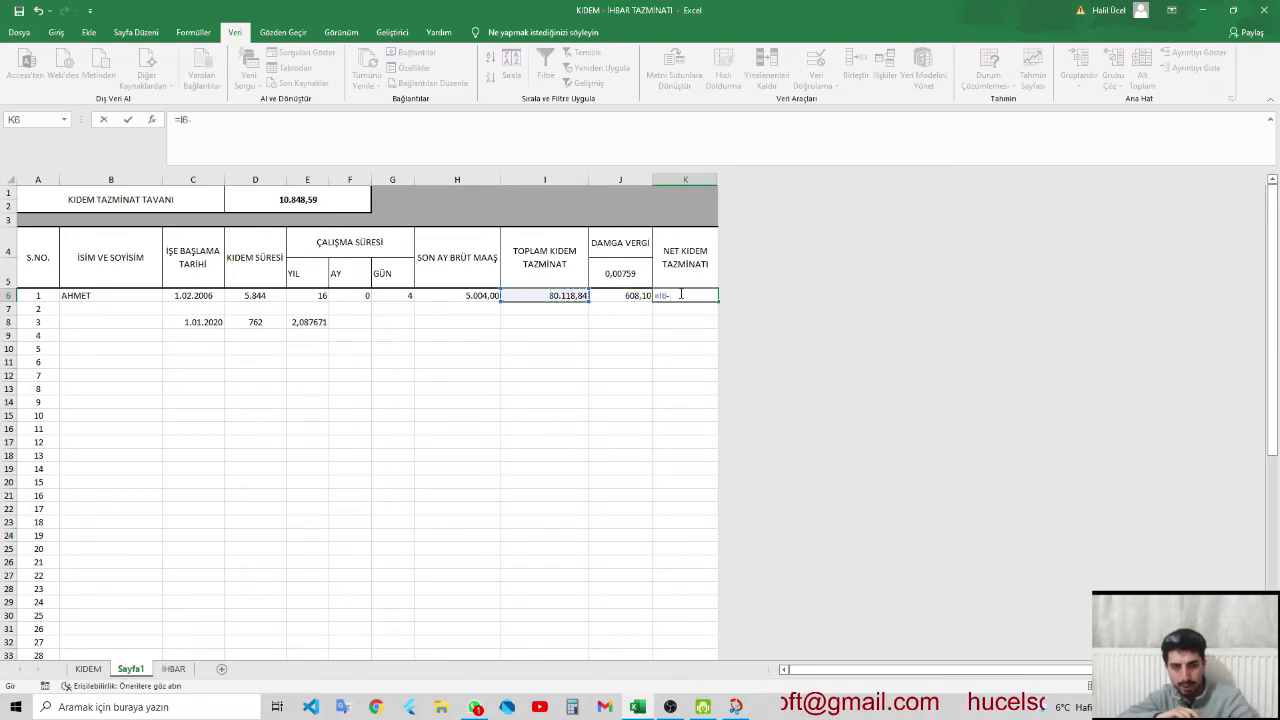
key("Left")
key("Return")
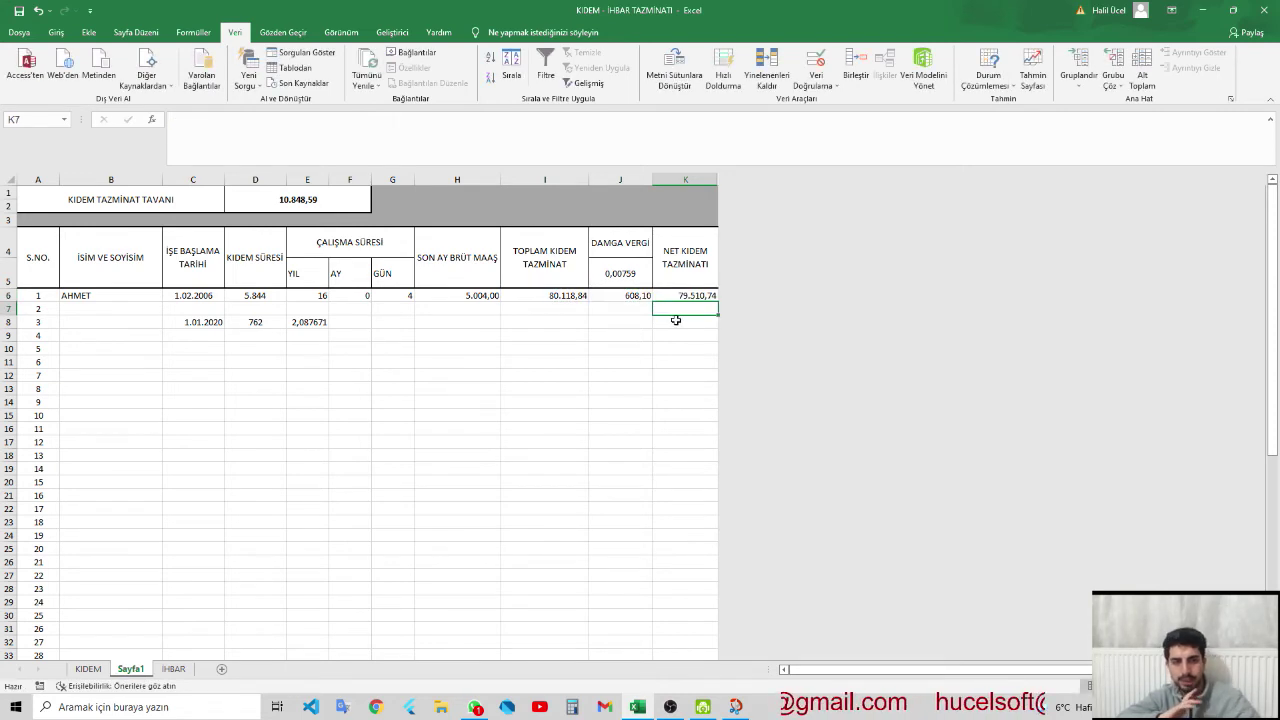
left_click(690, 300)
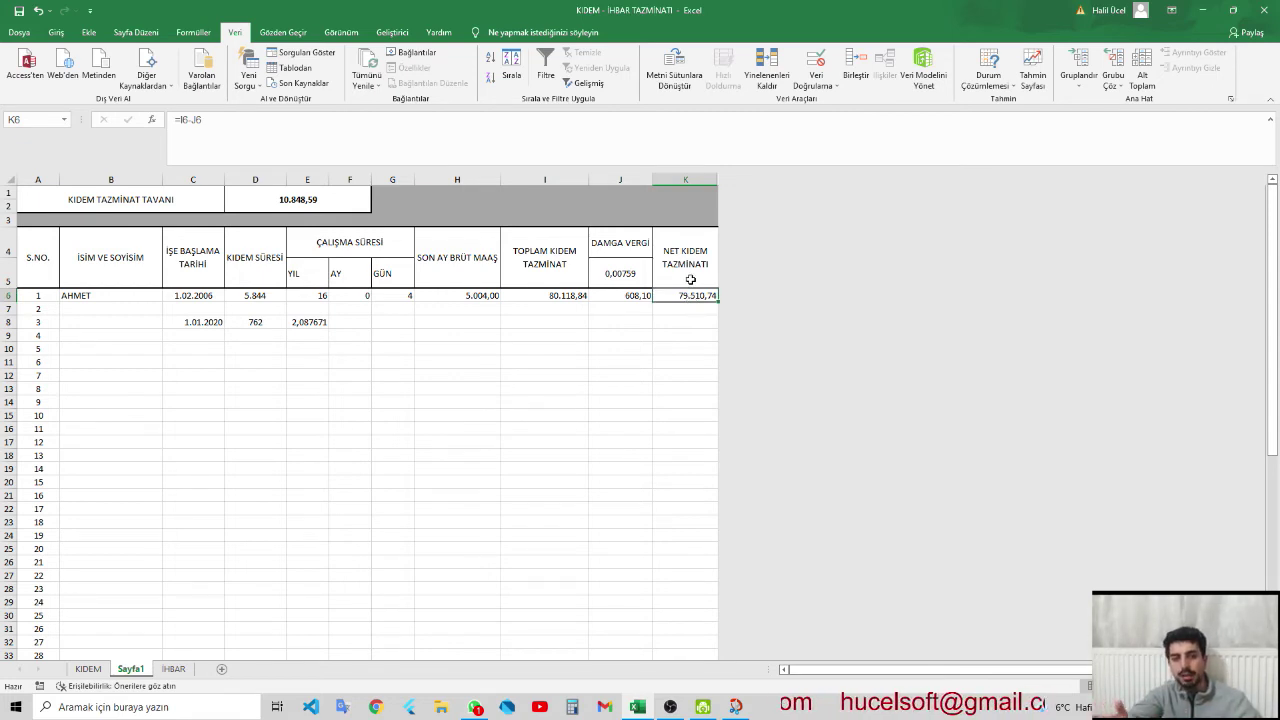
- Review the seniority, months and days formulas in D6, F6 and G6
left_click(555, 336)
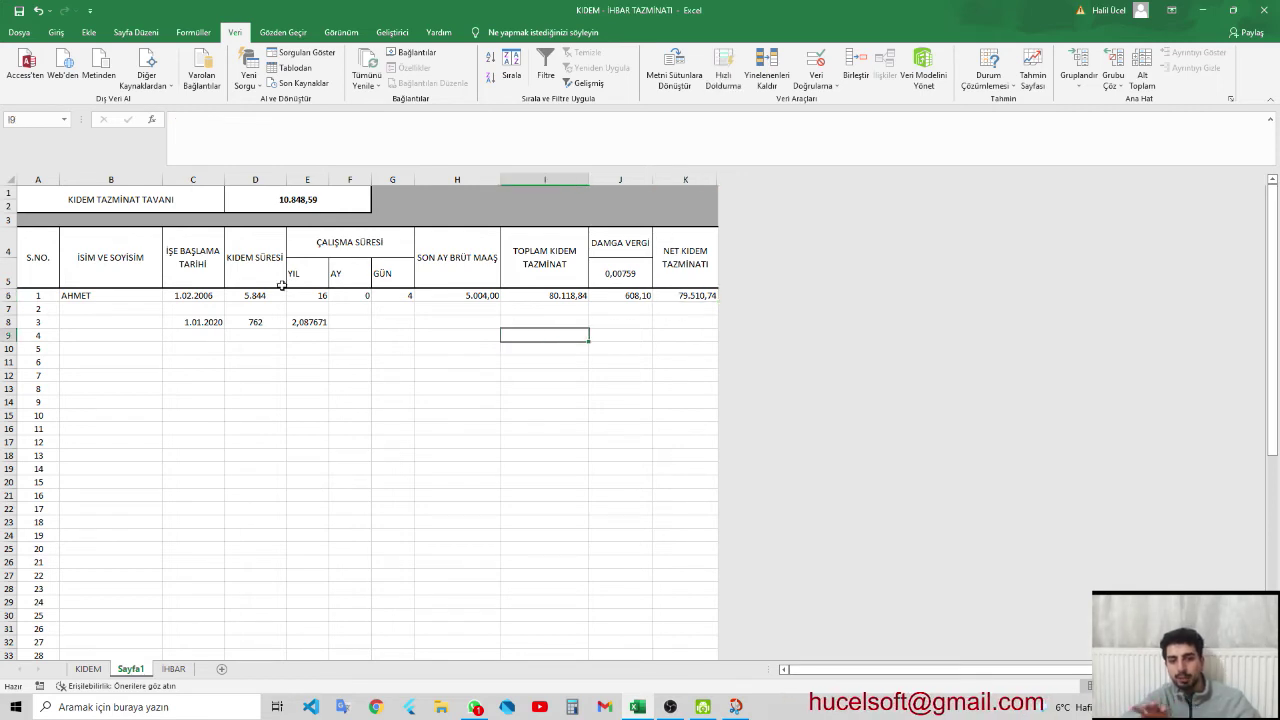
left_click(218, 296)
left_click(258, 297)
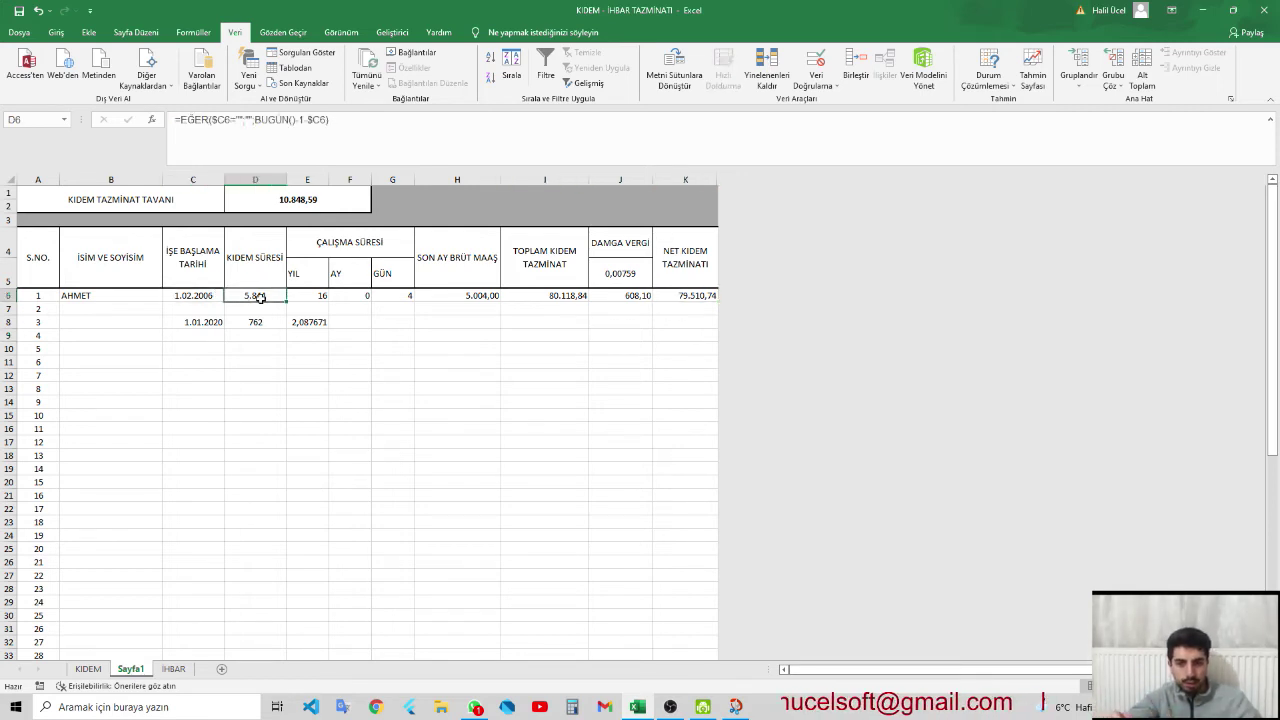
left_click(308, 297)
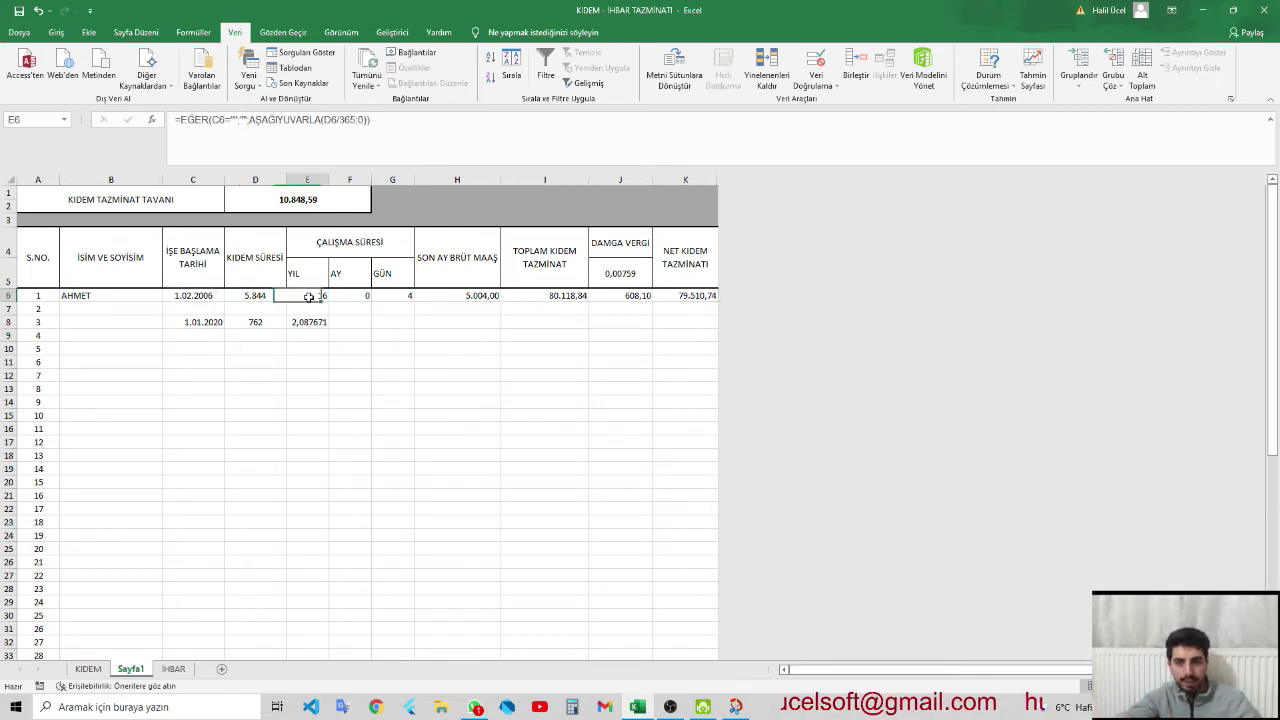
left_click(369, 295)
left_click(410, 296)
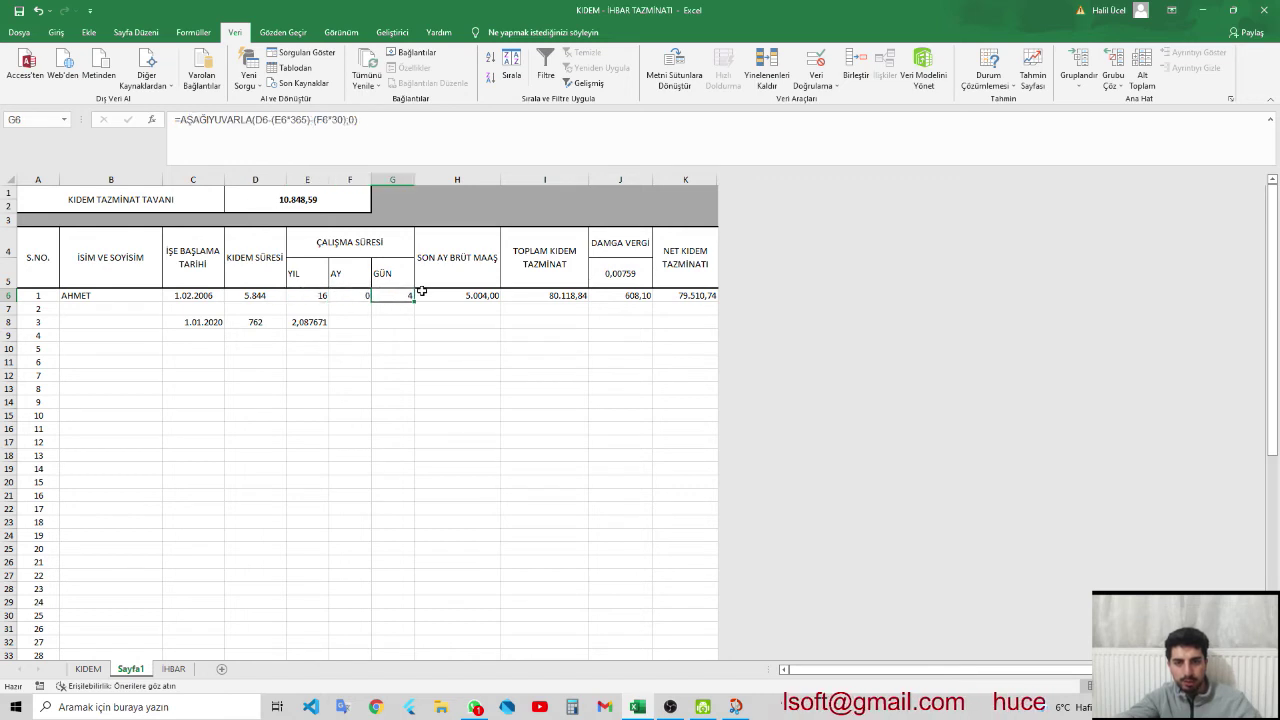
left_click(350, 290)
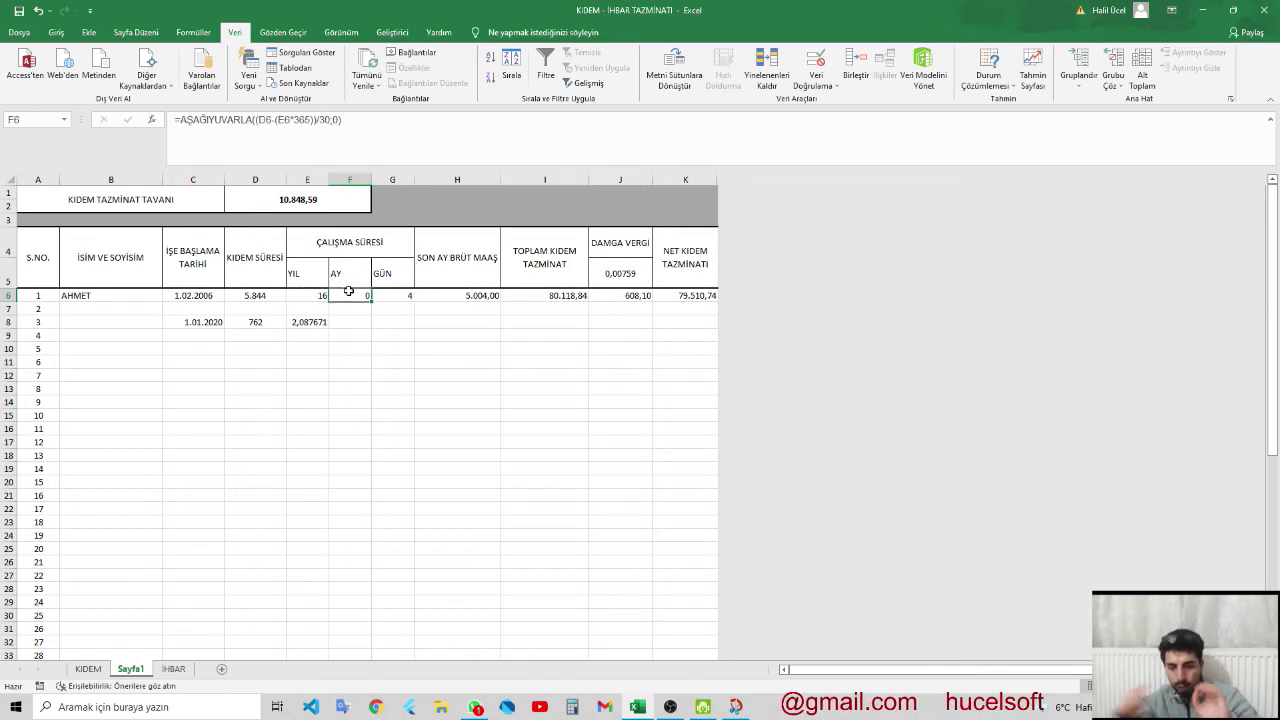
- Clear C6 to see #DEĞERİ errors, restore 1.02.2006, then select F6 for editing
key("Left")
key("Left")
key("Left")
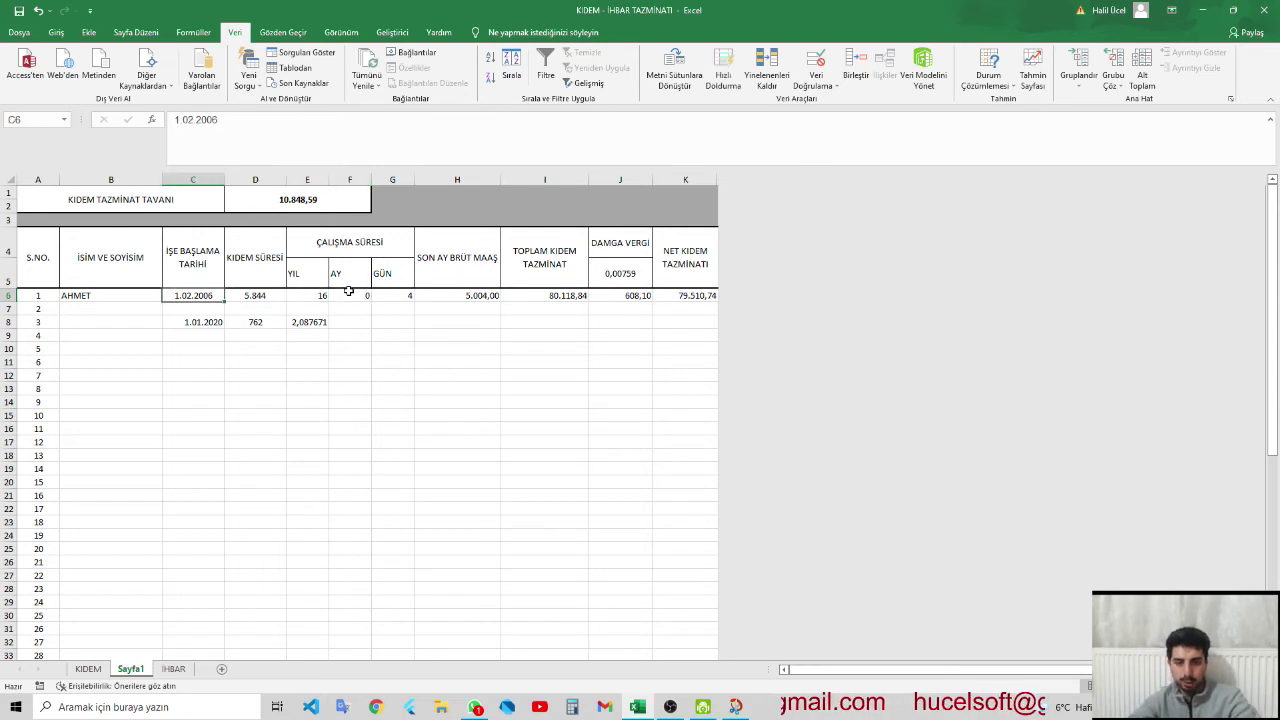
key("Delete")
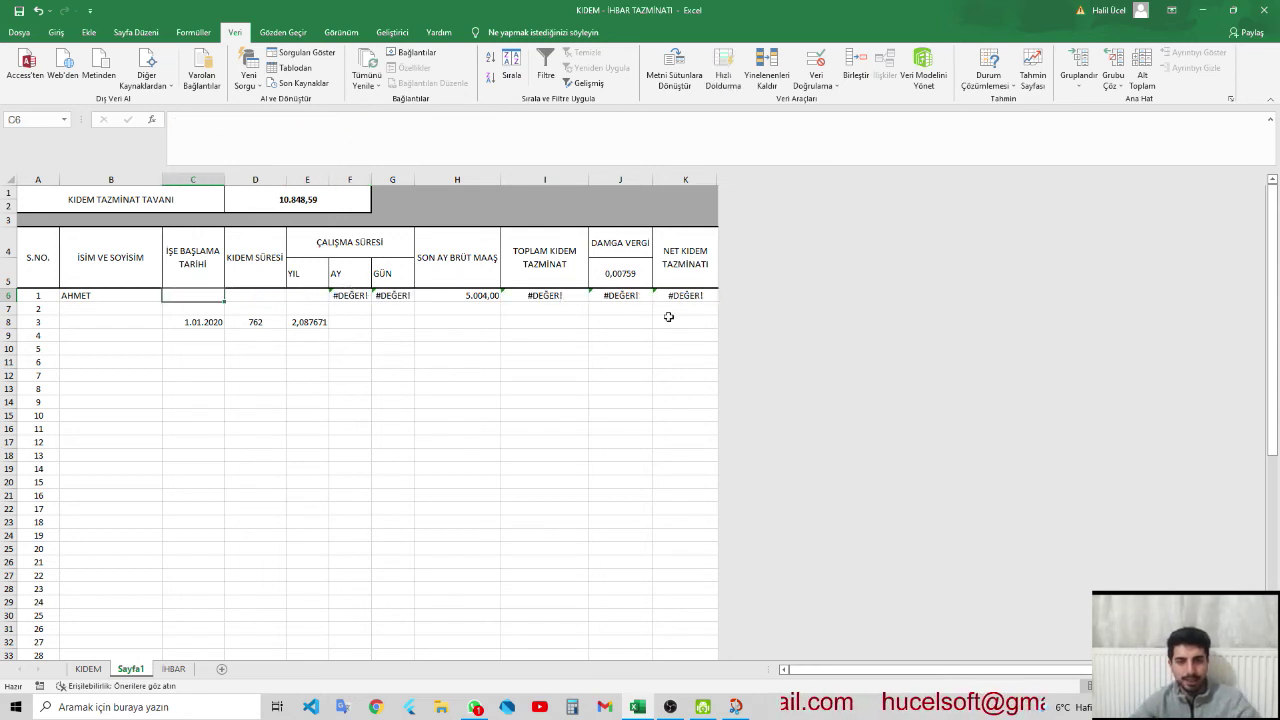
key("ctrl+z")
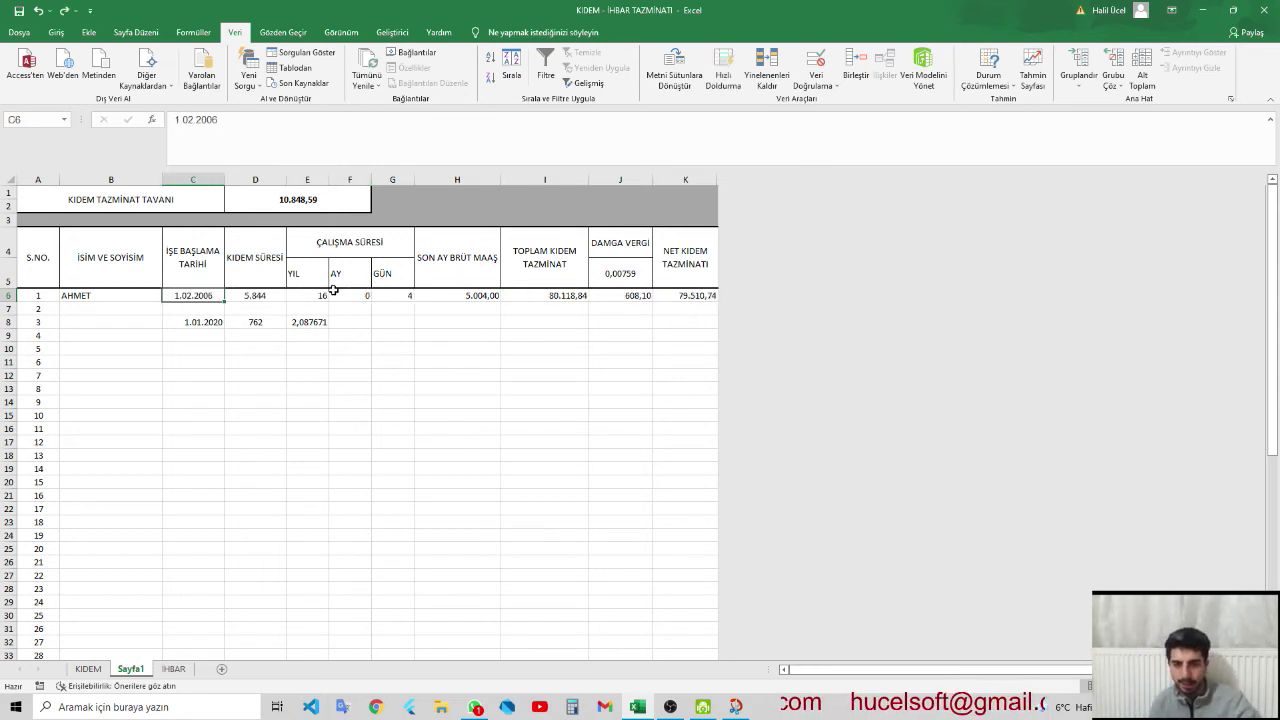
left_click(314, 294)
left_click(337, 300)
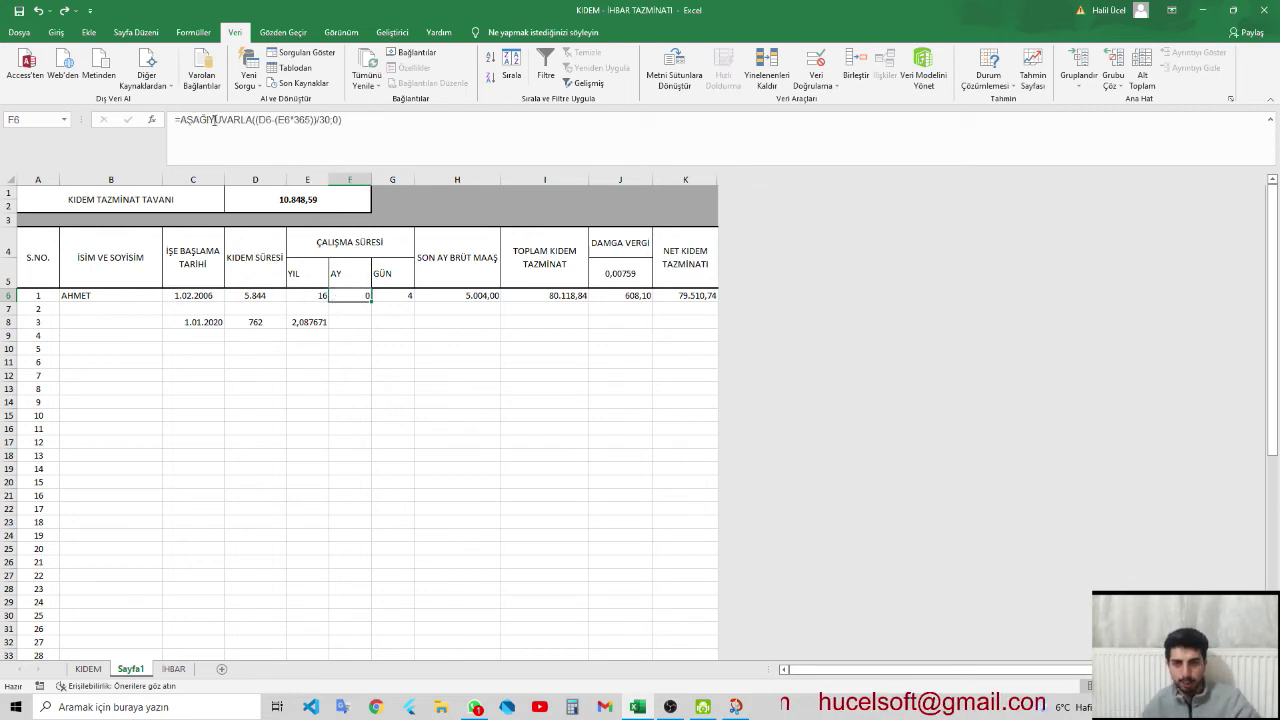
- Wrap F6's months formula in EĞER($C$6="";"";…) so it blanks without a start date
left_click(180, 120)
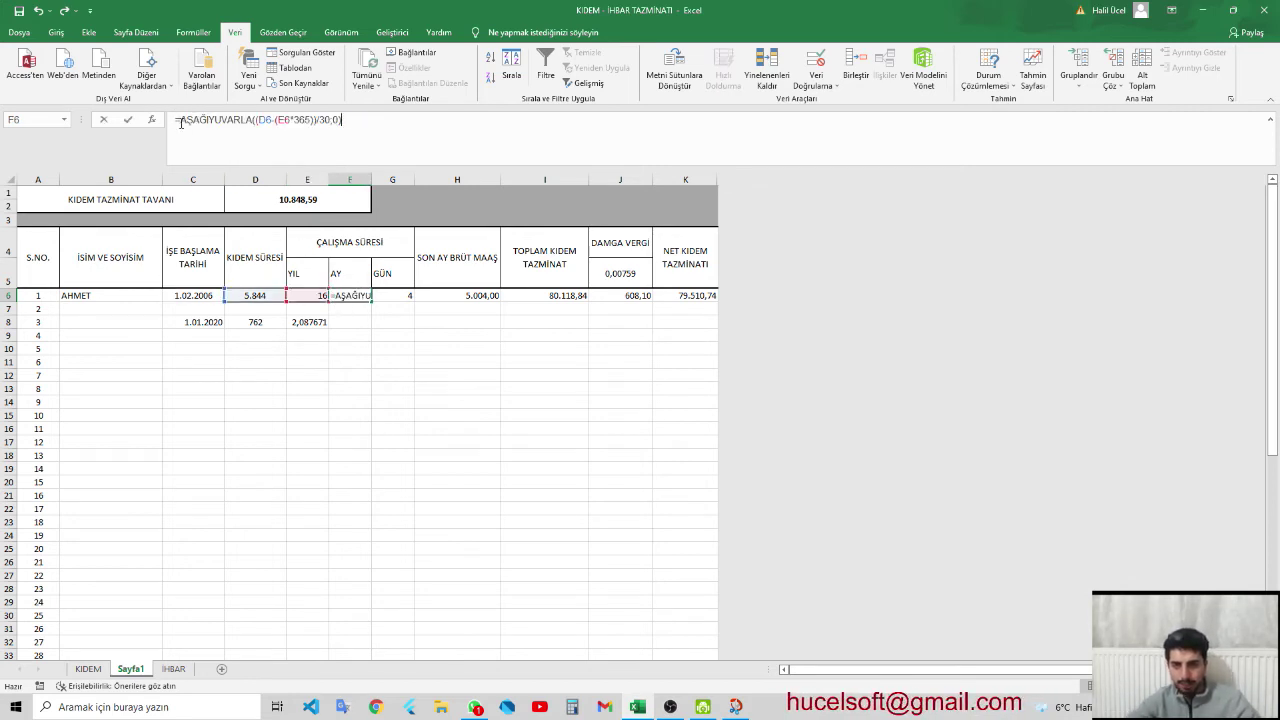
type("EĞER(")
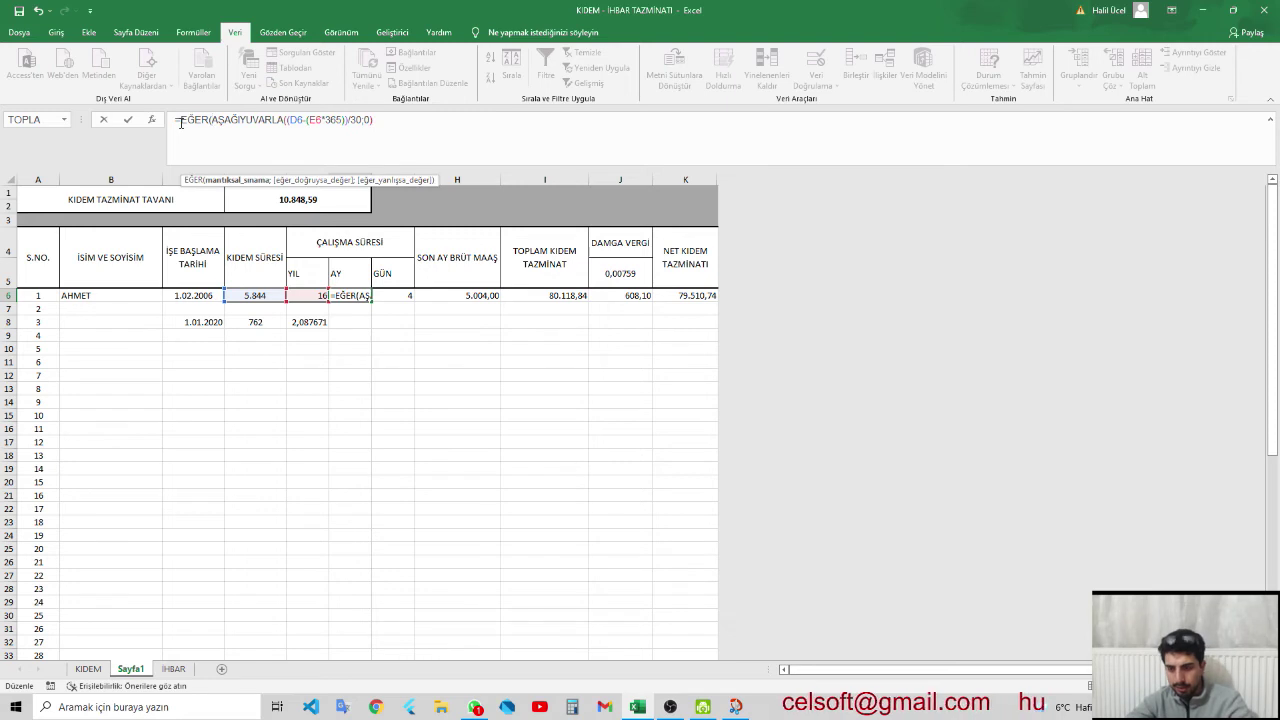
type("C")
key("BackSpace")
type("$C$")
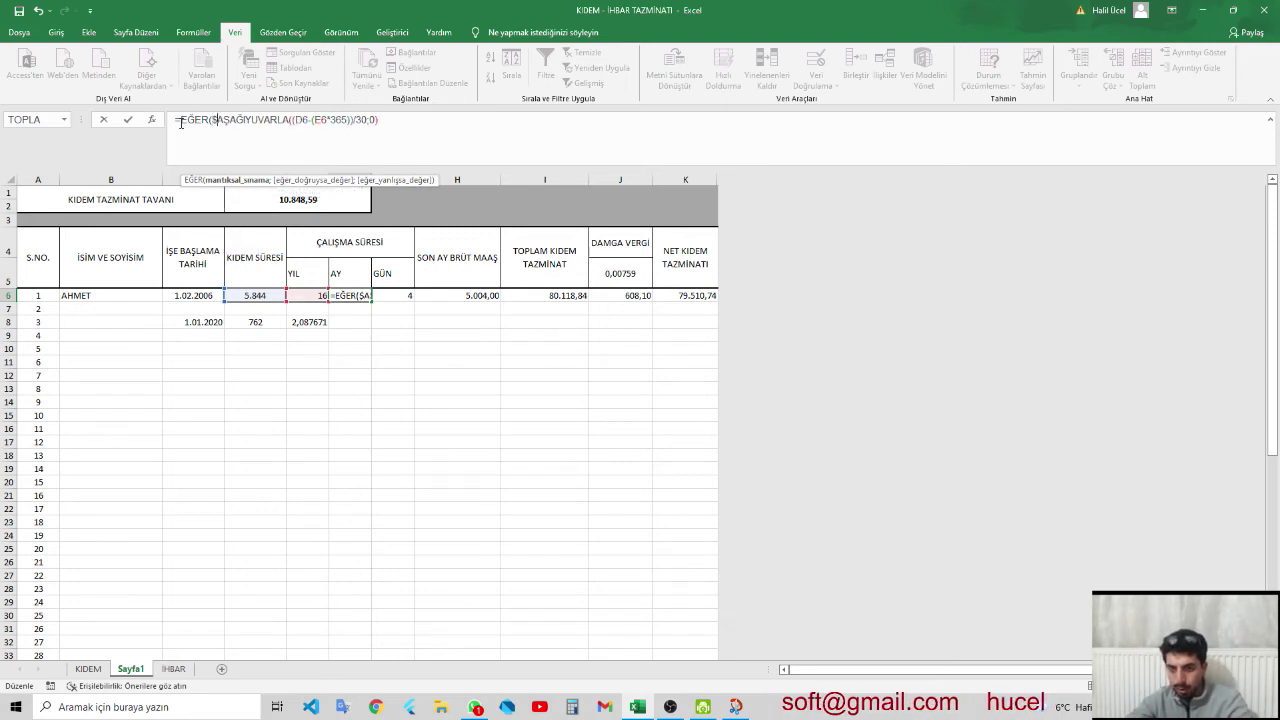
type("6")
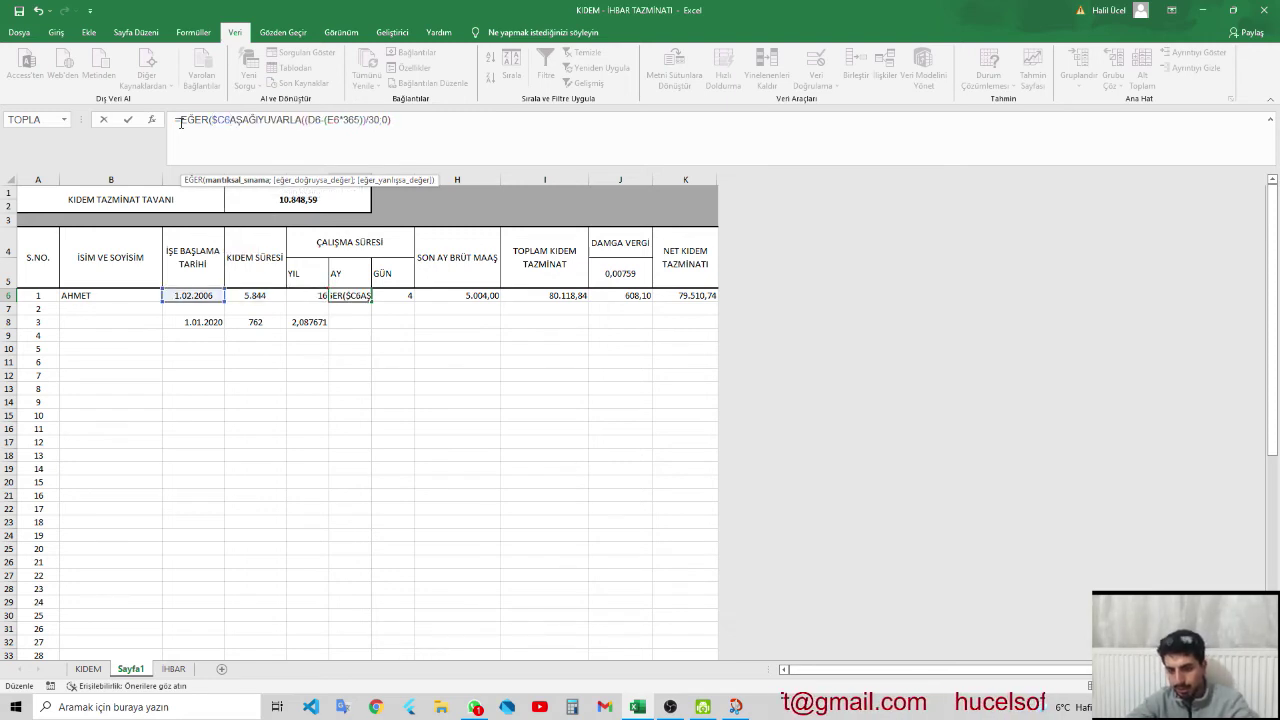
type("=\"\";\"\"")
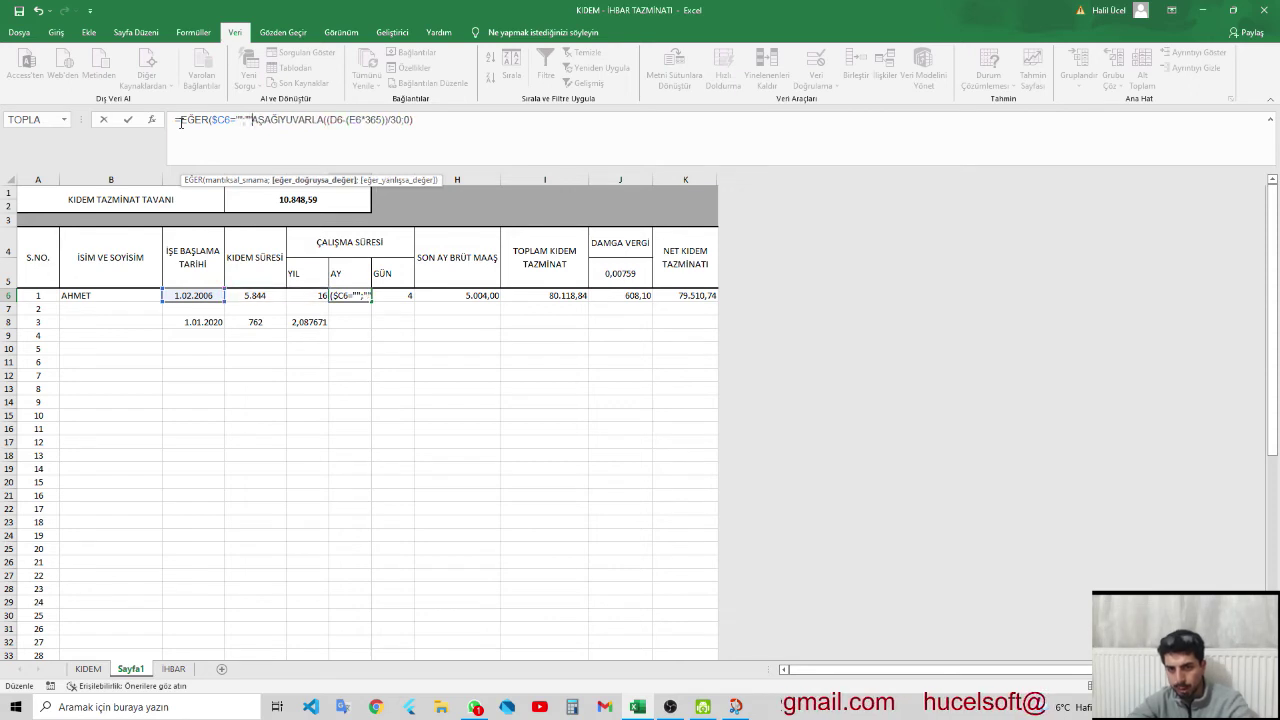
type(";")
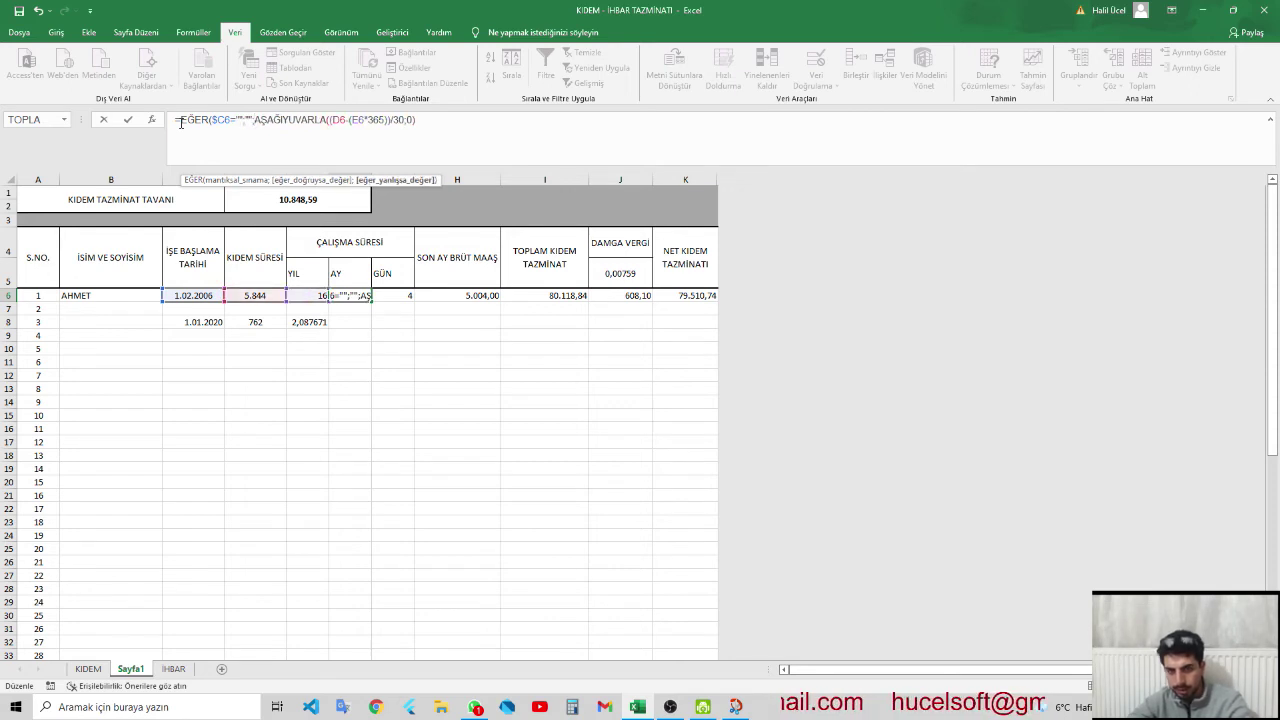
key("shift+Home")
key("ctrl+c")
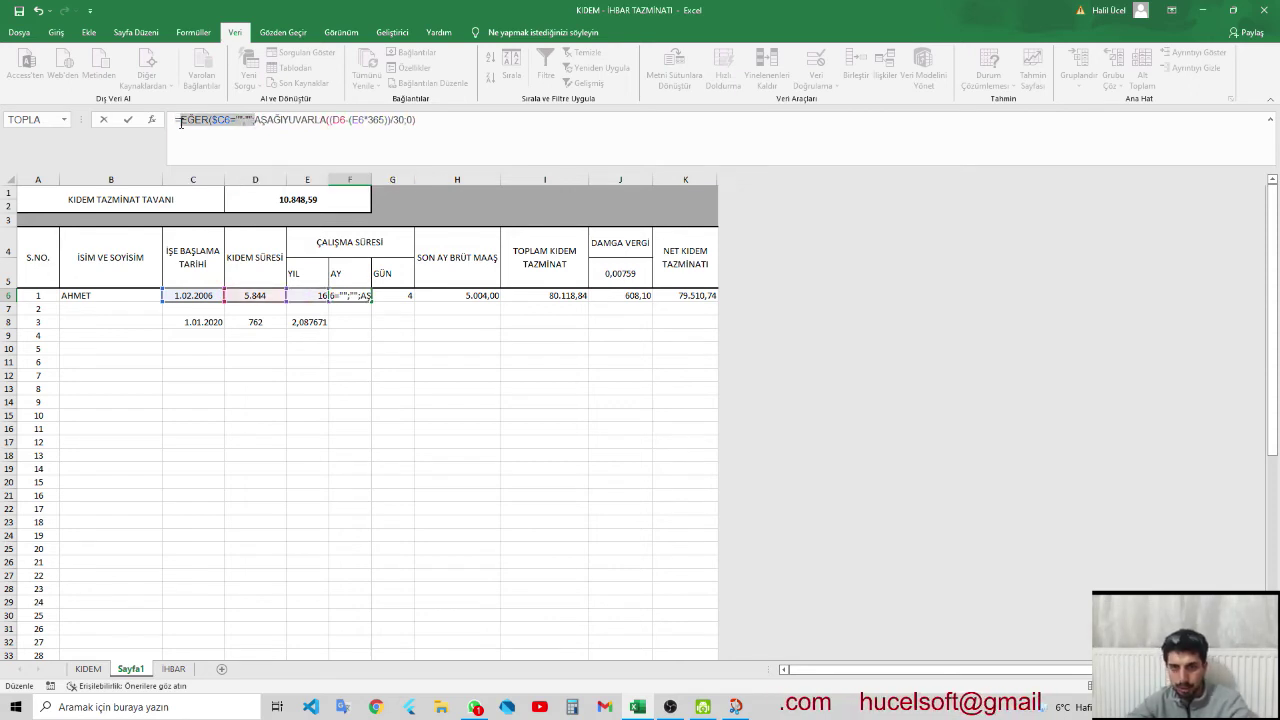
key("End")
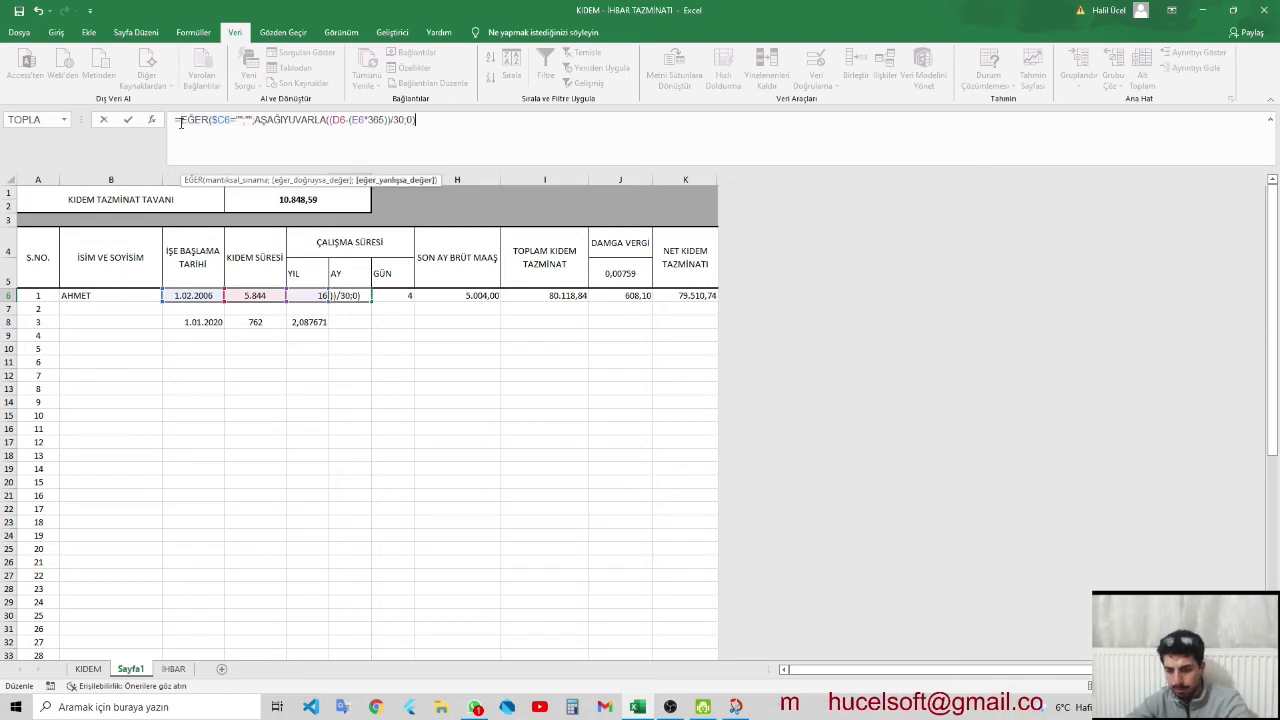
key("ctrl+Return")
- Add the same blank-date check to G6's days formula
key("Right")
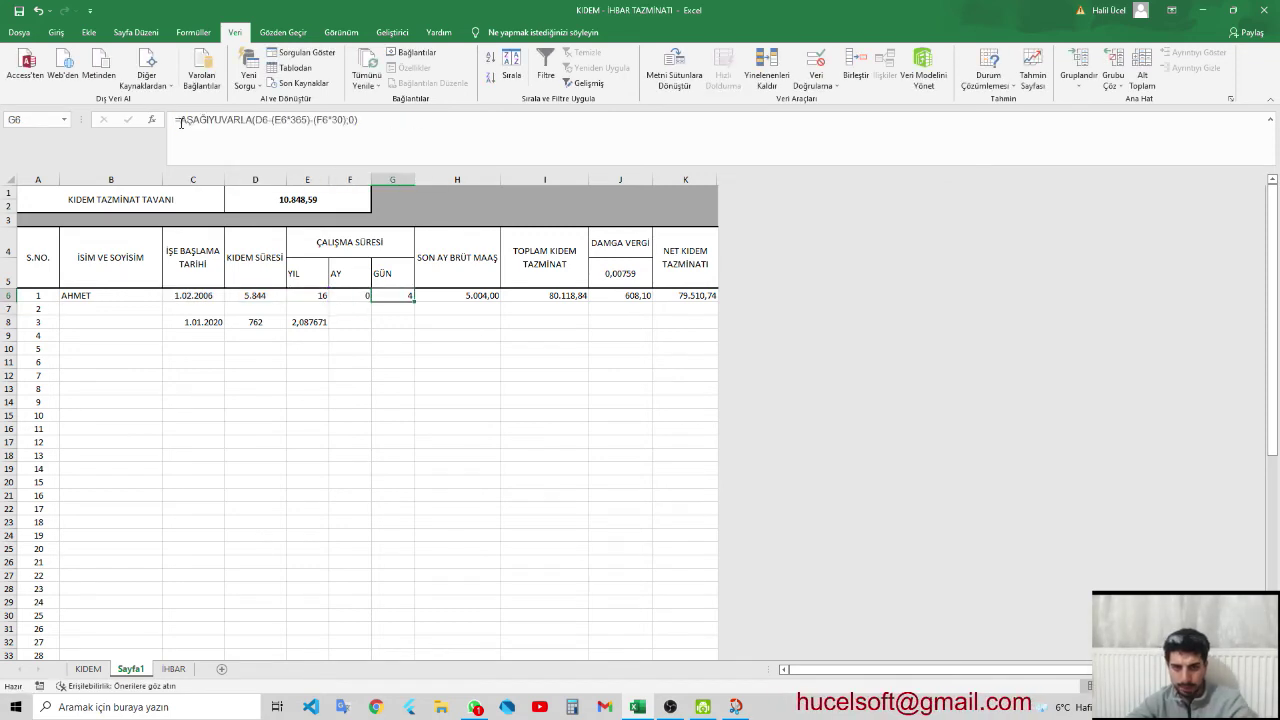
left_click(181, 120)
key("ctrl+v")
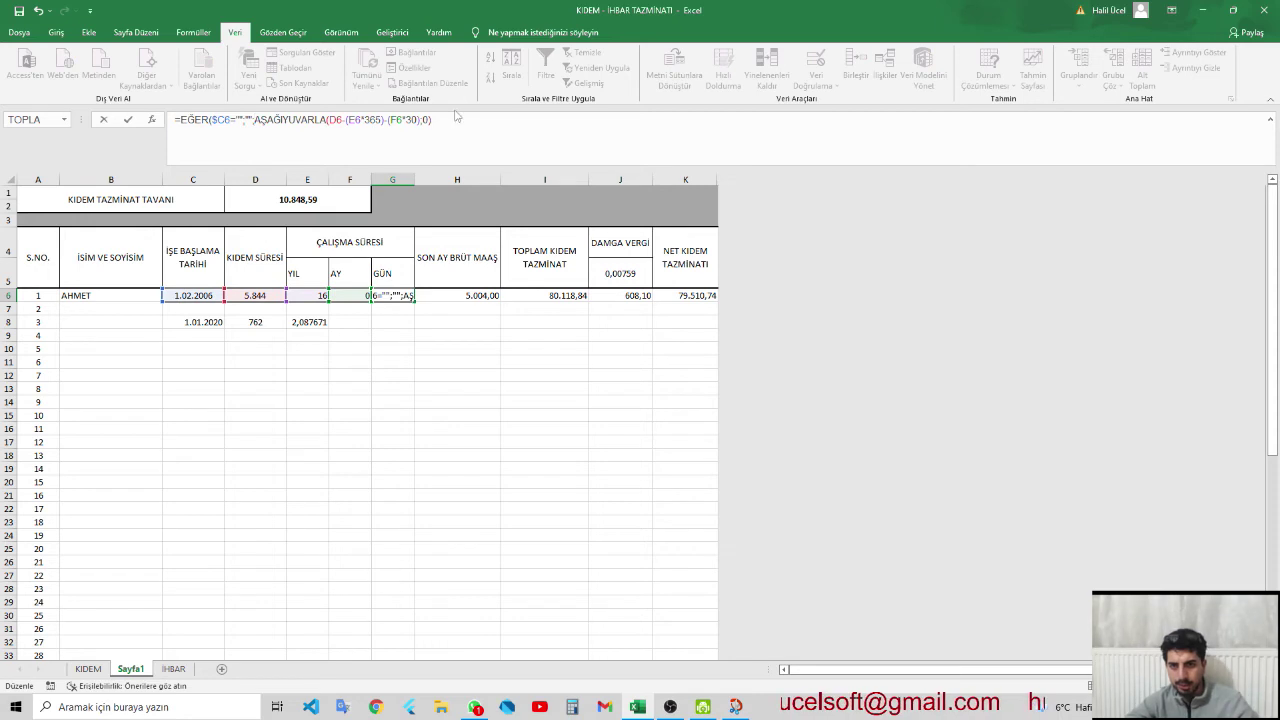
key("End")
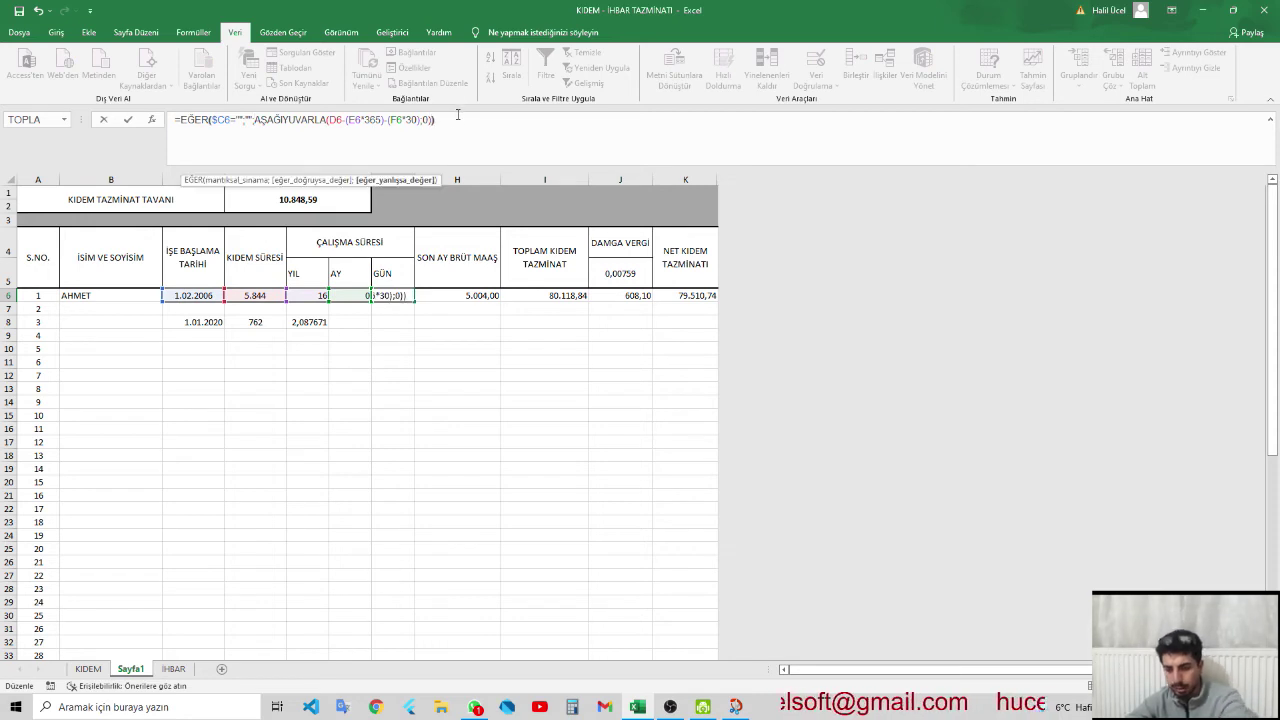
key("Return")
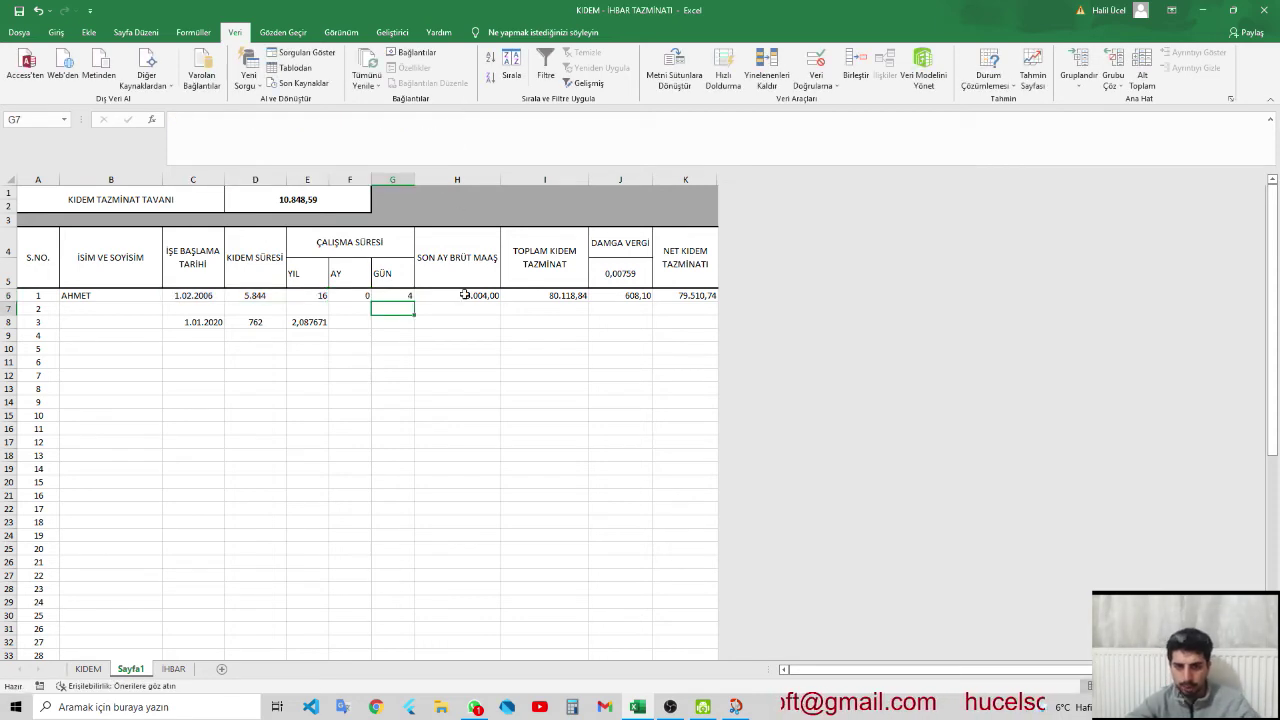
- Wrap I6's total severance formula in EĞER($C6="";"";…)
left_click(464, 295)
left_click(543, 300)
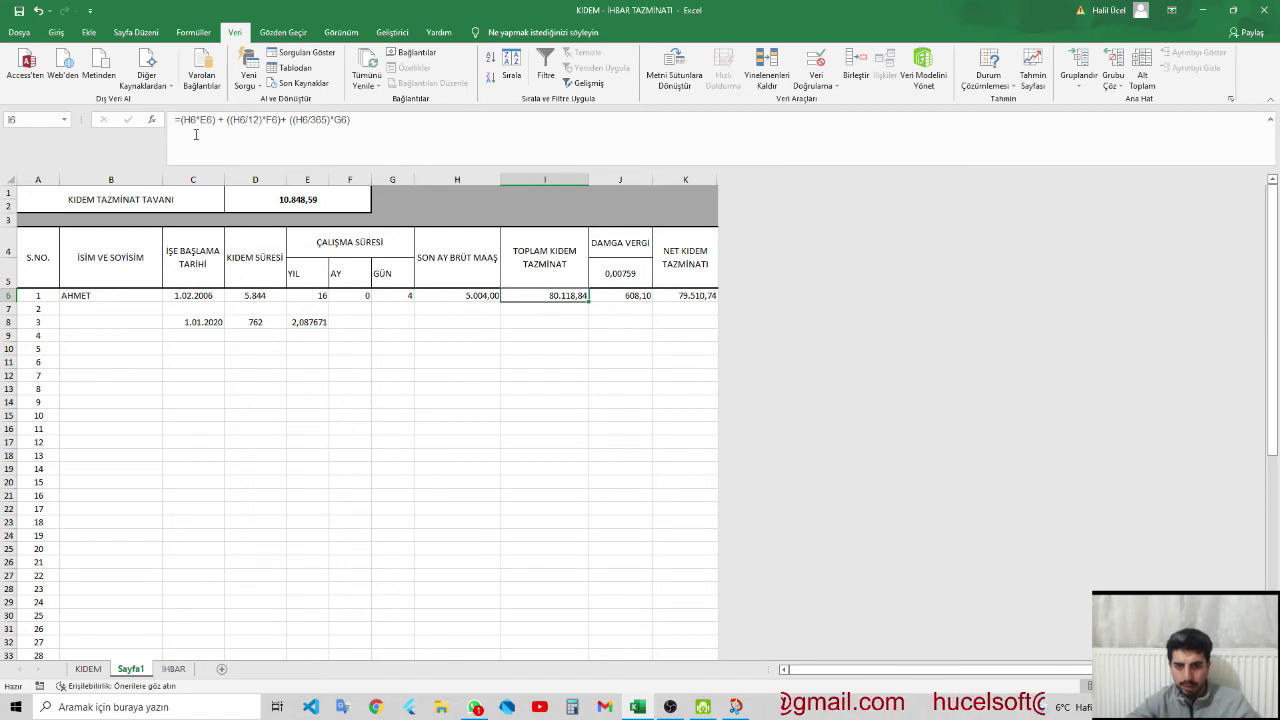
left_click(230, 119)
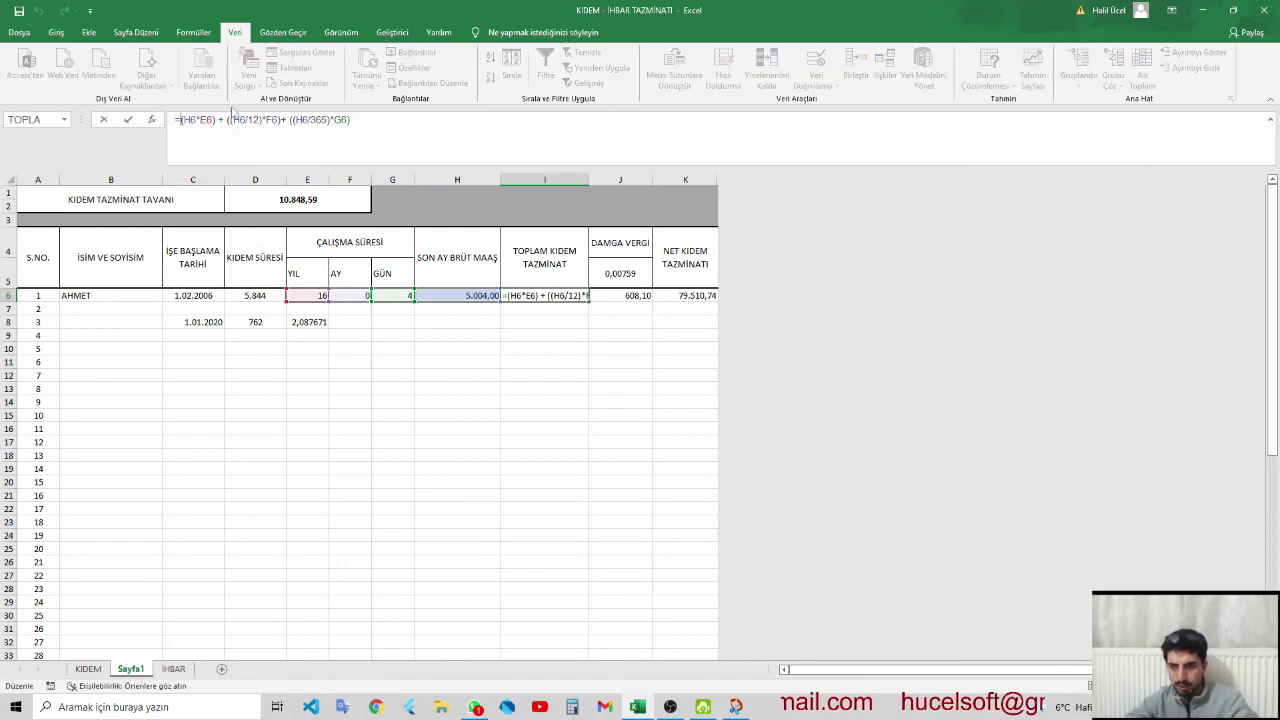
type("EĞER($C6=\"\";\"\";")
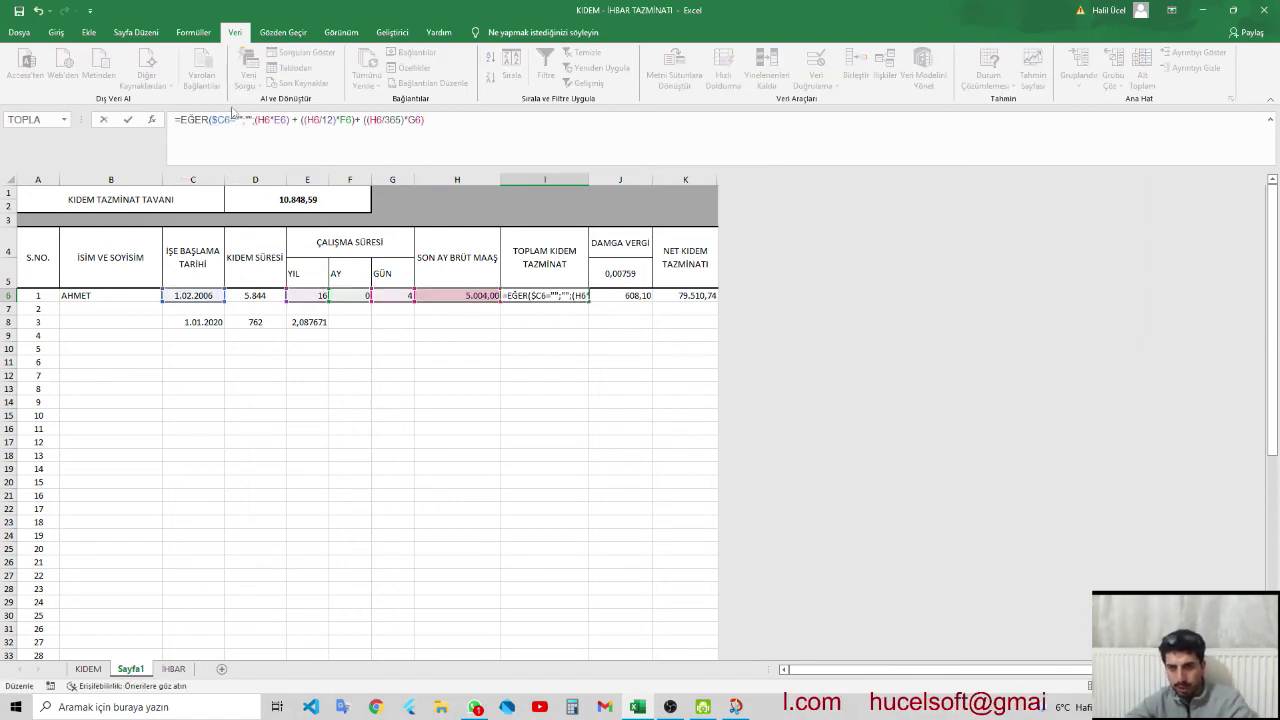
key("End")
type(")")
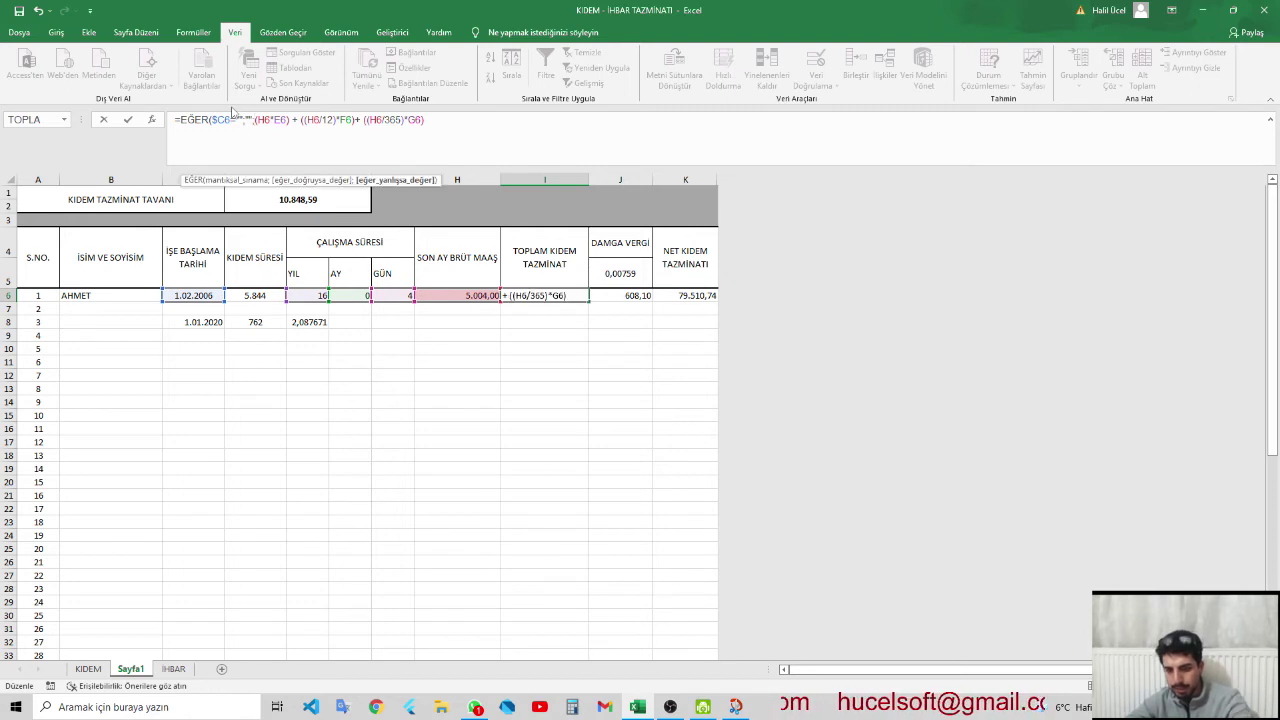
key("Return")
- Set J6's stamp tax to =EĞER($C6="";"";I6*$J$5), keeping 608,10
key("Up")
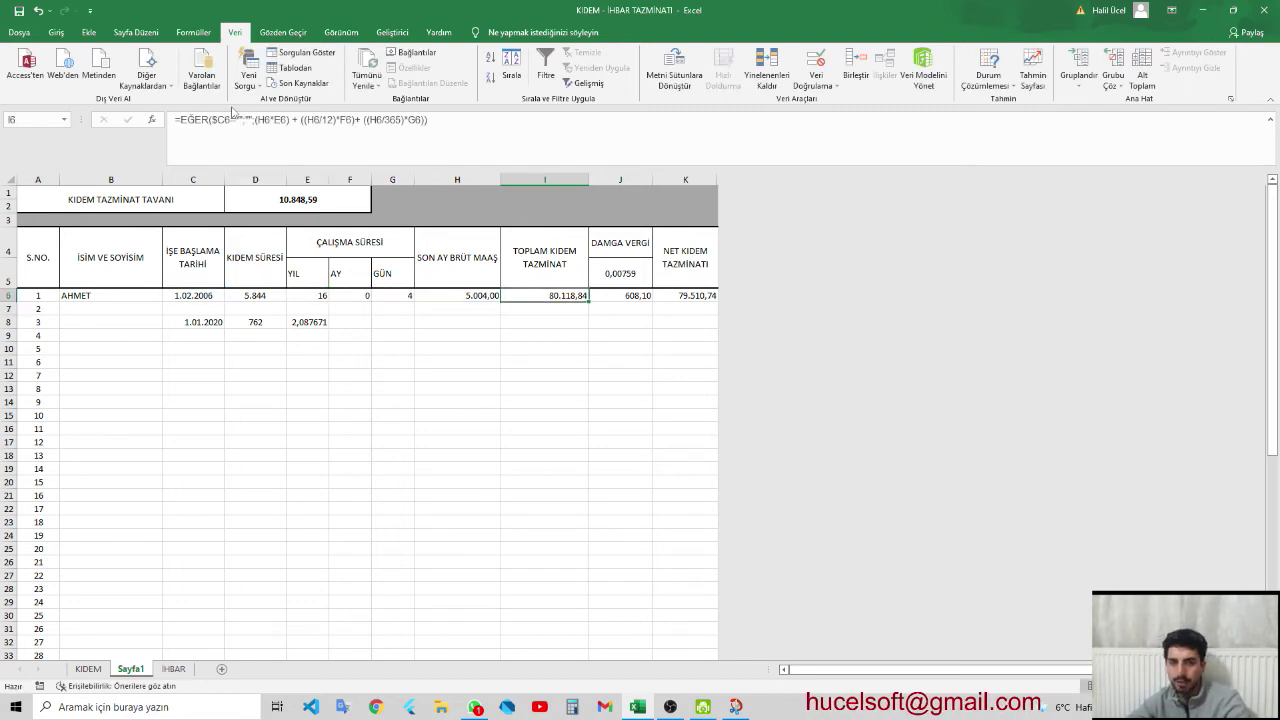
key("Left")
key("Up")
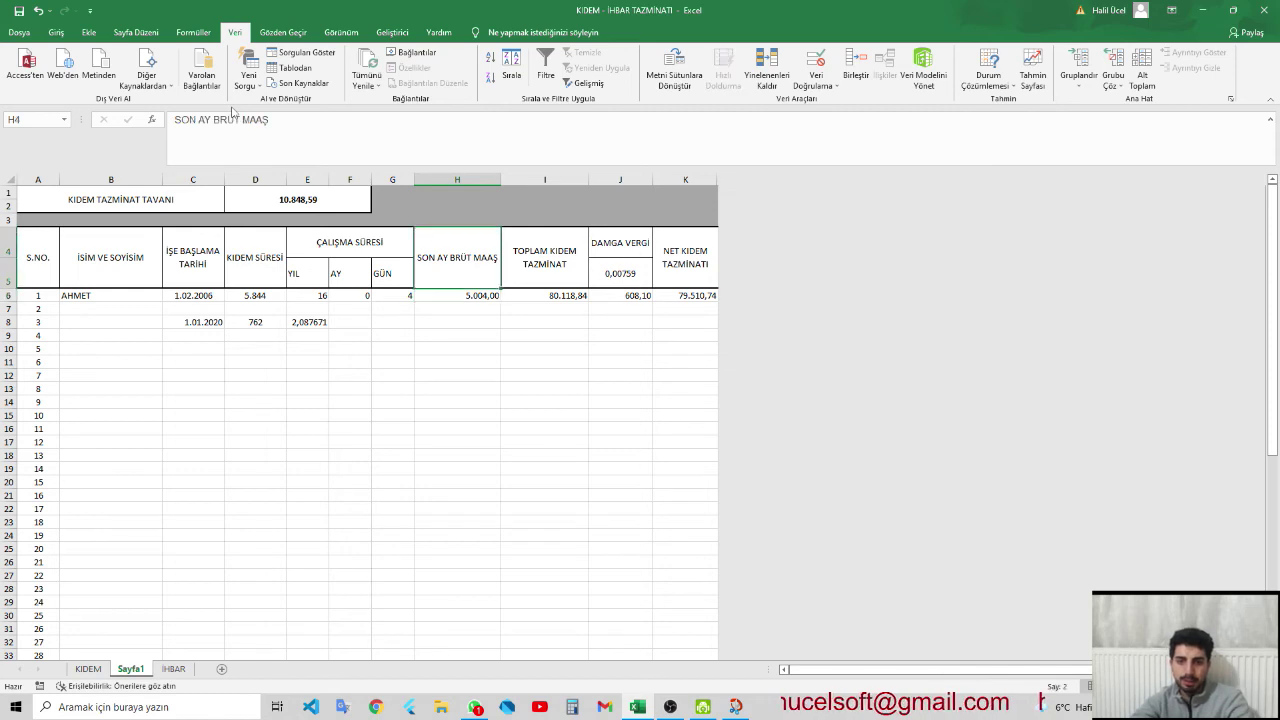
key("Left")
key("Right")
key("Down")
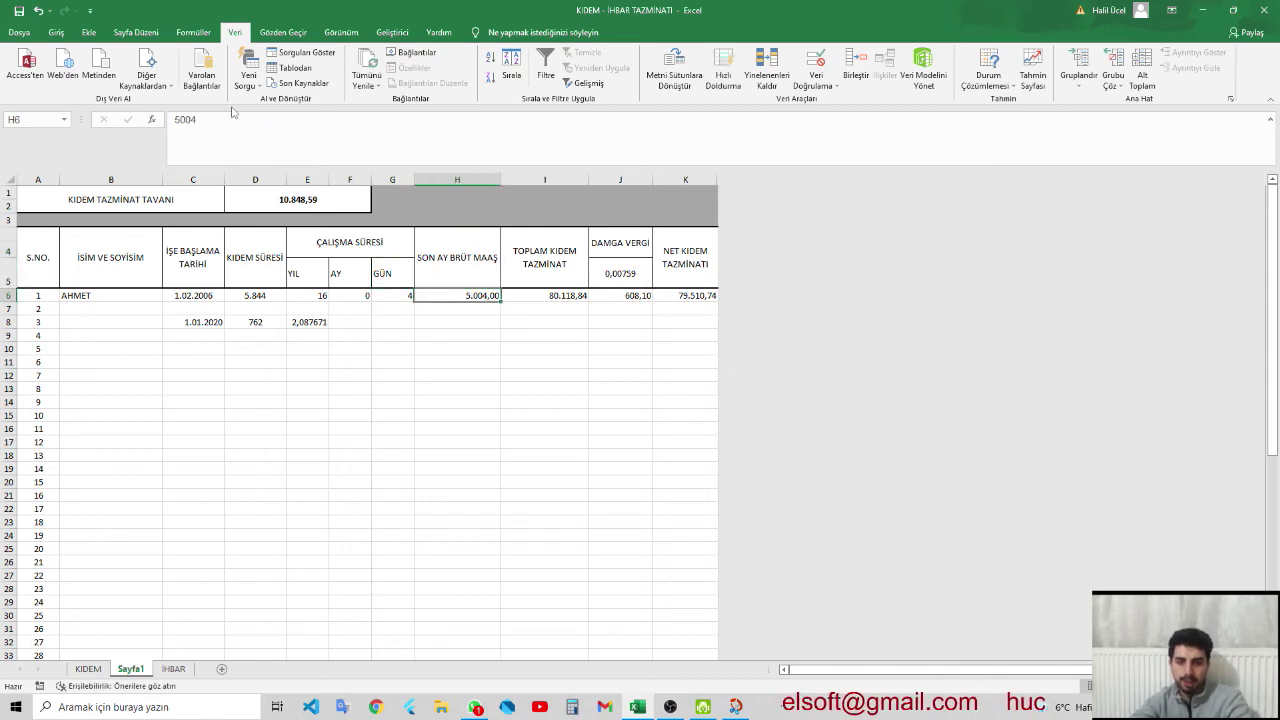
key("Right")
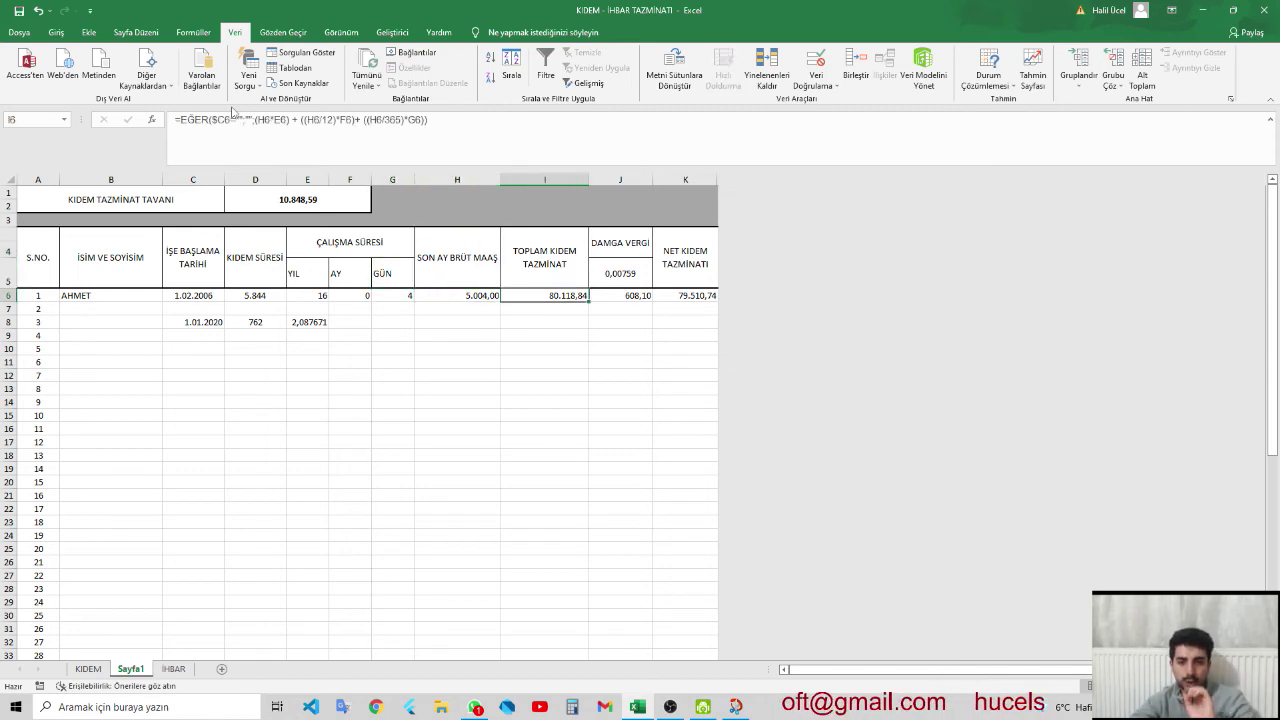
key("Right")
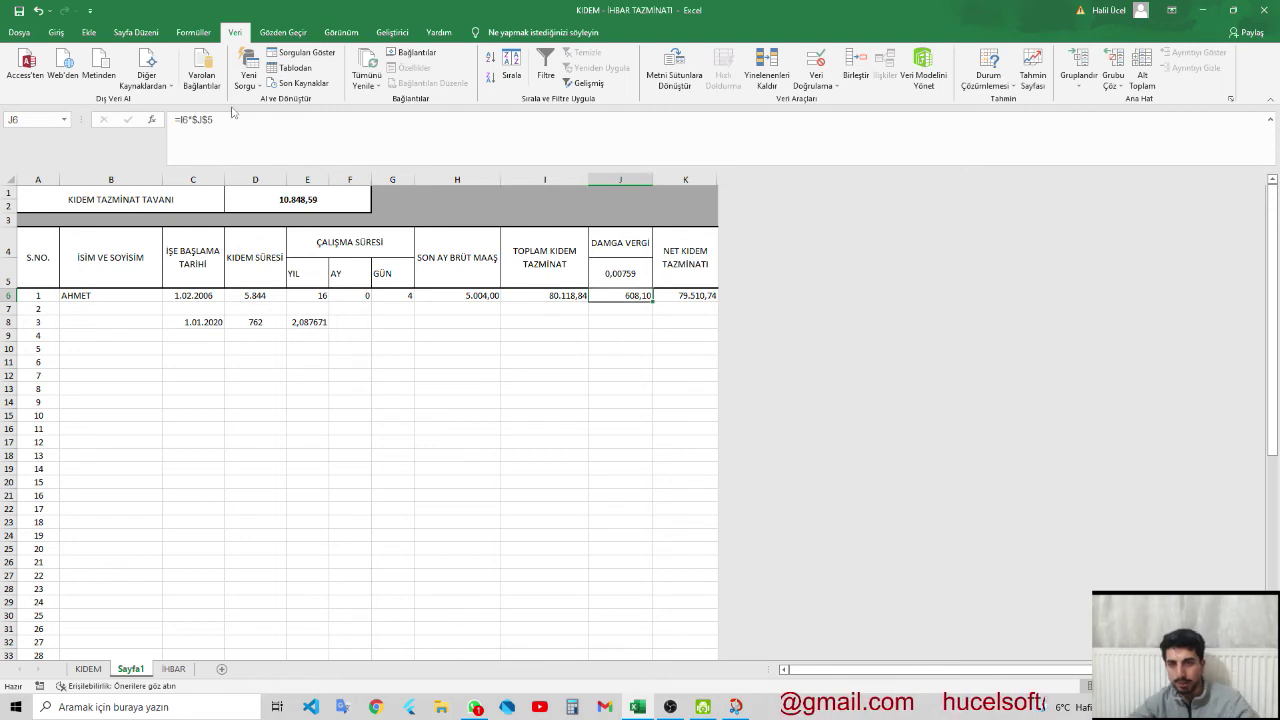
left_click(178, 119)
type("EĞER($C6=\"\";\"\";I6*$J$5")
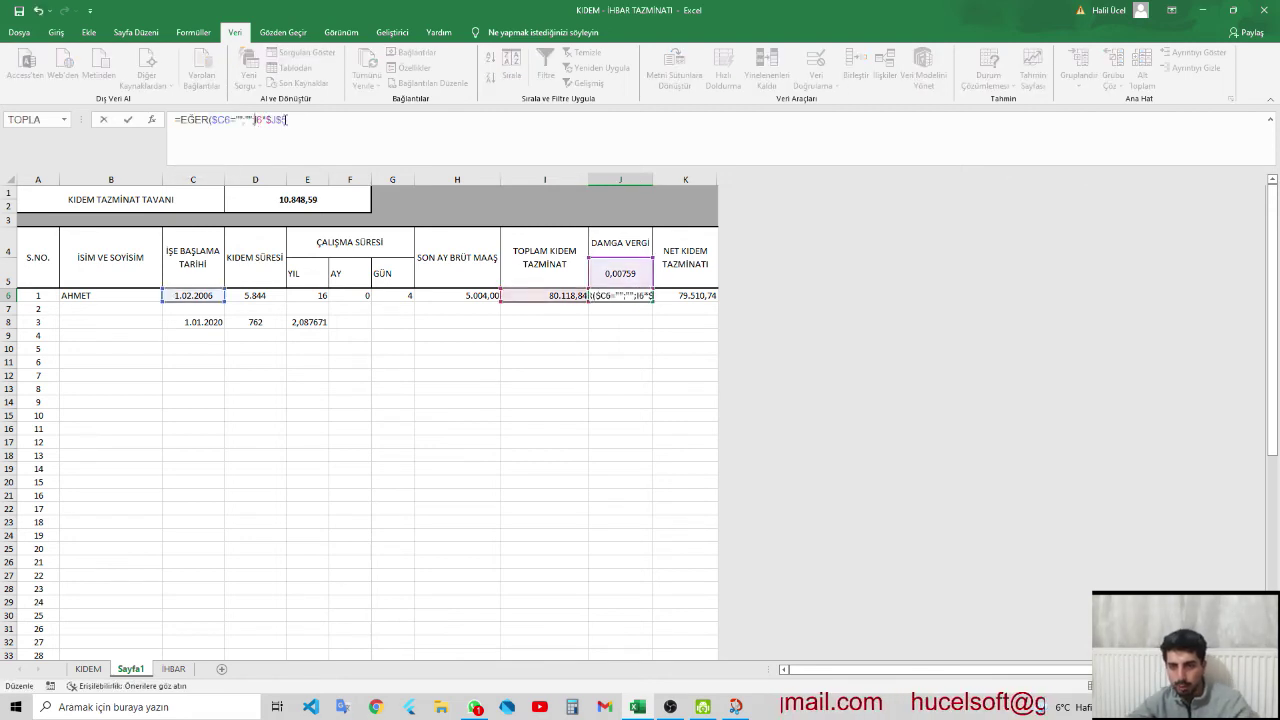
type(")")
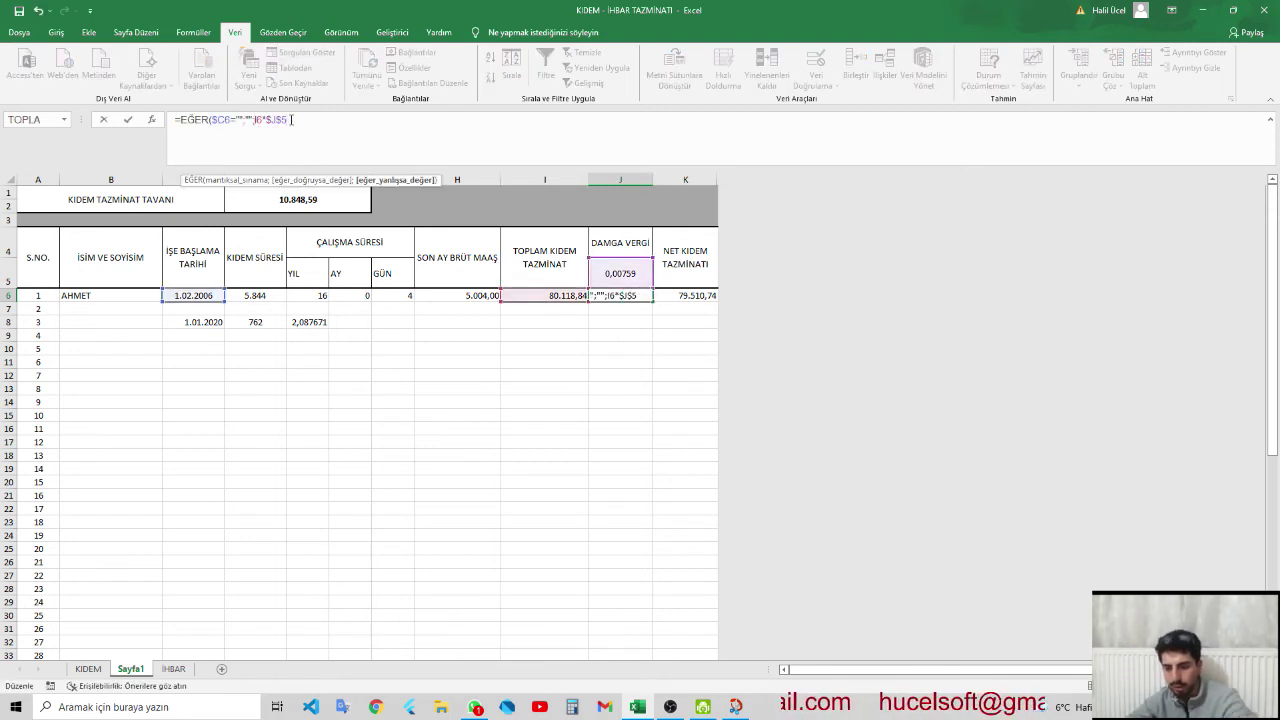
key("ctrl+Return")
key("ctrl+Return")
key("Right")
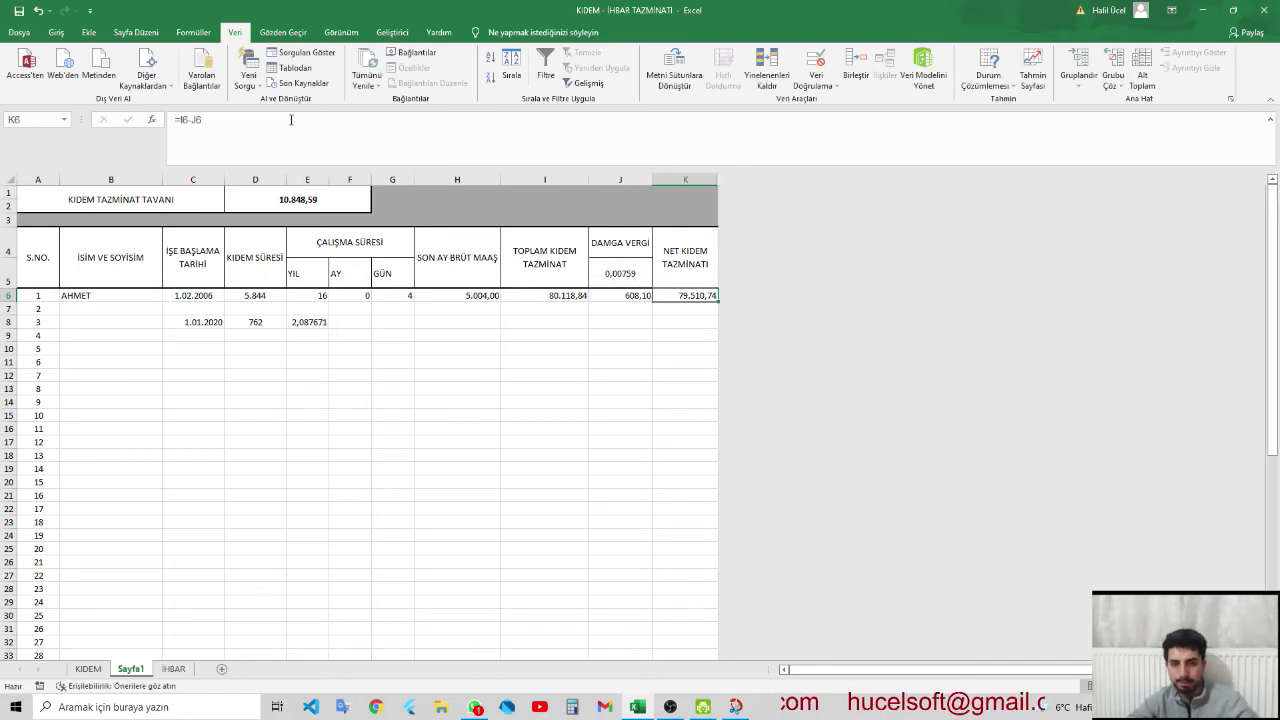
- Set K6's net severance to =EĞER($C6="";"";I6-J6), keeping 79.510,74
left_click(182, 119)
type("EĞER($C6=\"\";\"\";")
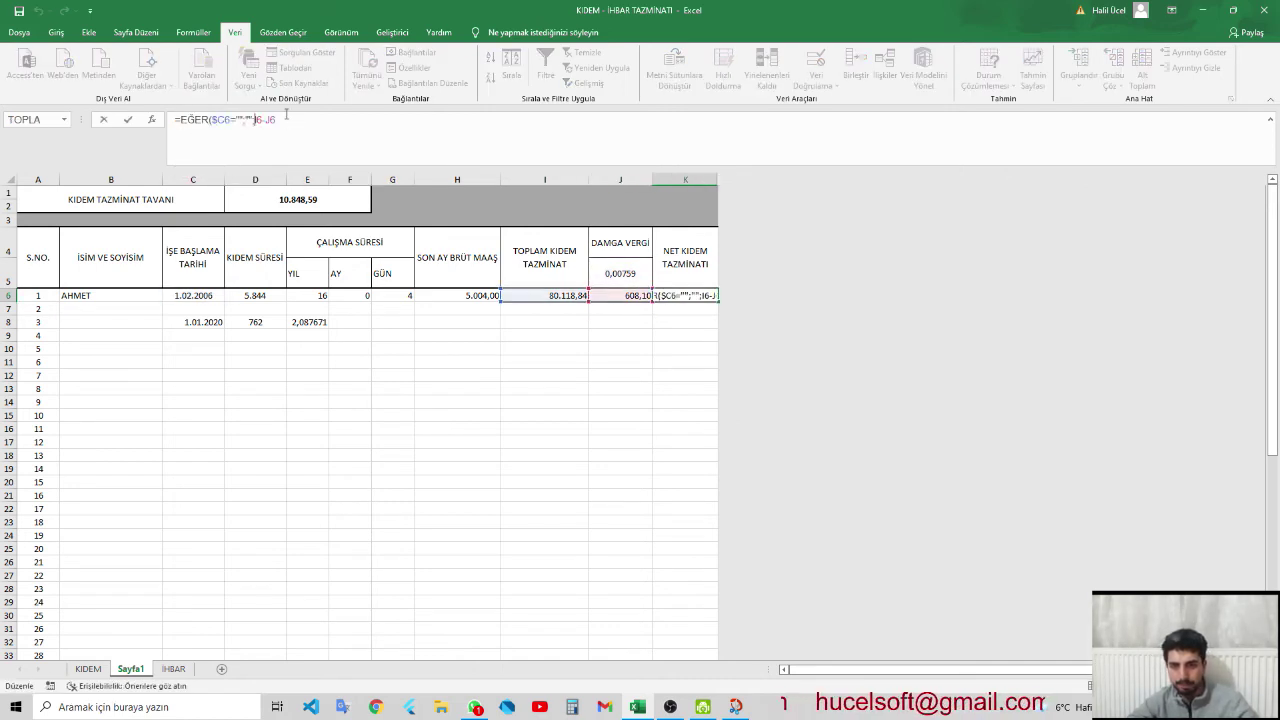
type(")")
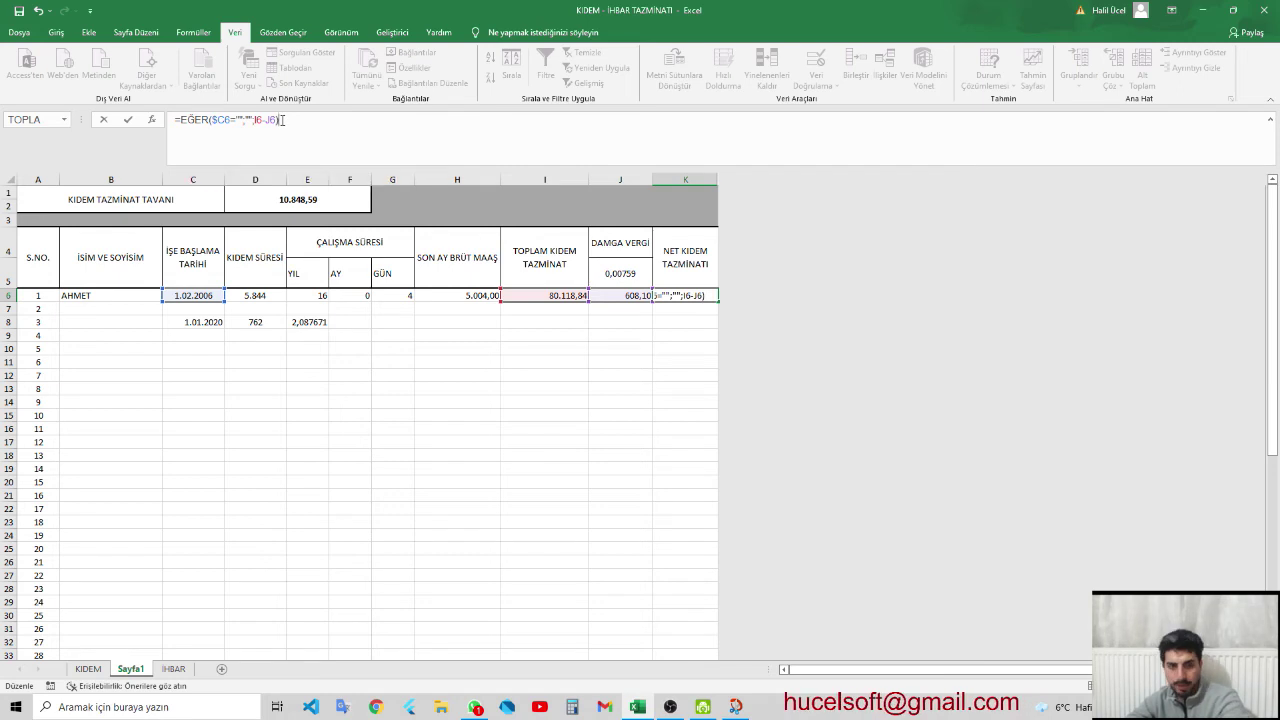
key("Return")
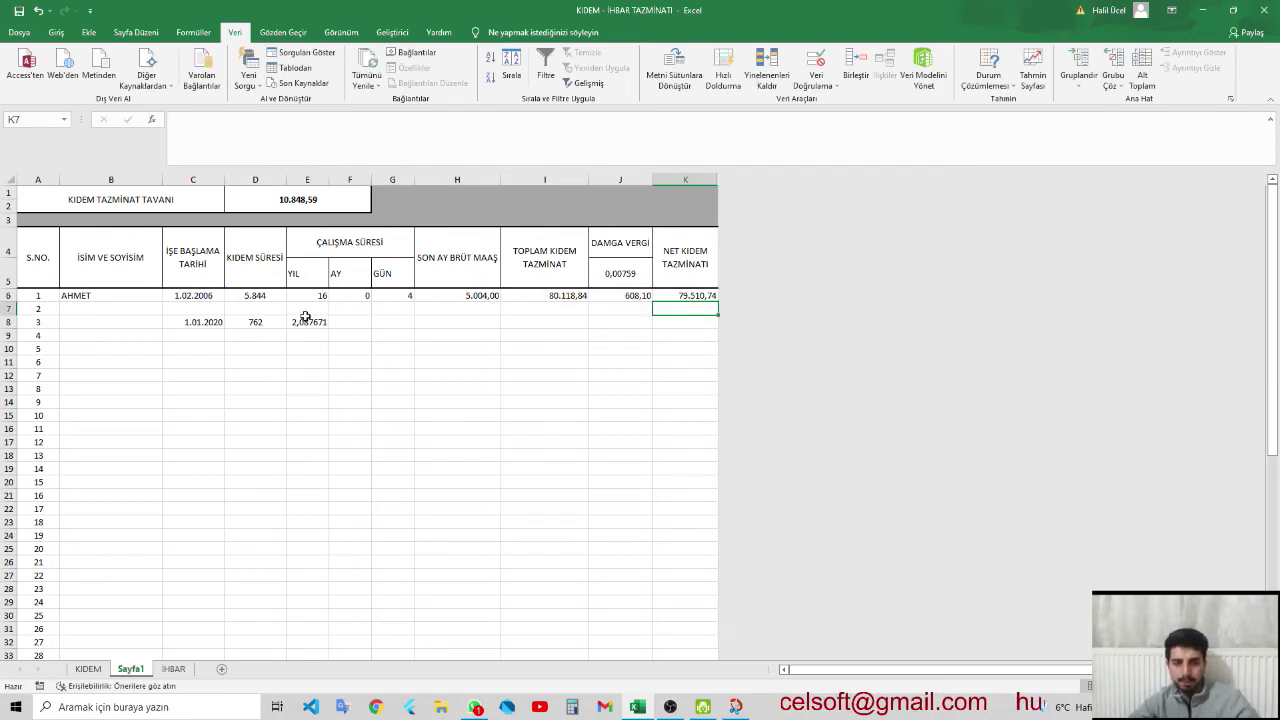
left_click(306, 318)
- Select the row 6 formula cells, settling on I6:K6
left_click(204, 300)
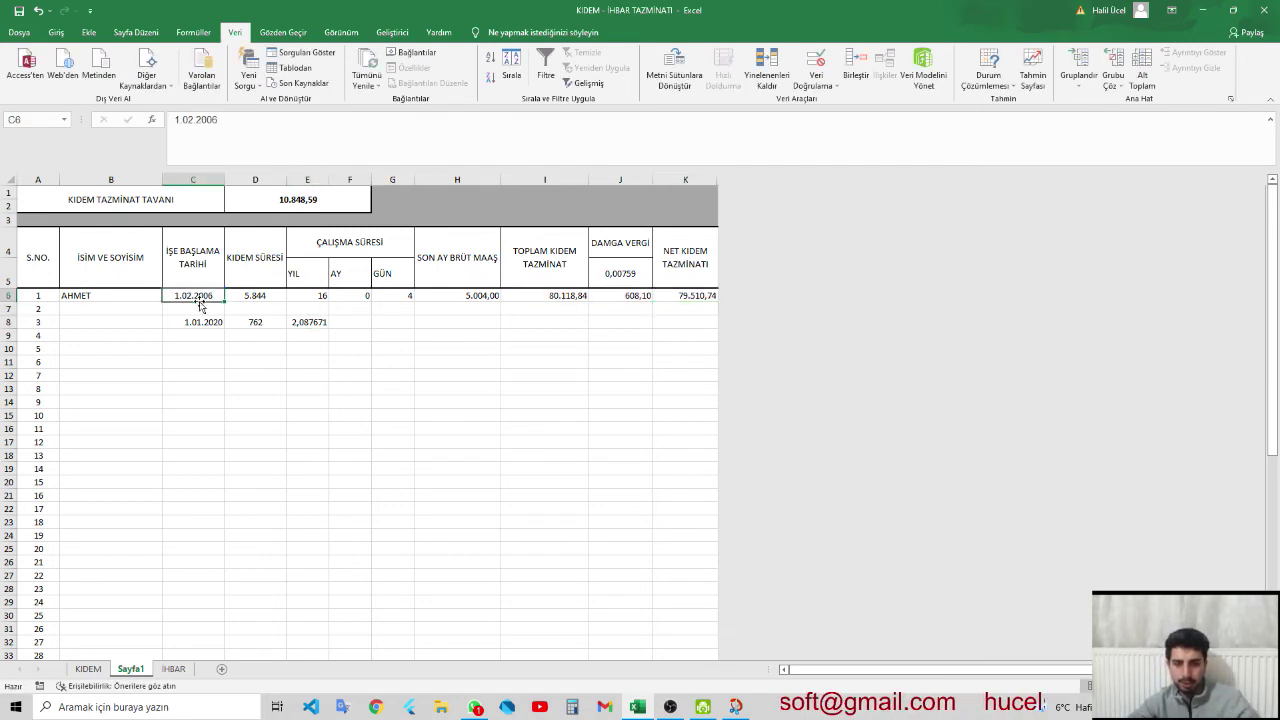
left_click(246, 287)
left_click(254, 295)
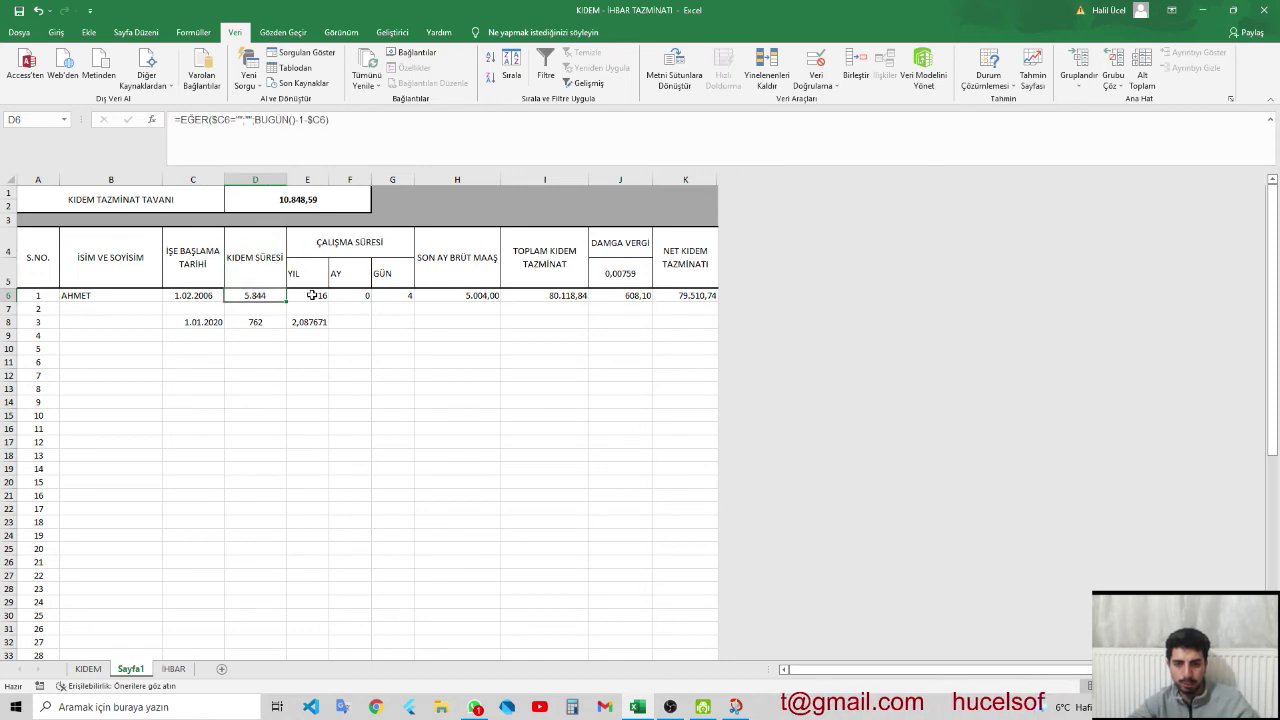
left_click(313, 295, "ctrl")
left_click(352, 295, "ctrl")
left_click(405, 295, "ctrl")
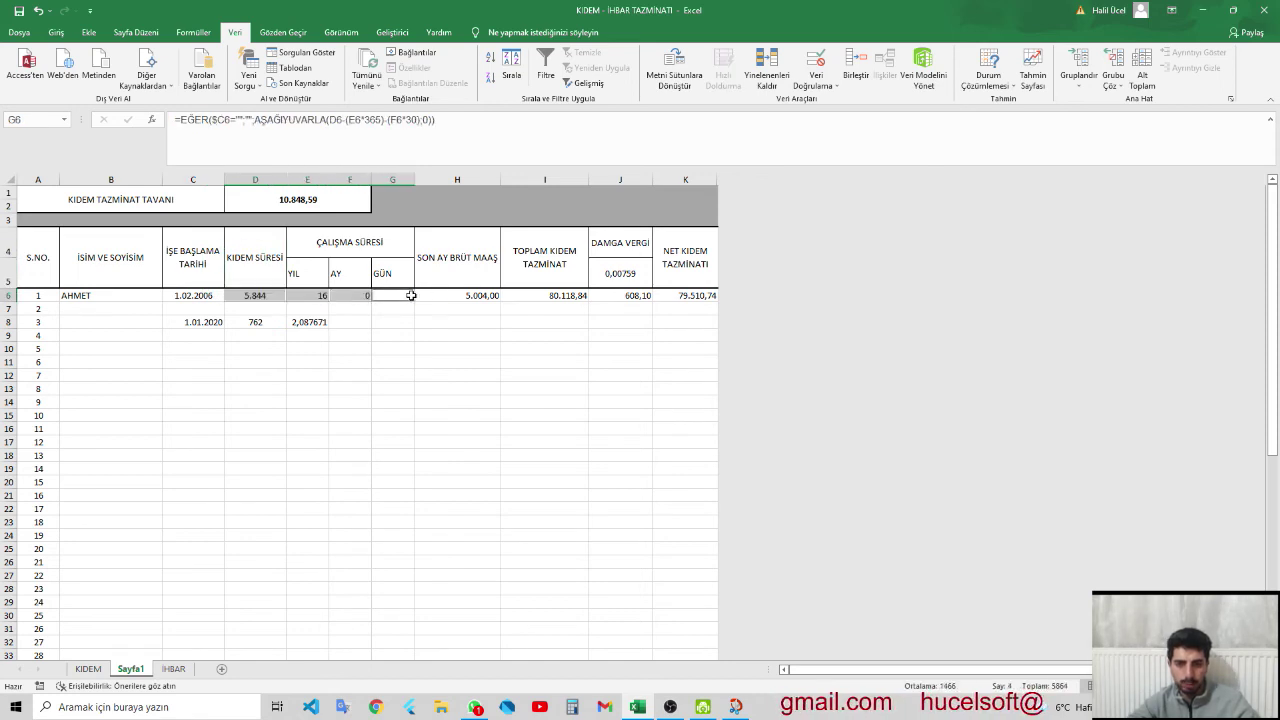
left_click(542, 298, "ctrl")
left_click(642, 296, "ctrl")
left_click(676, 294, "ctrl")
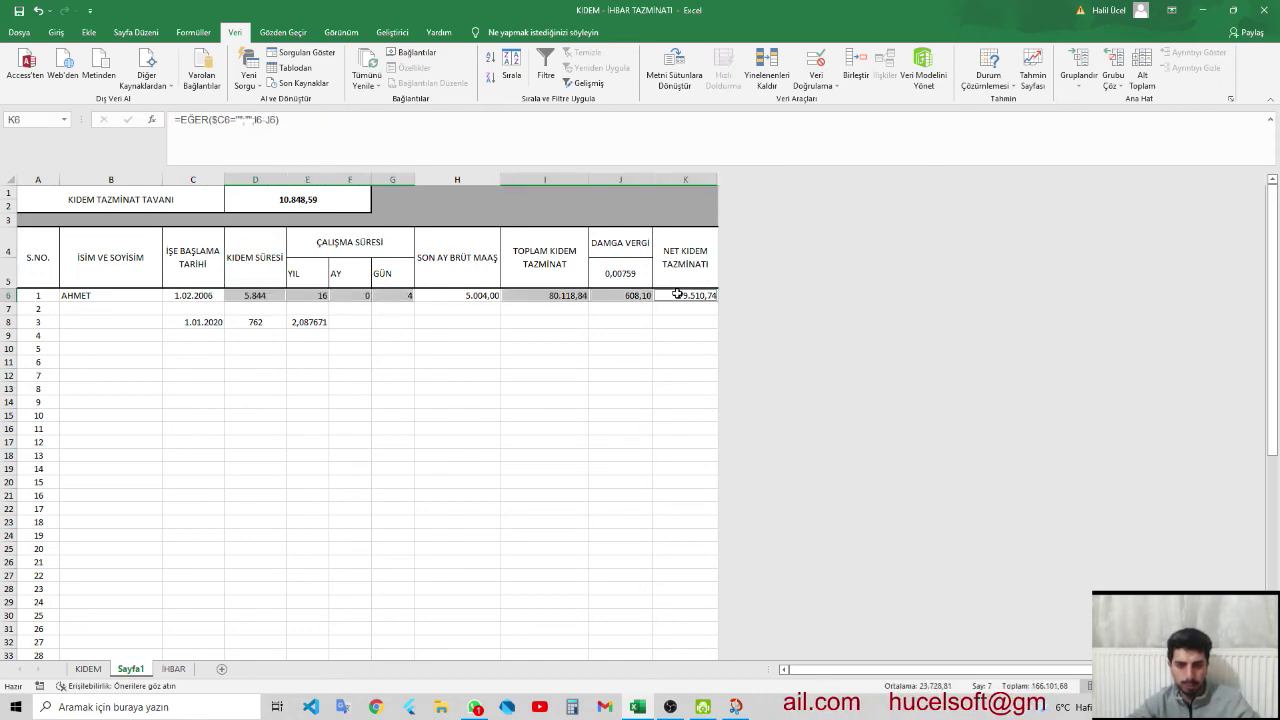
left_click(695, 298)
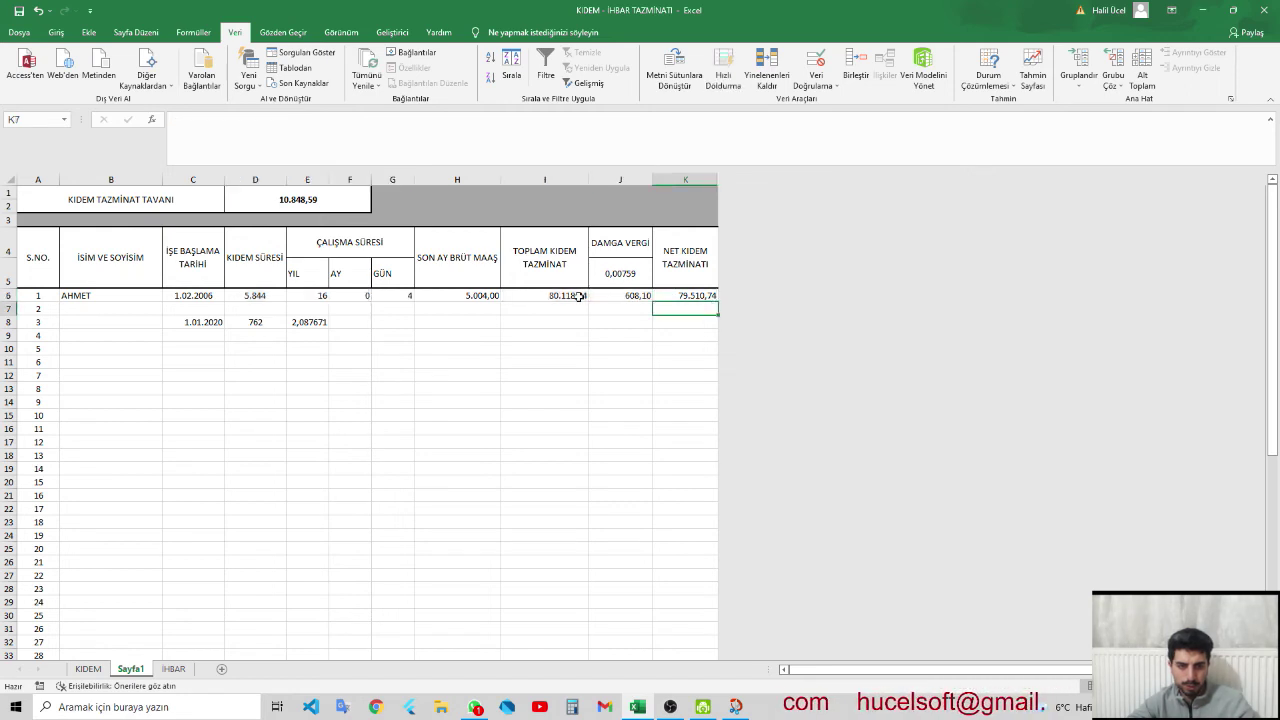
left_click_drag(580, 296, 688, 296)
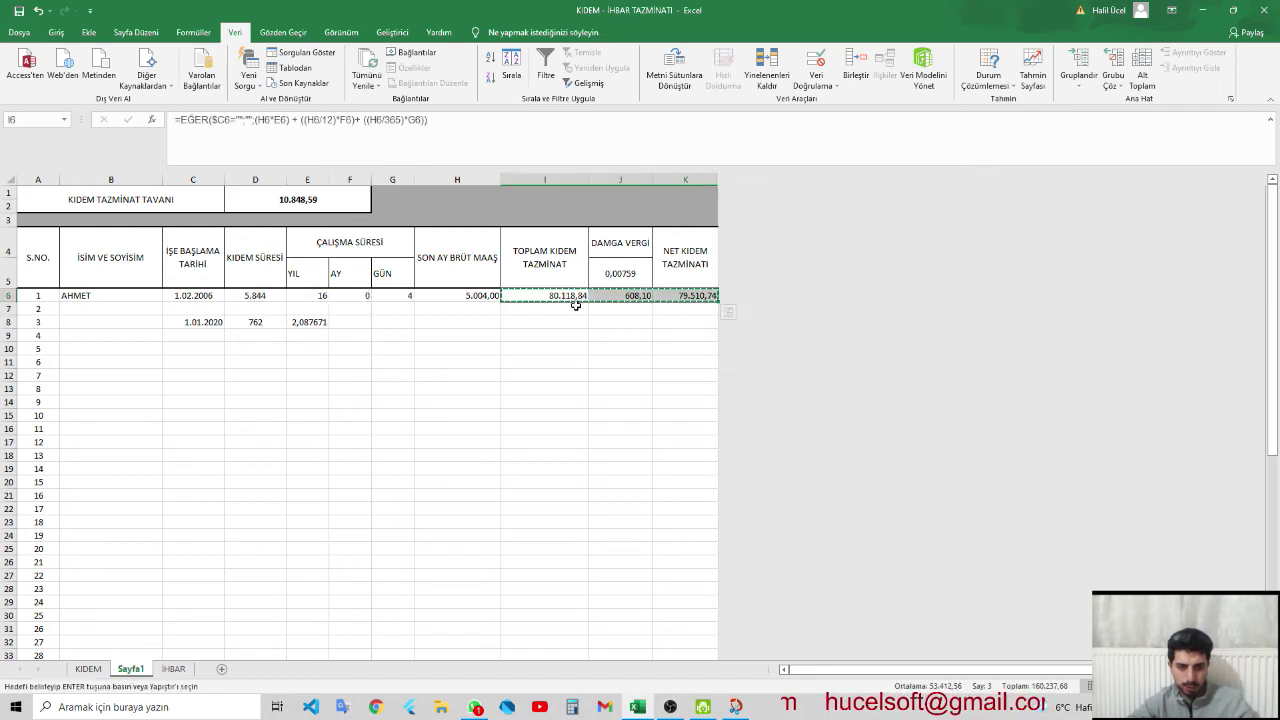
- Paste Formulas into I7:K55, then check the result in I9
mouse_move(574, 298)
left_mouse_down()
mouse_move(686, 691)
mouse_move(694, 557)
mouse_move(694, 571)
left_mouse_up()
right_click(604, 465)
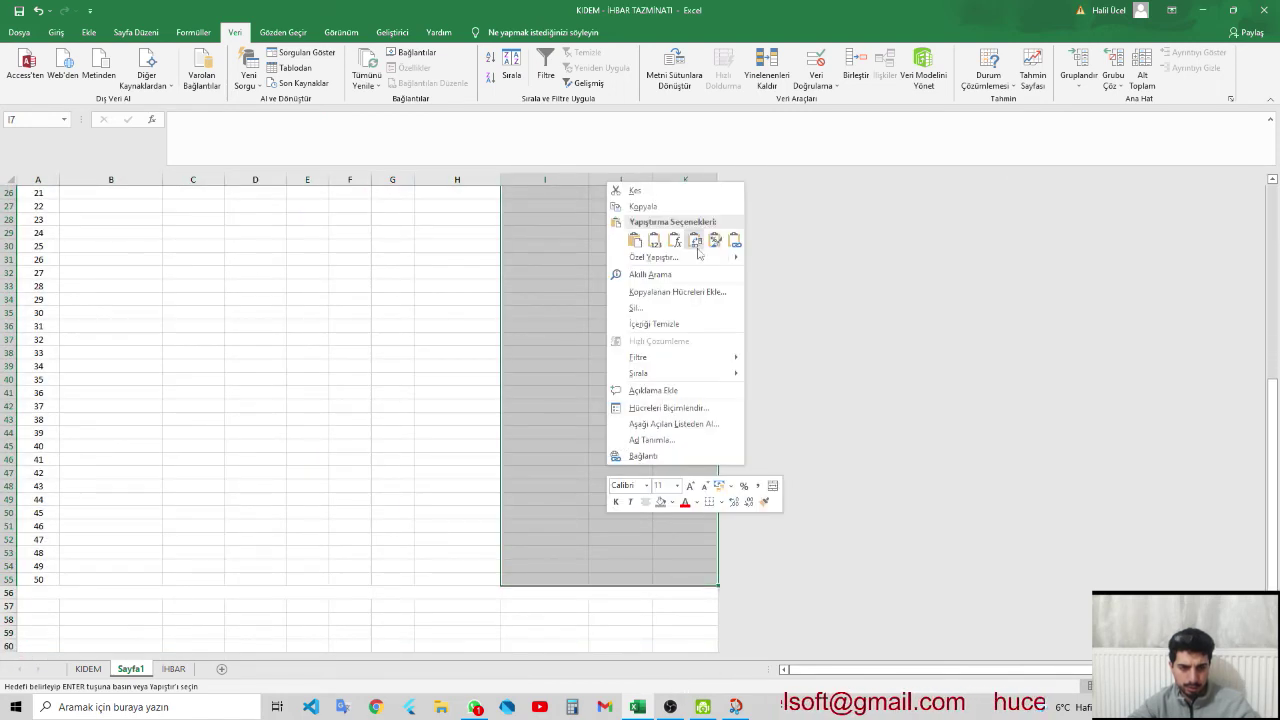
left_click(655, 241)
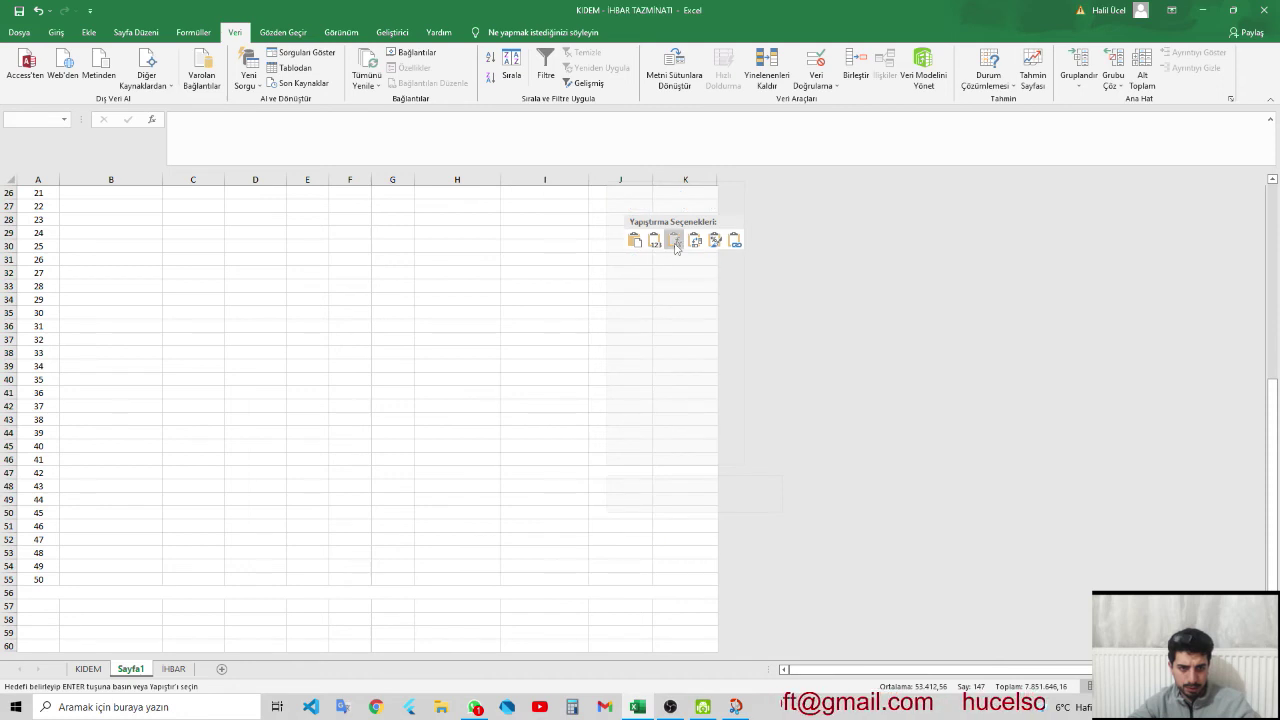
left_click(676, 241)
left_click(557, 360)
left_click(575, 334)
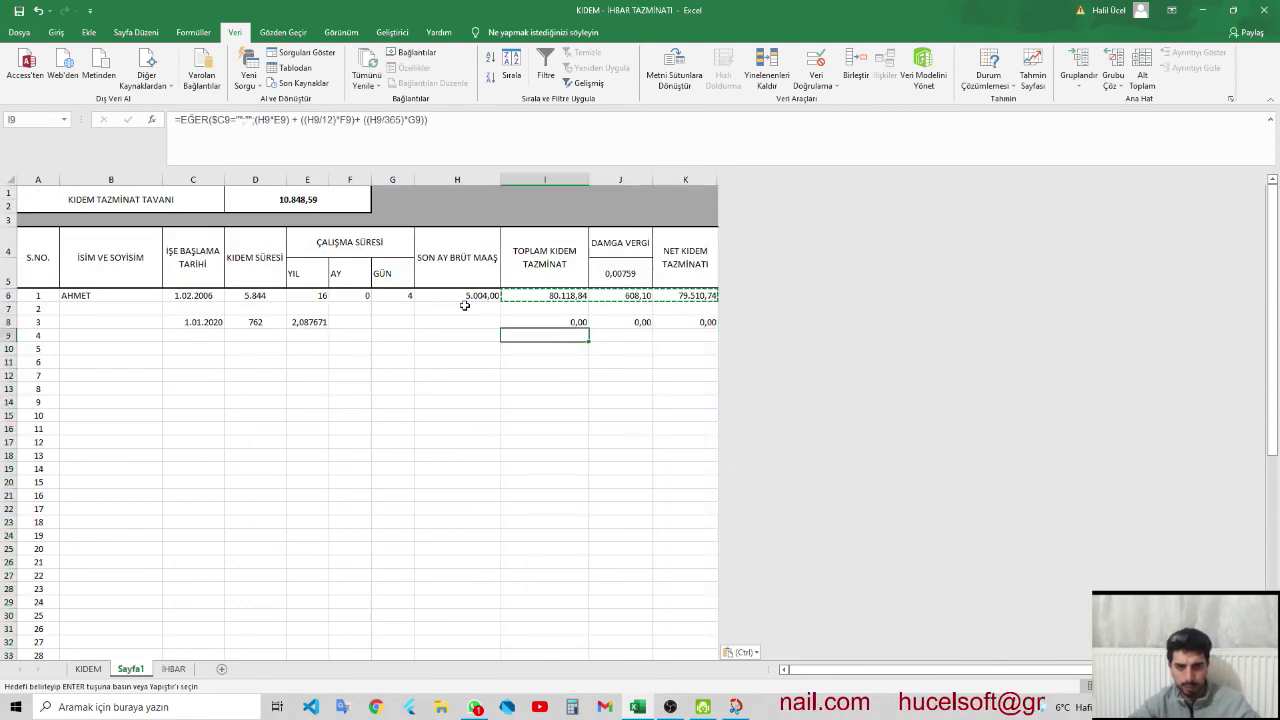
- Copy D6:G6 and paste formulas into D7:G55, giving row 8 762 days
left_click_drag(255, 296, 397, 304)
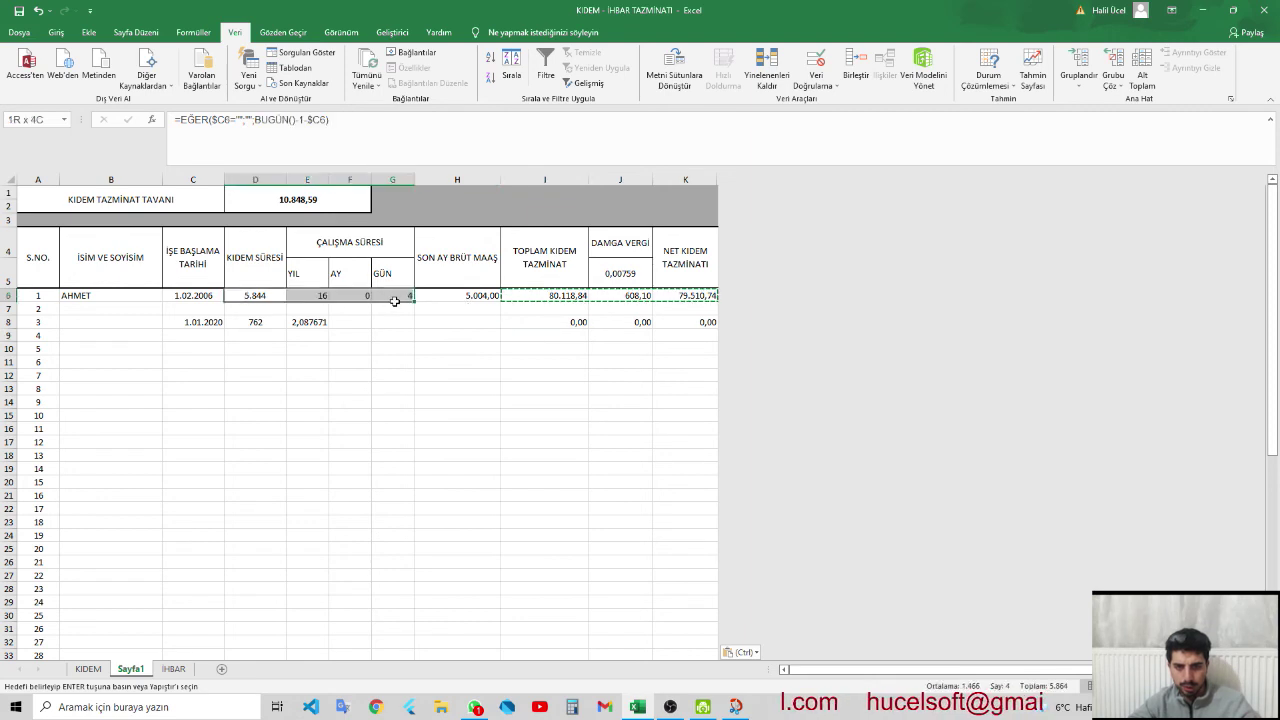
left_click_drag(255, 296, 389, 299)
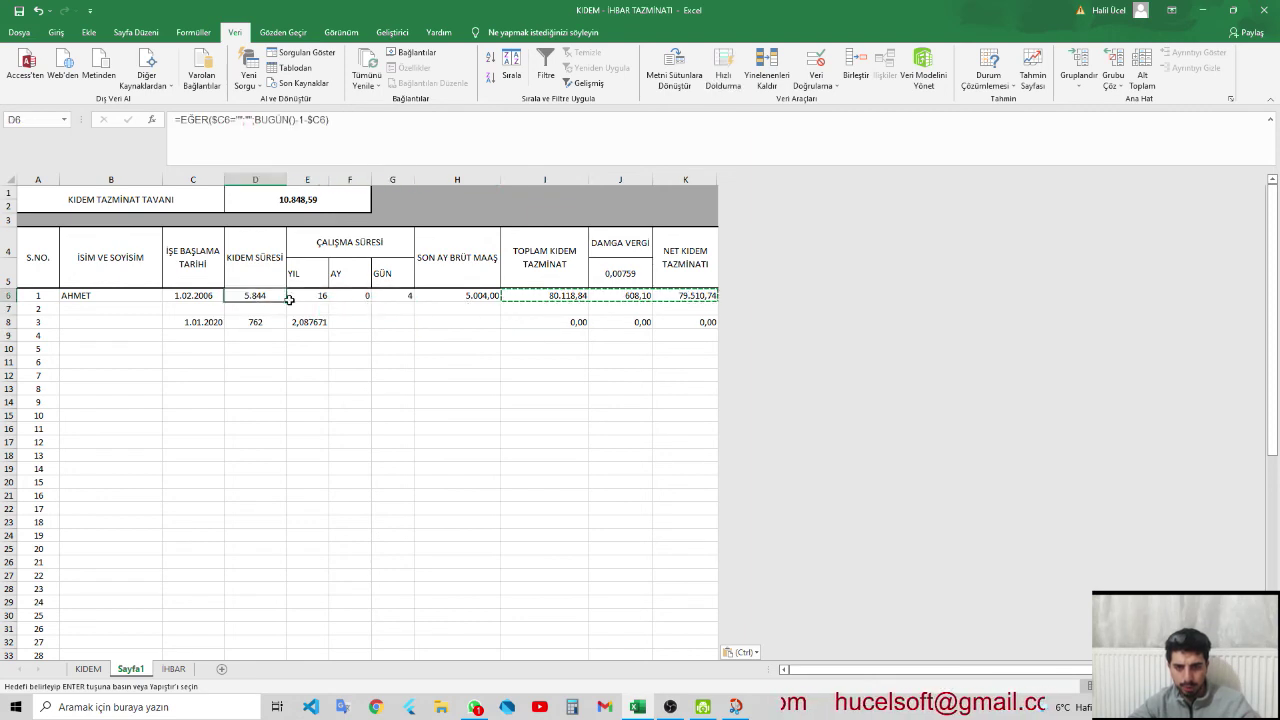
key("ctrl+c")
left_click_drag(255, 322, 410, 430)
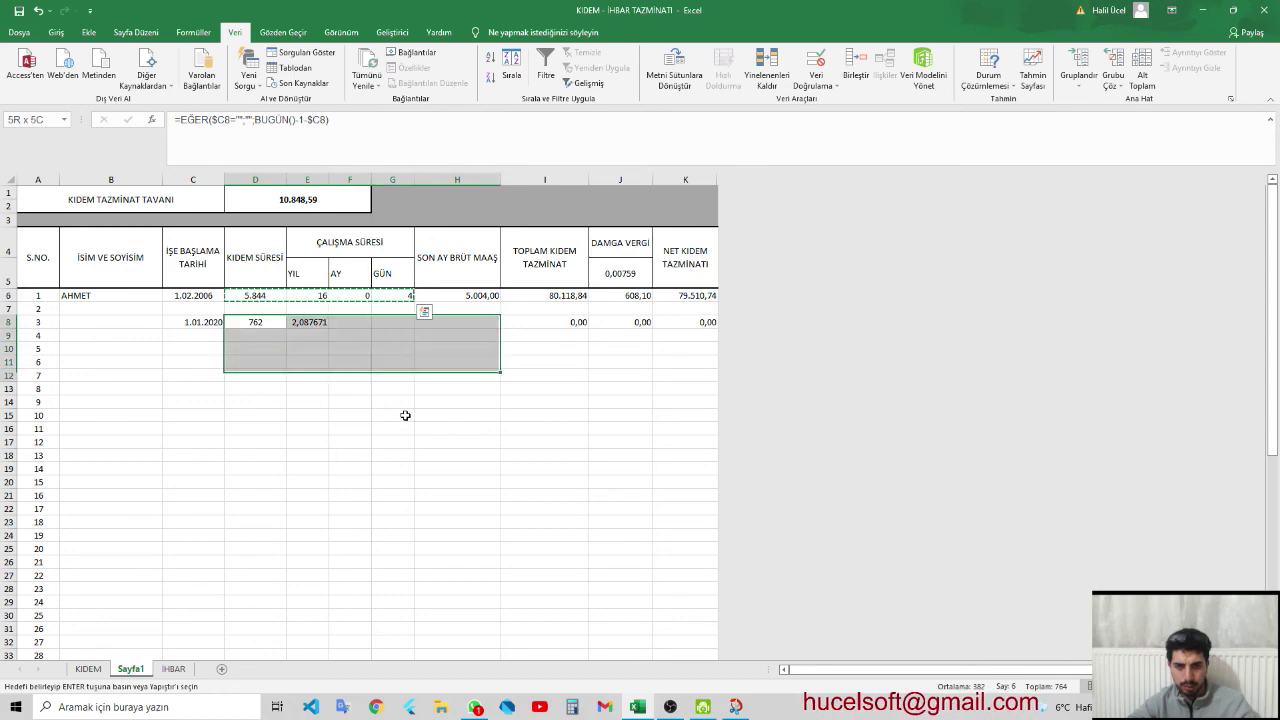
mouse_move(255, 309)
left_mouse_down()
mouse_move(343, 712)
mouse_move(386, 610)
left_mouse_up()
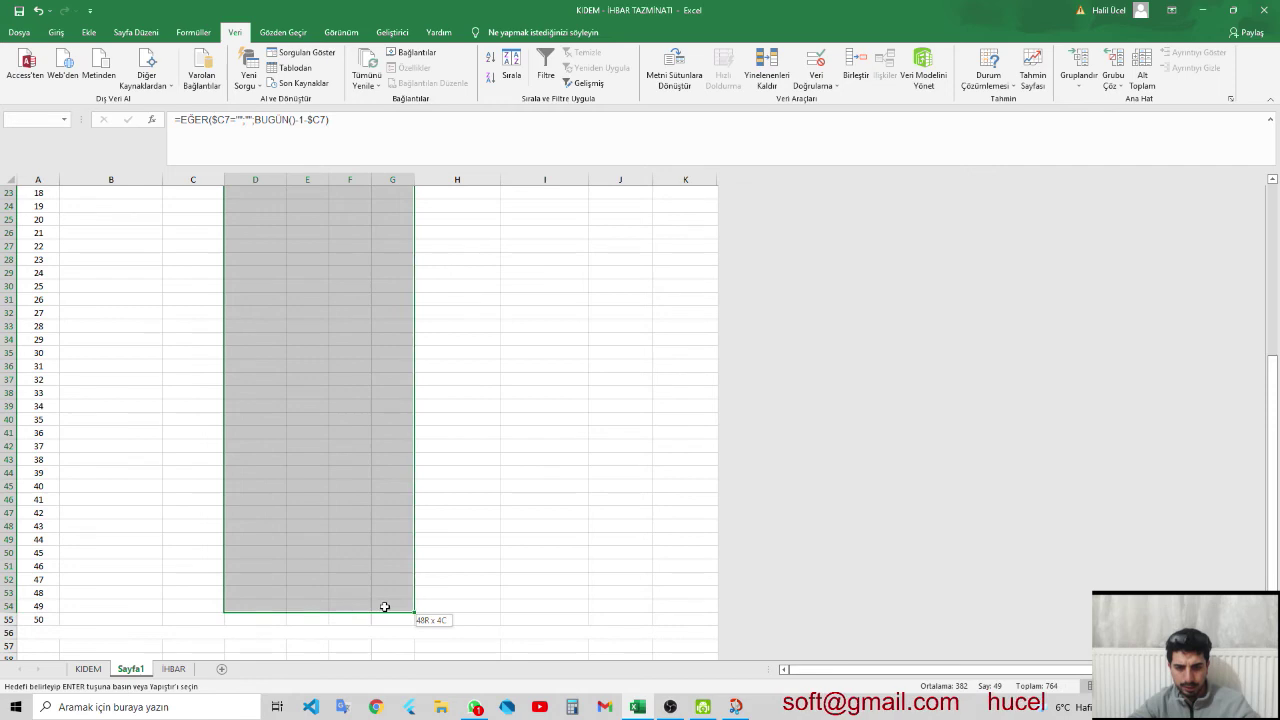
right_click(384, 518)
left_click(452, 295)
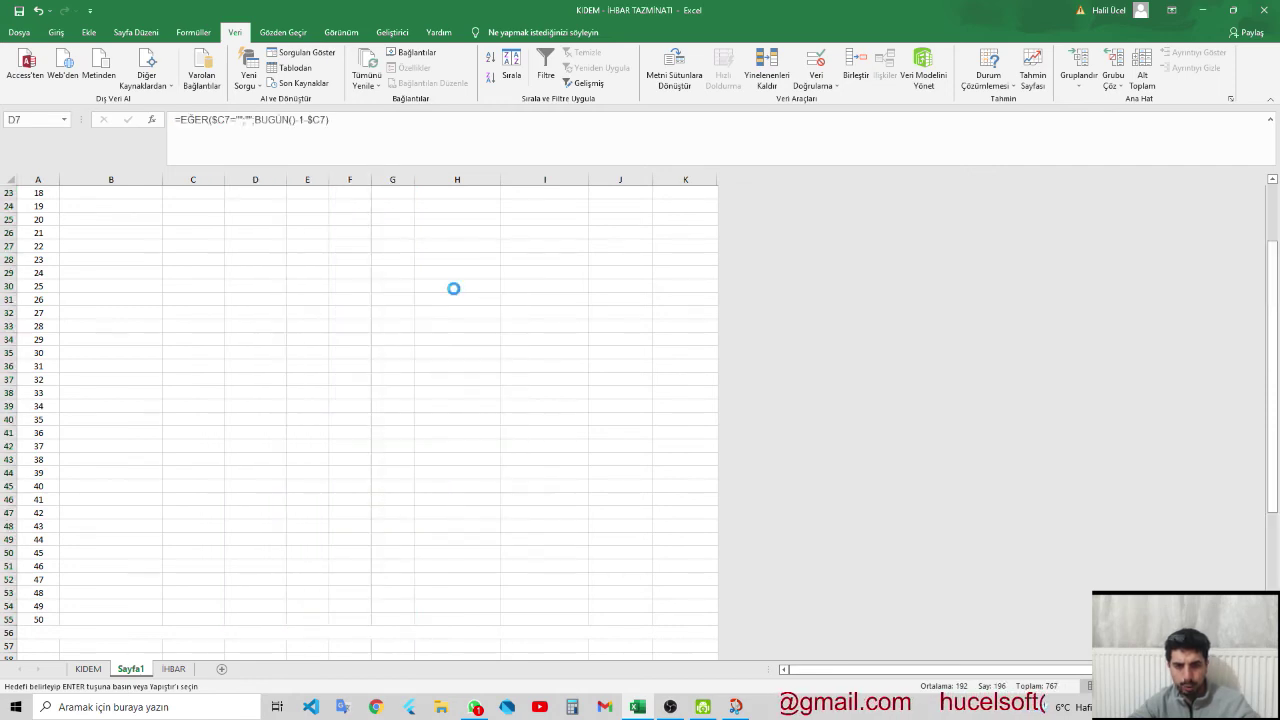
key("ctrl")
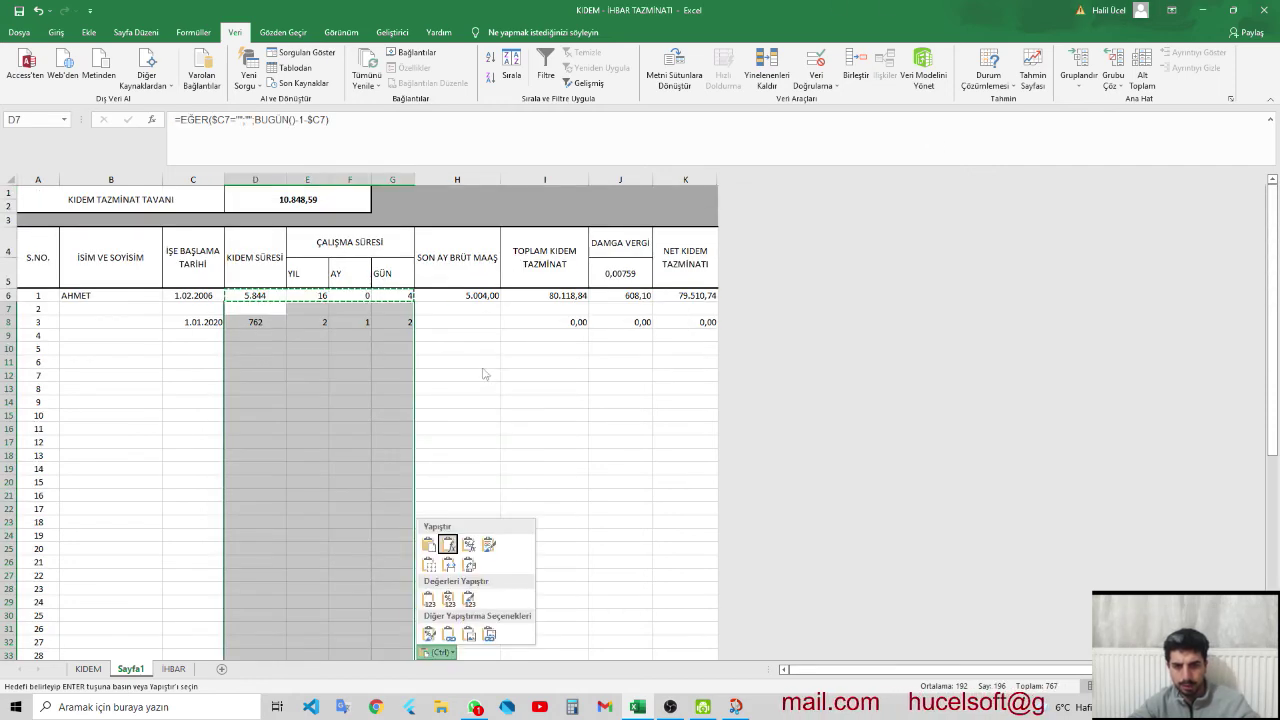
key("ctrl")
left_click(405, 362)
key("Escape")
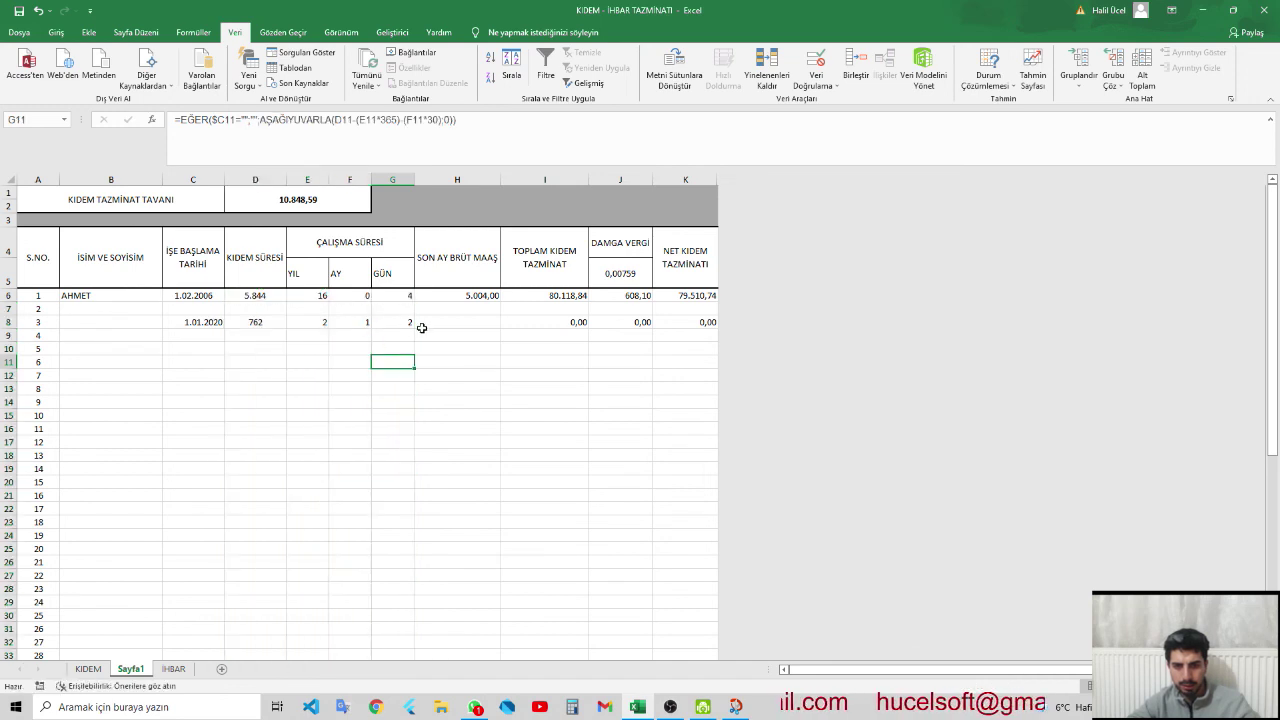
left_click(471, 320)
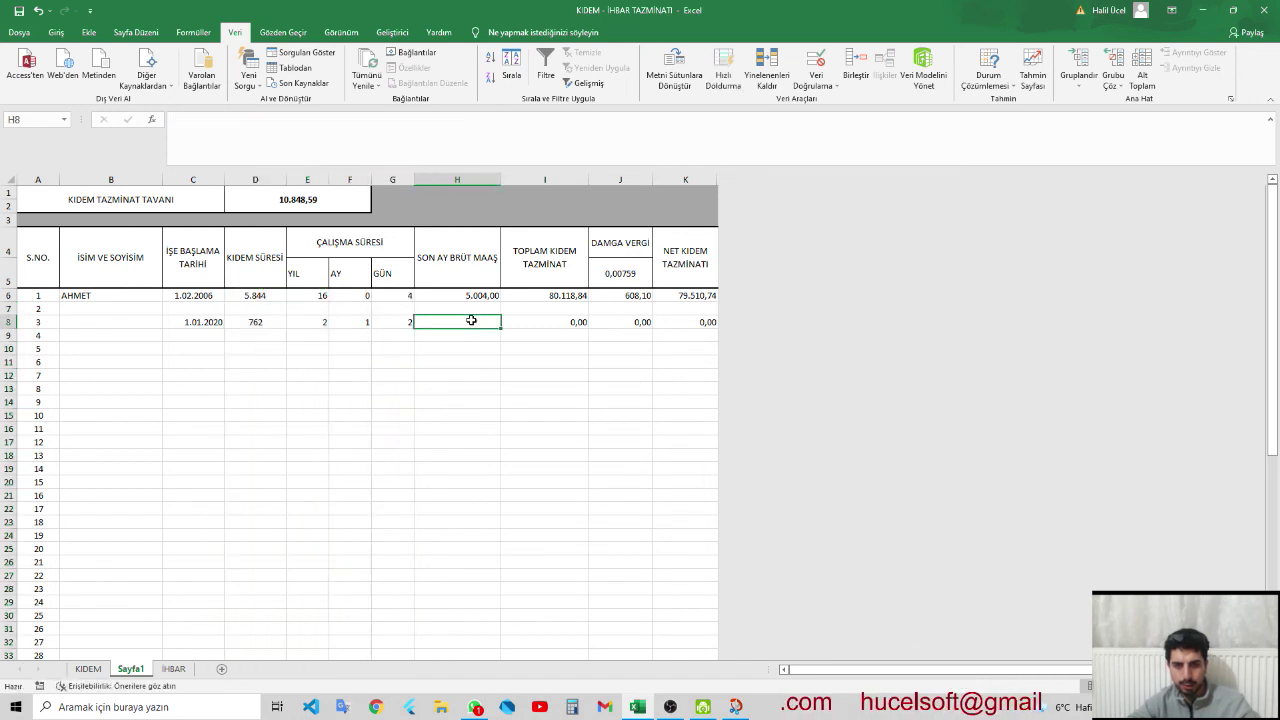
left_click(301, 328)
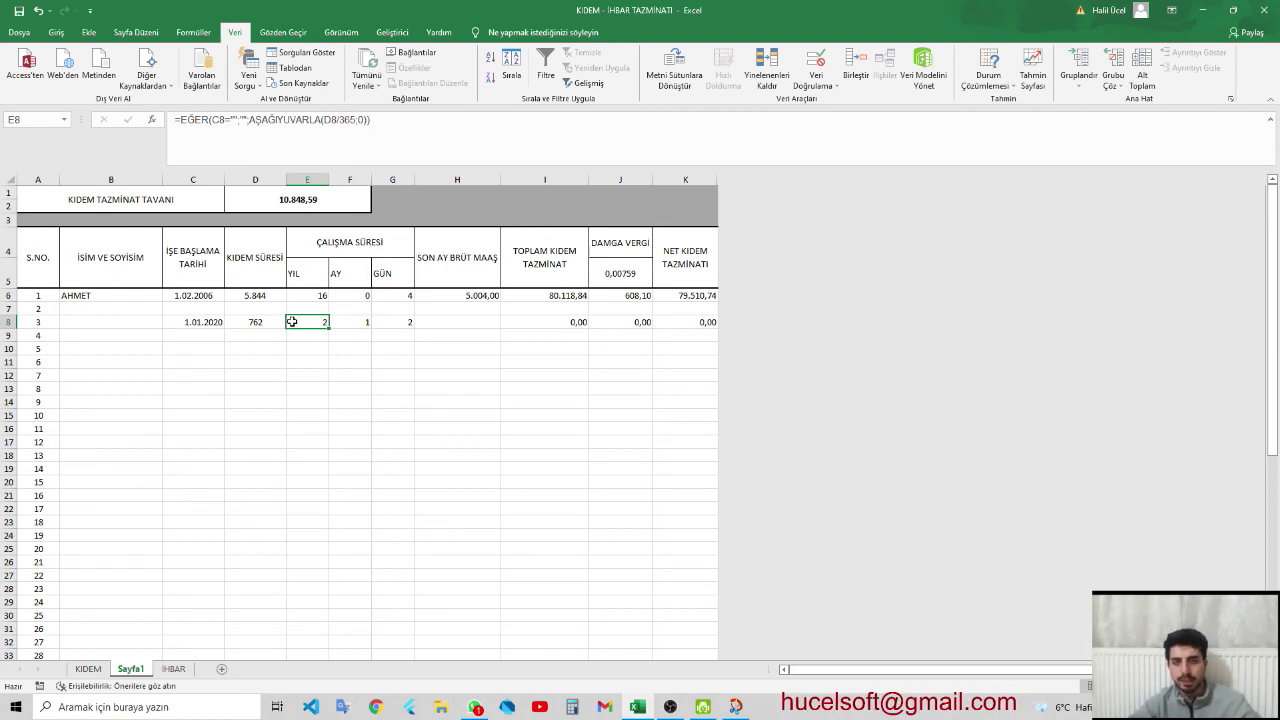
left_click(351, 320)
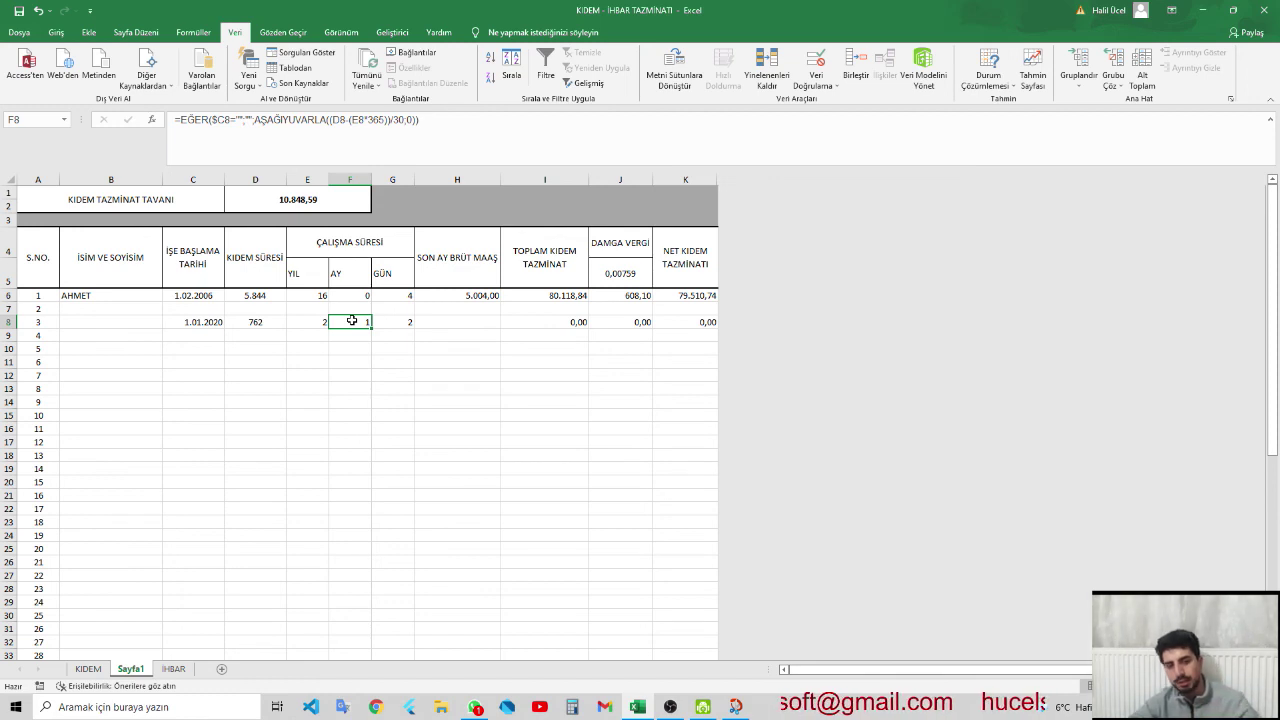
left_click(392, 328)
left_click(255, 321)
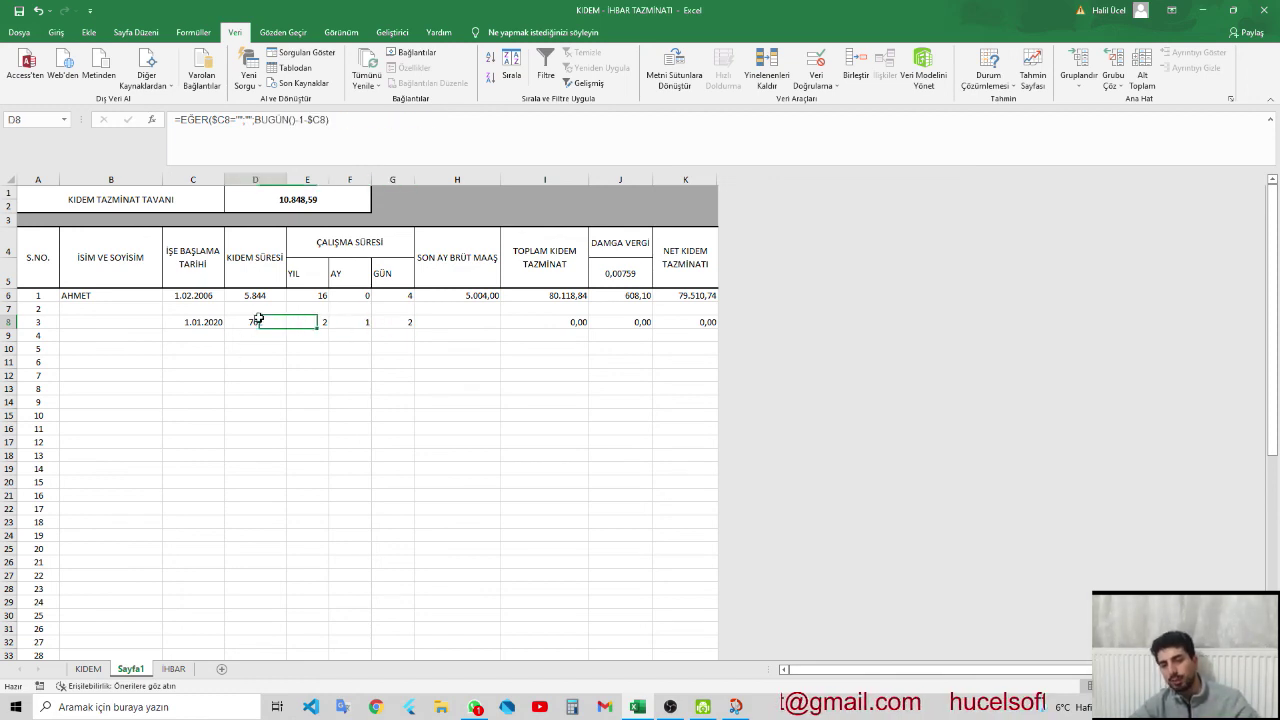
left_click(438, 363)
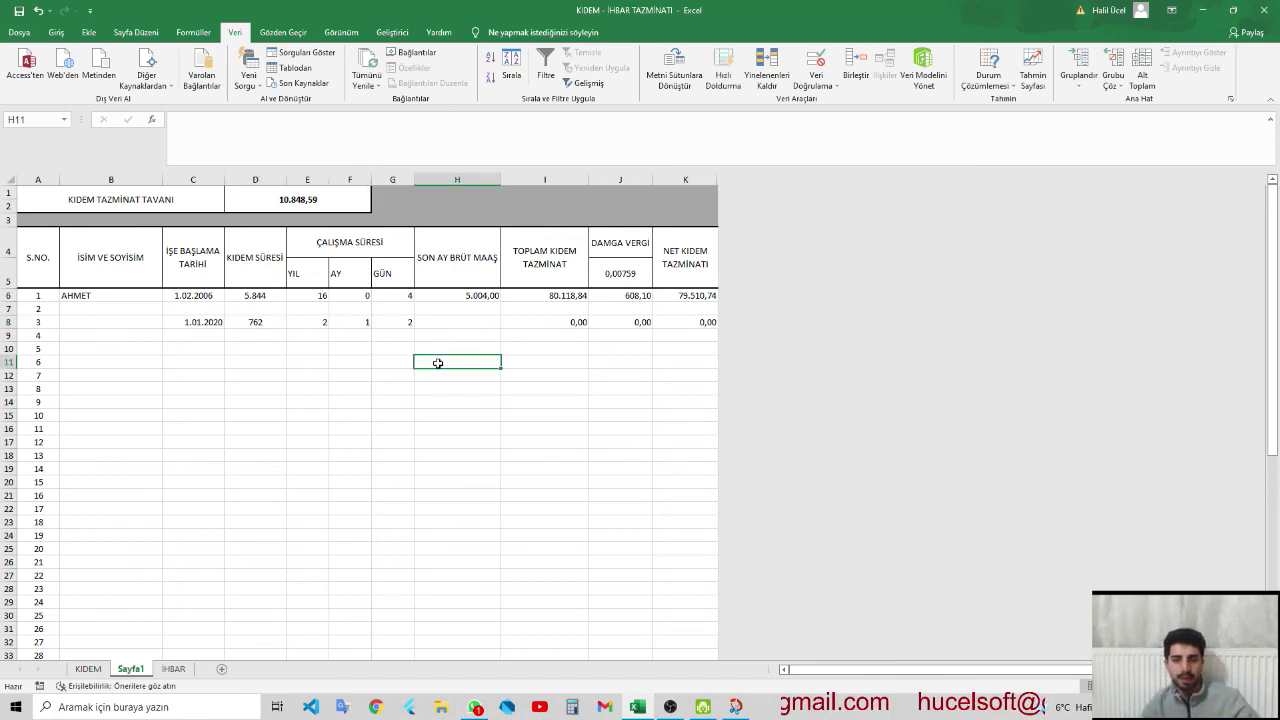